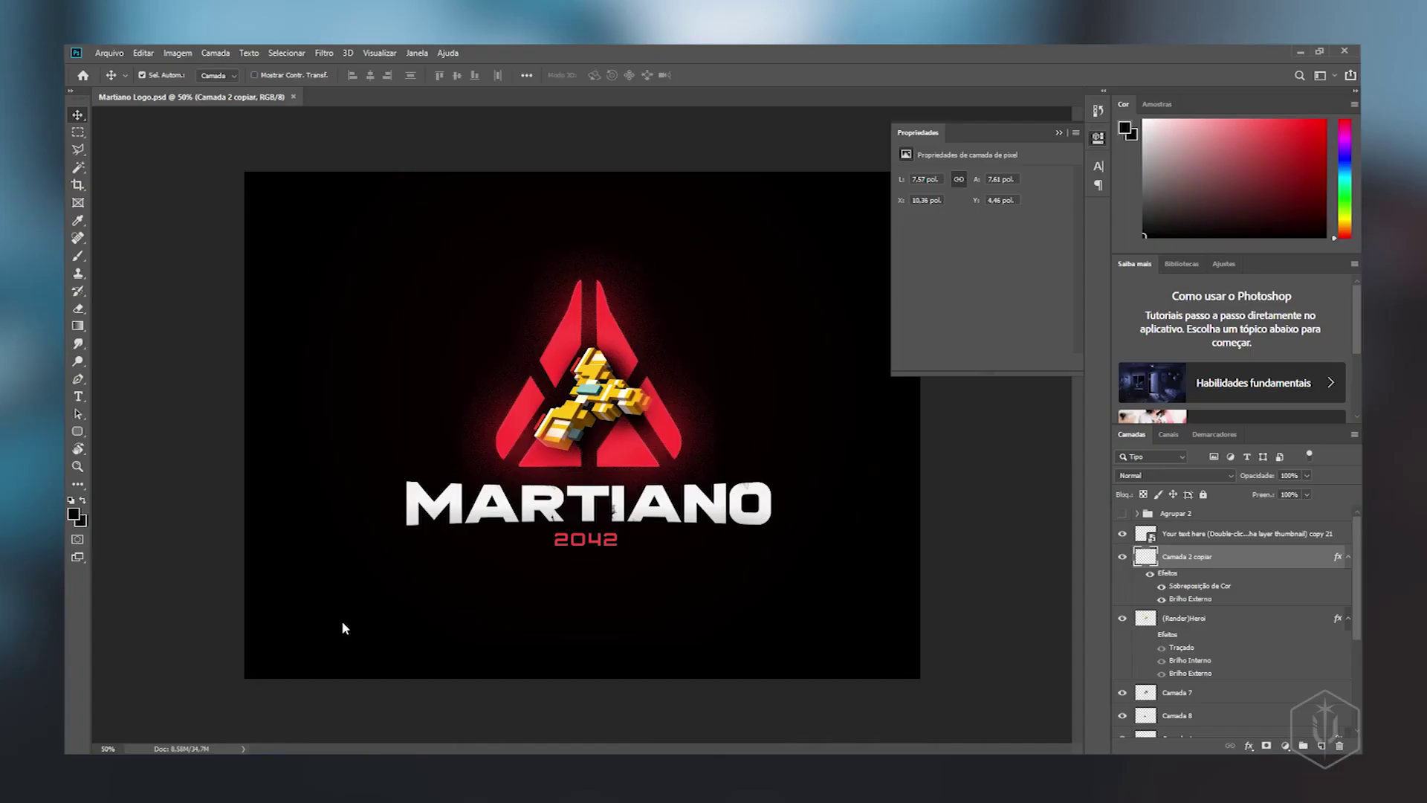
- Delete the Agrupar 2 group in Photoshop, checking the MARTIANO text stays visible
click(1059, 131)
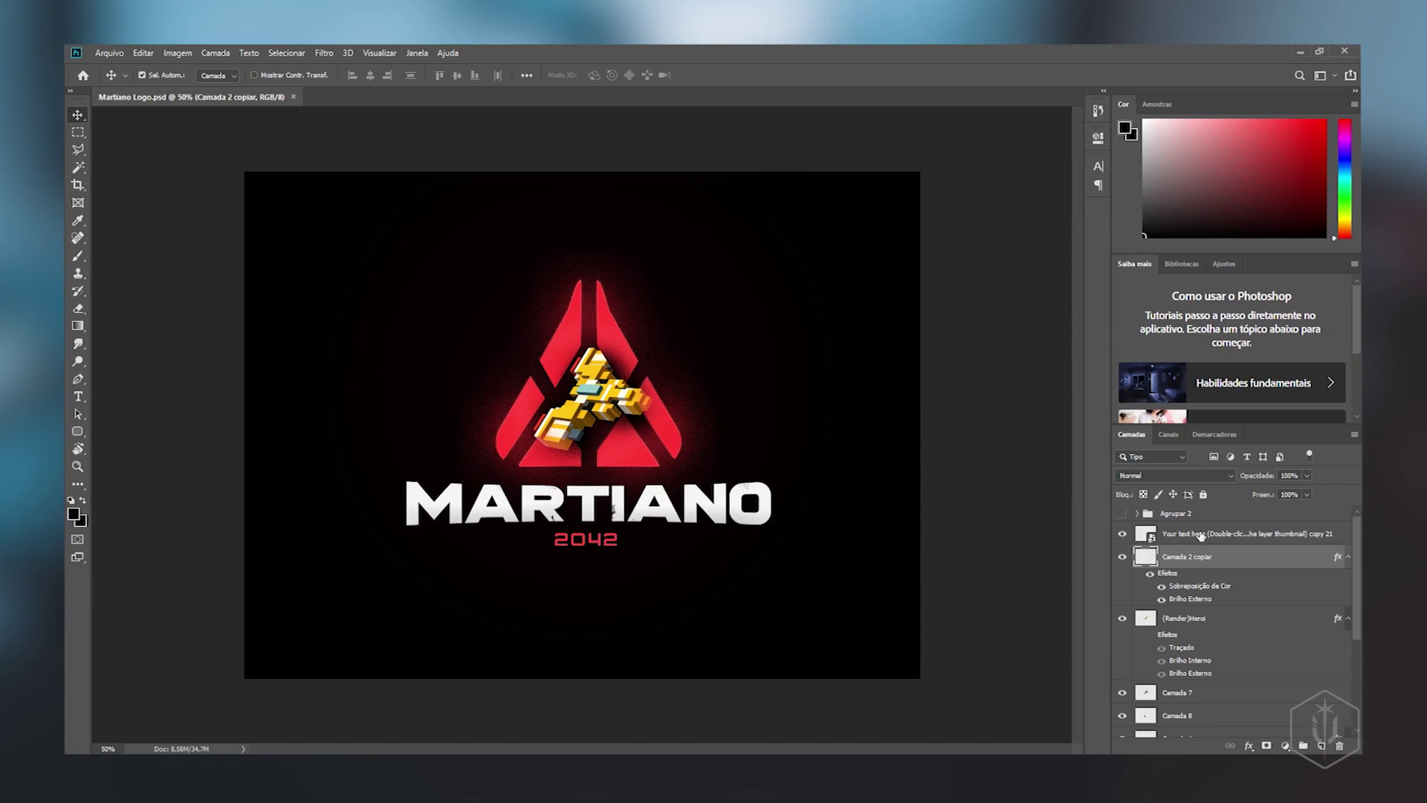
click(1201, 535)
click(1187, 514)
key(Delete)
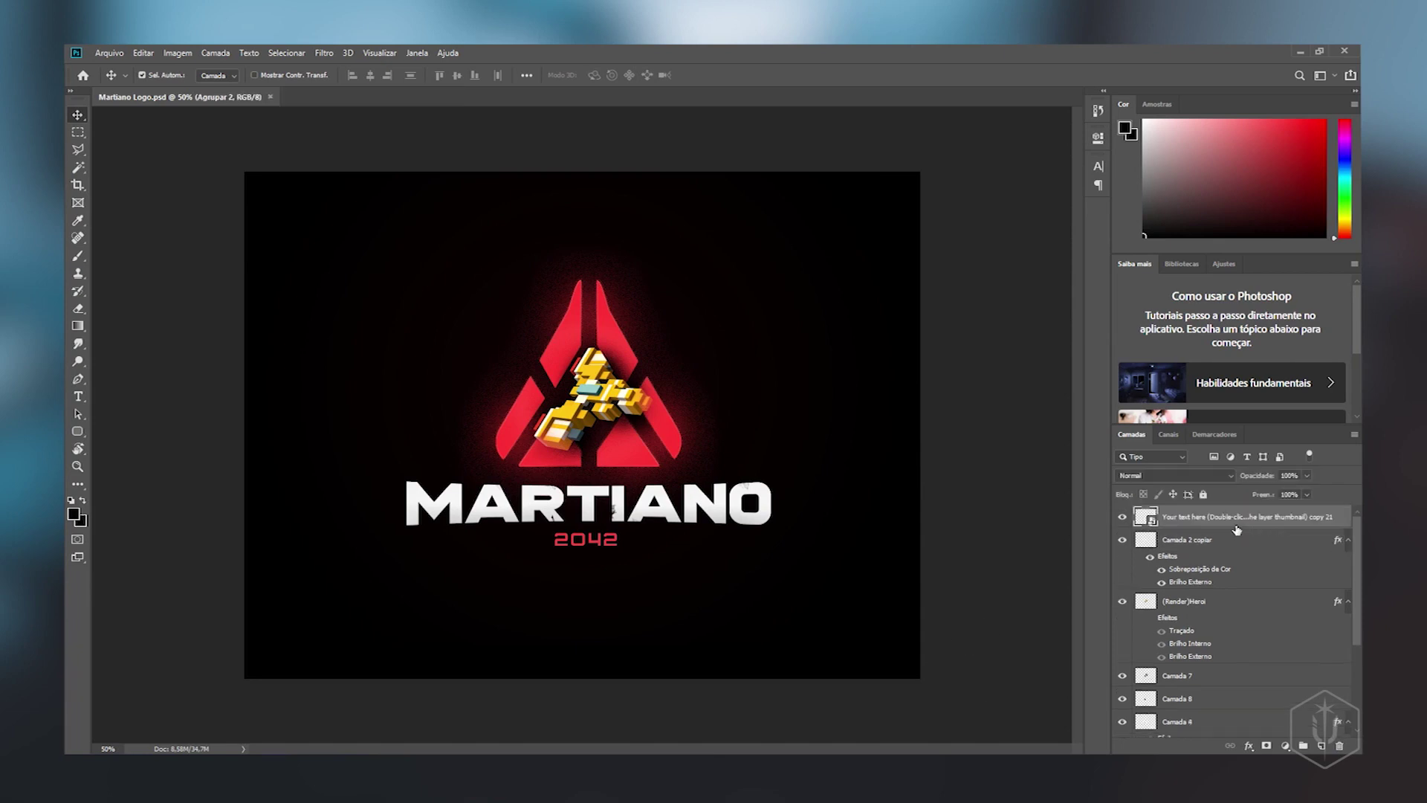
click(1122, 518)
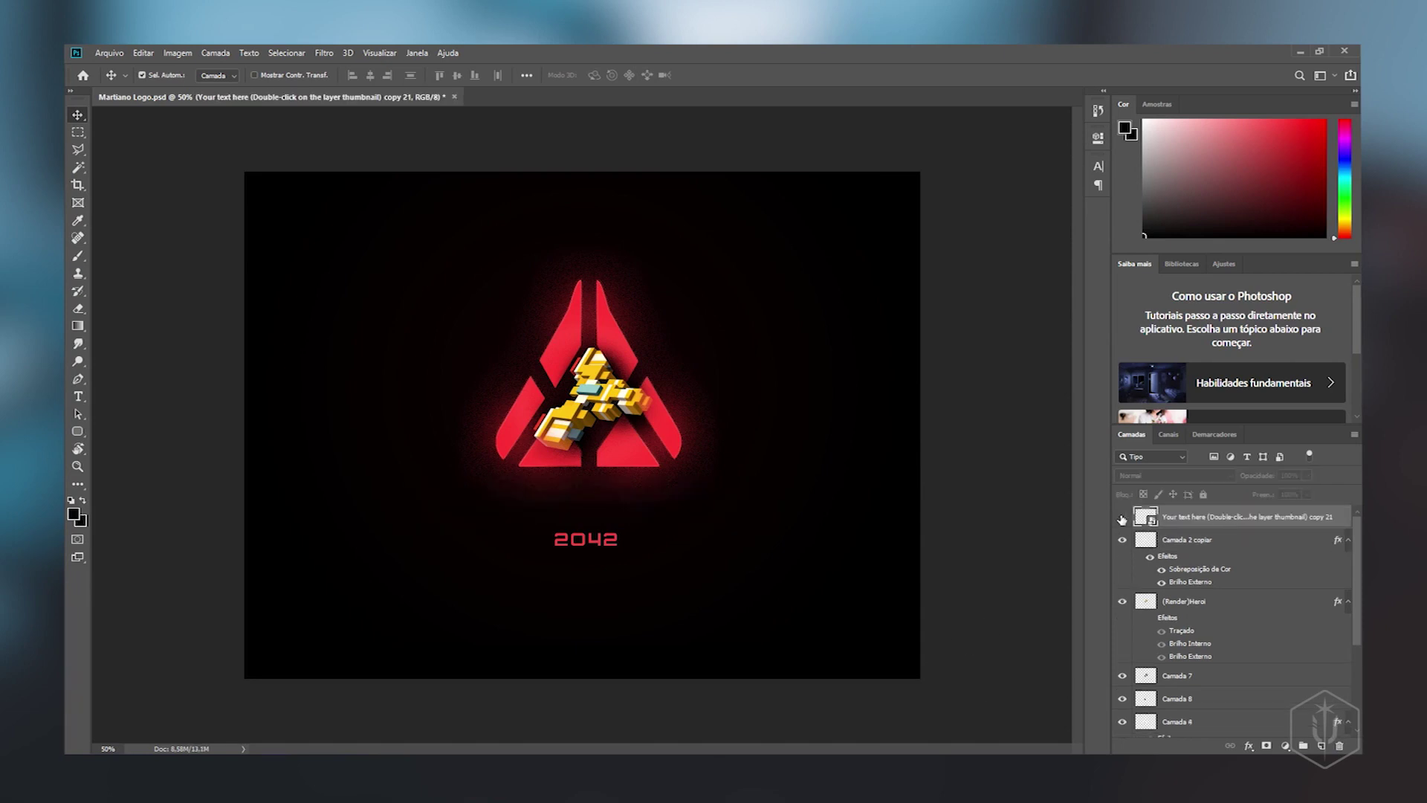
click(1124, 518)
- Delete the black Retângulo 1 background layer and review the remaining Photoshop layers
scroll(1157, 627, down, 3)
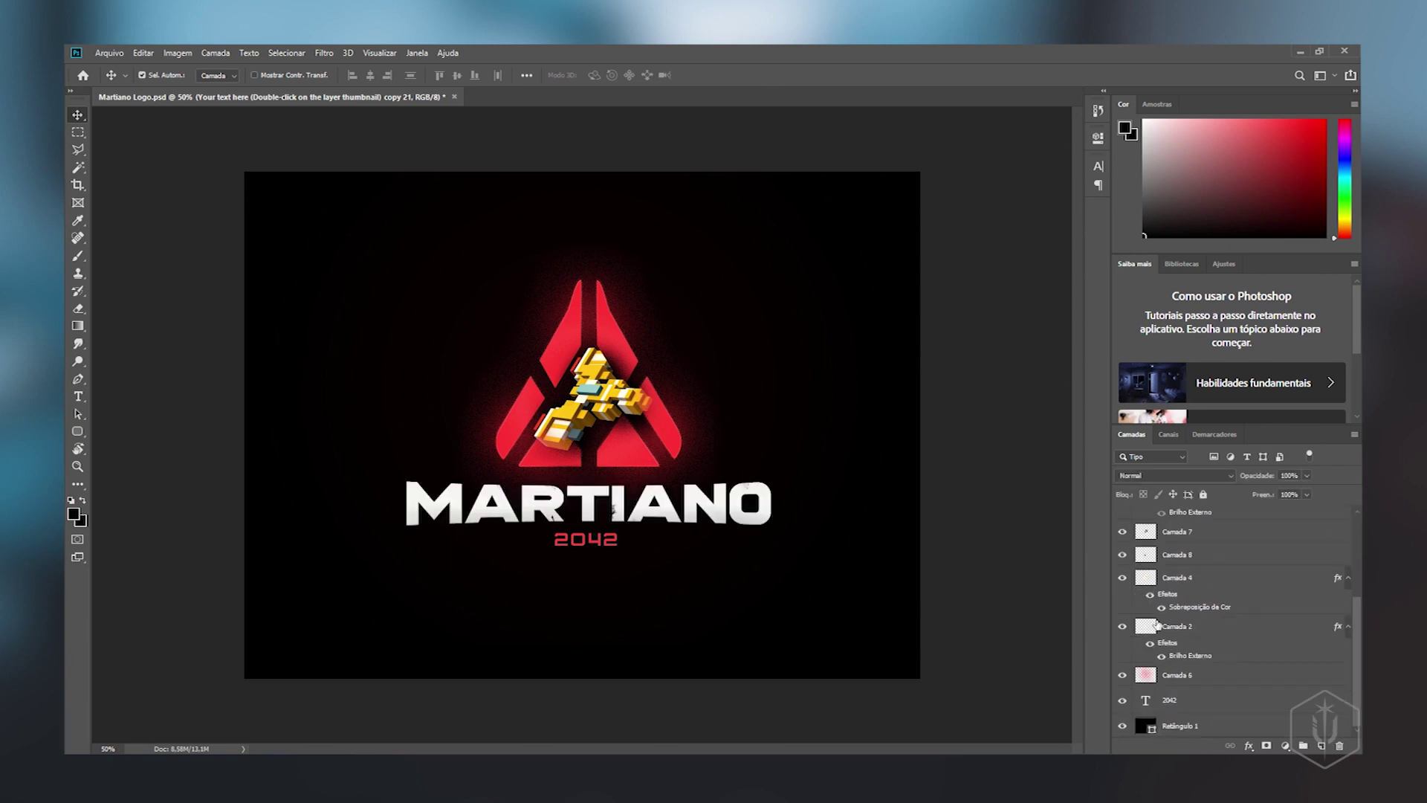
click(1179, 728)
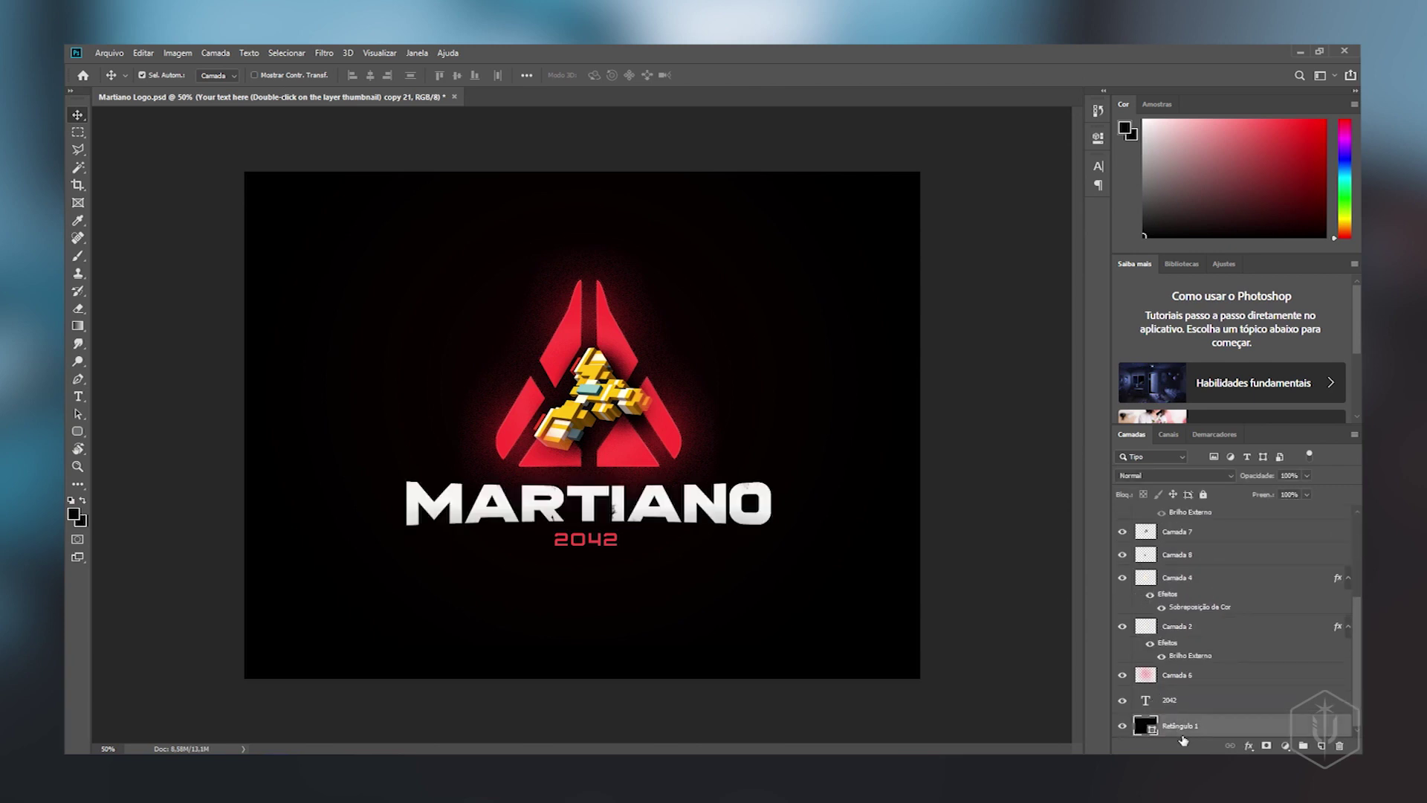
key(Delete)
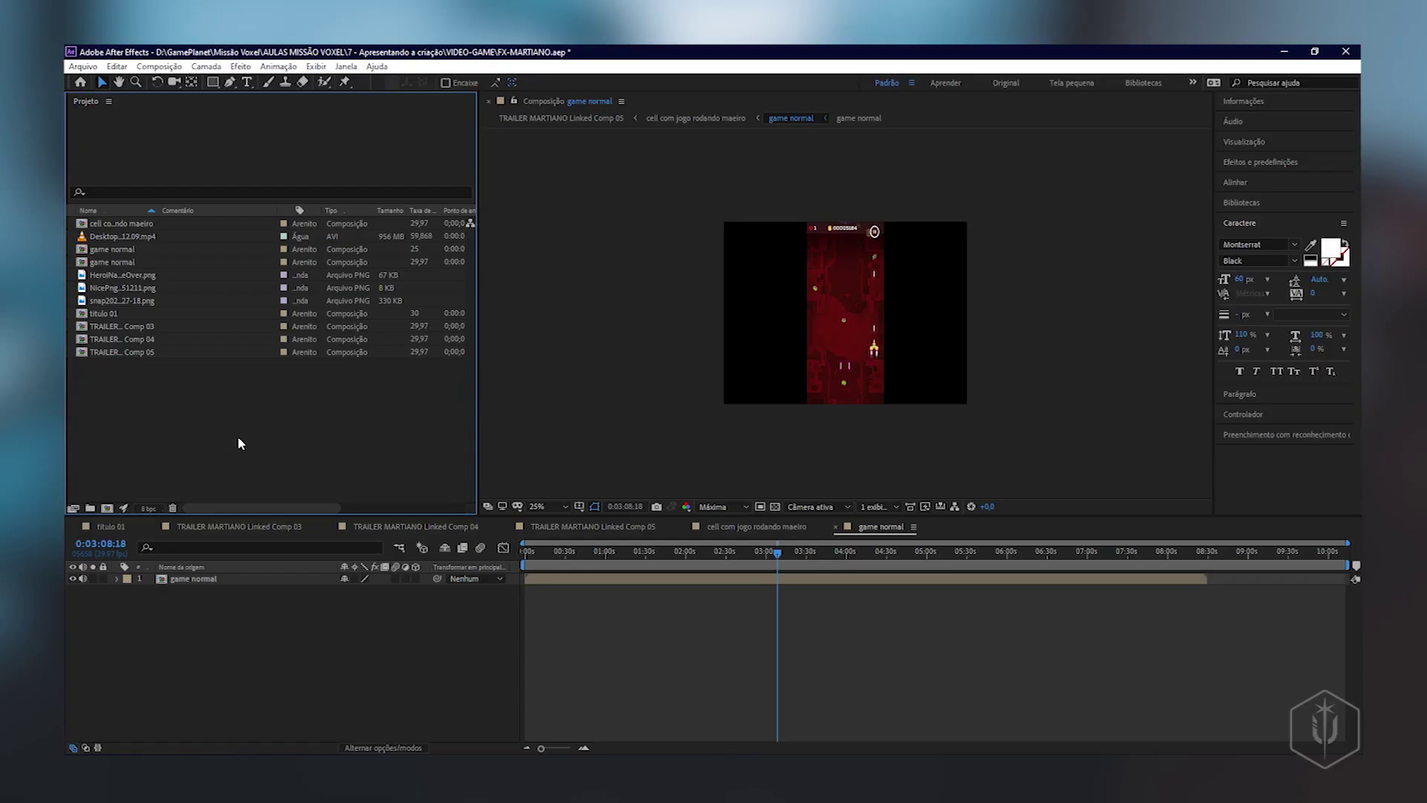
key(alt+Tab)
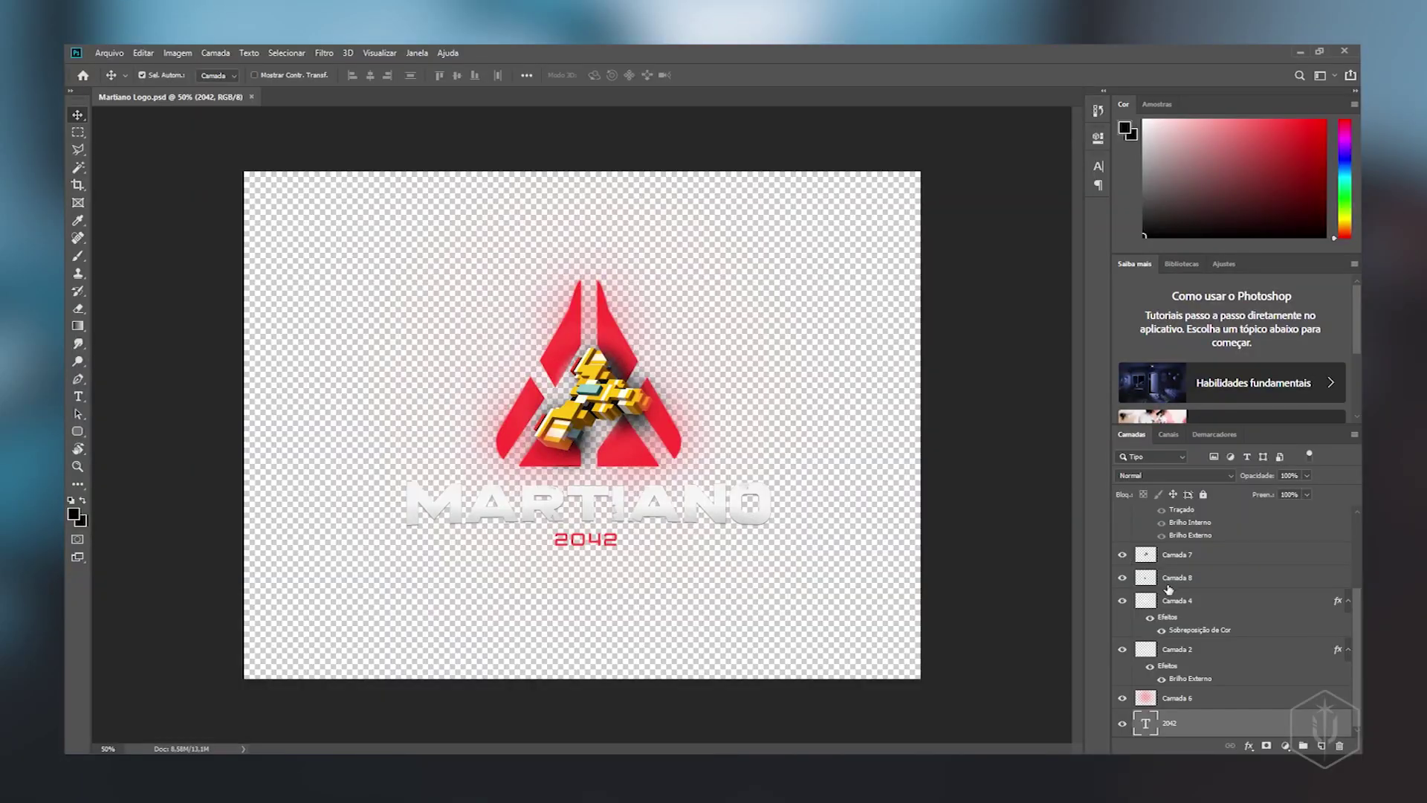
scroll(1171, 589, up, 2)
scroll(1199, 581, up, 1)
scroll(1205, 648, down, 2)
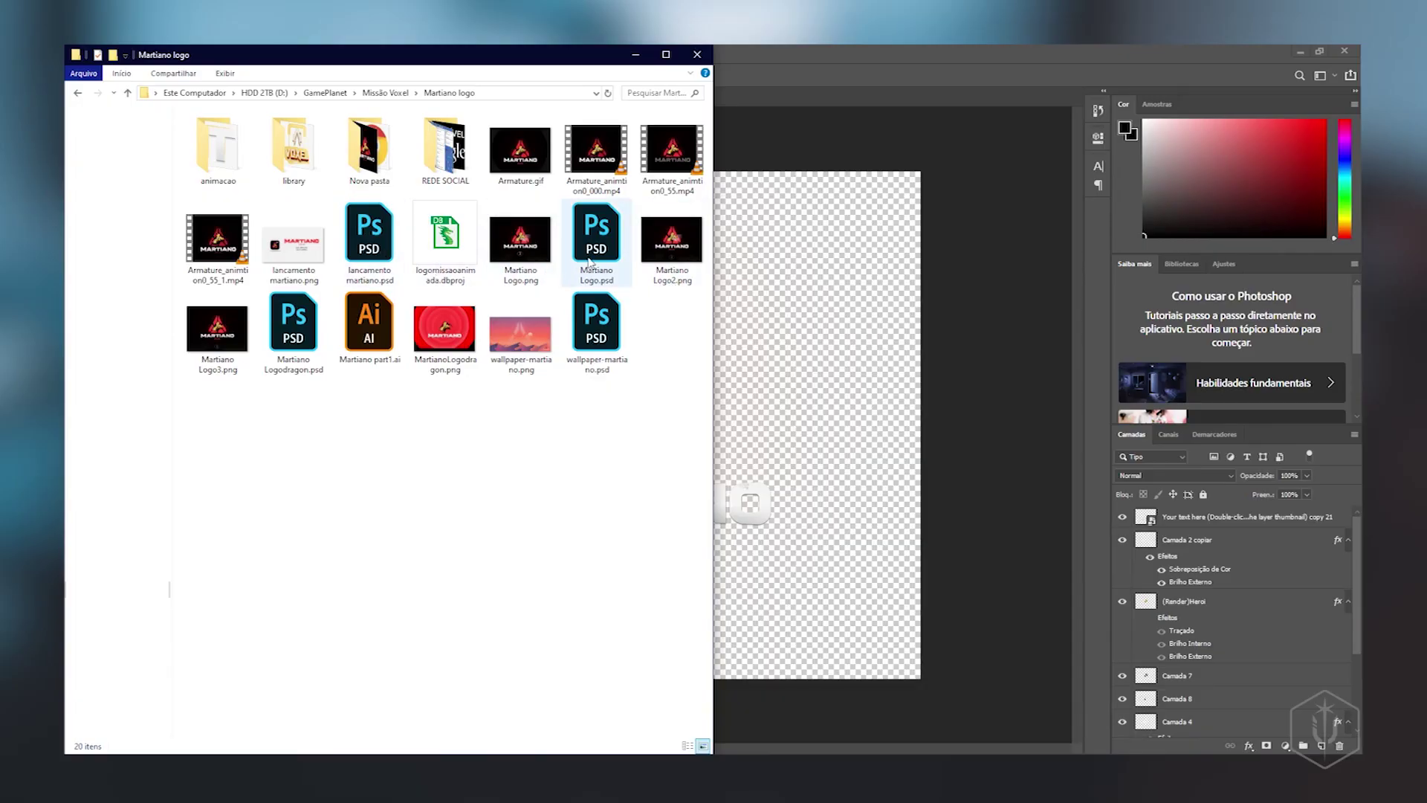
- Drag Martiano Logo.psd from File Explorer into the After Effects Project panel
click(591, 260)
mouse_move(591, 260)
mouse_down()
mouse_move(682, 261)
mouse_move(325, 421)
mouse_move(301, 454)
mouse_up()
key(alt+Tab)
key(alt+Tab)
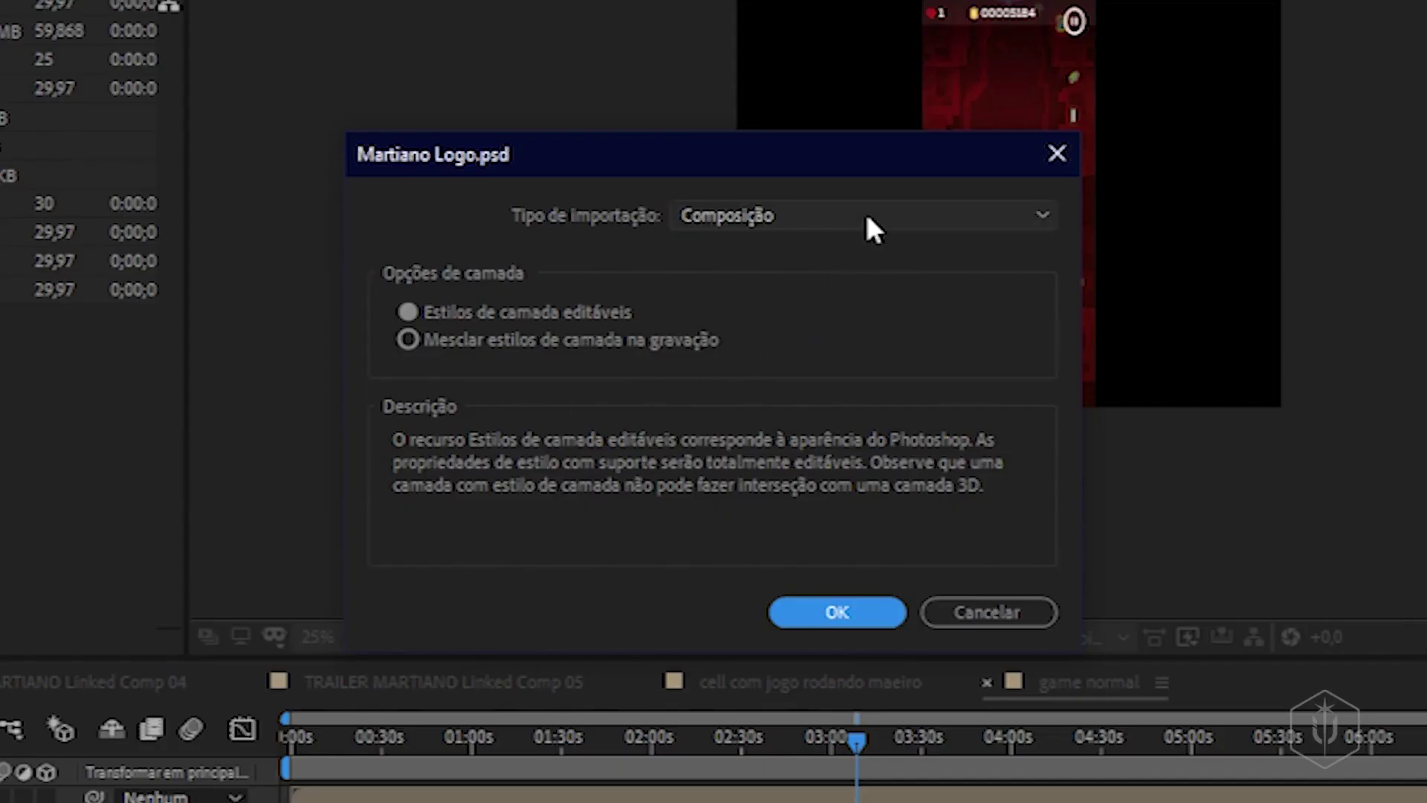
- Import Martiano Logo.psd with Import Kind set to Composição with editable layer styles
click(867, 221)
click(845, 247)
click(813, 223)
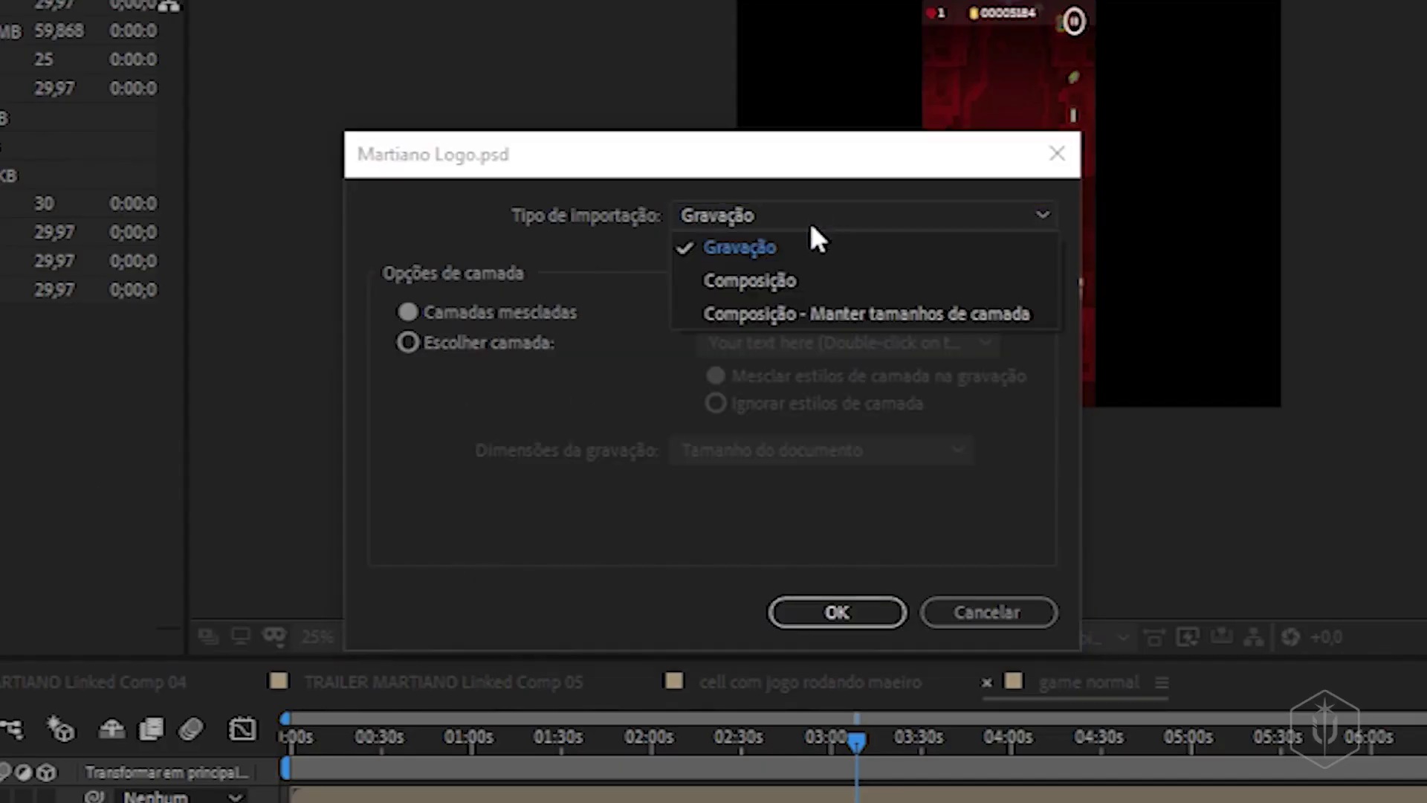
click(783, 278)
click(791, 216)
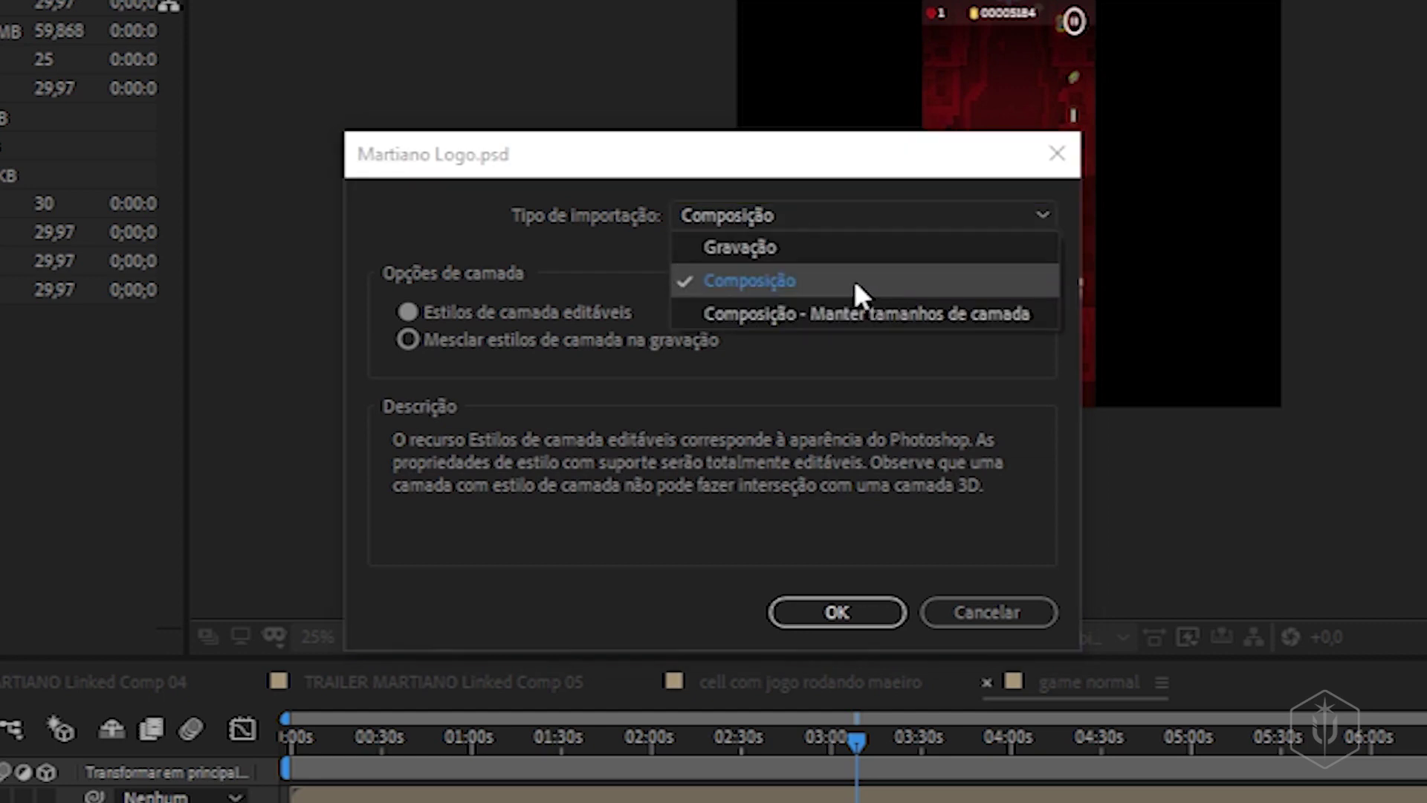
click(779, 279)
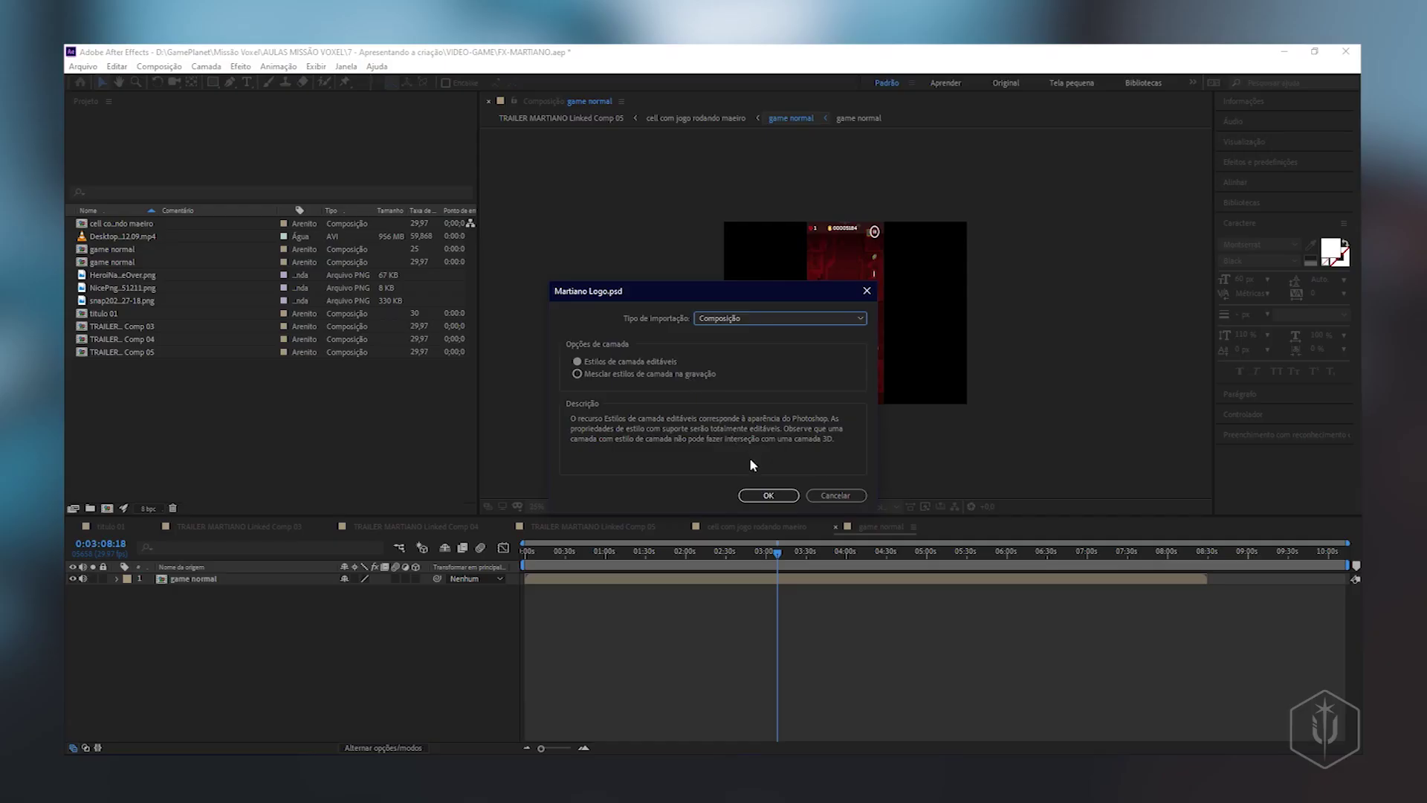
click(766, 496)
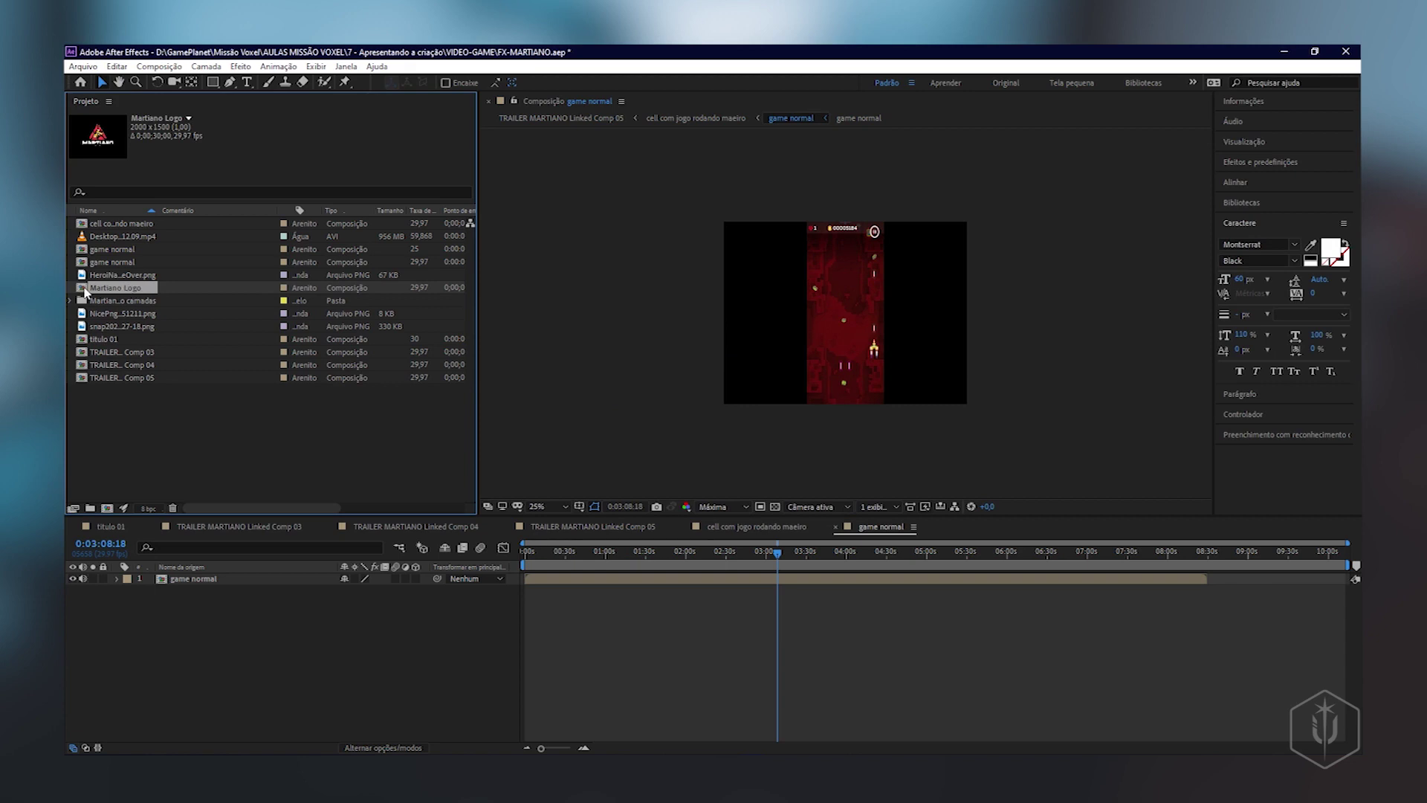
- Open the Martiano Logo comp and inspect its layers, from the top text to Camada 6
double_click(117, 292)
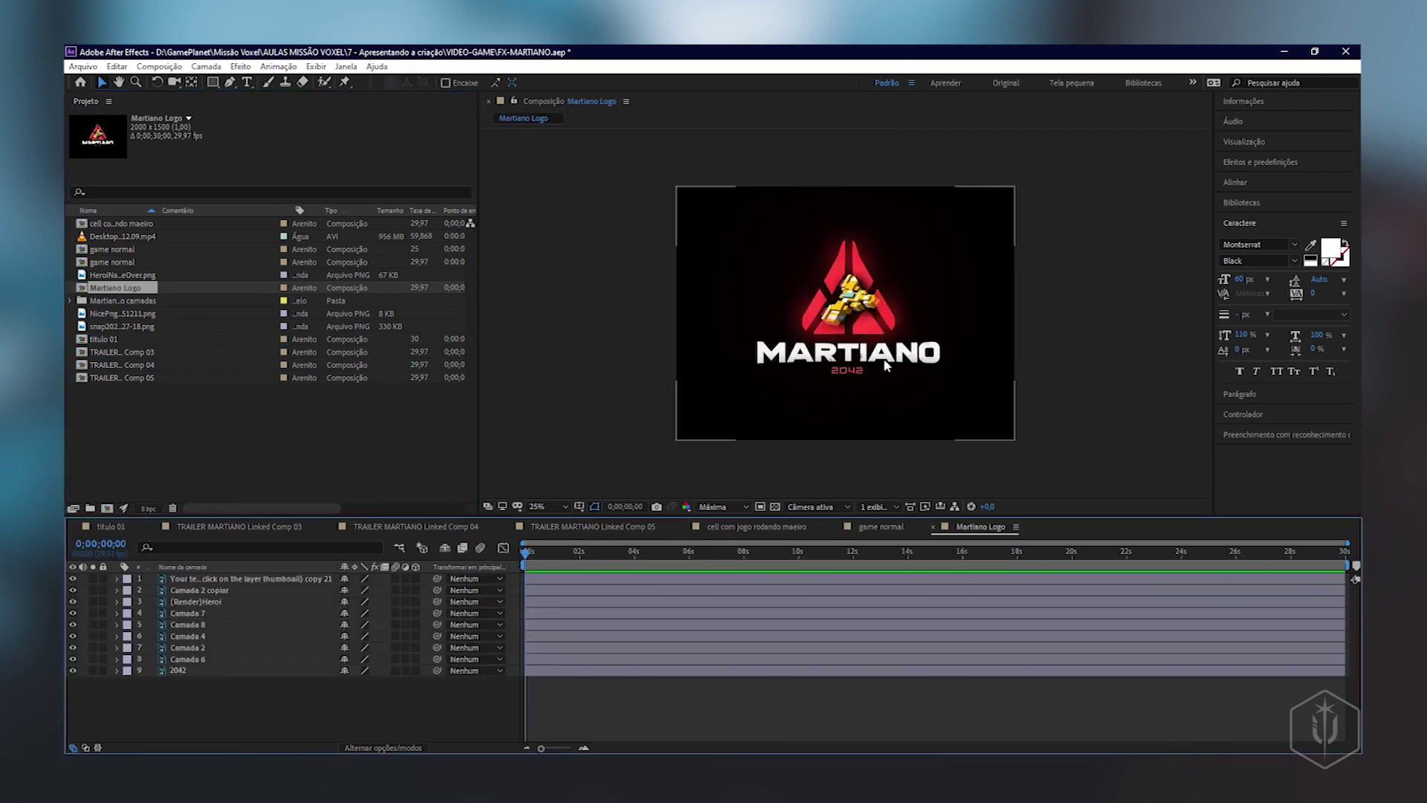
click(230, 581)
click(231, 590)
click(229, 601)
click(227, 613)
click(226, 624)
click(225, 636)
click(223, 647)
click(221, 659)
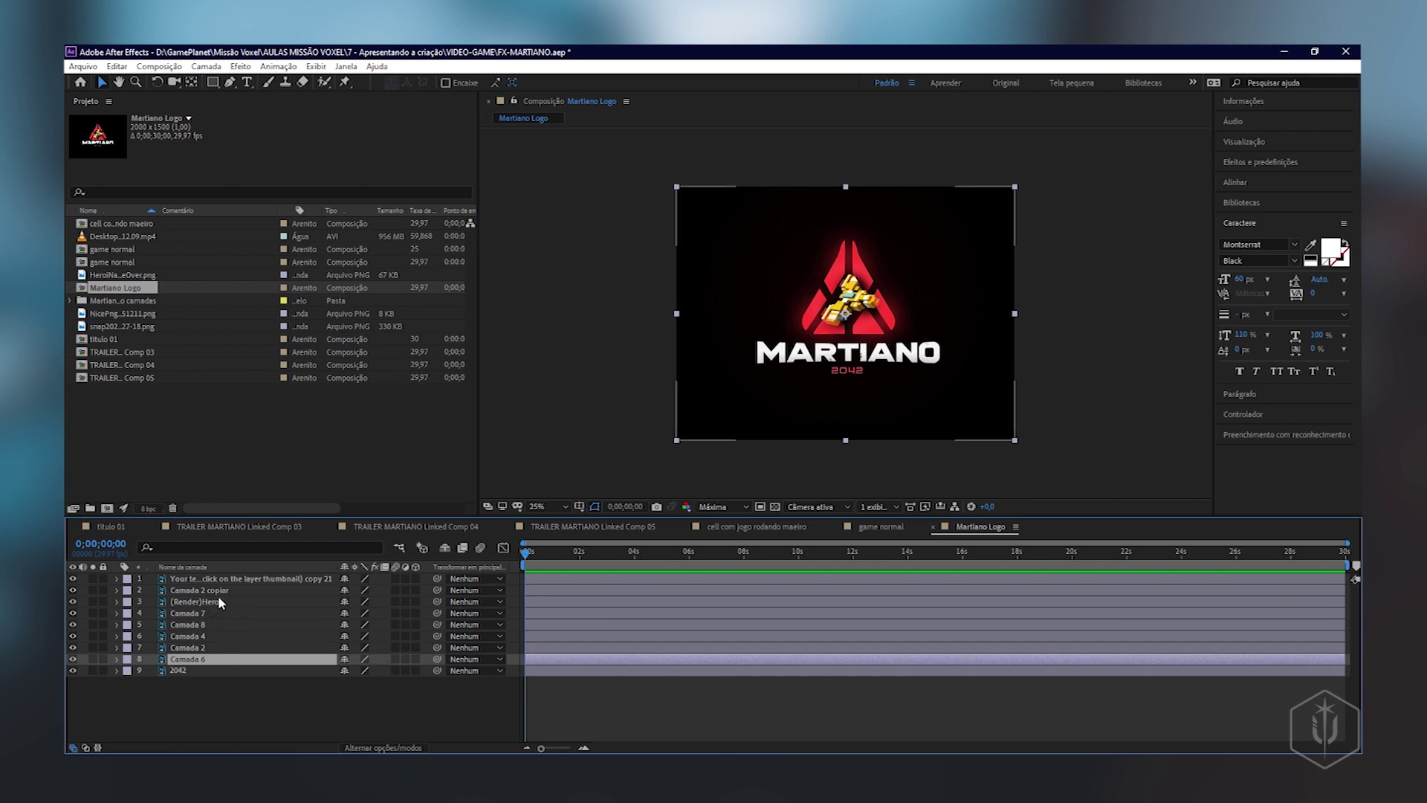
click(253, 590)
click(271, 579)
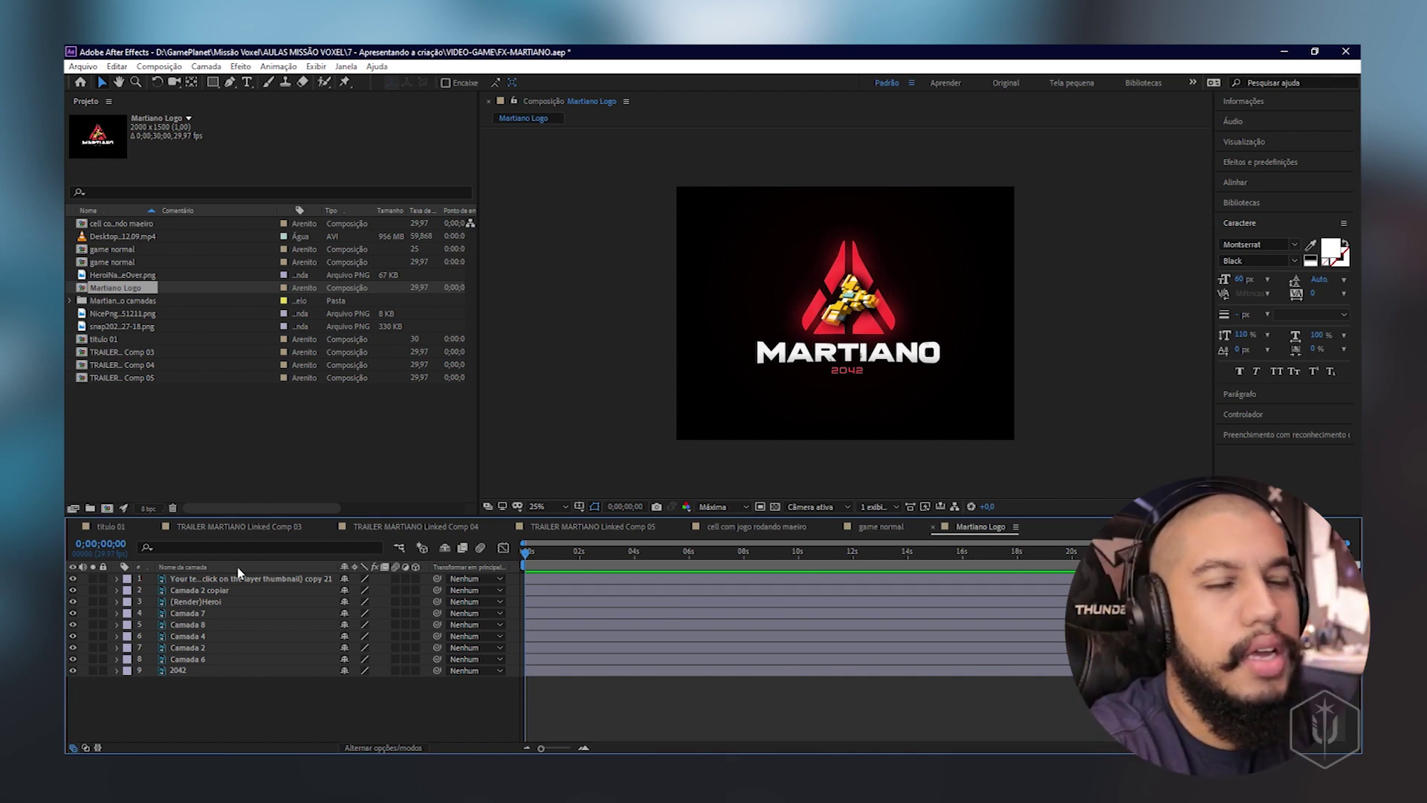
click(198, 580)
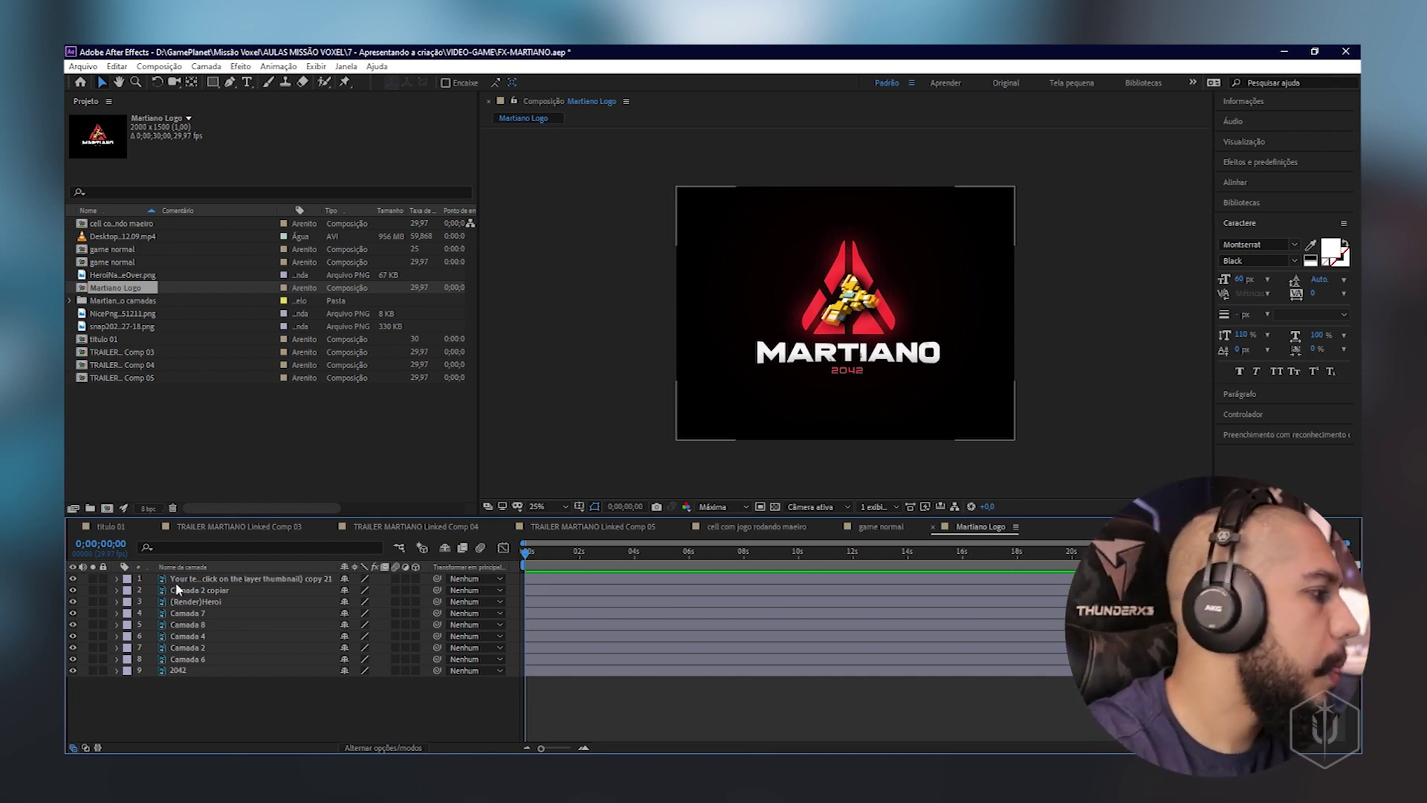
- Toggle visibility of Camada 2 copiar, Camada 8, Camada 2 and Camada 6 to identify emblem parts
click(198, 585)
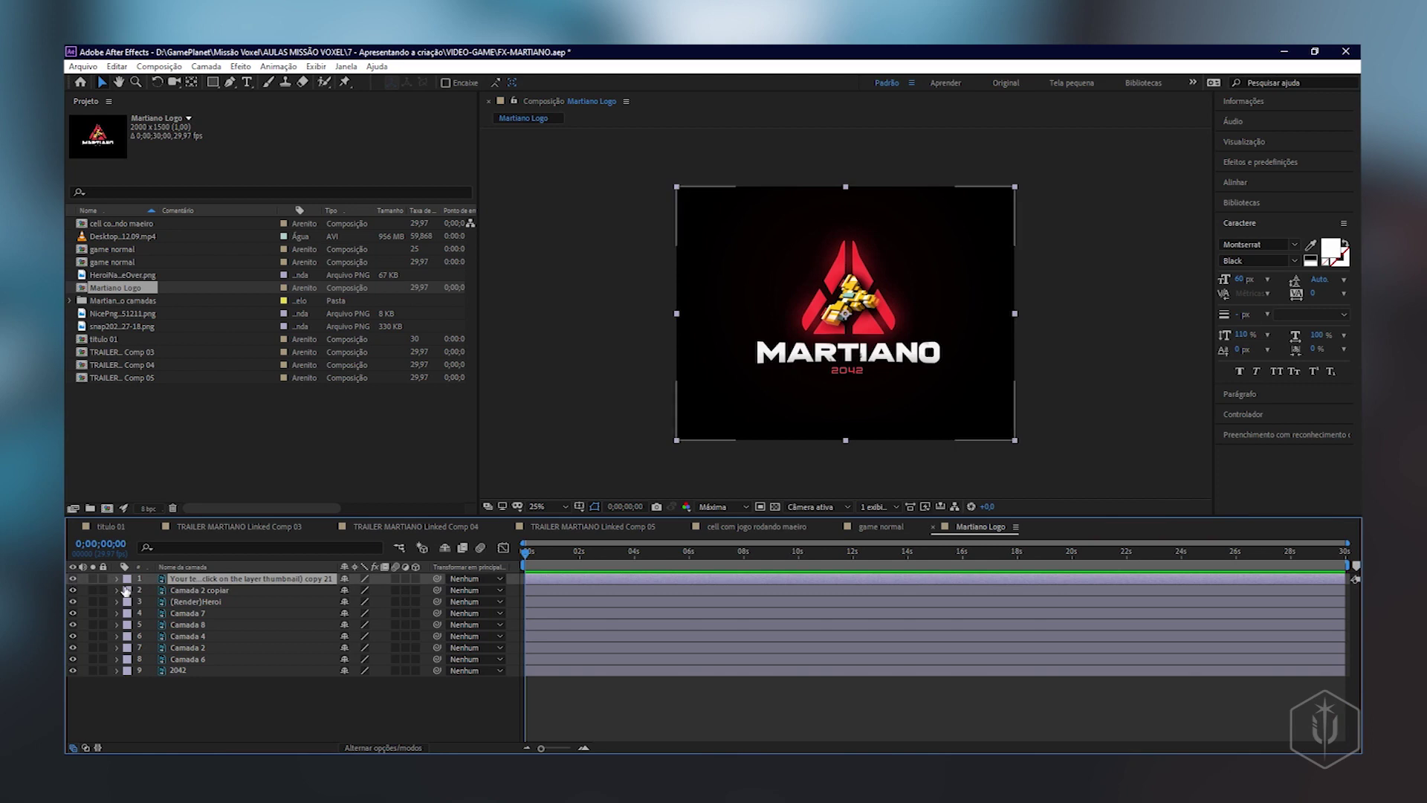
click(72, 590)
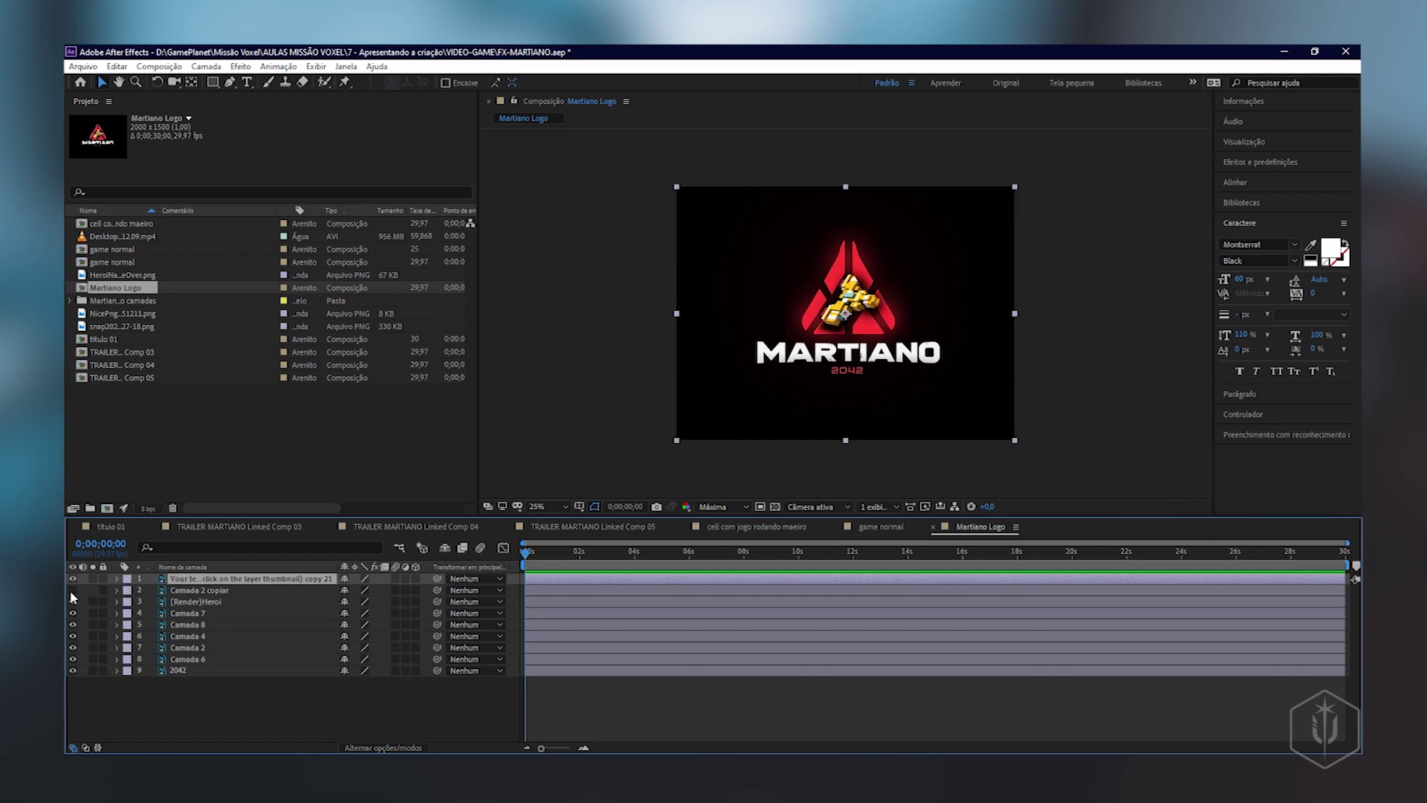
click(72, 591)
click(72, 591)
click(72, 591)
click(72, 591)
click(72, 591)
click(72, 590)
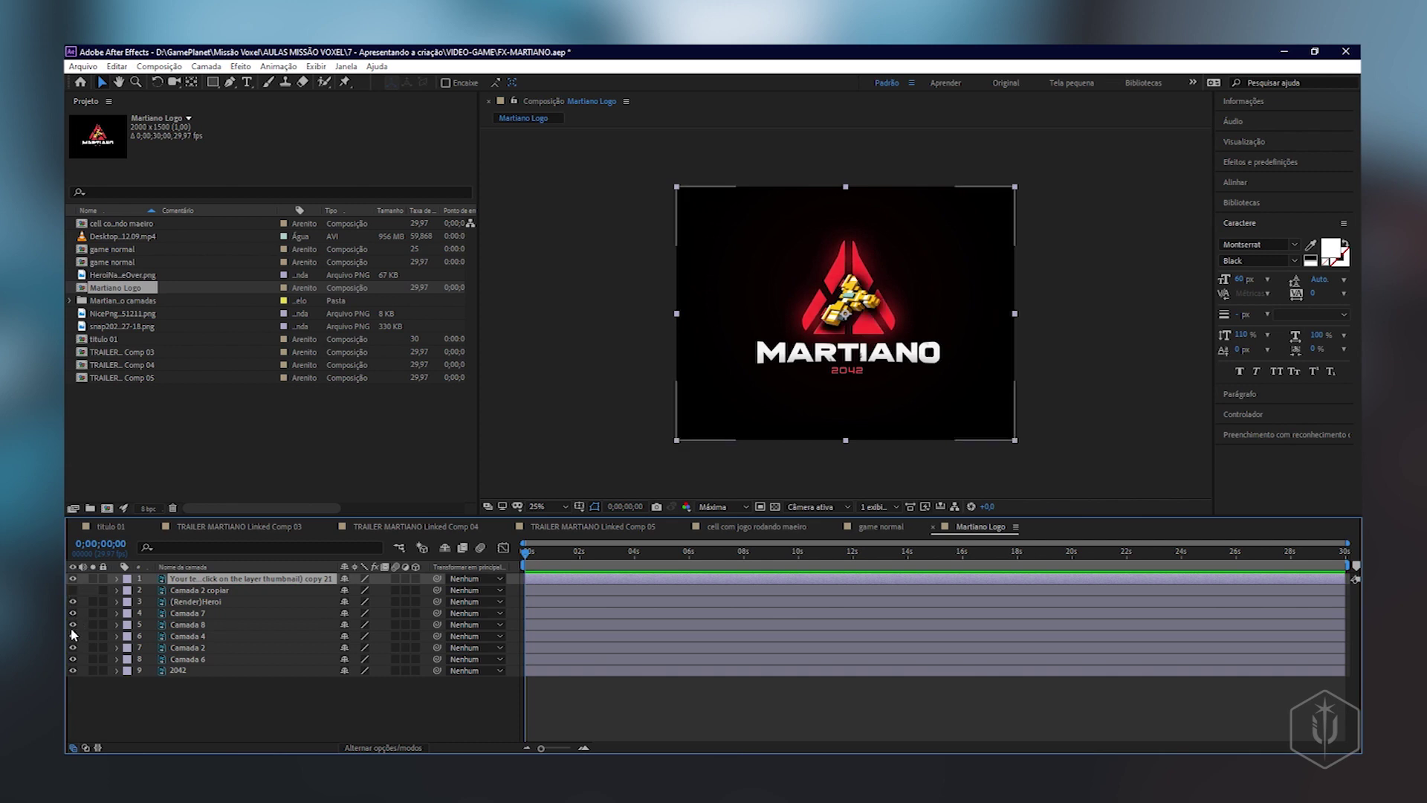
click(73, 626)
click(73, 648)
click(73, 647)
click(73, 659)
- Select Camada 4, Camada 2 and Camada 6 together as the triangle emblem layers
drag(115, 663, 120, 640)
click(73, 636)
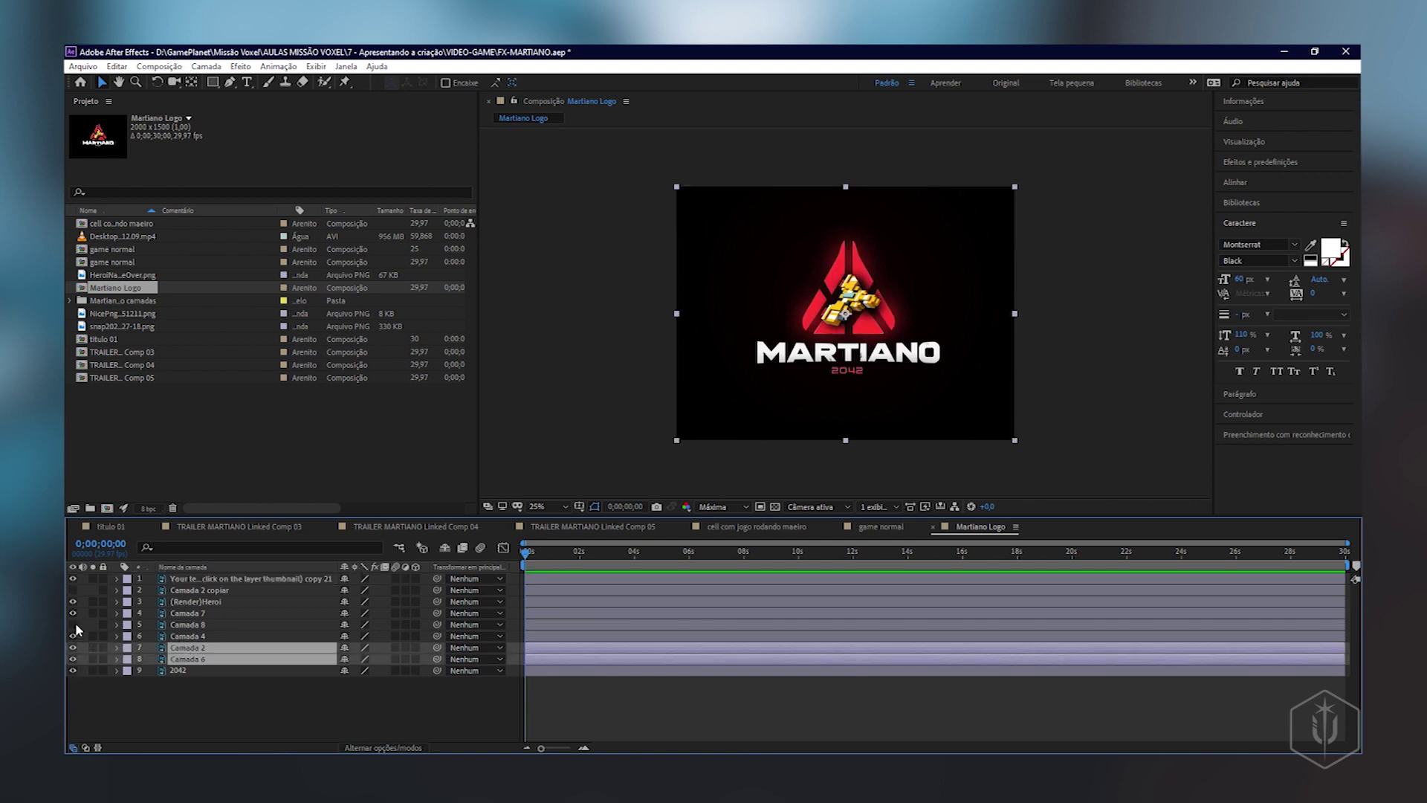
click(187, 637)
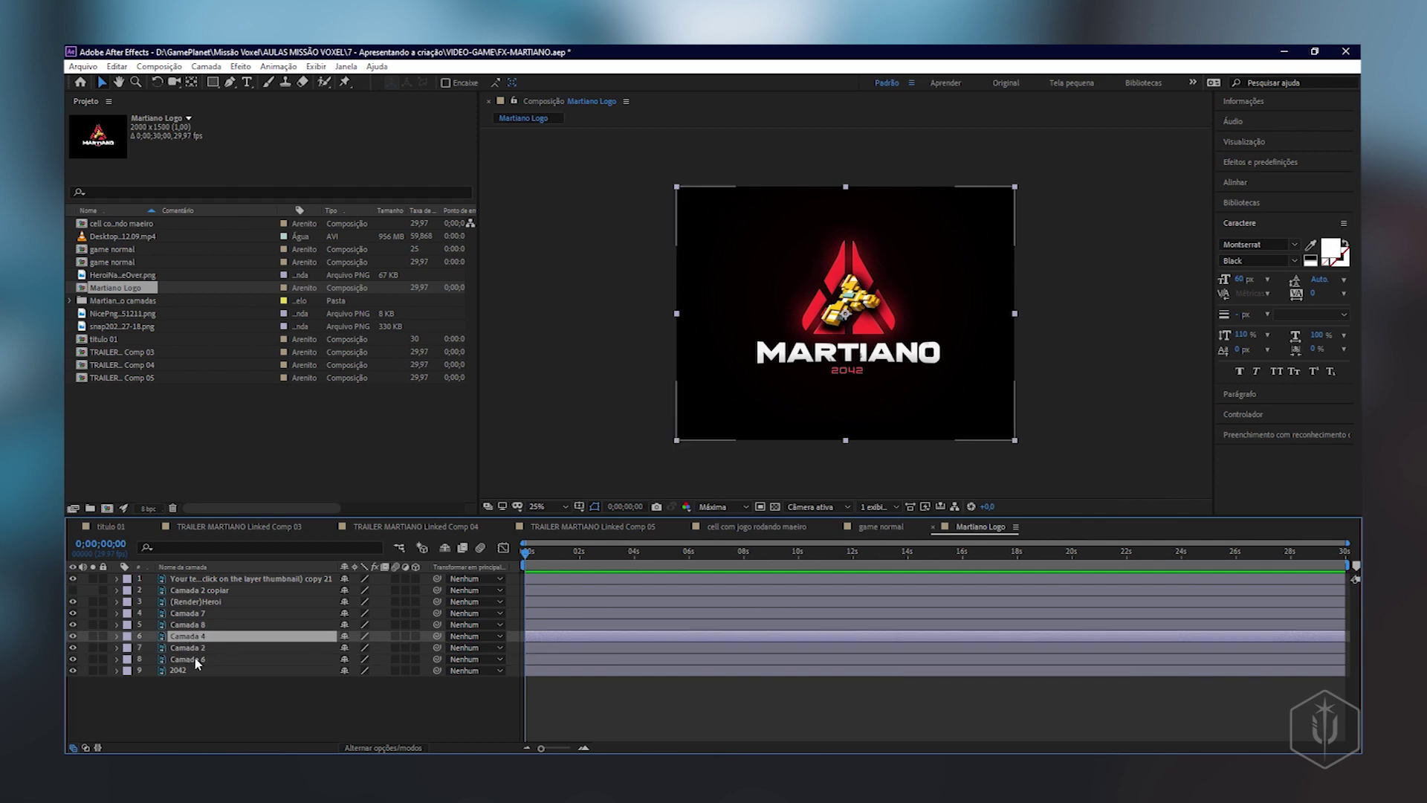
shift+click(198, 663)
right_click(198, 663)
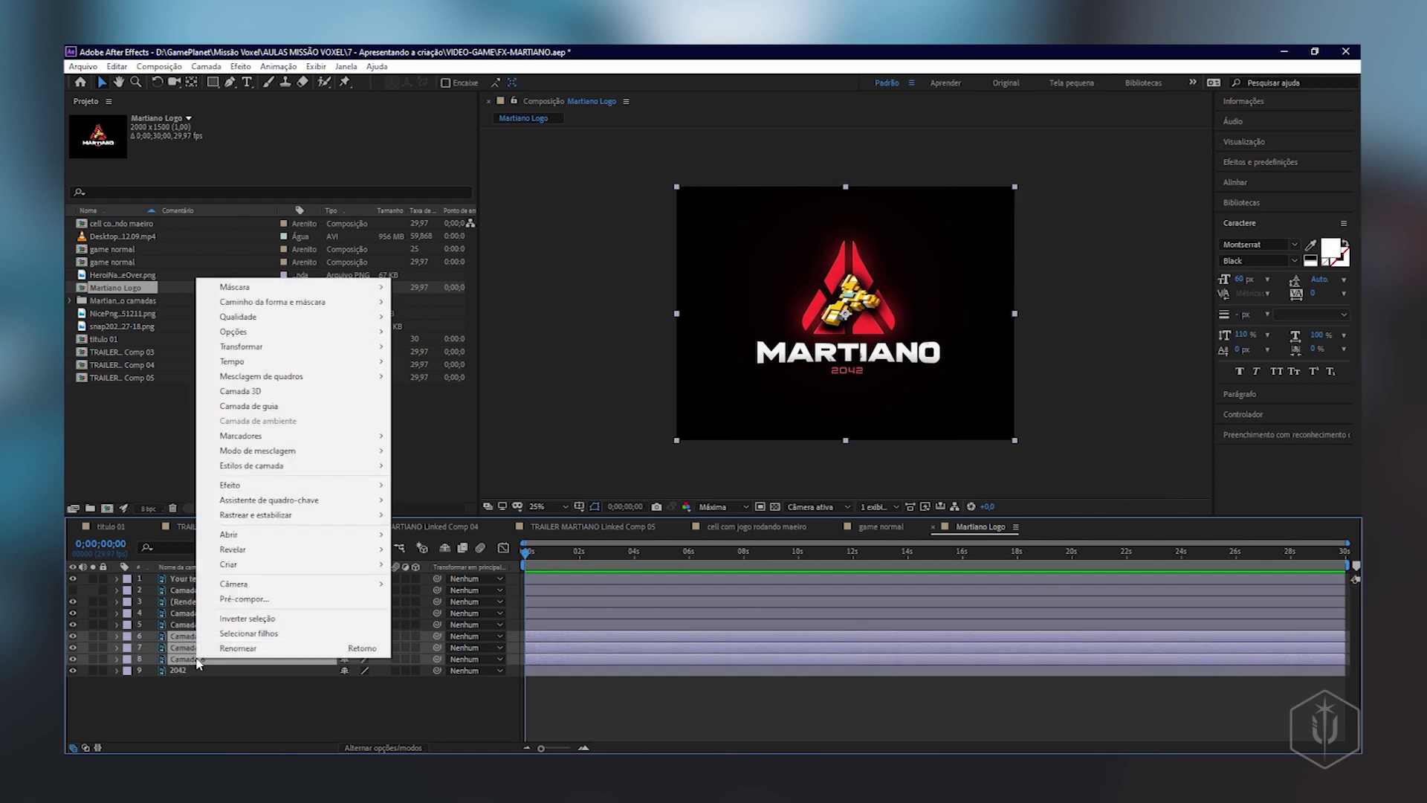
- Precompose Camada 4, Camada 2 and Camada 6 into a composition named triangulo
click(261, 603)
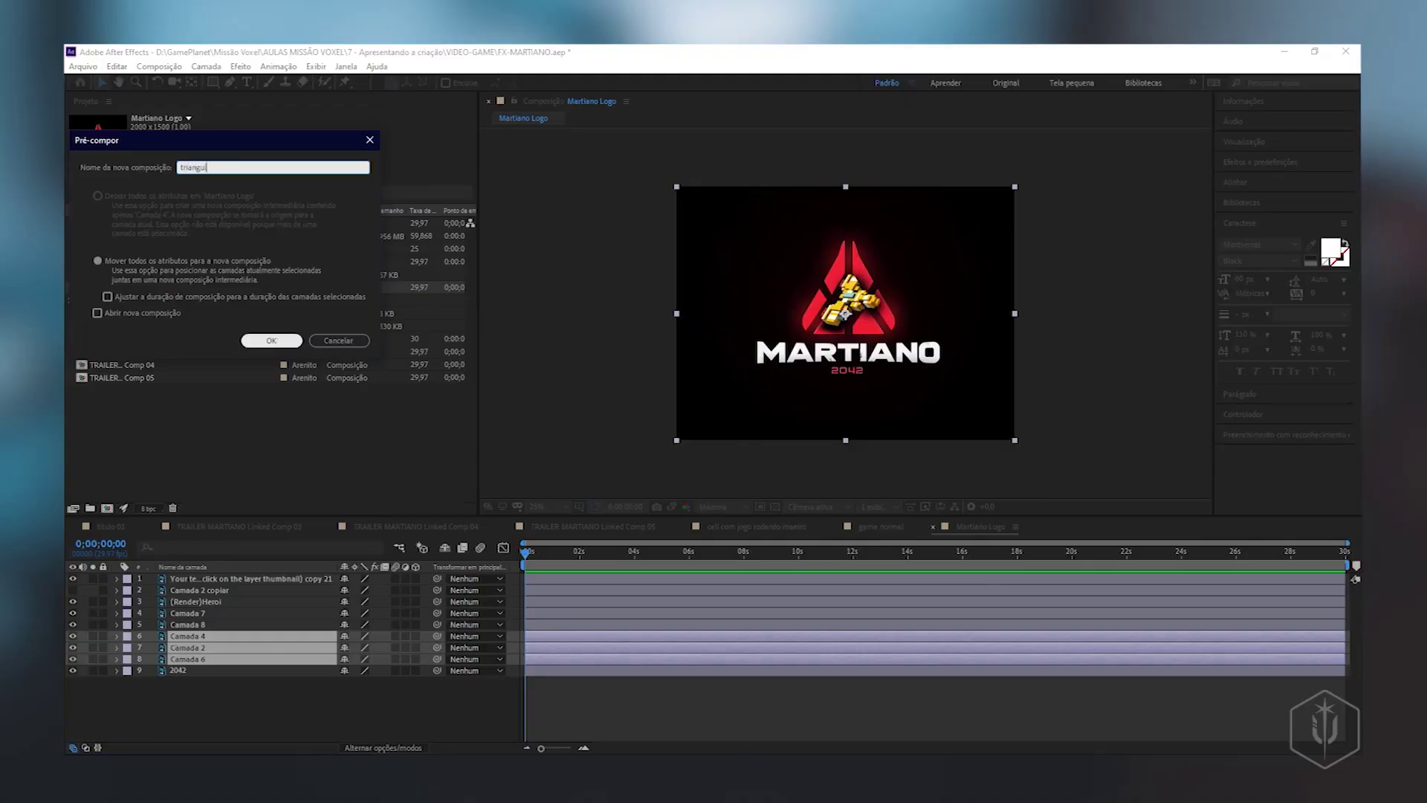
text(o])
key(Return)
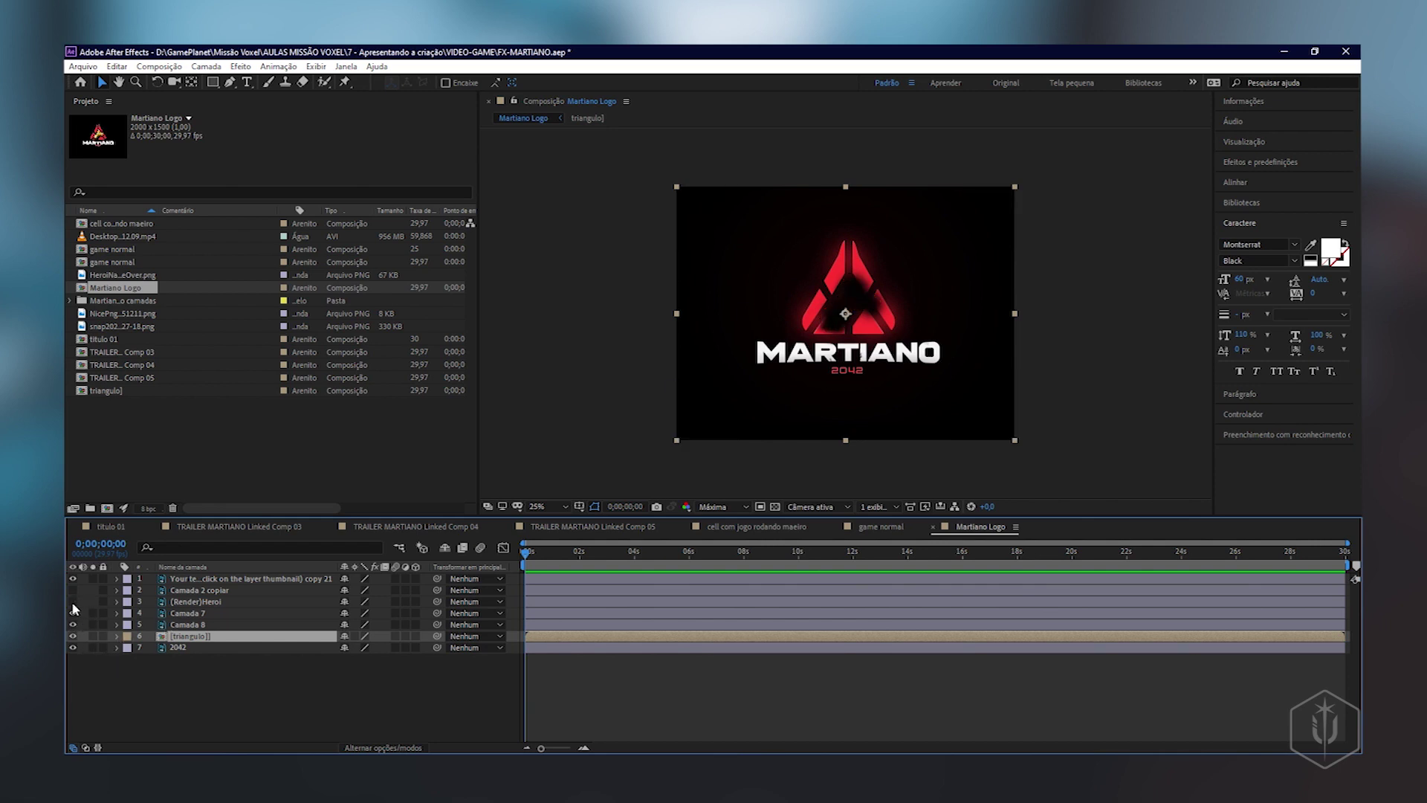
- Precompose (Render)Heroi, Camada 7 and Camada 8 into a composition named nave heroi
click(239, 600)
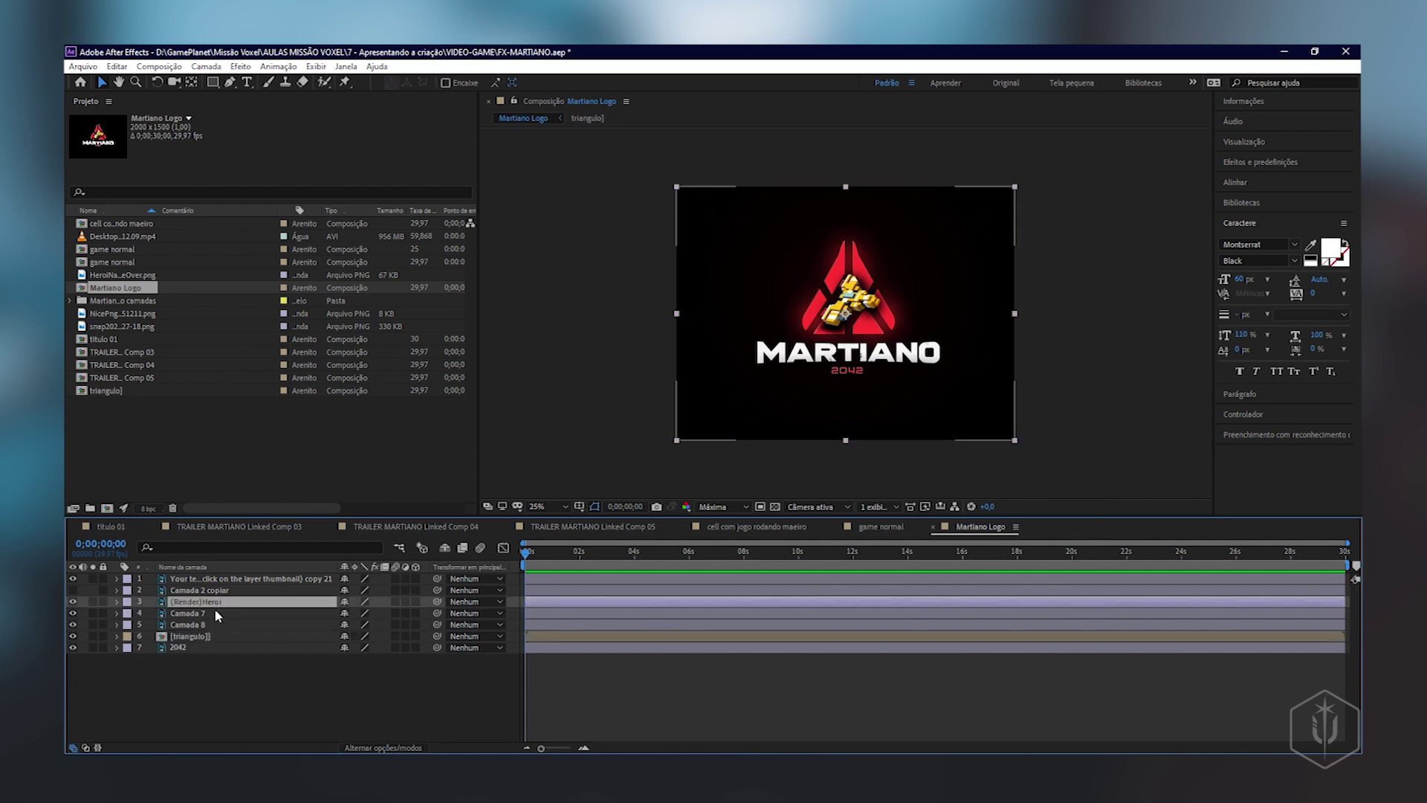
shift+click(204, 625)
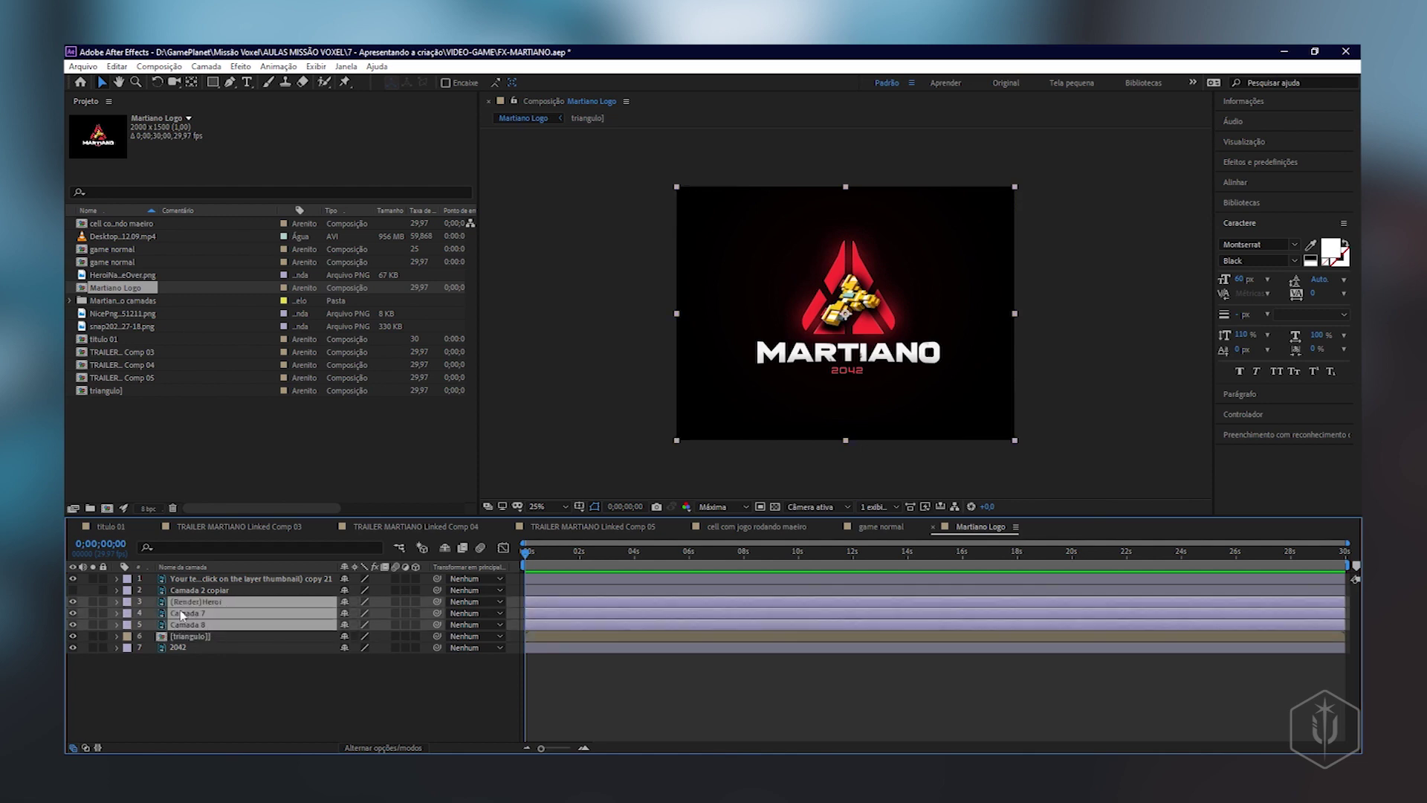
right_click(204, 613)
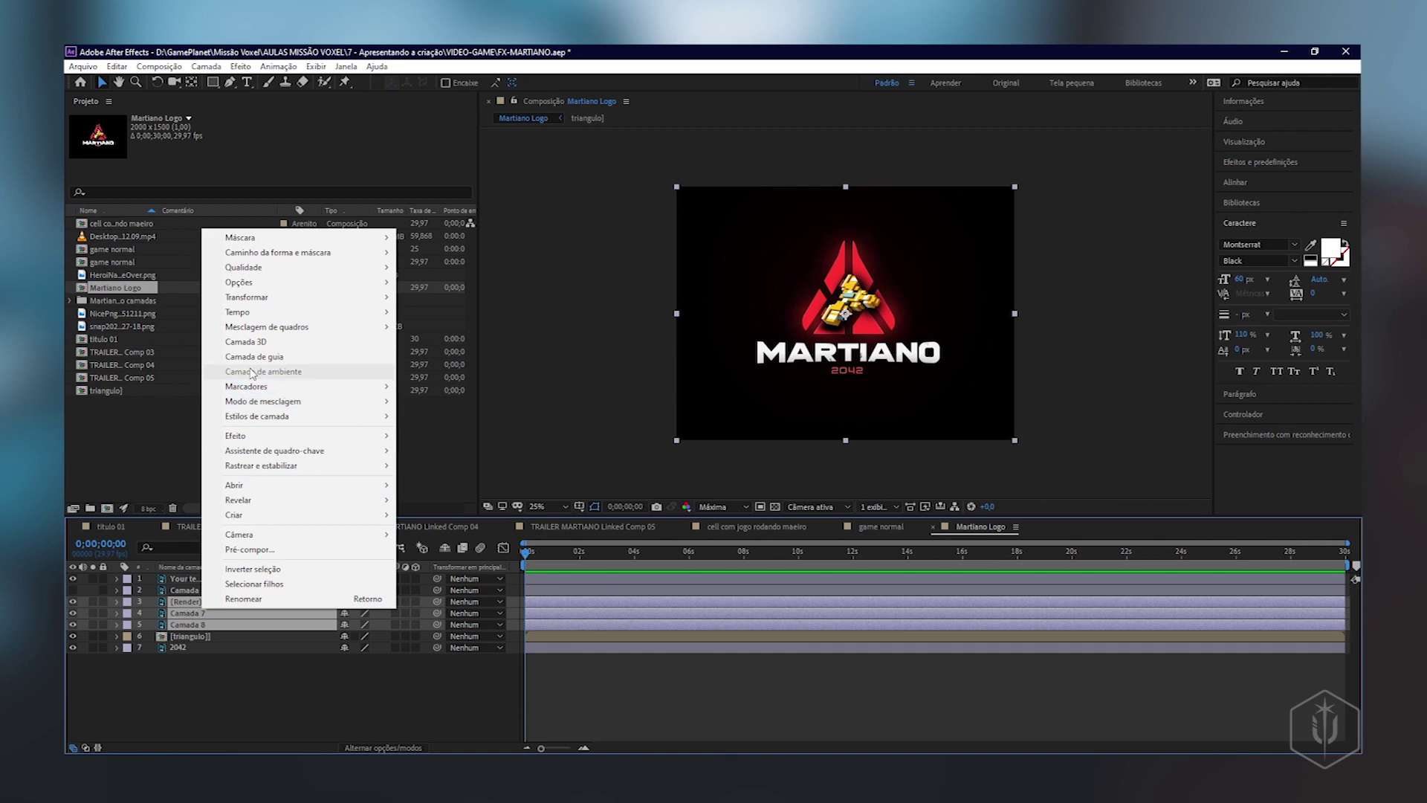
click(252, 549)
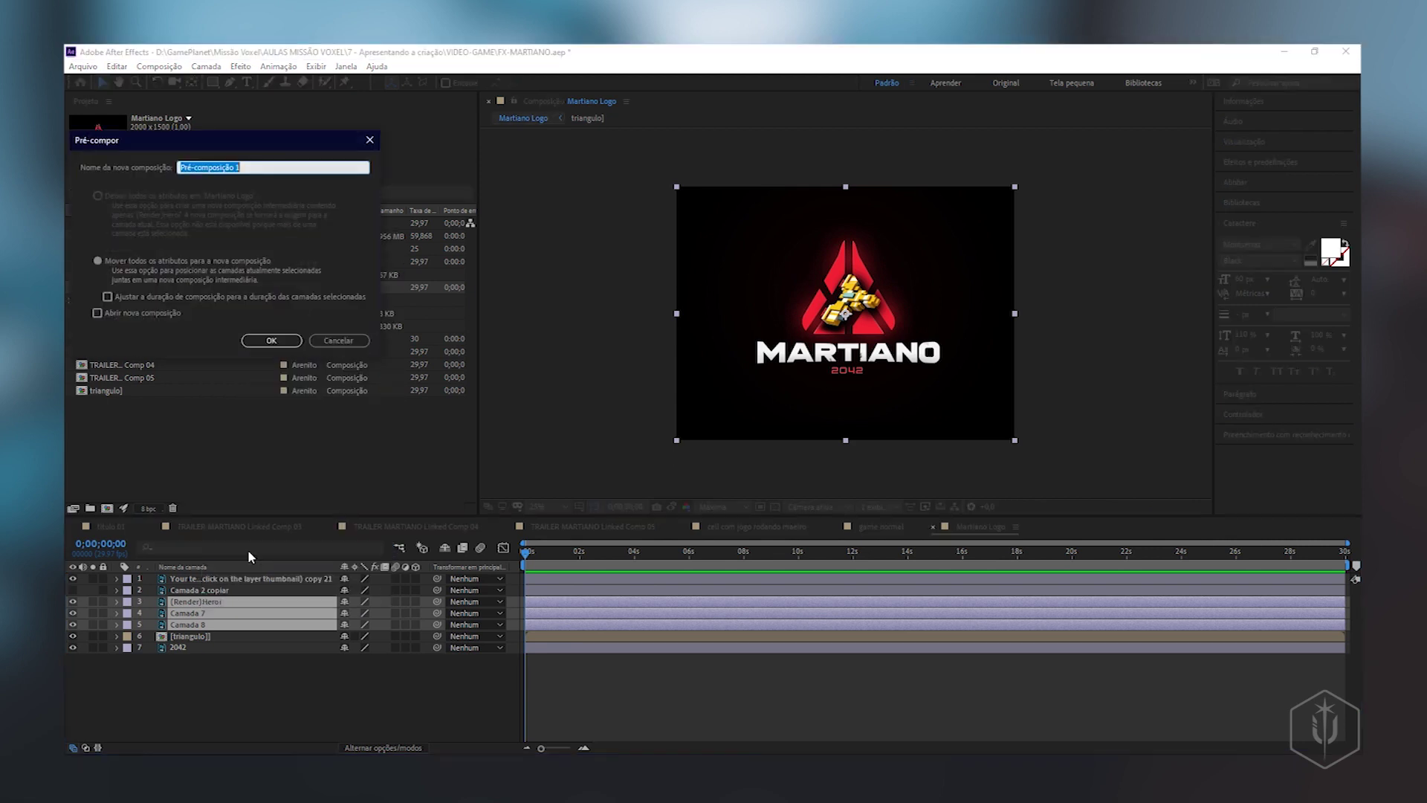
text(na)
text(oi)
key(Return)
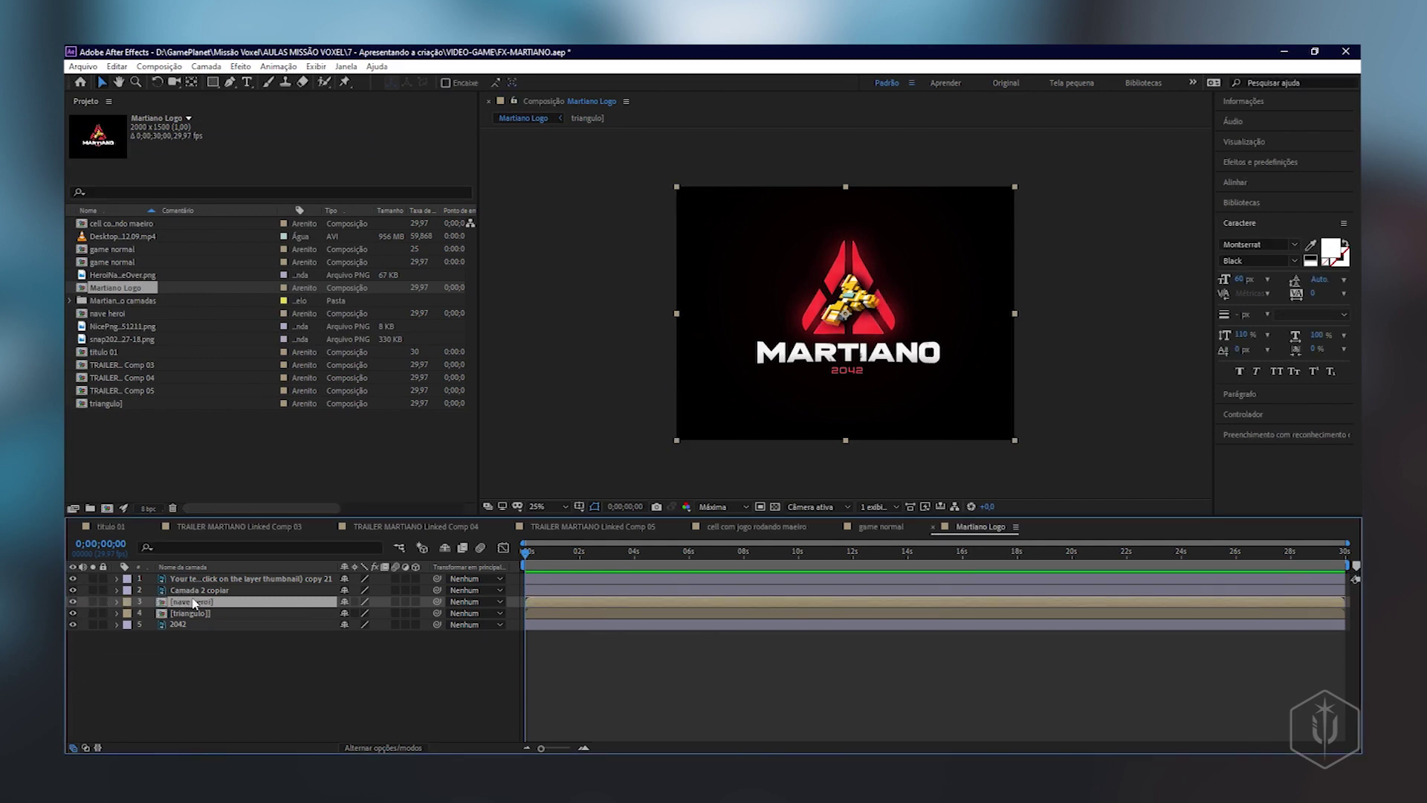
- Rename the top MARTIANO text layer to martiano
click(72, 590)
click(175, 590)
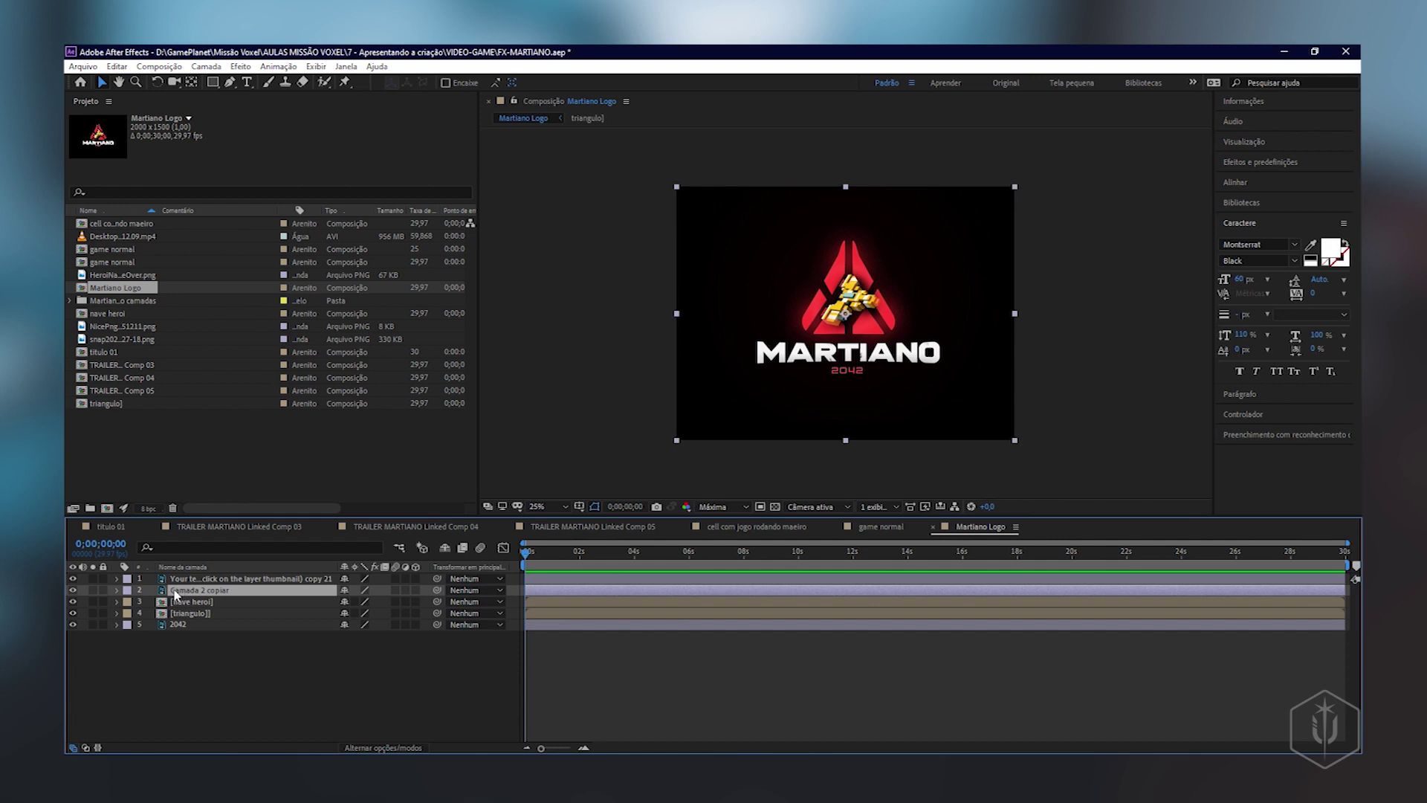
click(184, 623)
click(188, 613)
click(195, 590)
click(205, 579)
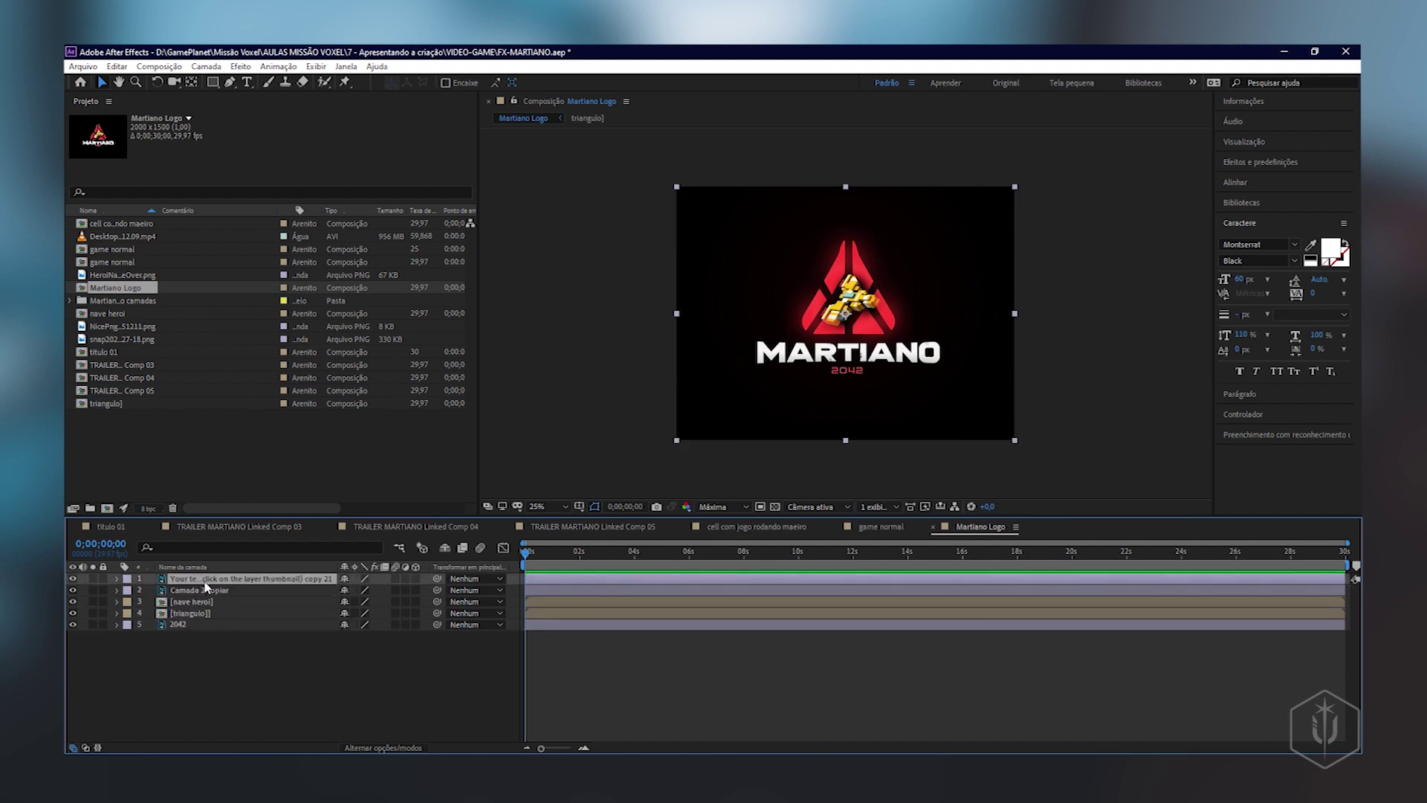
right_click(206, 587)
click(223, 569)
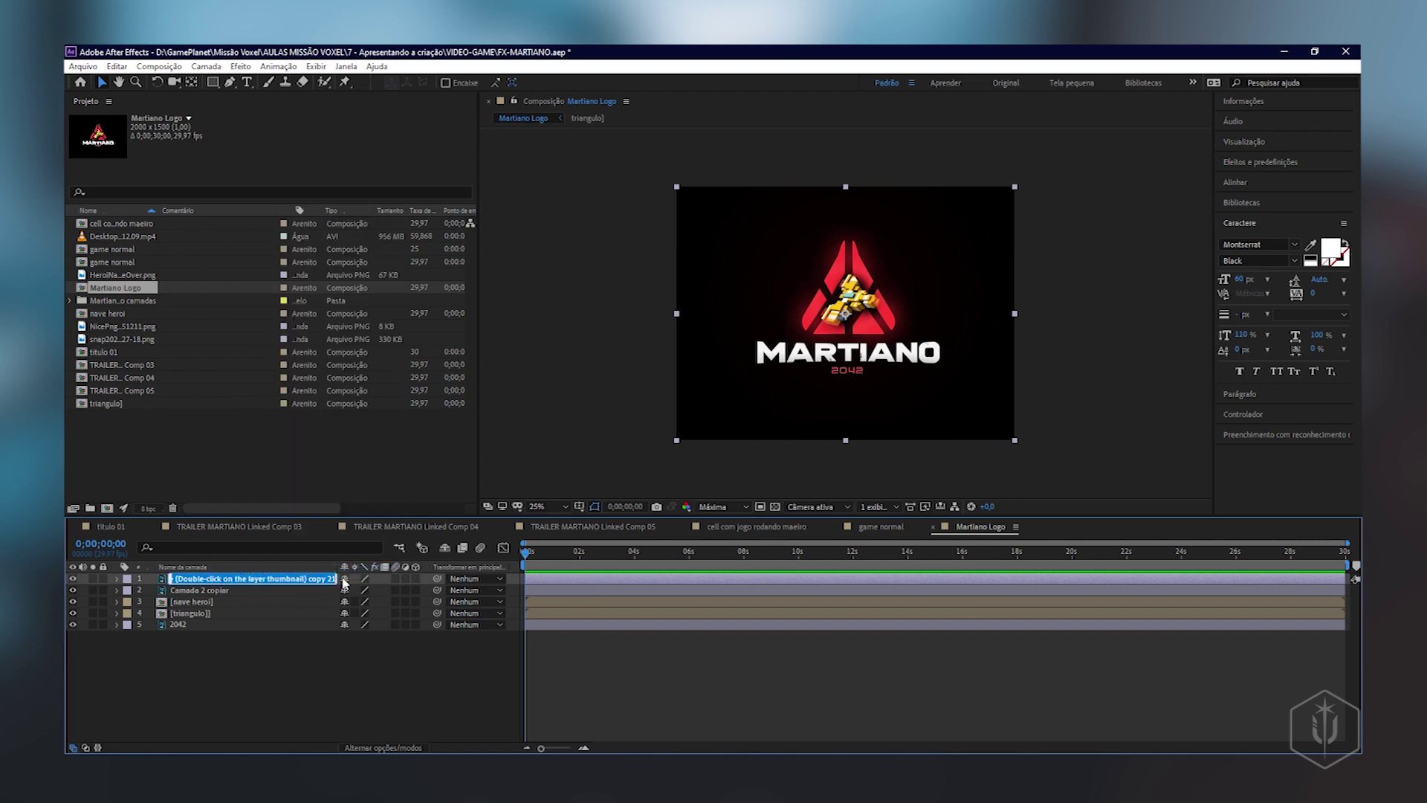
text(martiano)
key(Return)
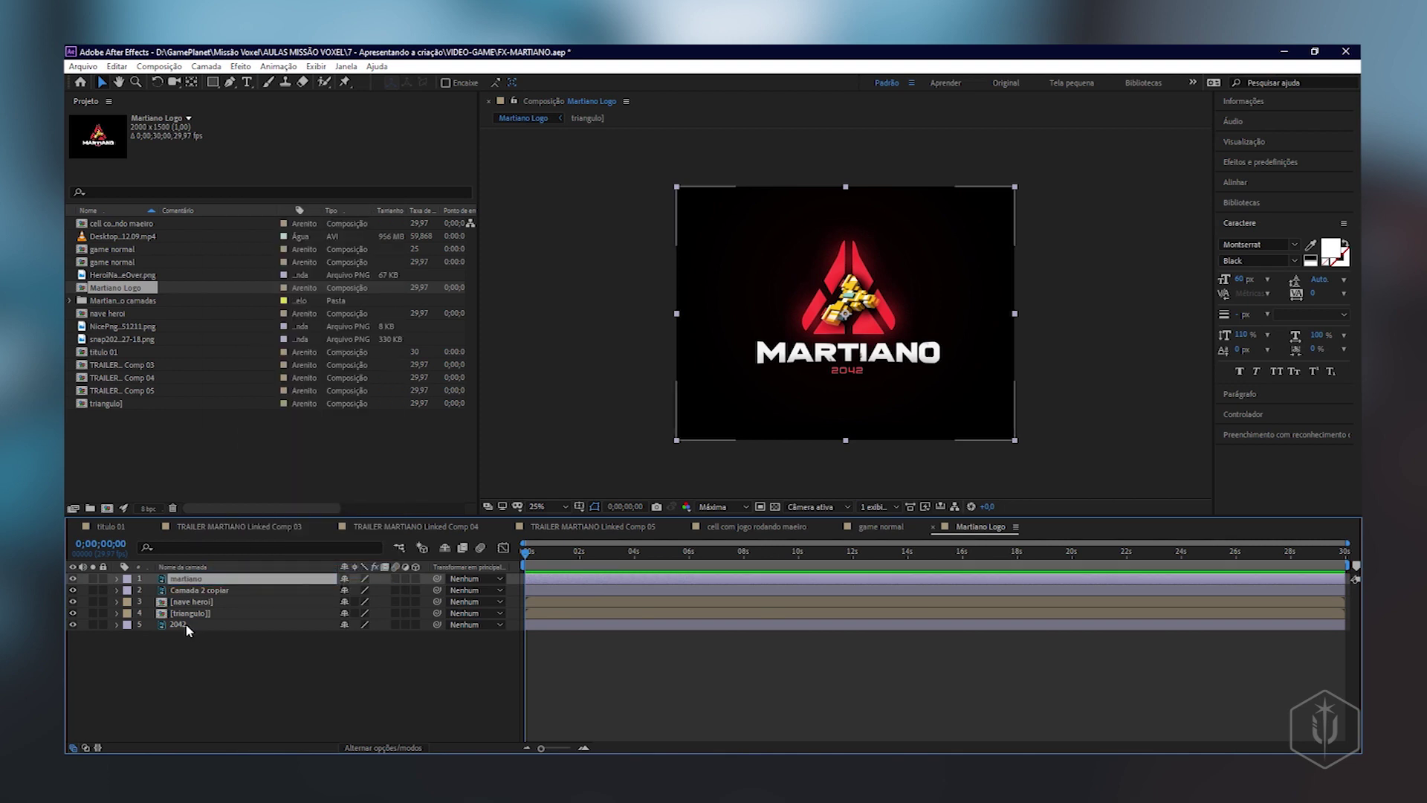
- Move martiano below triangulo and hide the nave heroi spaceship layer
drag(201, 584, 195, 622)
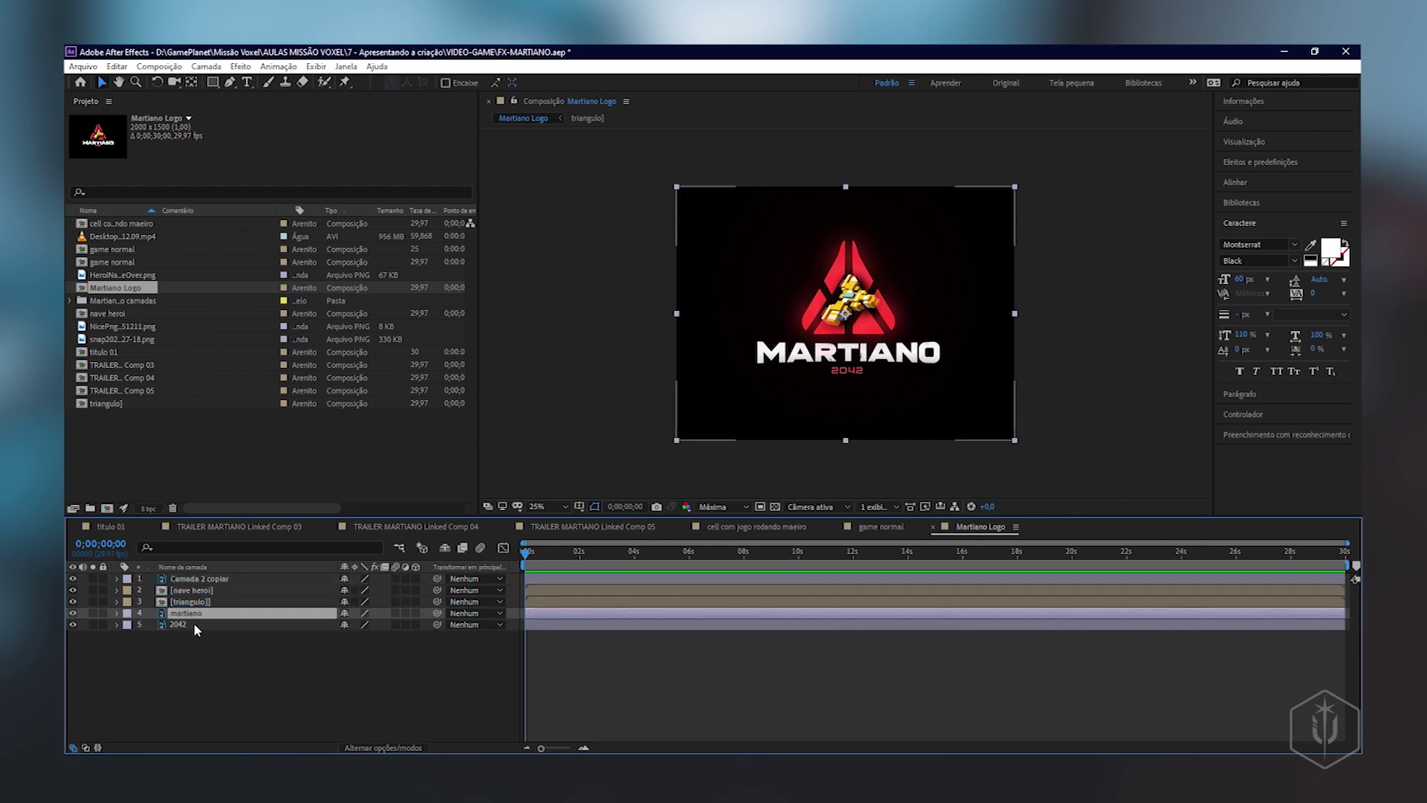
click(213, 582)
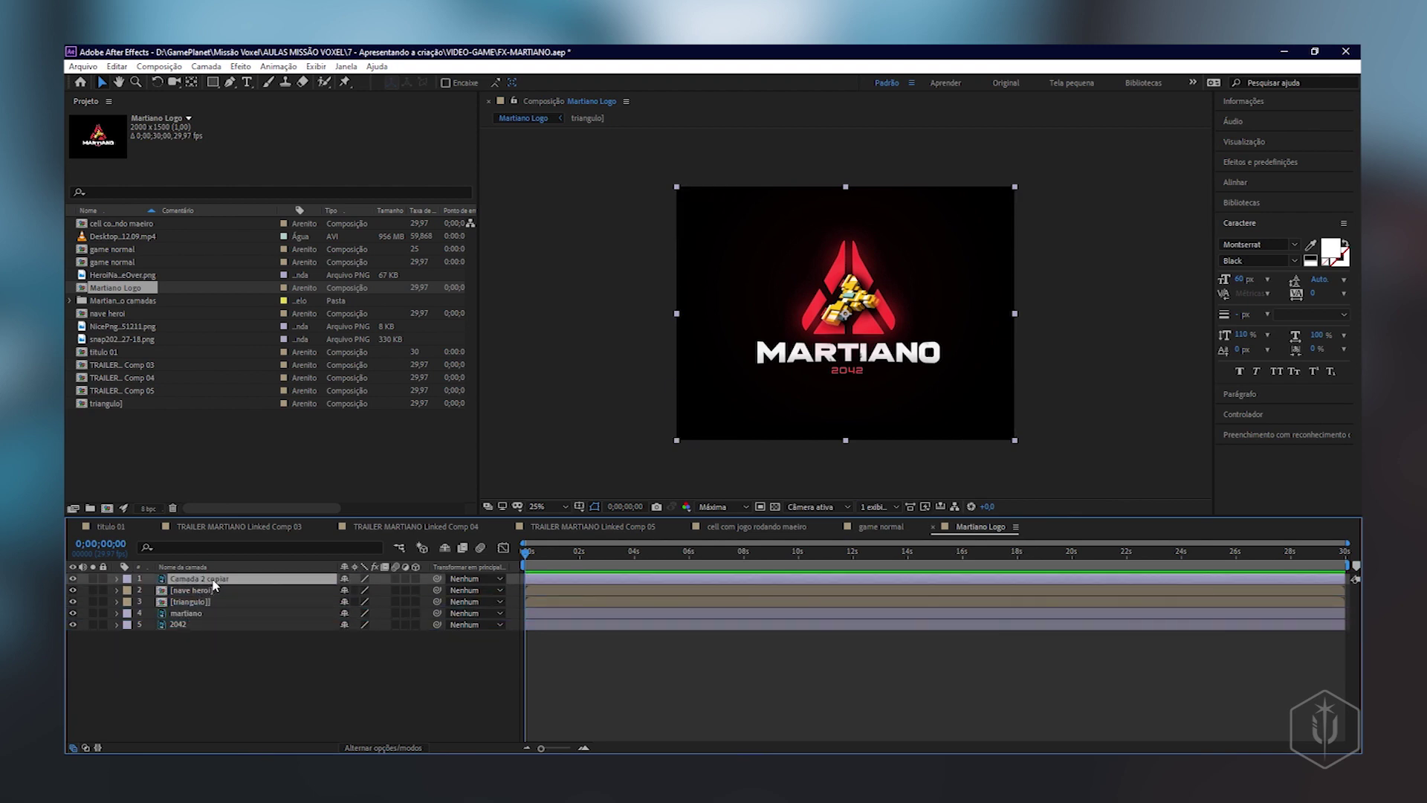
click(72, 578)
click(72, 578)
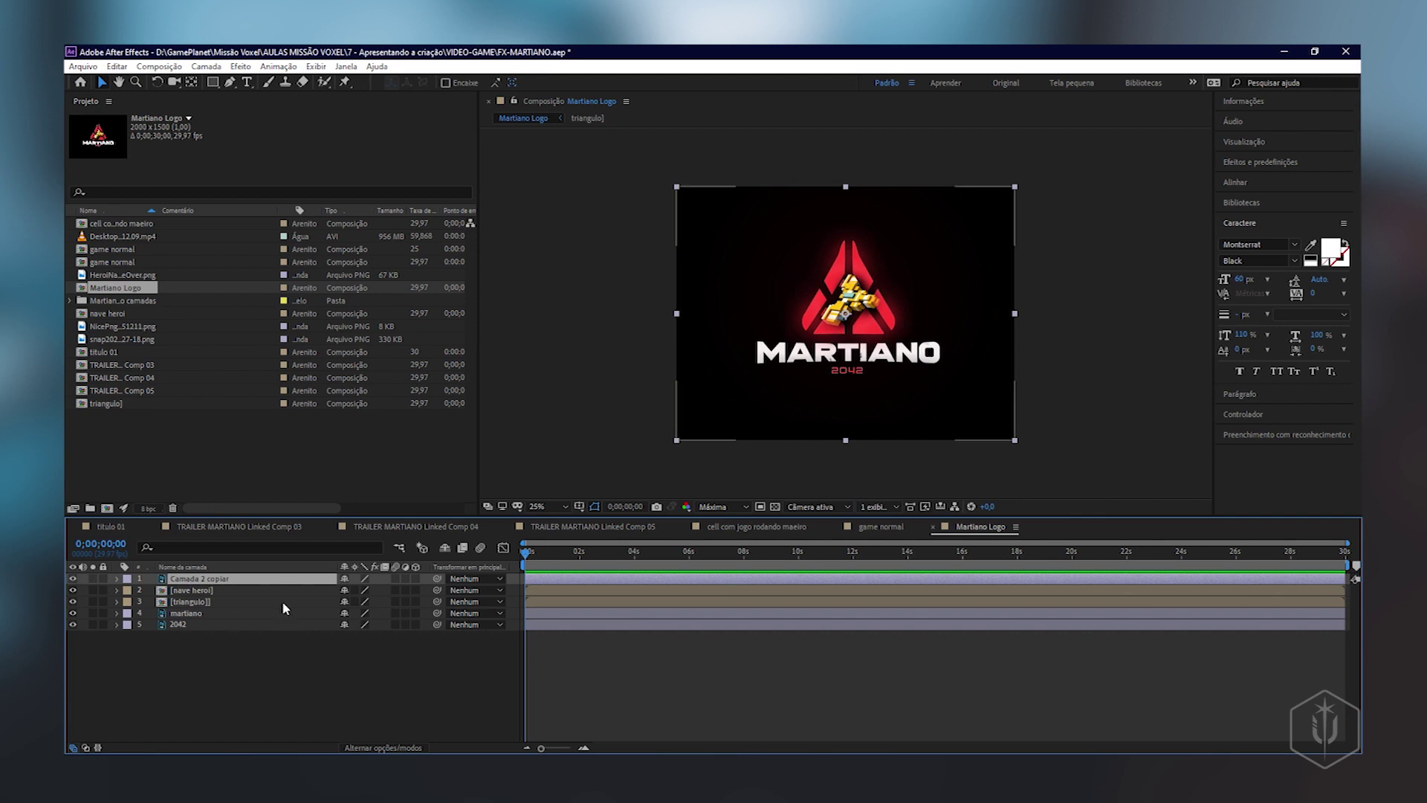
click(201, 592)
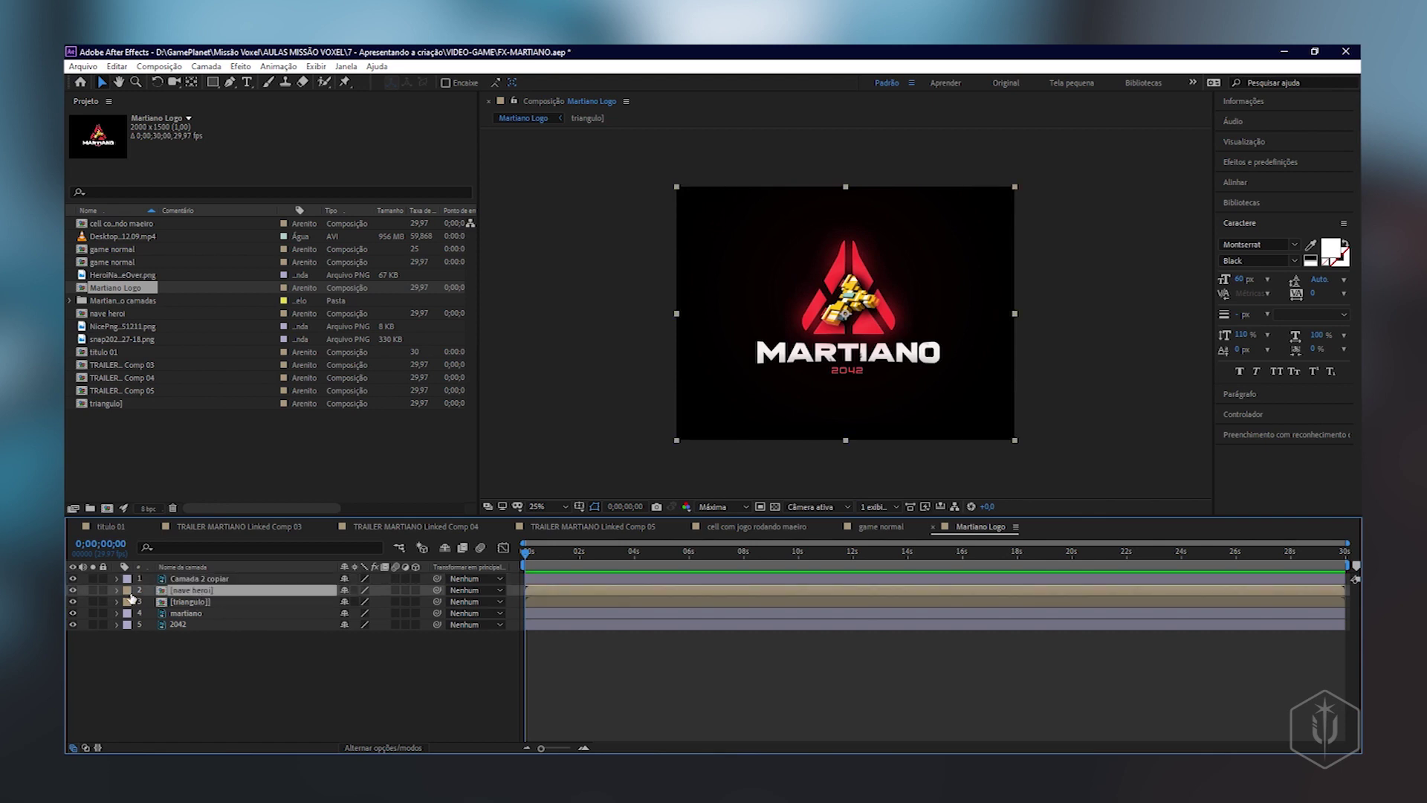
click(73, 578)
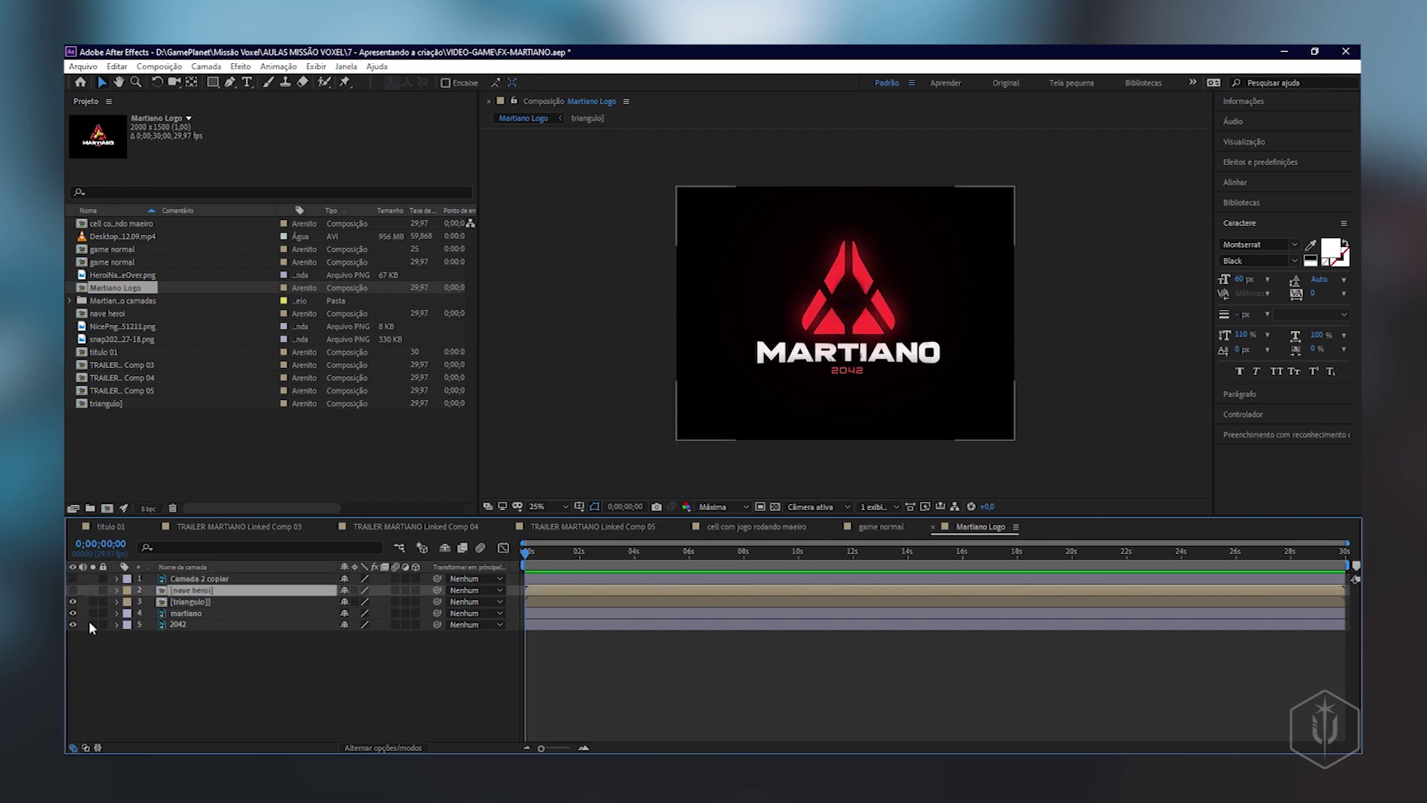
- Hide martiano and 2042, then apply Animation Composer's Overshoot Scale From Anchor Point 2 to triangulo
drag(74, 624, 73, 612)
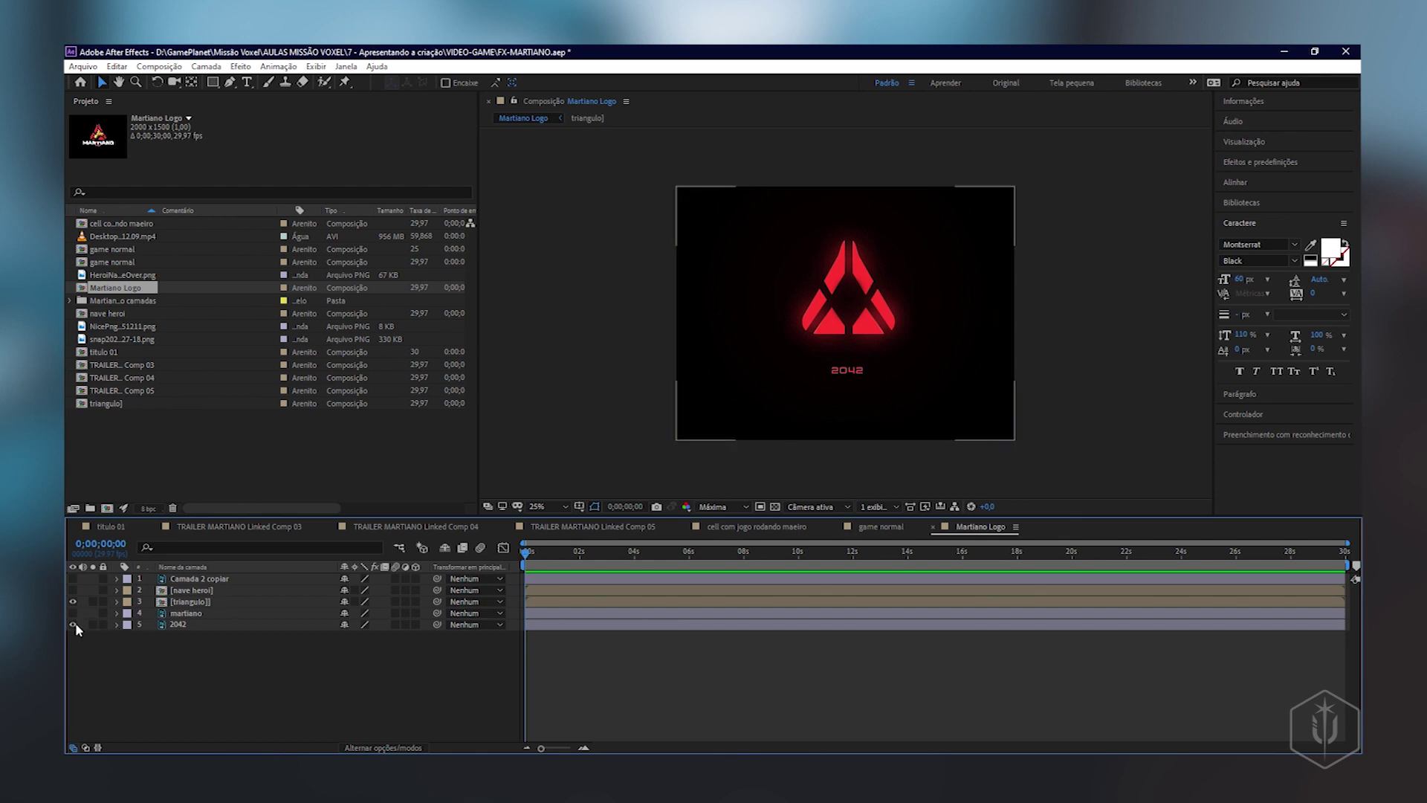
click(232, 599)
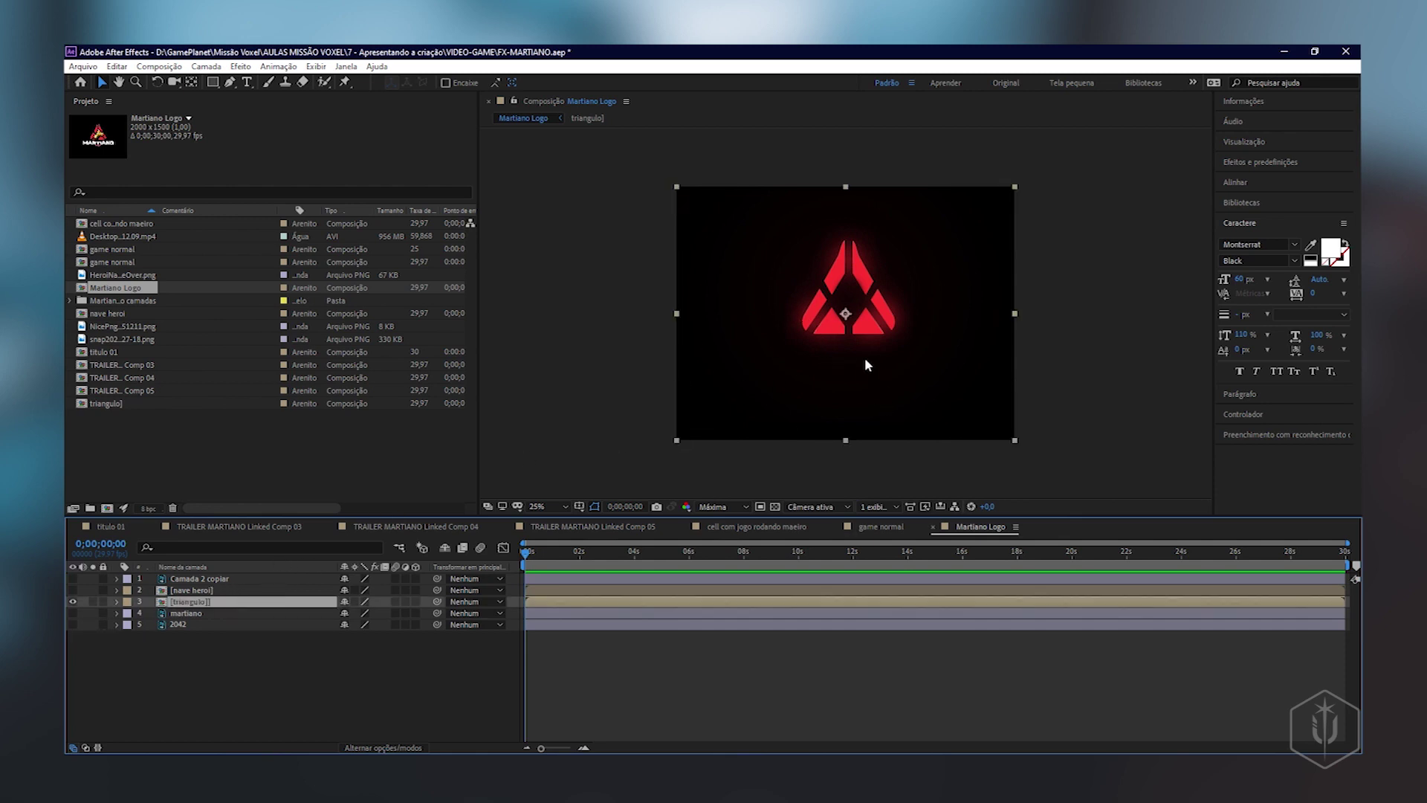
click(344, 67)
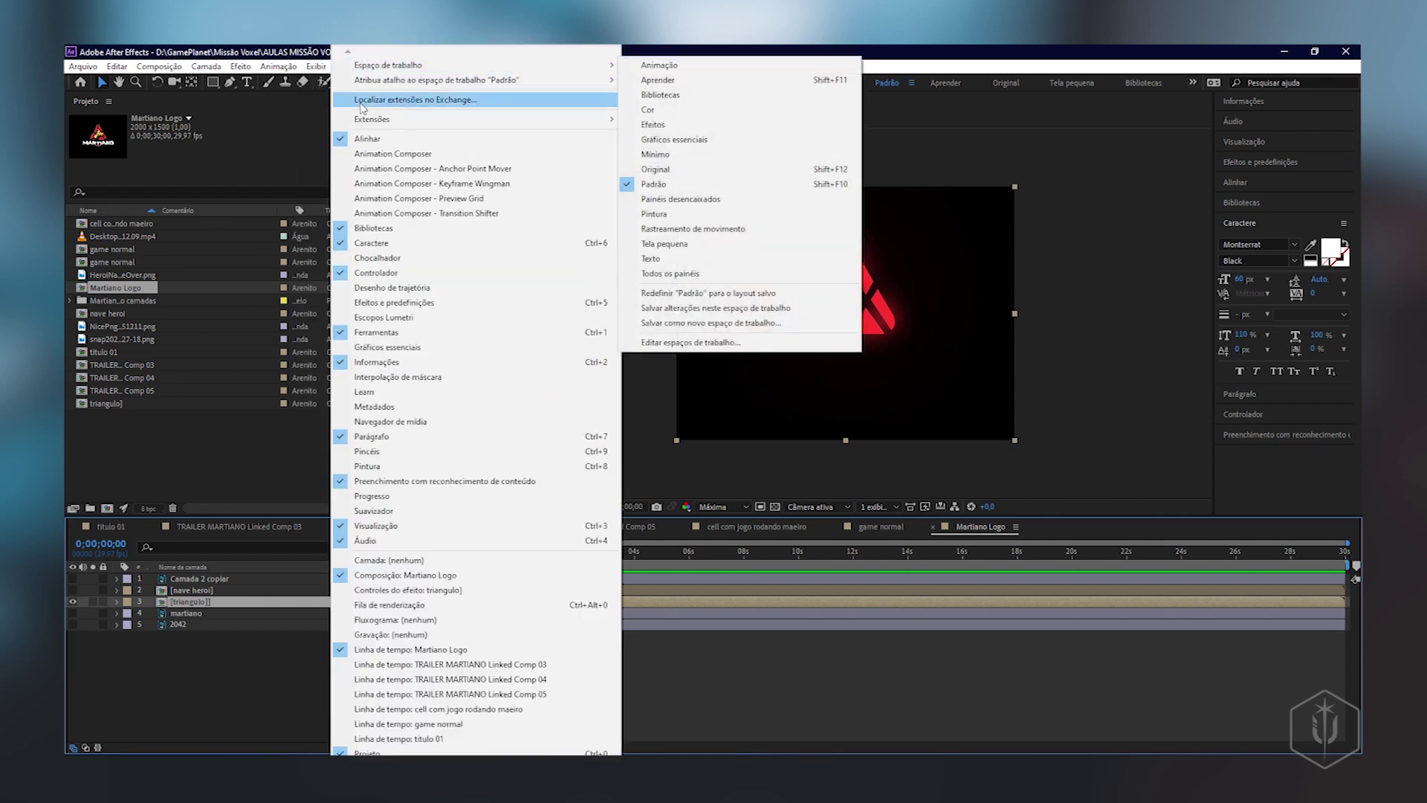
click(380, 153)
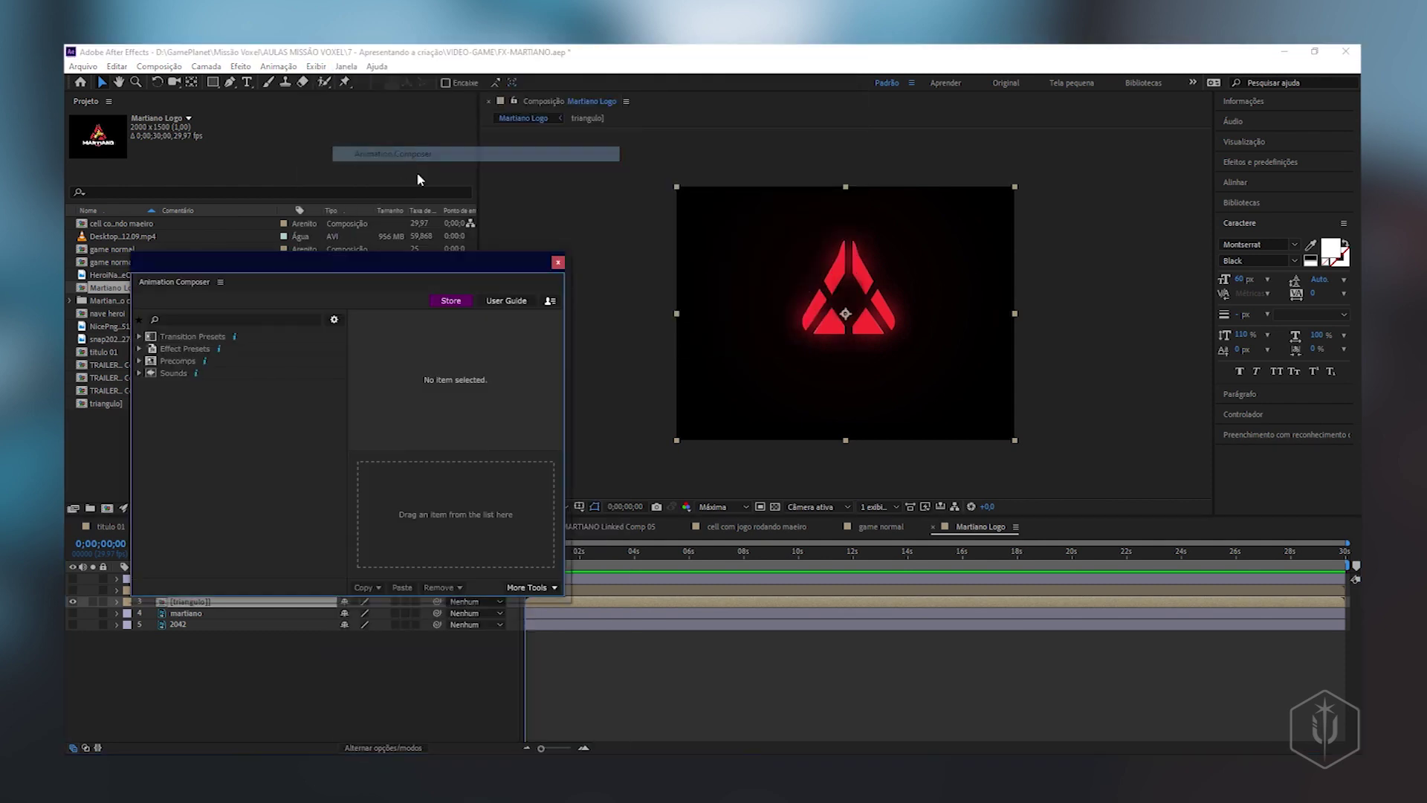
click(140, 337)
click(153, 348)
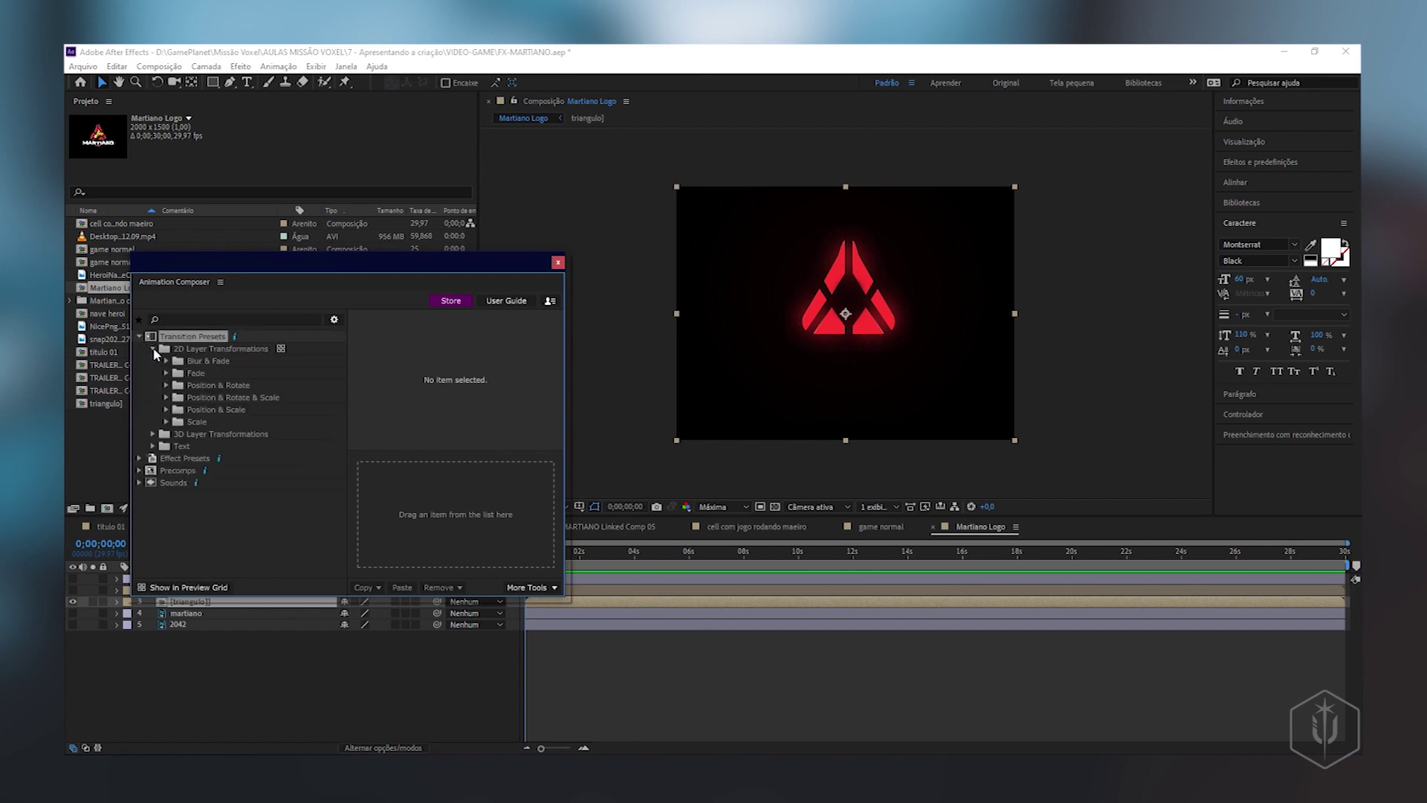
click(167, 422)
click(180, 433)
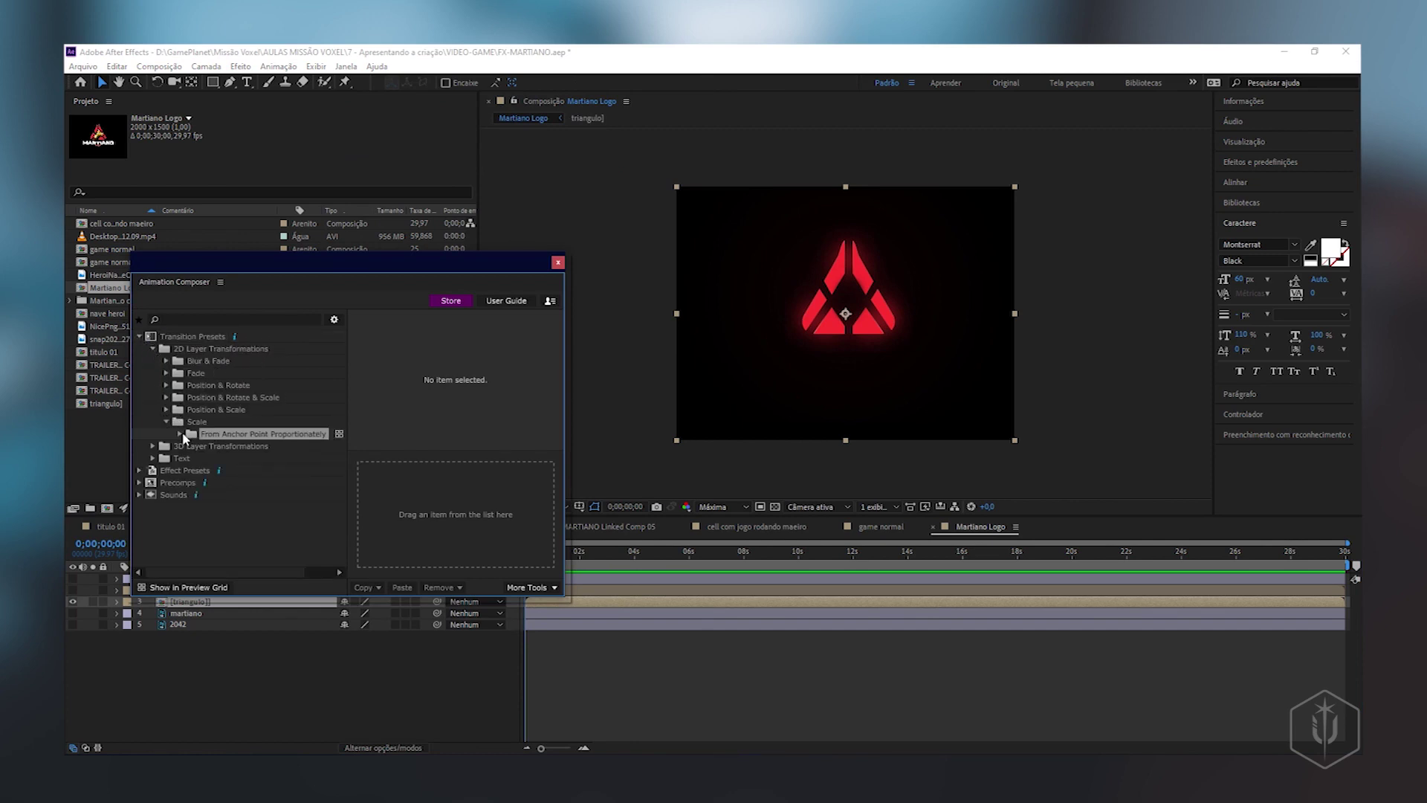
click(216, 446)
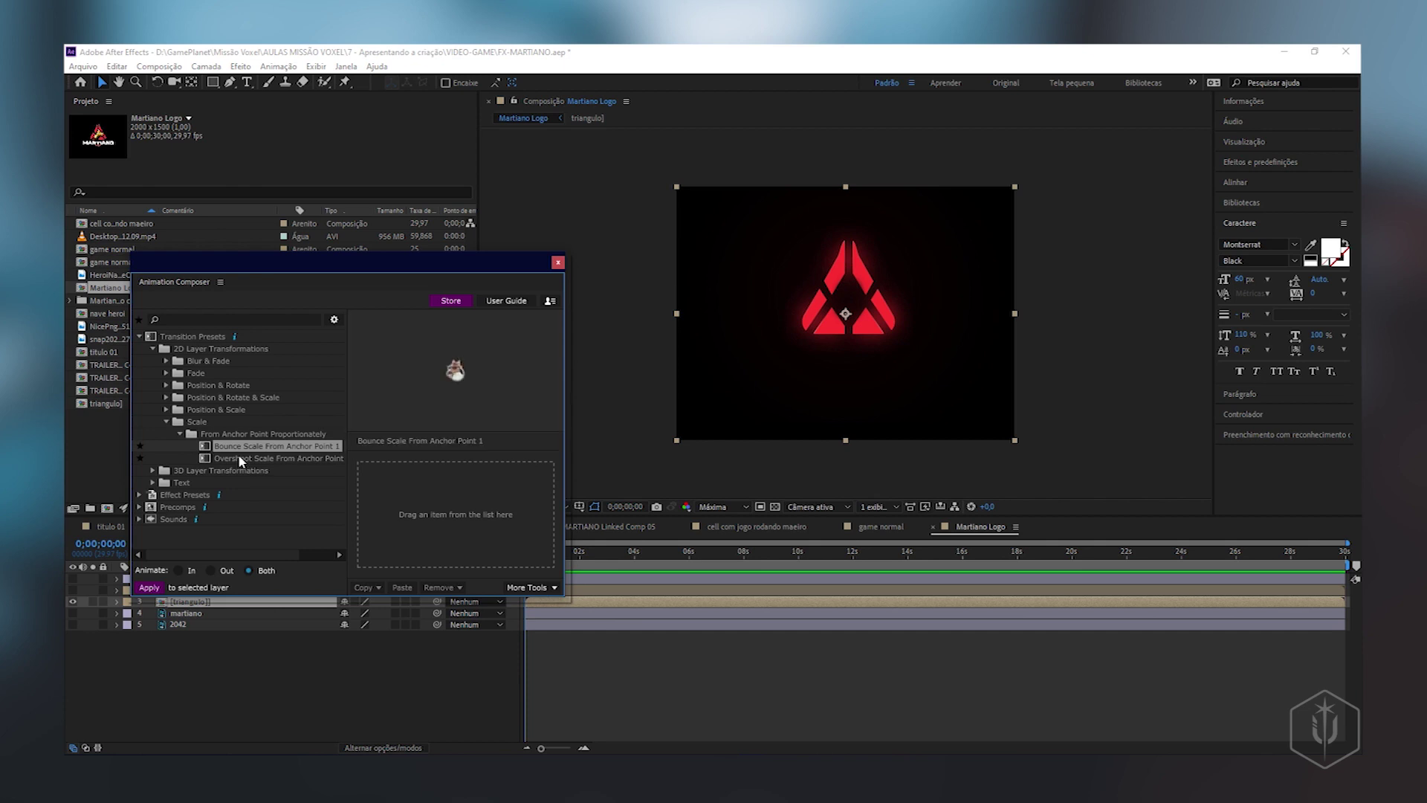
click(237, 458)
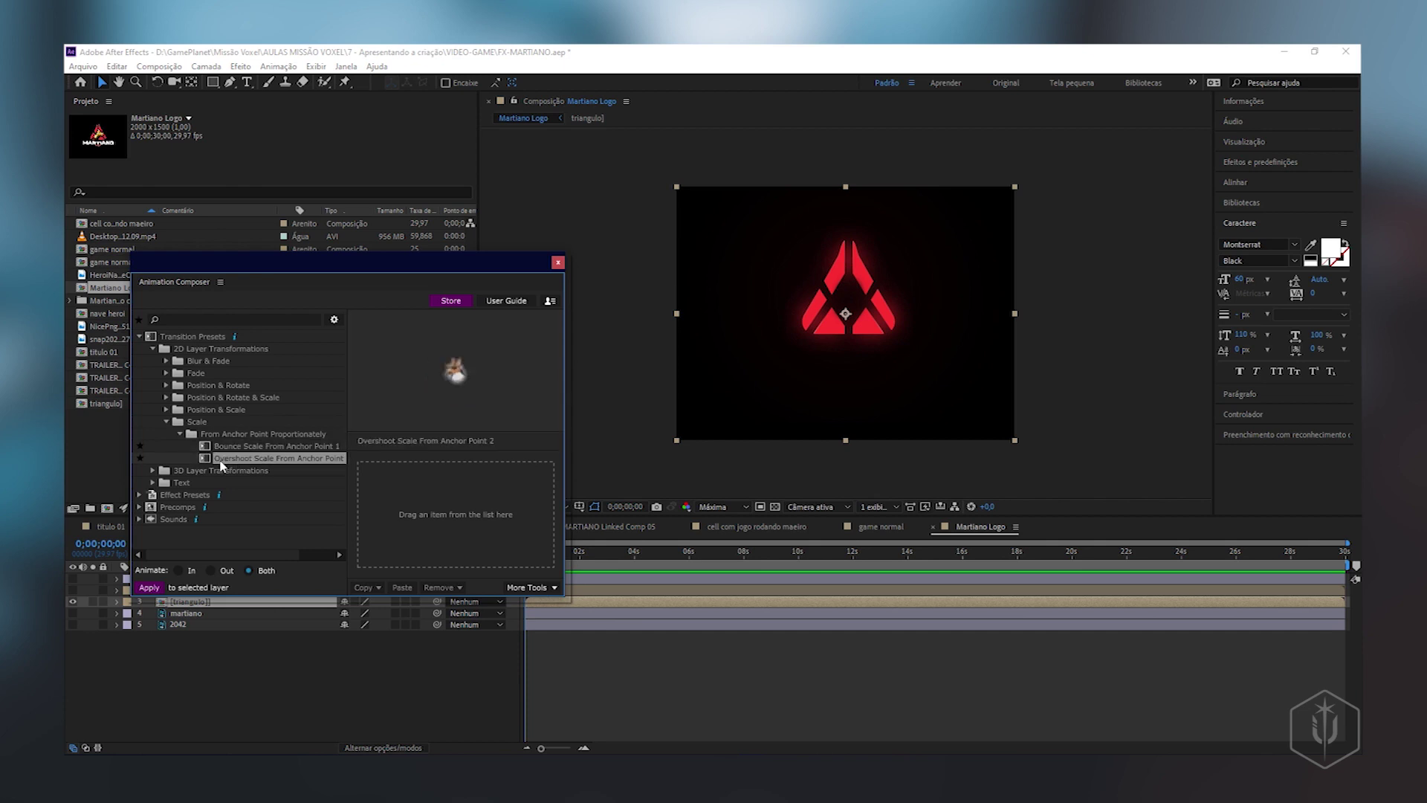
drag(228, 466, 455, 520)
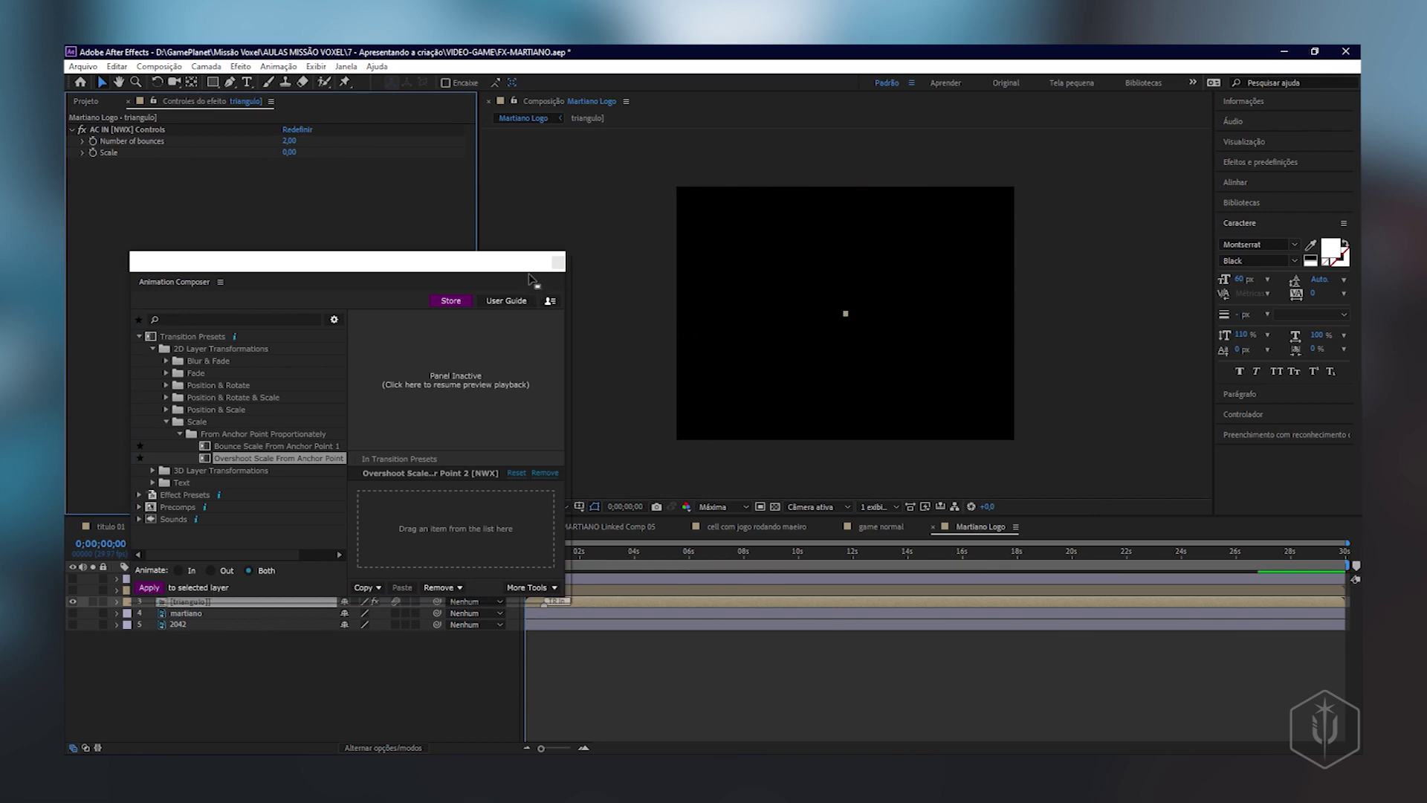
- Shift the triangle's scale-in transition later on the timeline and preview the intro
click(557, 261)
key(space)
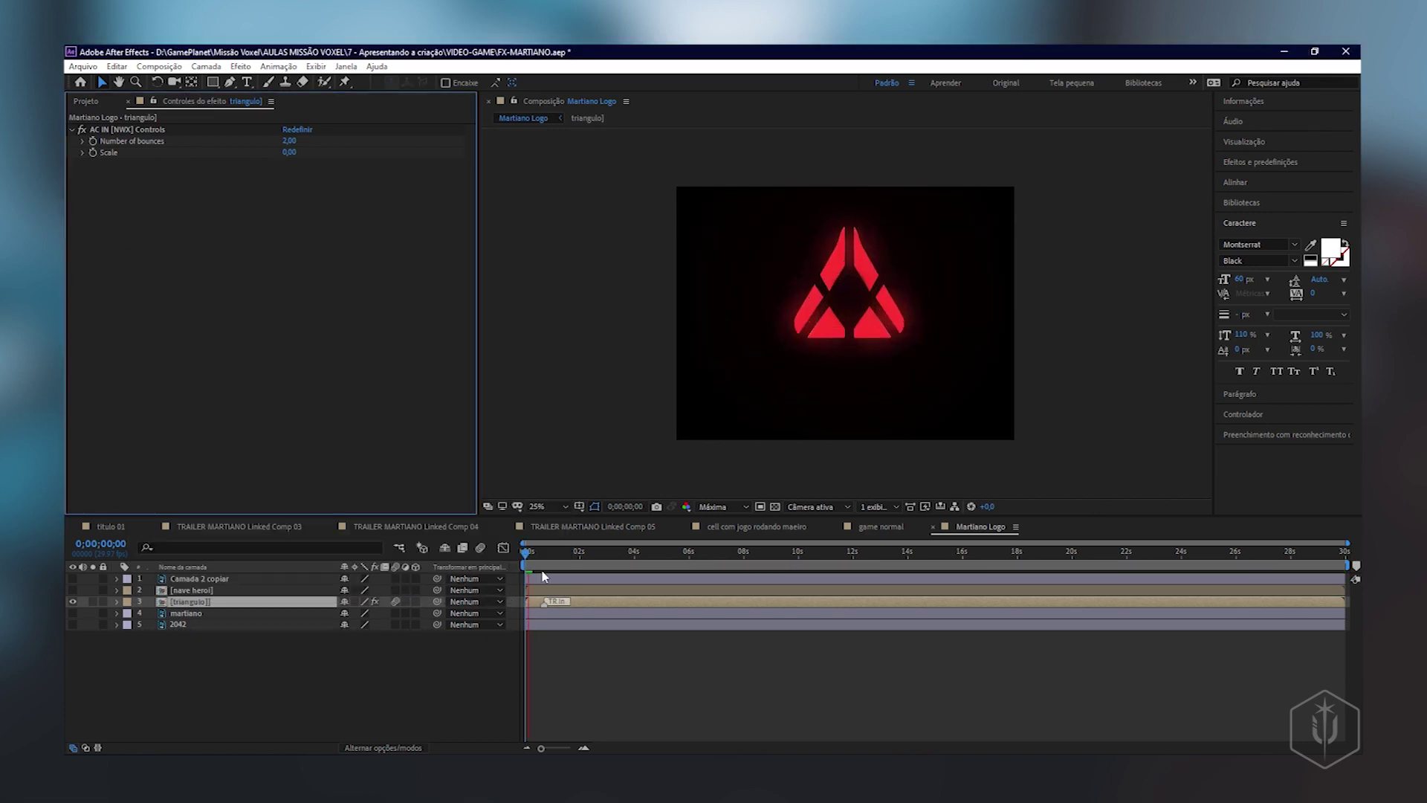
click(533, 584)
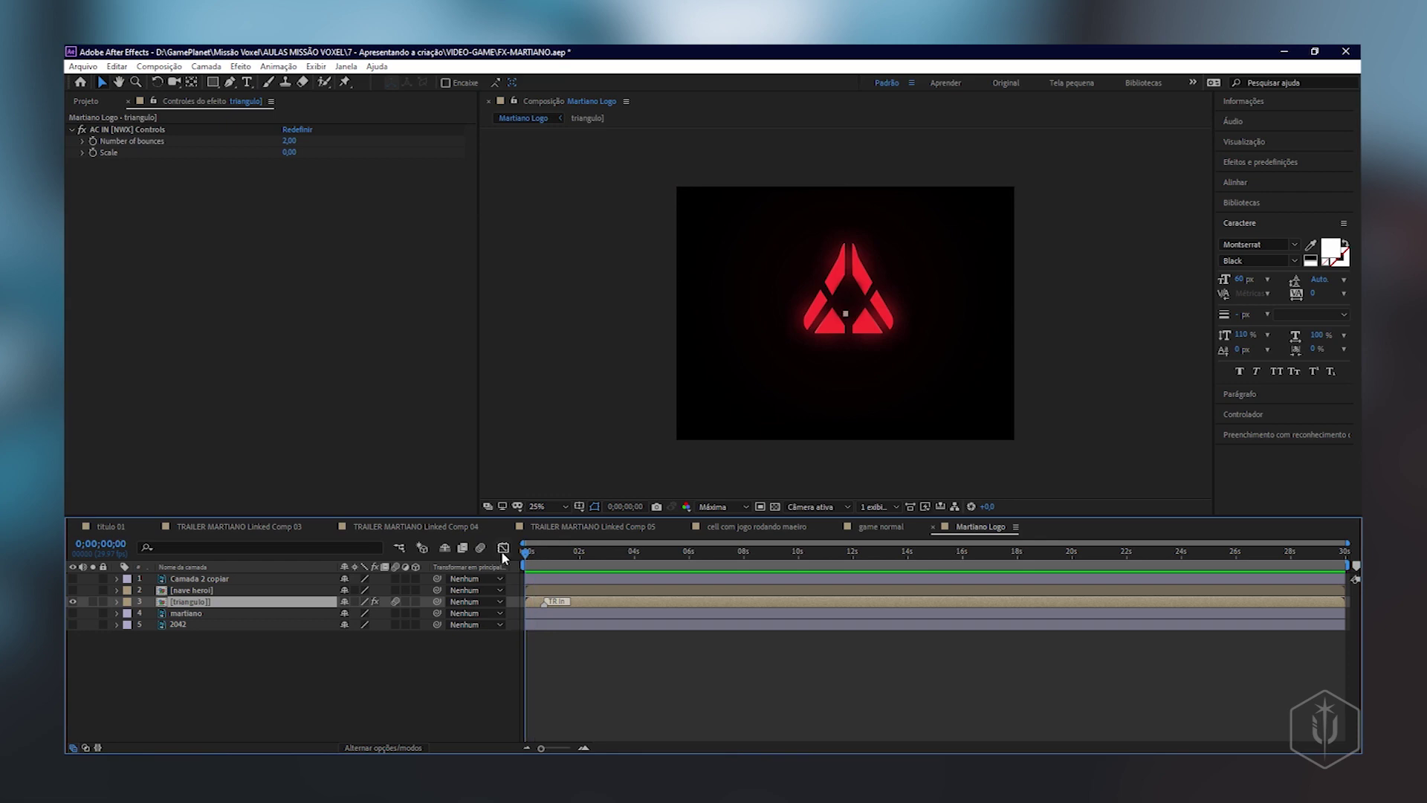
key(space)
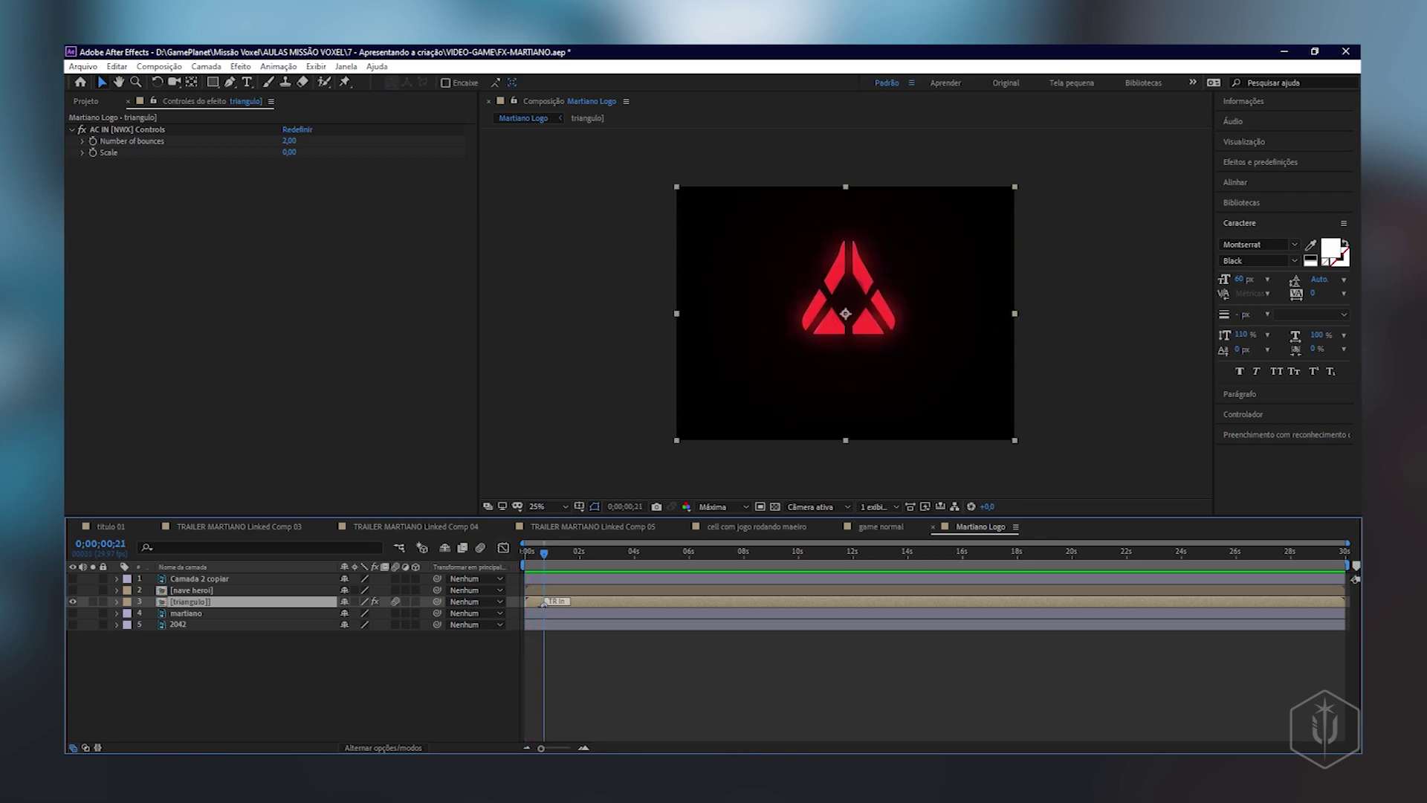
drag(545, 602, 621, 602)
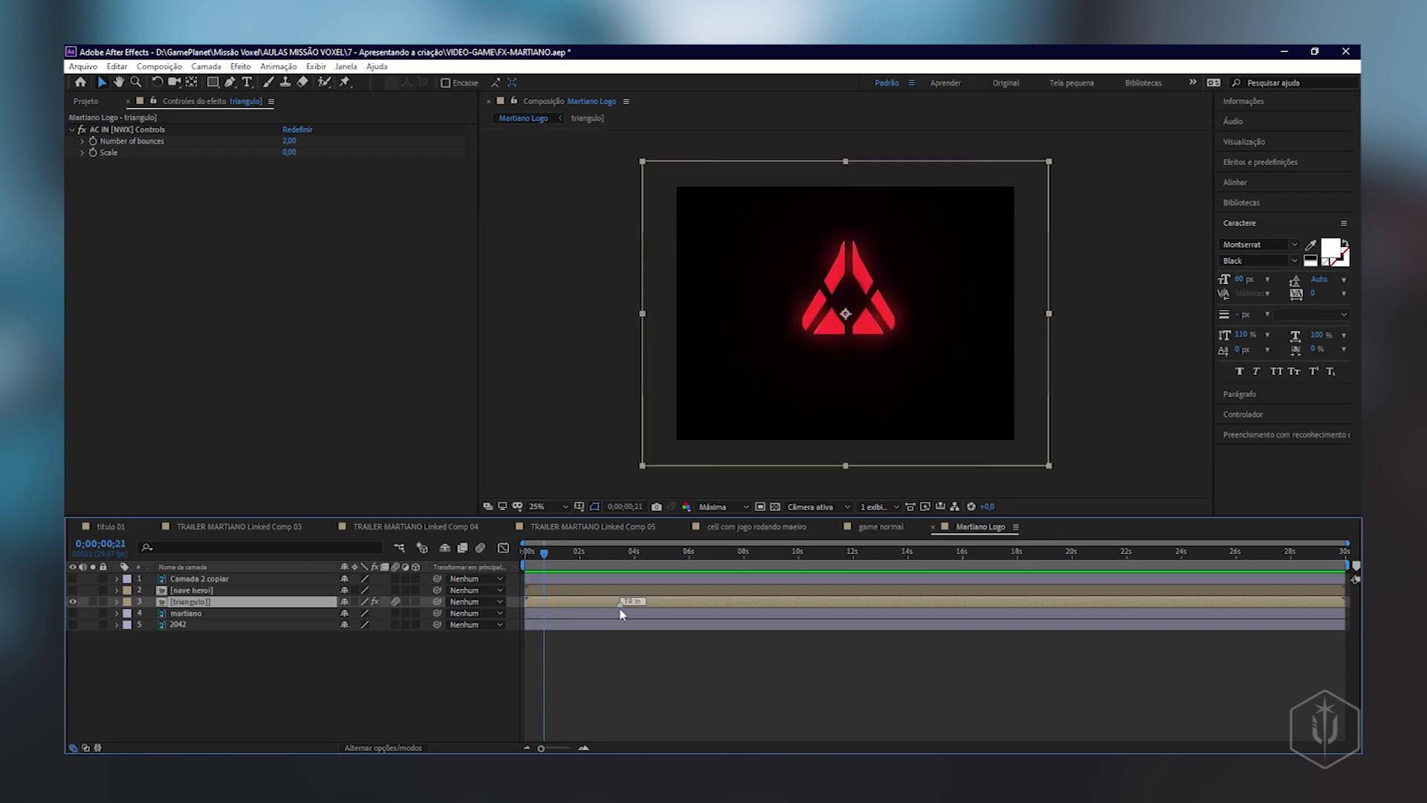
drag(548, 563, 483, 563)
key(space)
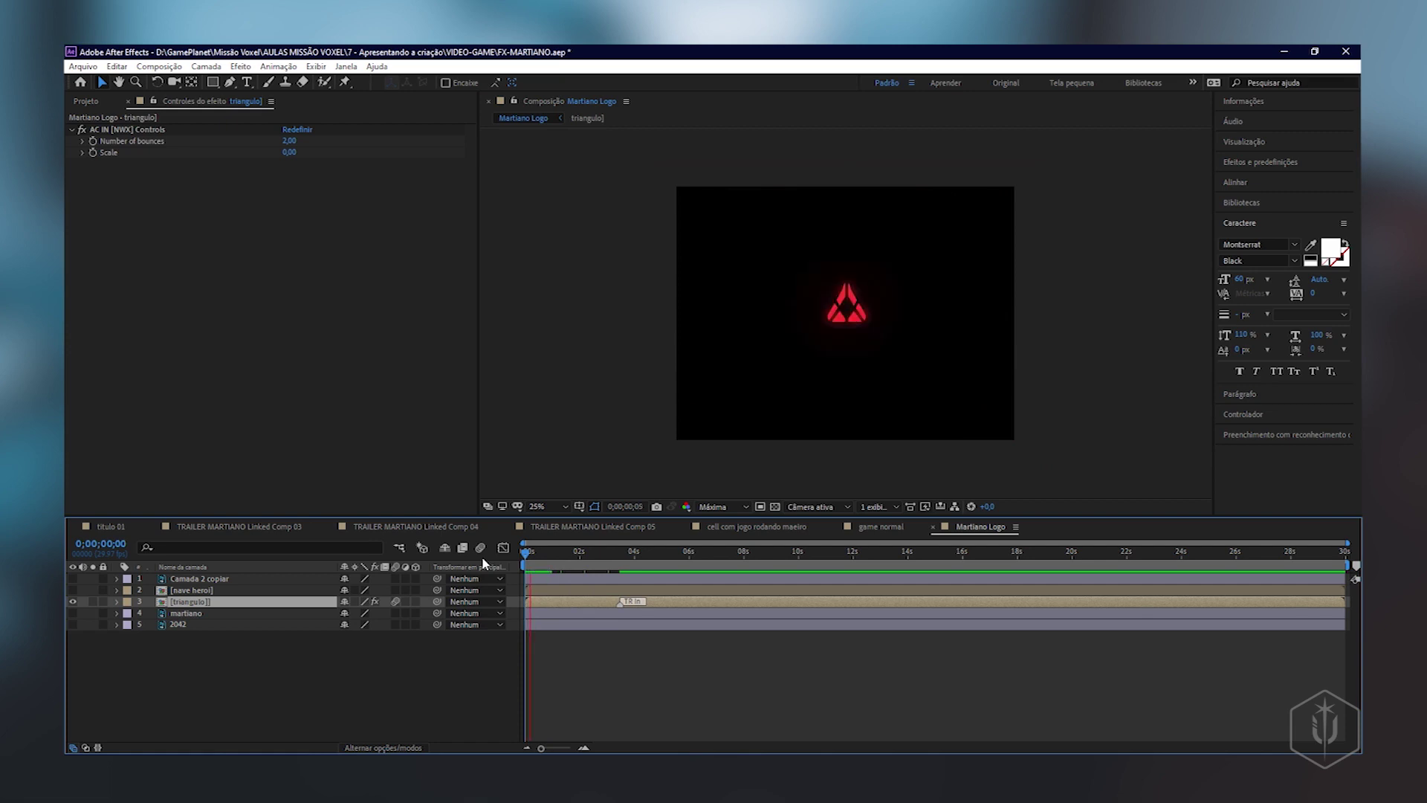
key(space)
- Set the preview resolution to Quarter and replay the intro from the start
click(725, 511)
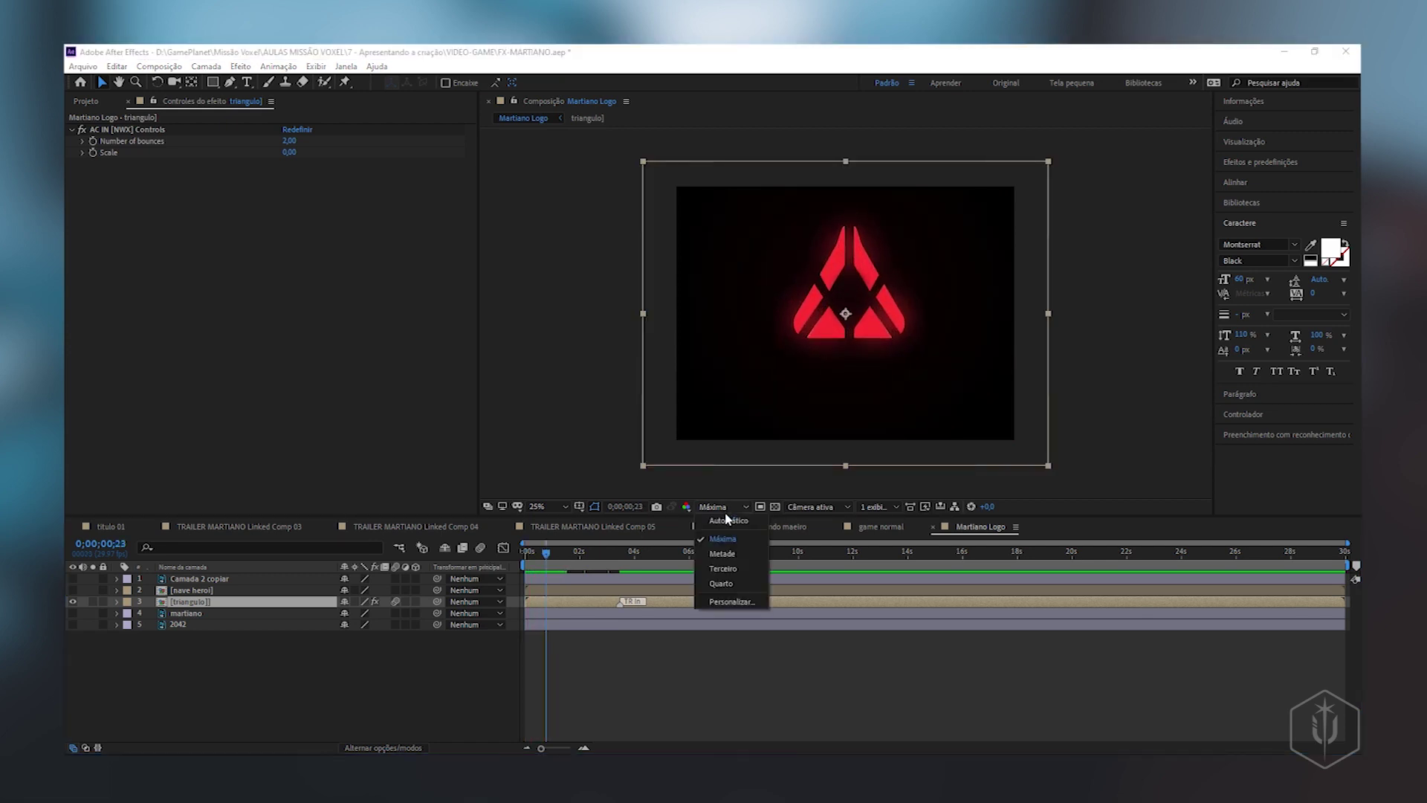
click(728, 582)
drag(539, 561, 448, 562)
key(space)
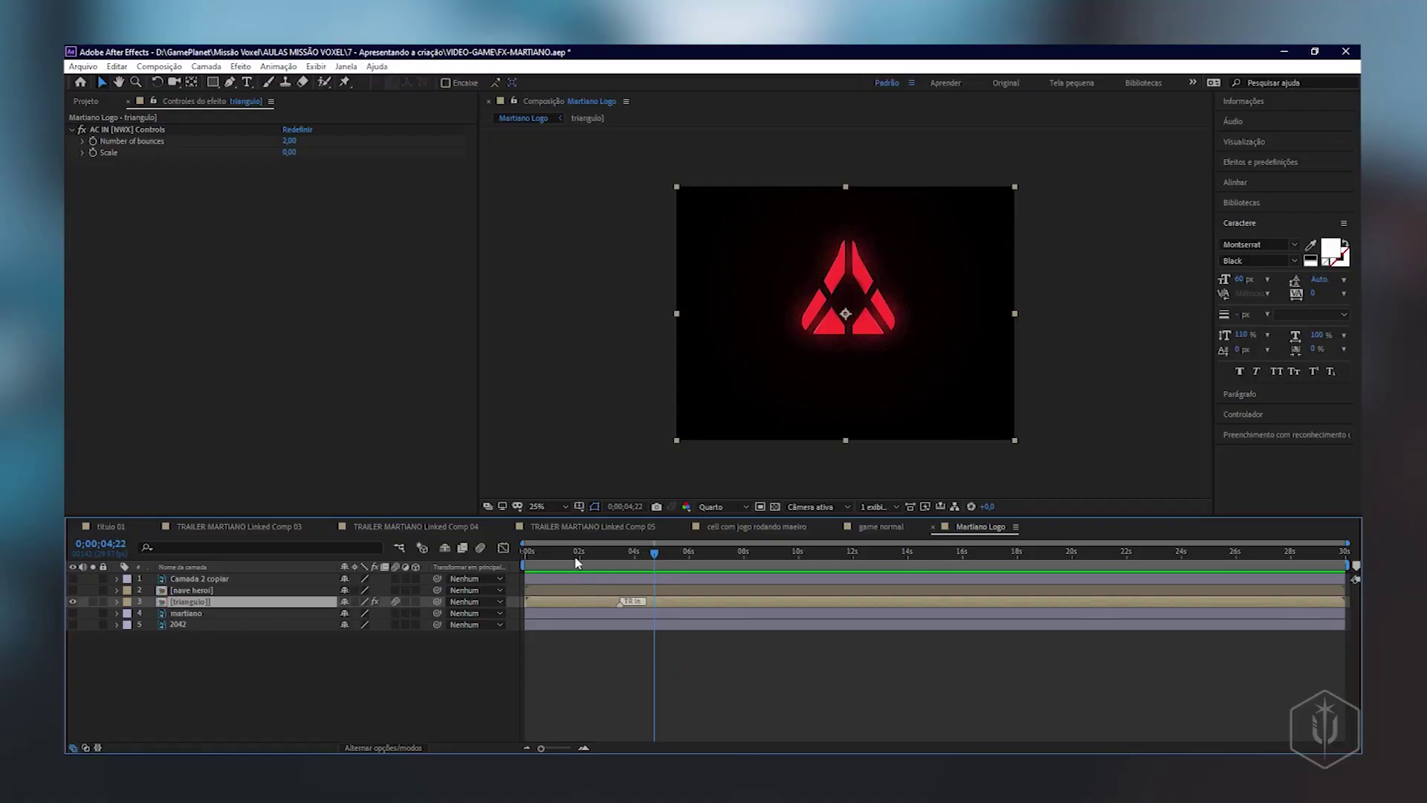
key(Home)
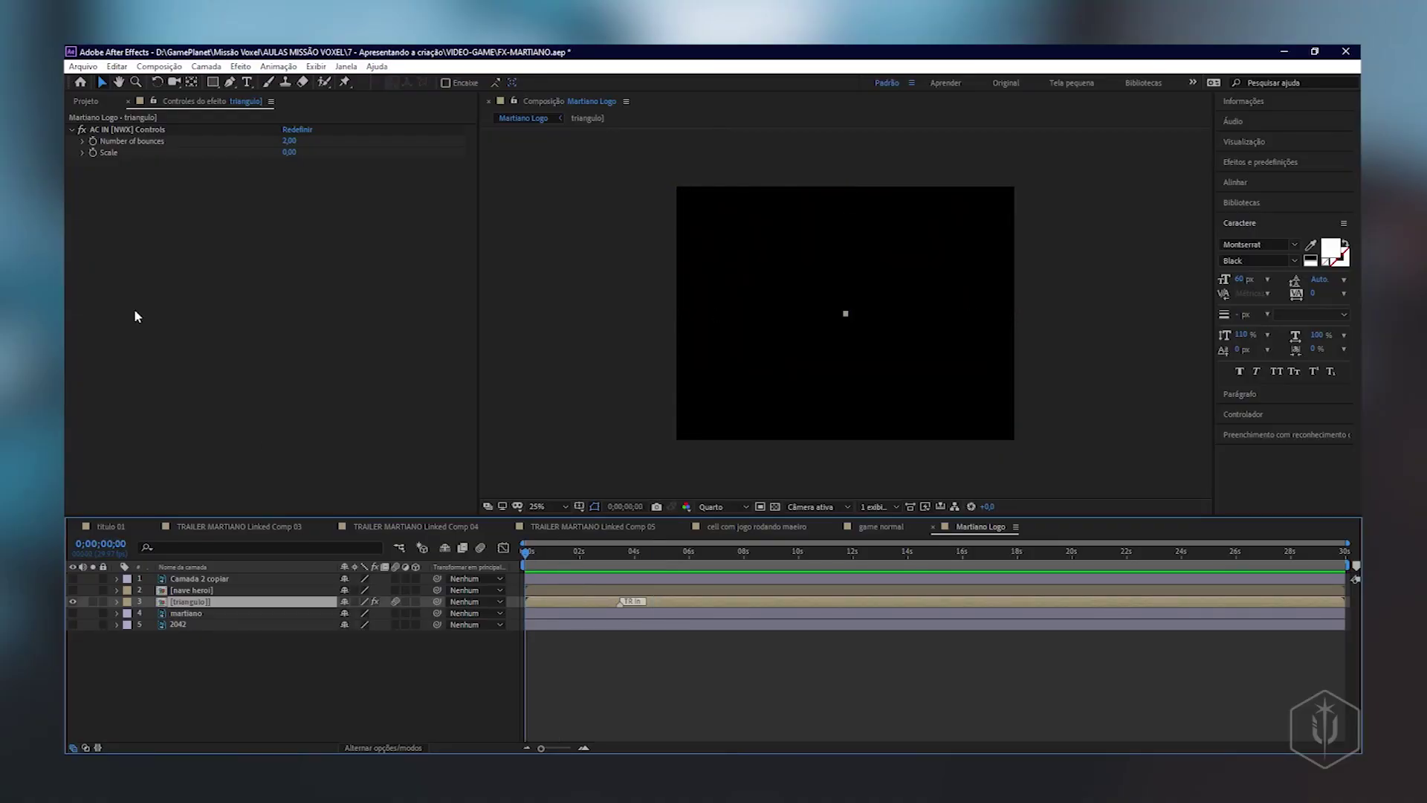
- Change the triangle logo's Number of bounces from 2 to 1 and preview the single overshoot
key(space)
key(space)
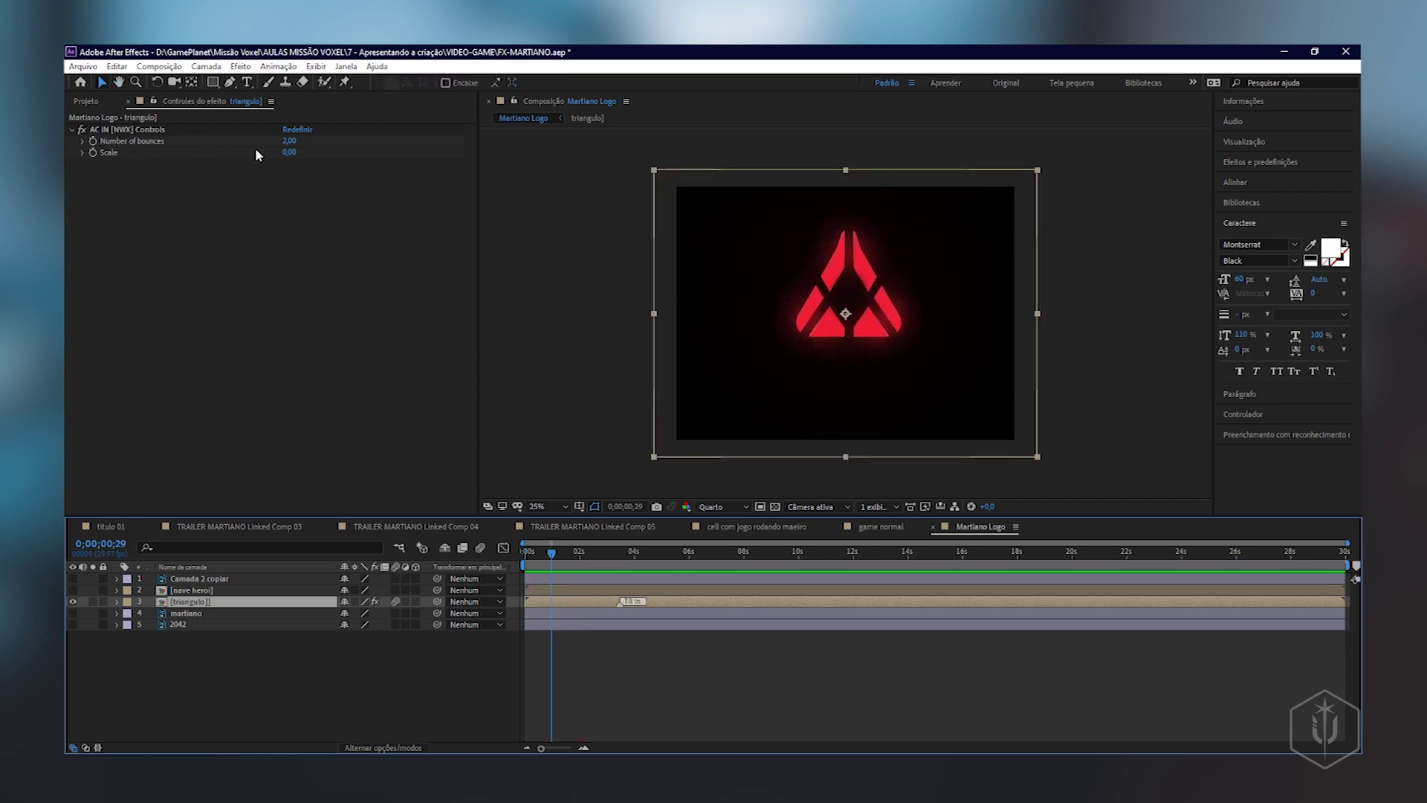
click(290, 142)
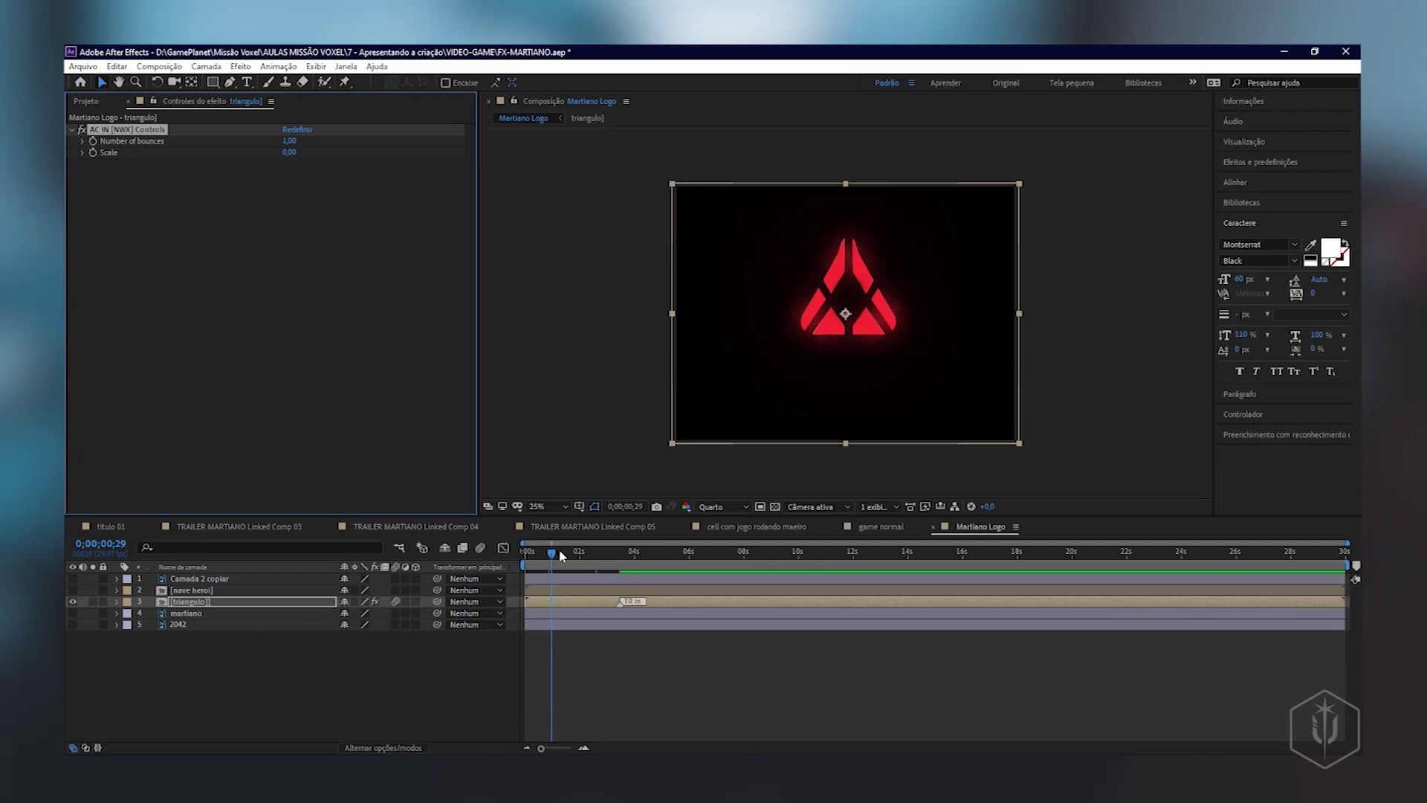
drag(559, 554, 512, 558)
key(space)
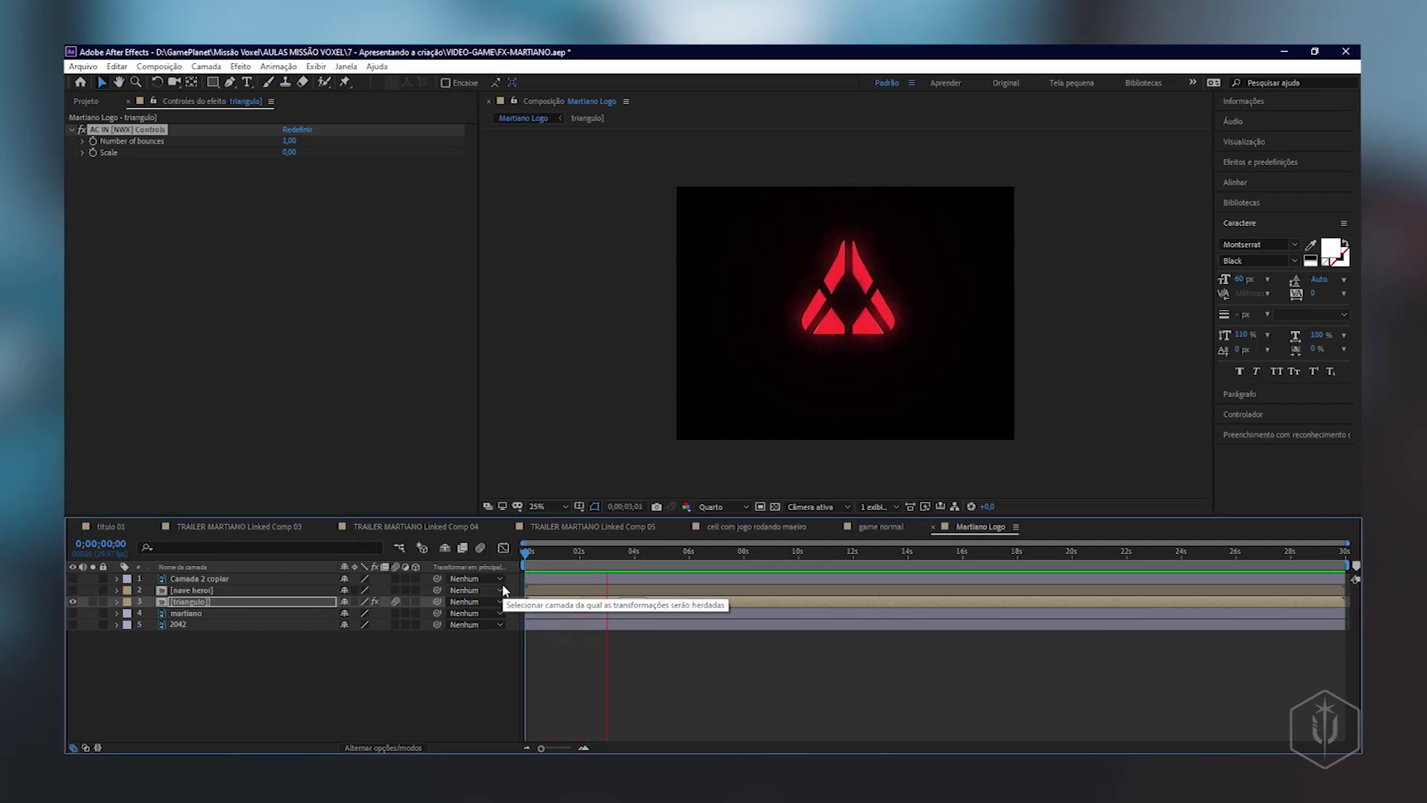
key(space)
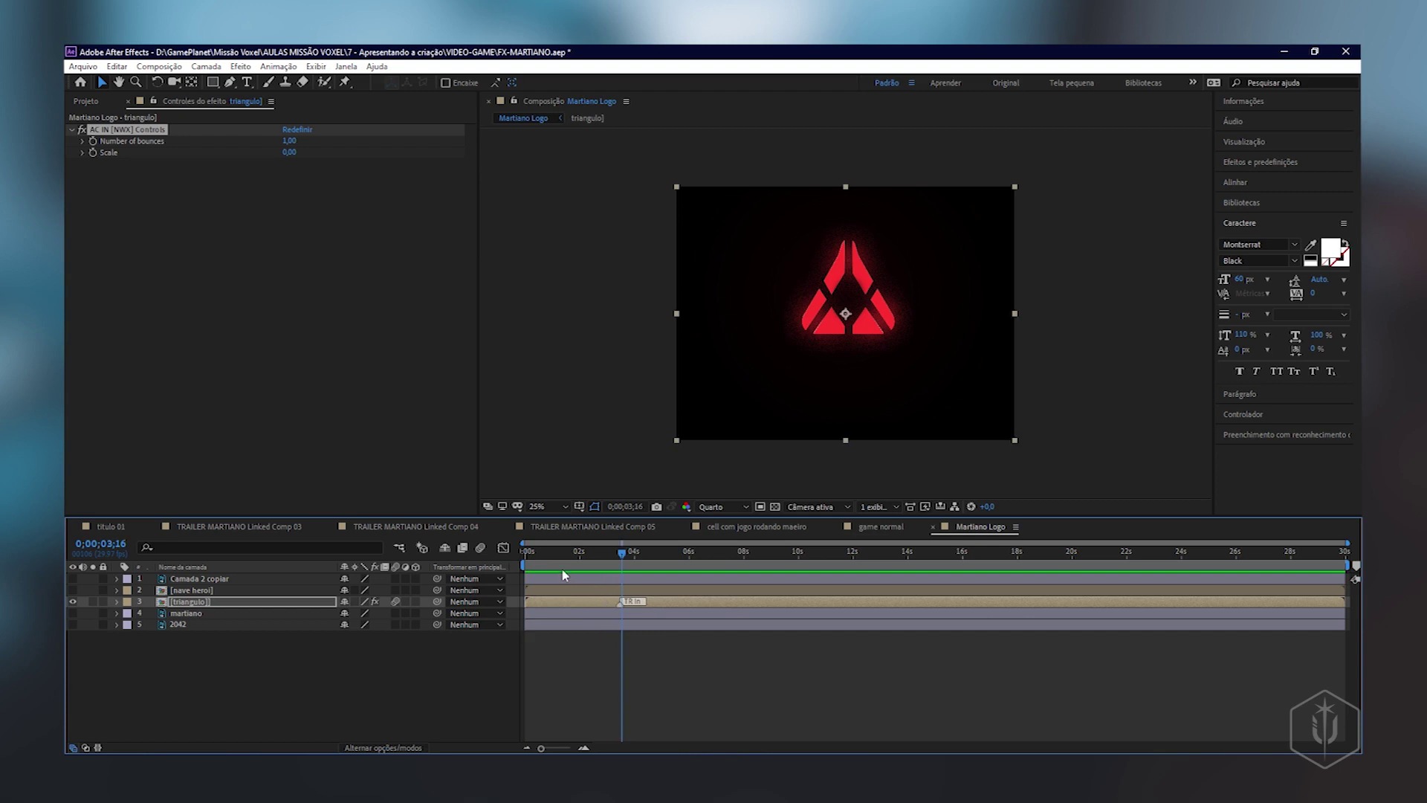
click(527, 552)
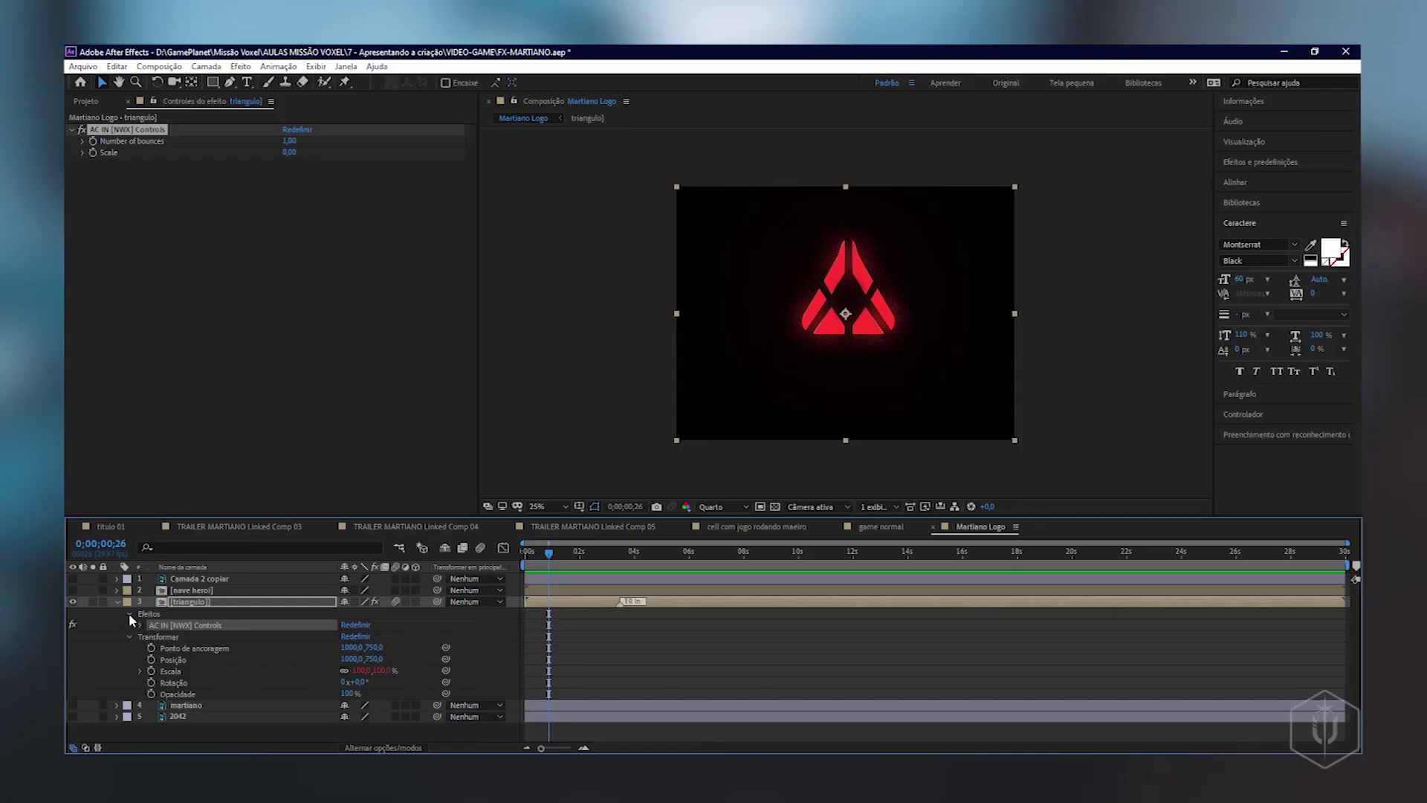
- Keyframe the triangulo Opacity at 0% on the first frame and 100% around 3 seconds
click(129, 614)
click(130, 614)
click(130, 613)
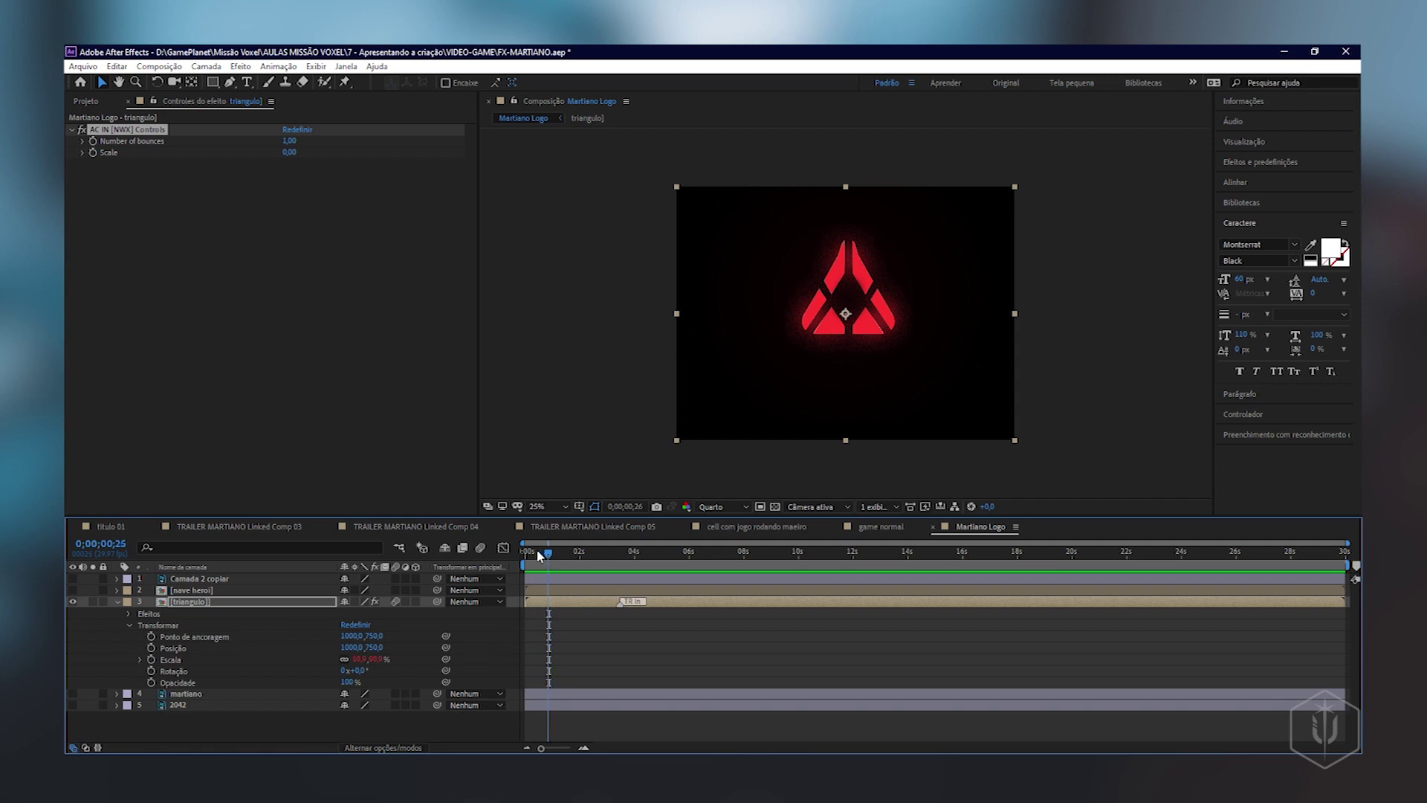
drag(545, 555, 526, 553)
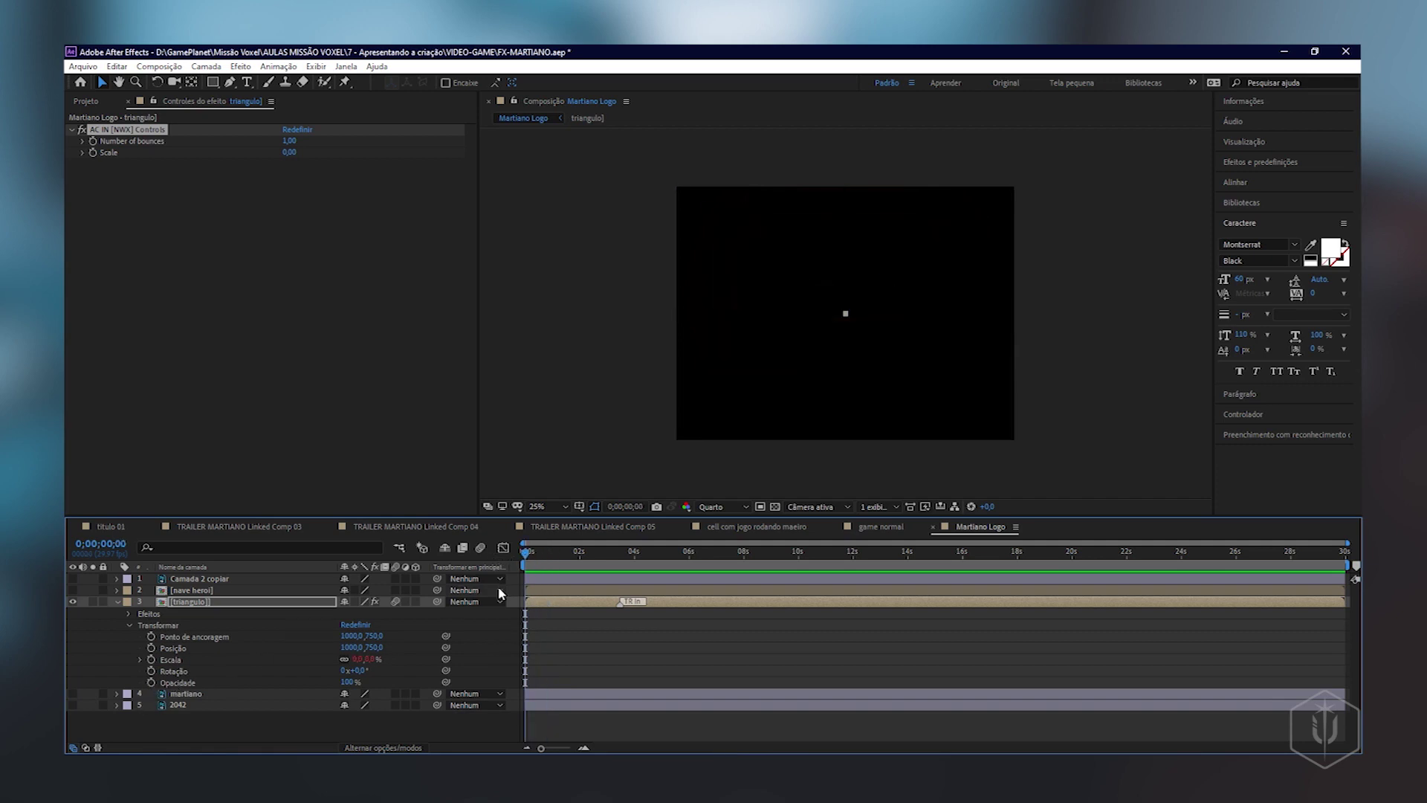
mouse_move(527, 556)
mouse_down()
mouse_move(541, 555)
mouse_move(525, 556)
mouse_up()
click(152, 681)
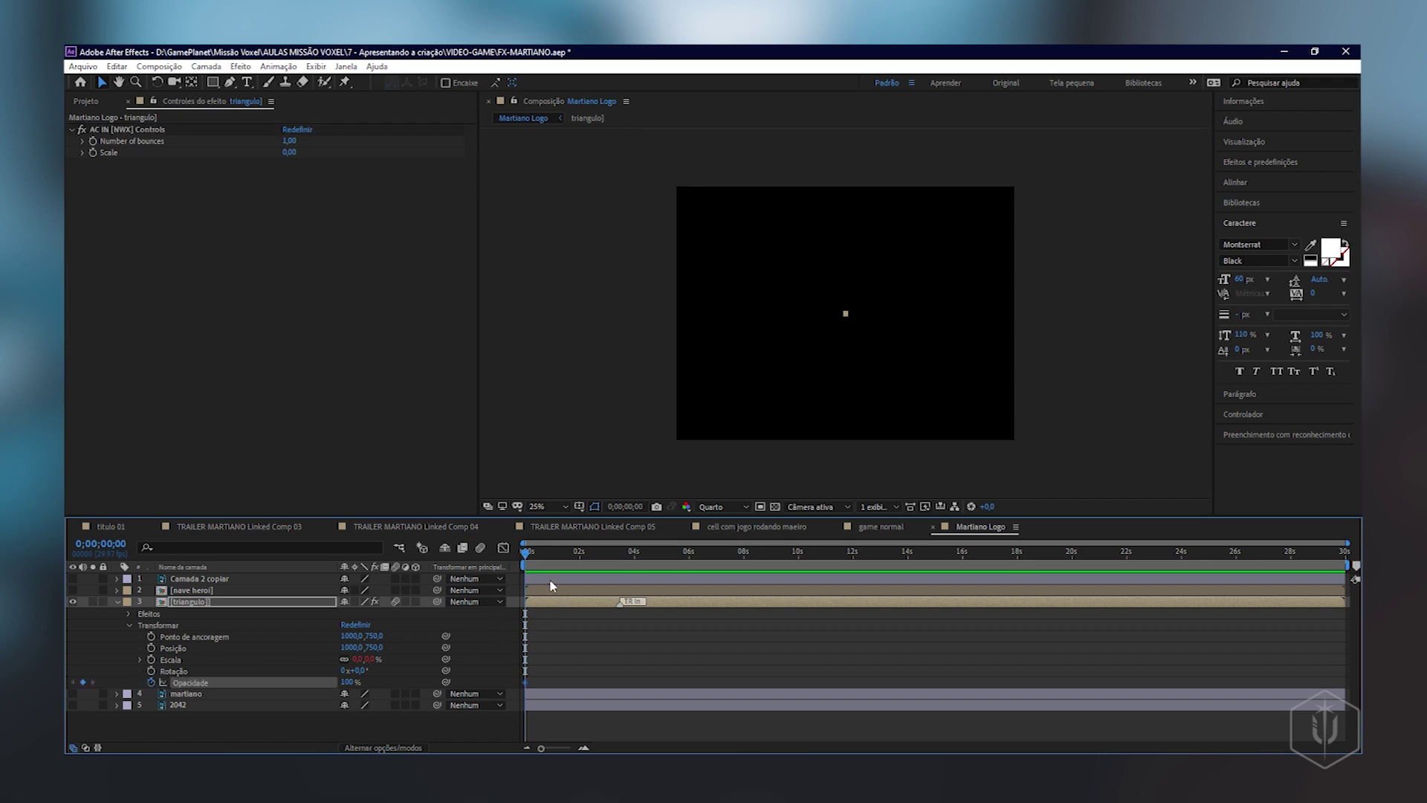
drag(526, 682, 609, 681)
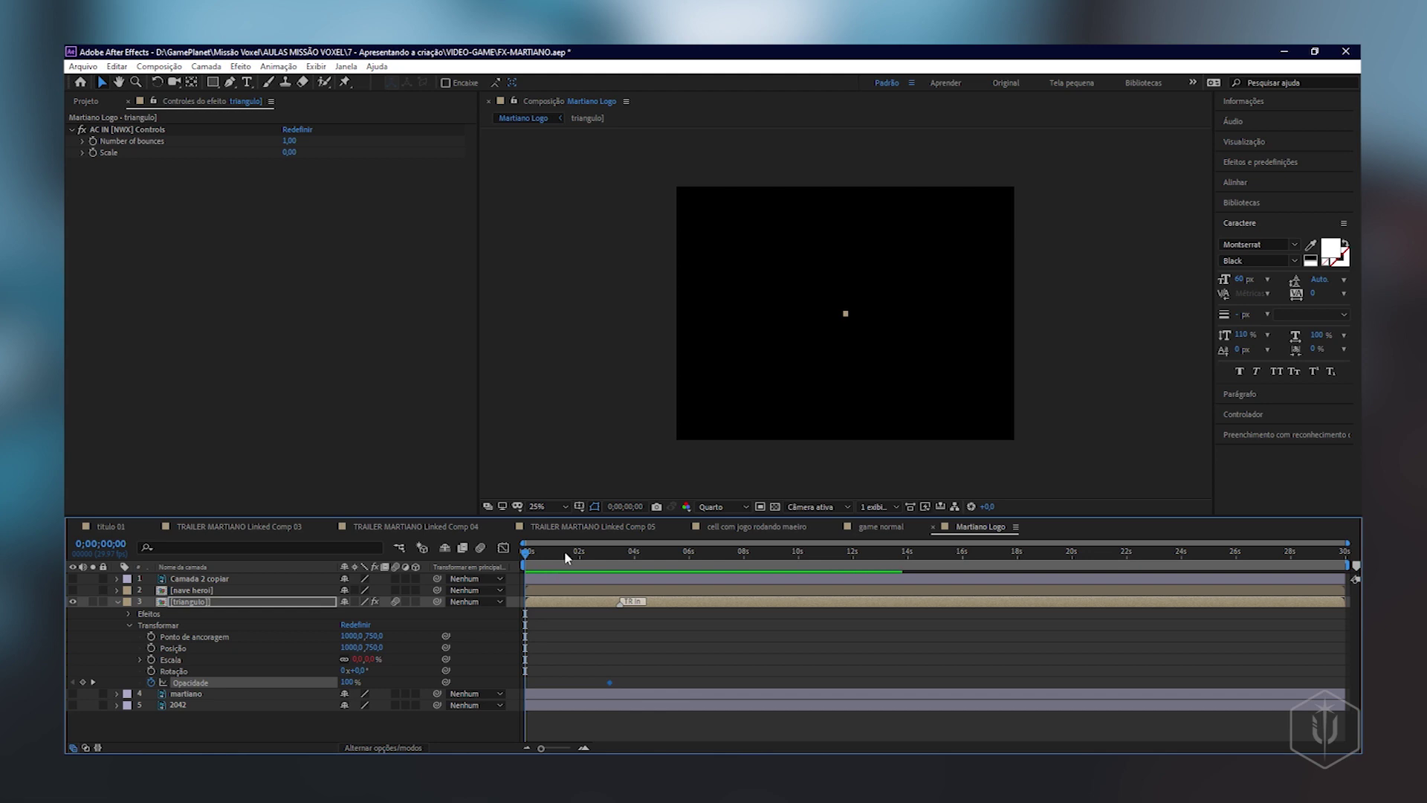
click(604, 553)
drag(534, 565, 549, 556)
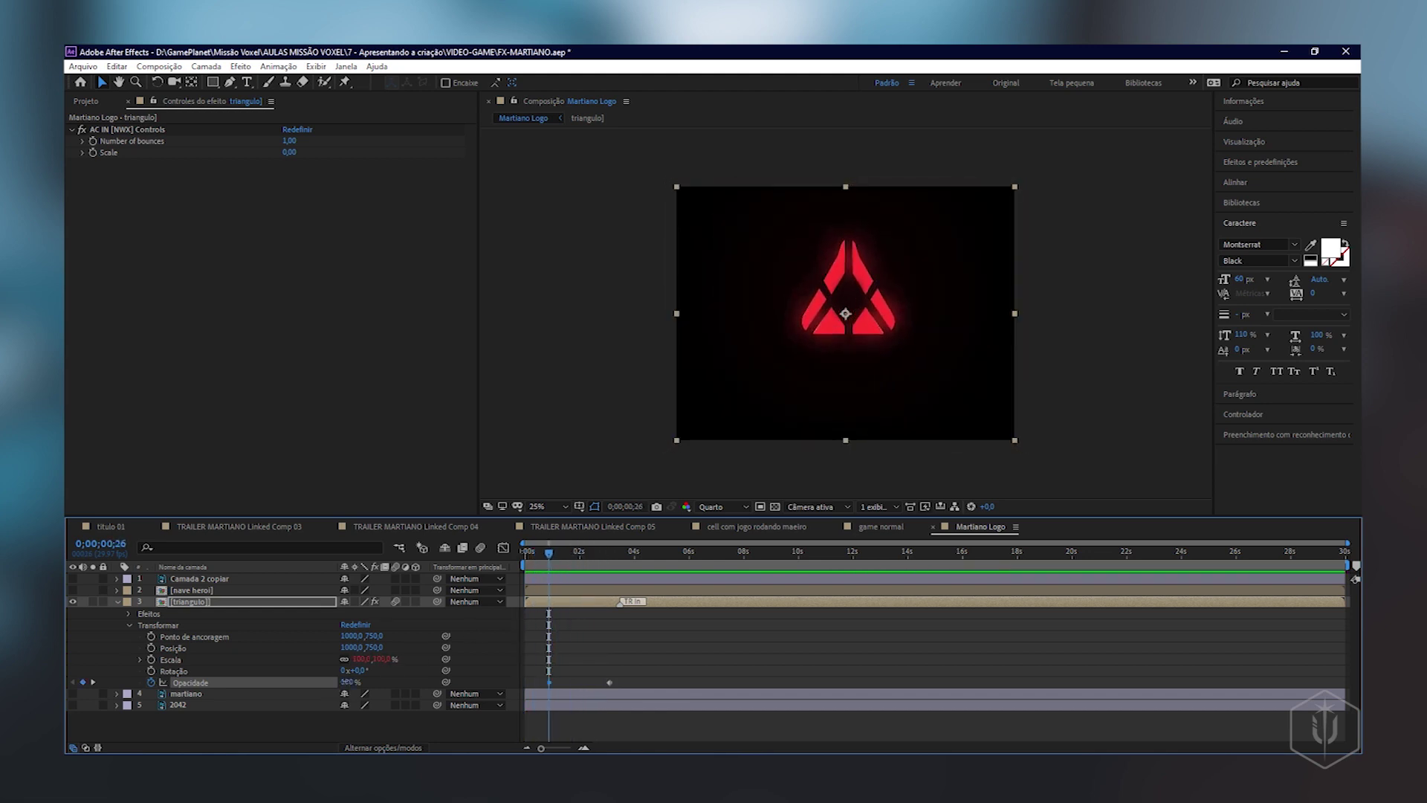
text(0)
key(Return)
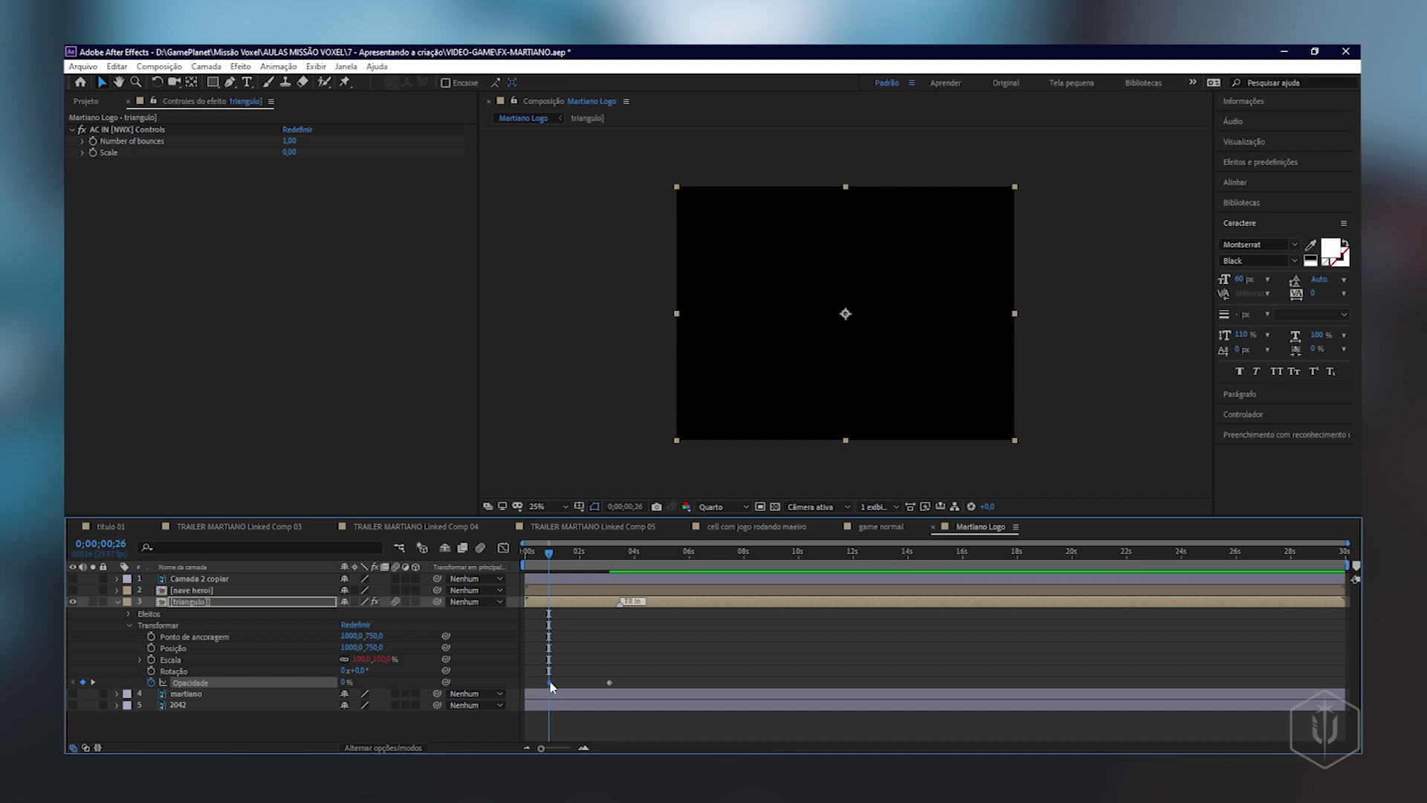
drag(548, 682, 525, 682)
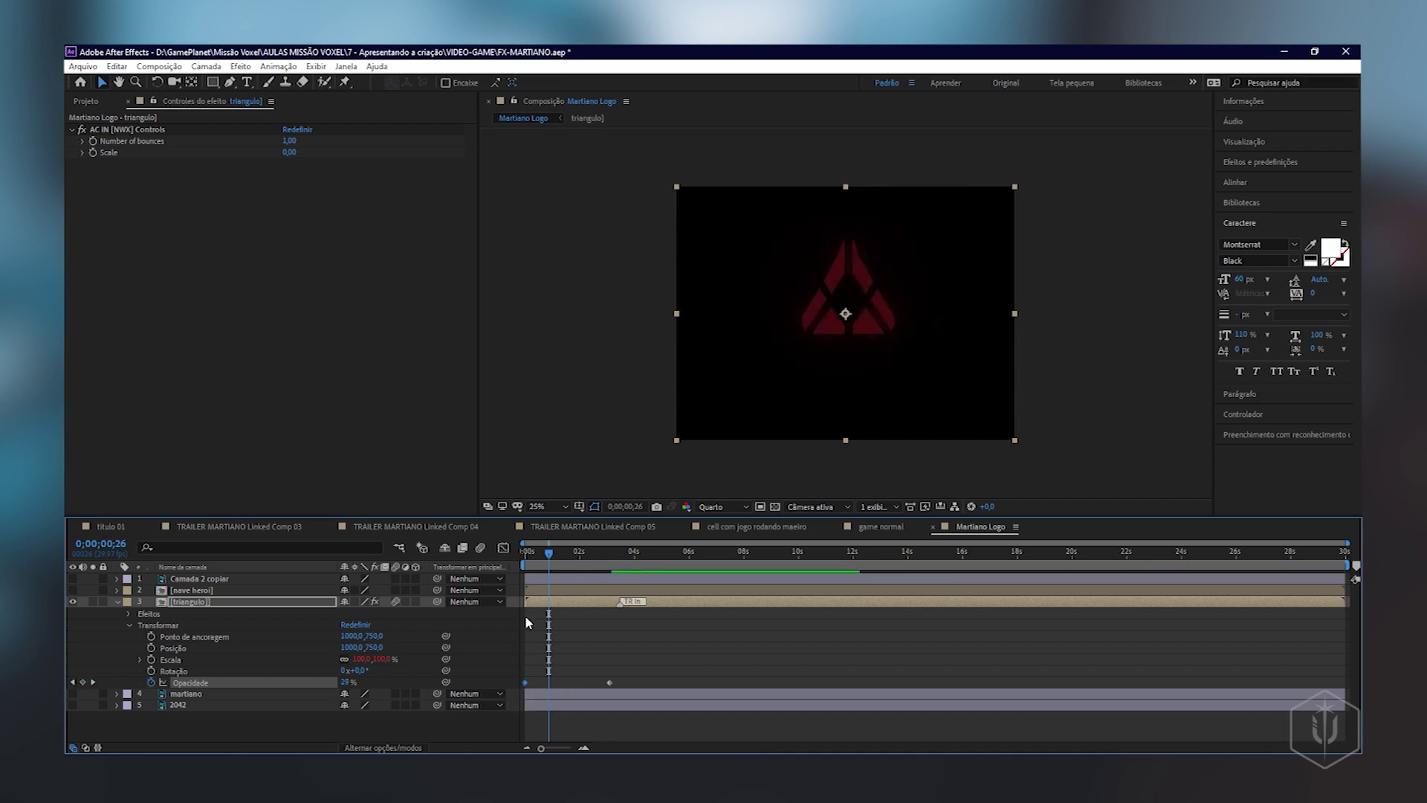
- Move the 100% opacity keyframe to about 9 seconds for a slower fade, and preview it
drag(535, 554, 489, 568)
key(space)
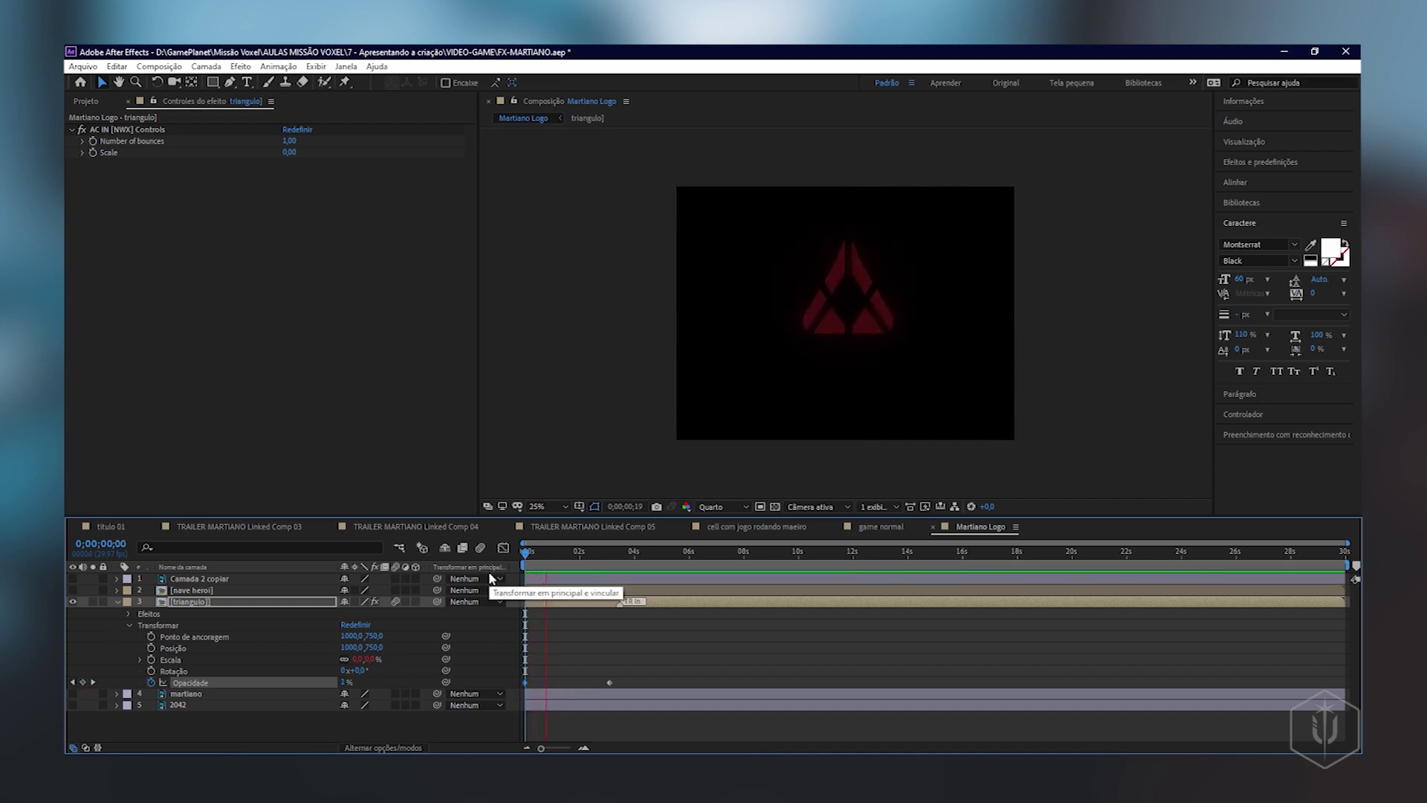
drag(608, 684, 766, 677)
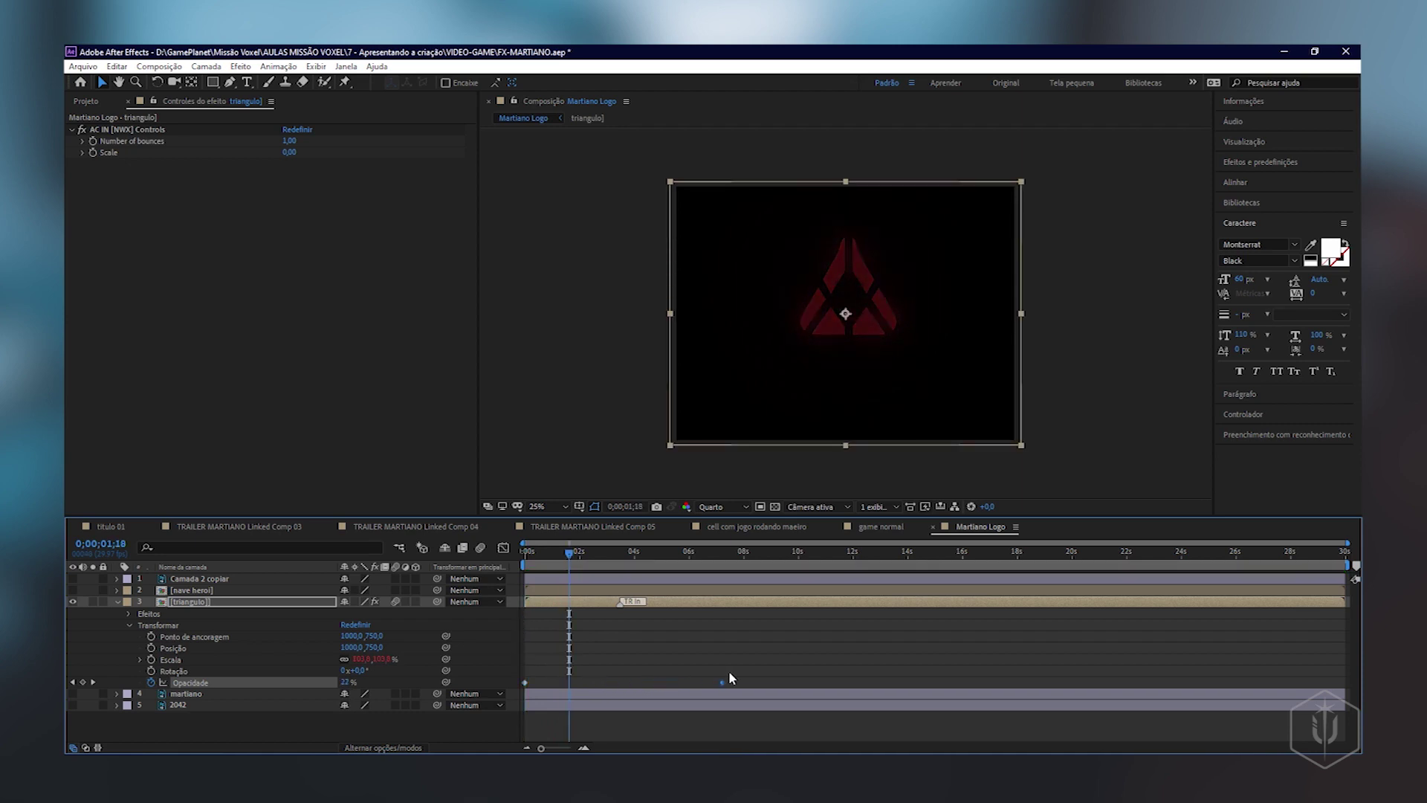
key(space)
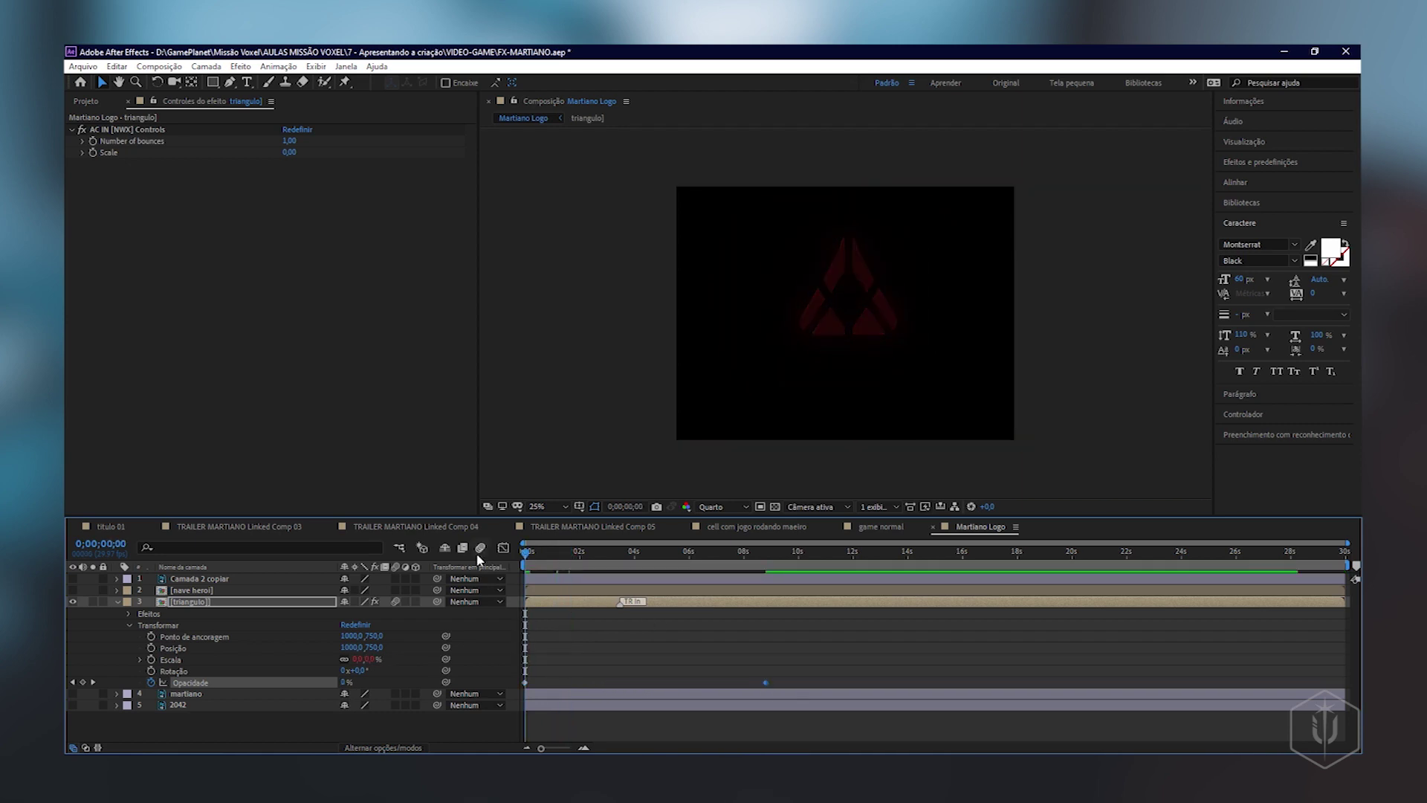
key(space)
key(space)
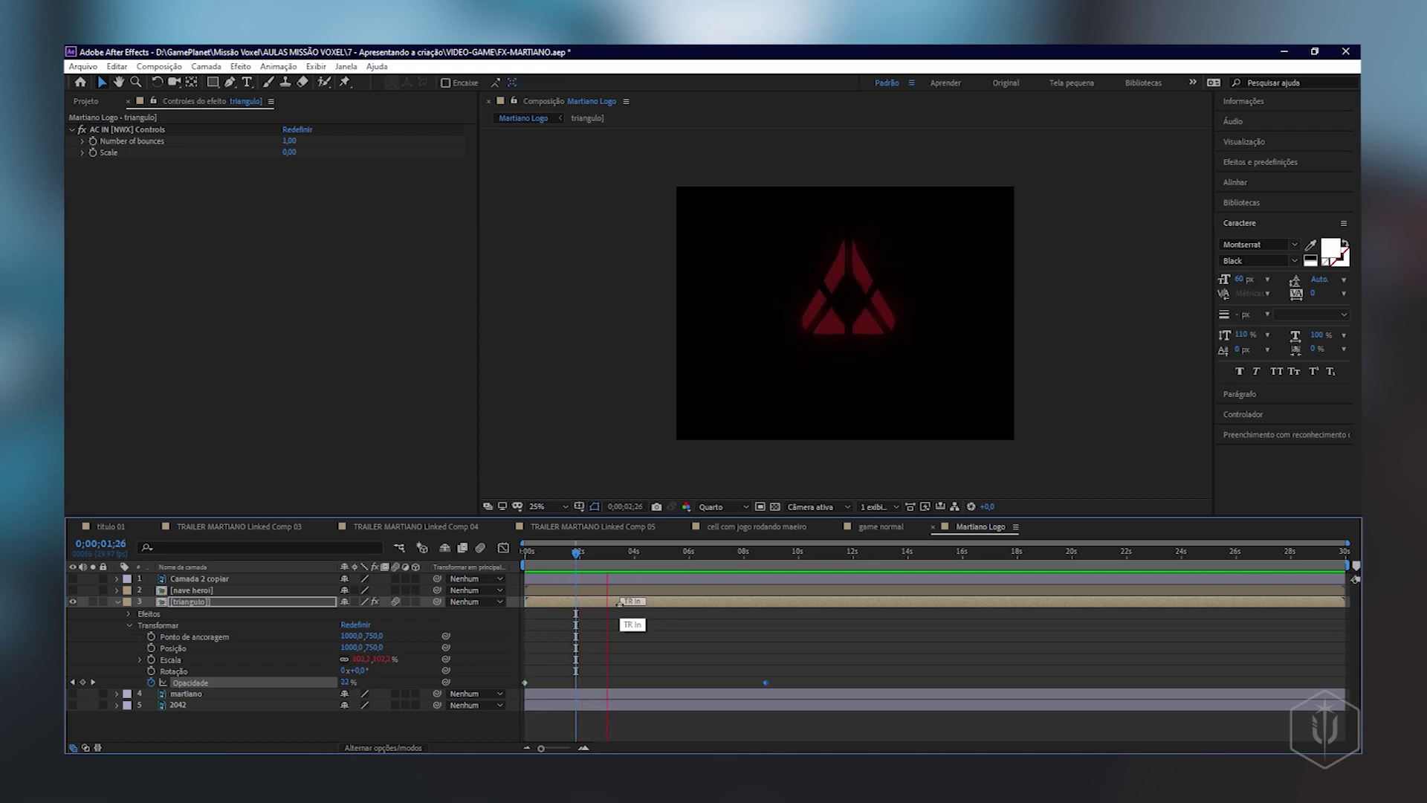
key(space)
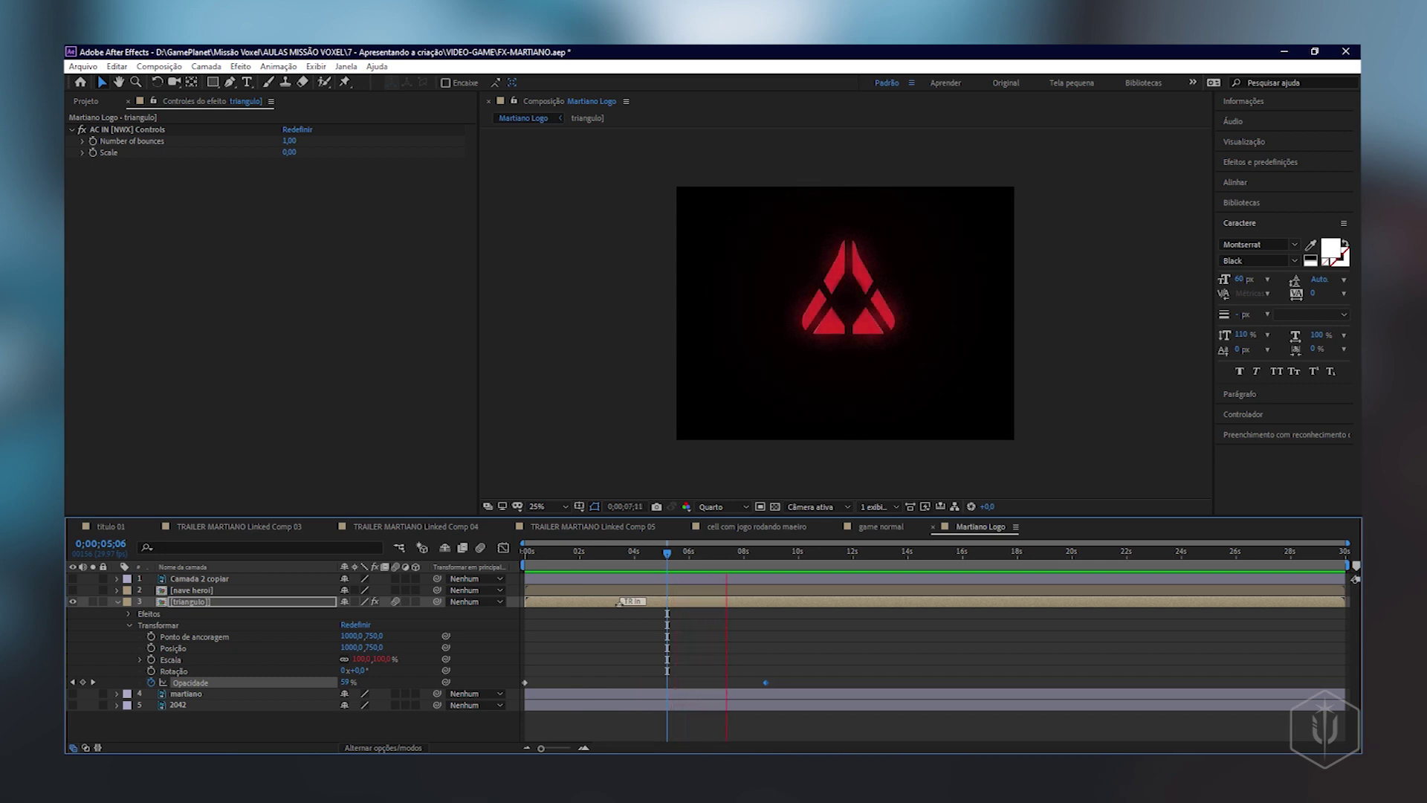
key(space)
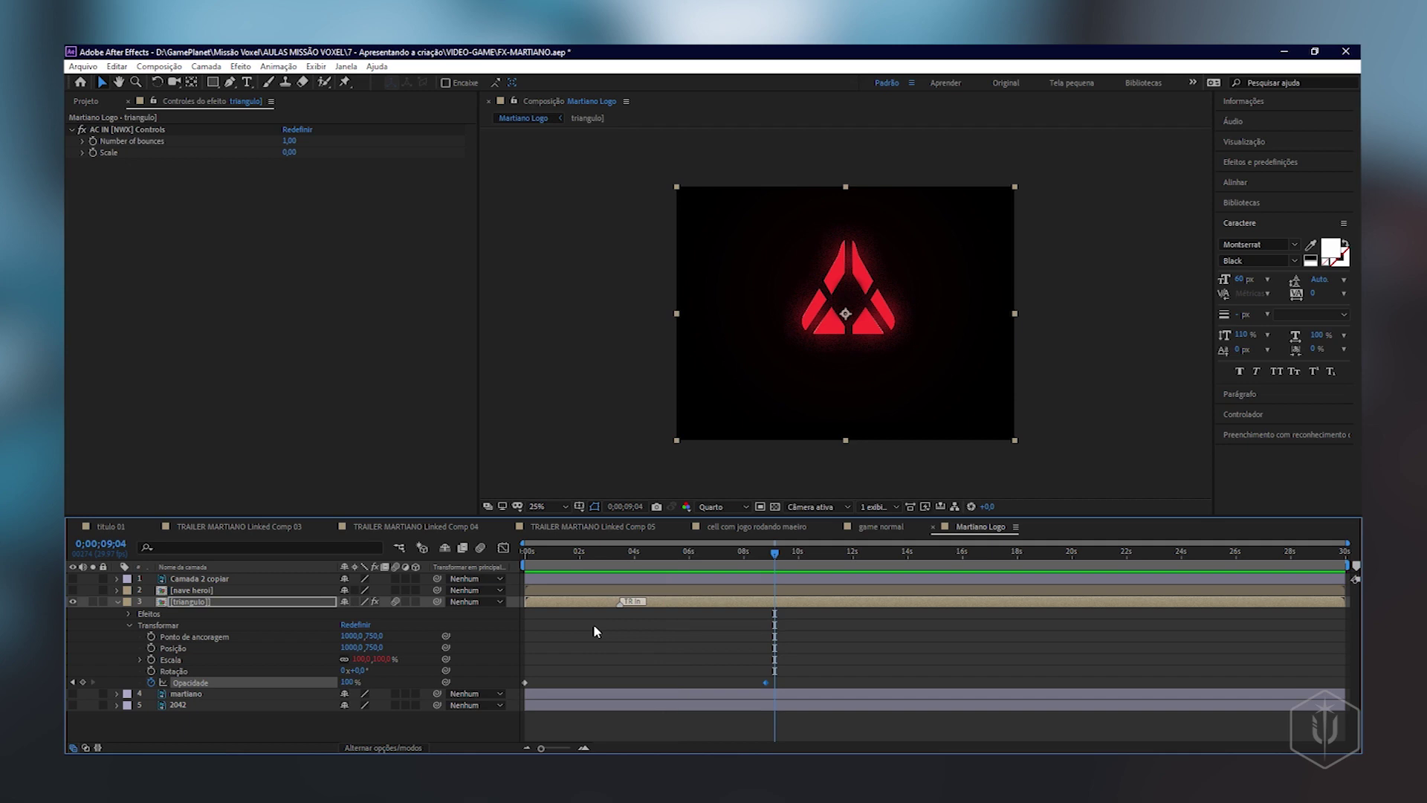
- Make the nave heroi ship layer visible again
click(73, 590)
click(711, 556)
mouse_move(711, 556)
mouse_down()
mouse_move(611, 559)
mouse_move(634, 558)
mouse_move(675, 597)
mouse_move(765, 597)
mouse_up()
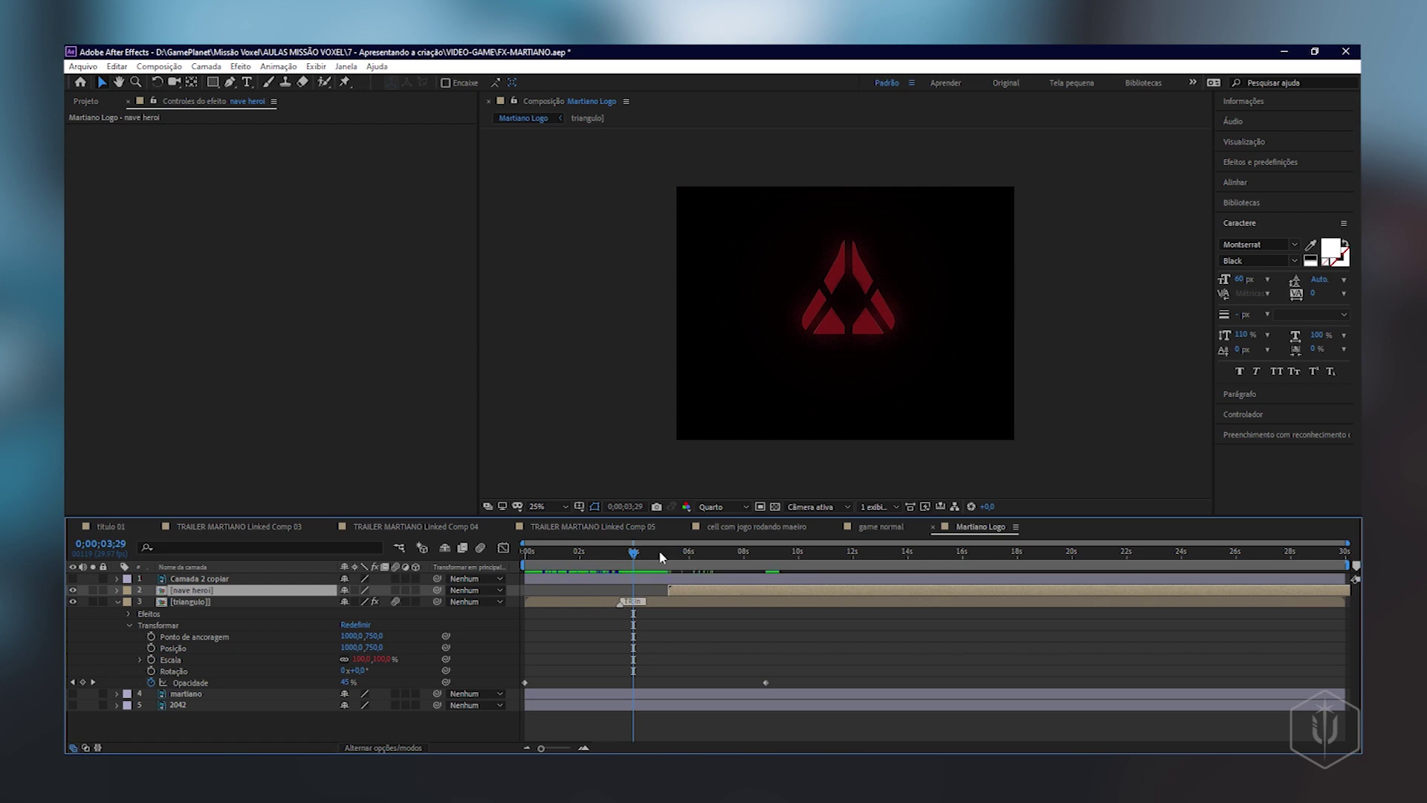
- At 0;00;05;20, open Animation Composer from Janela and expand its Transition Presets
drag(661, 558, 680, 558)
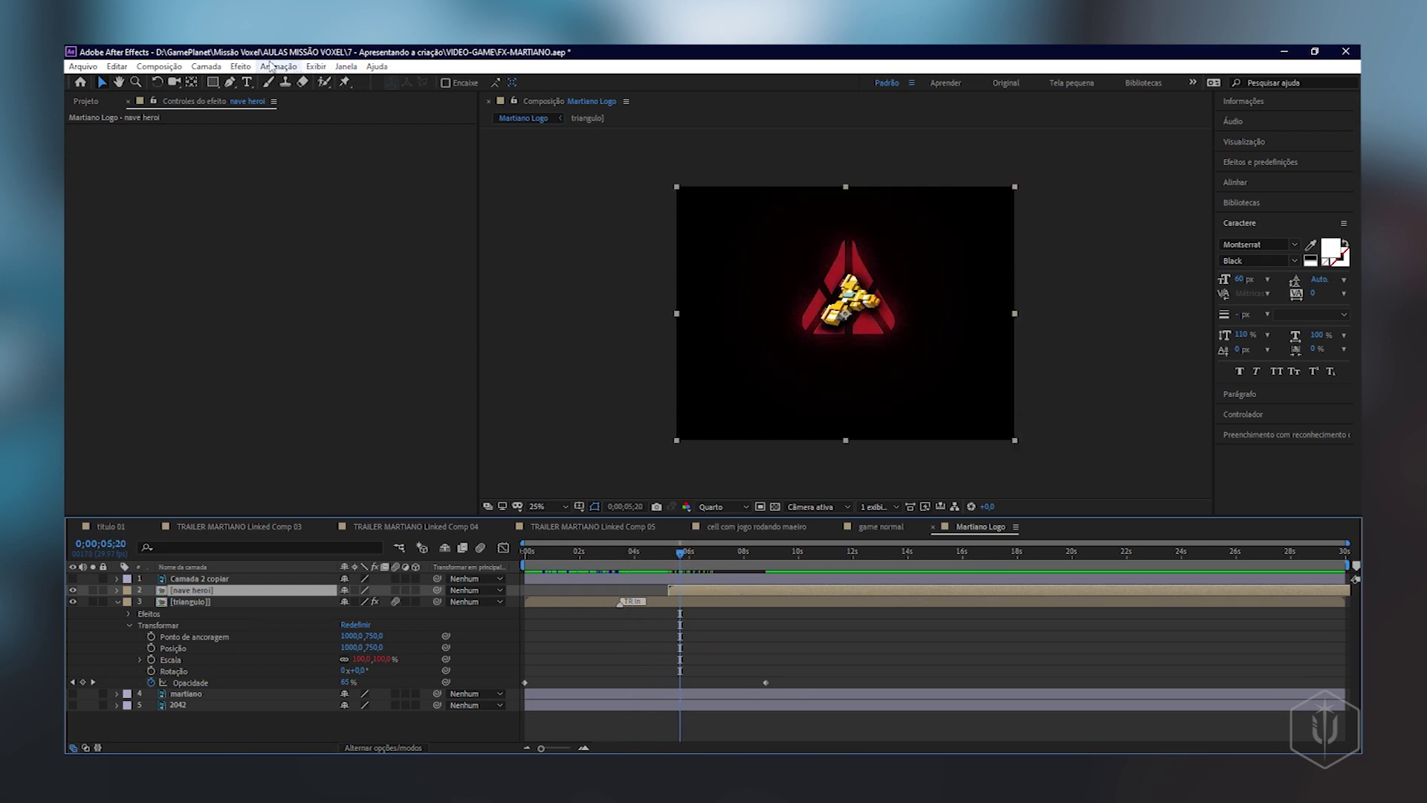
click(338, 67)
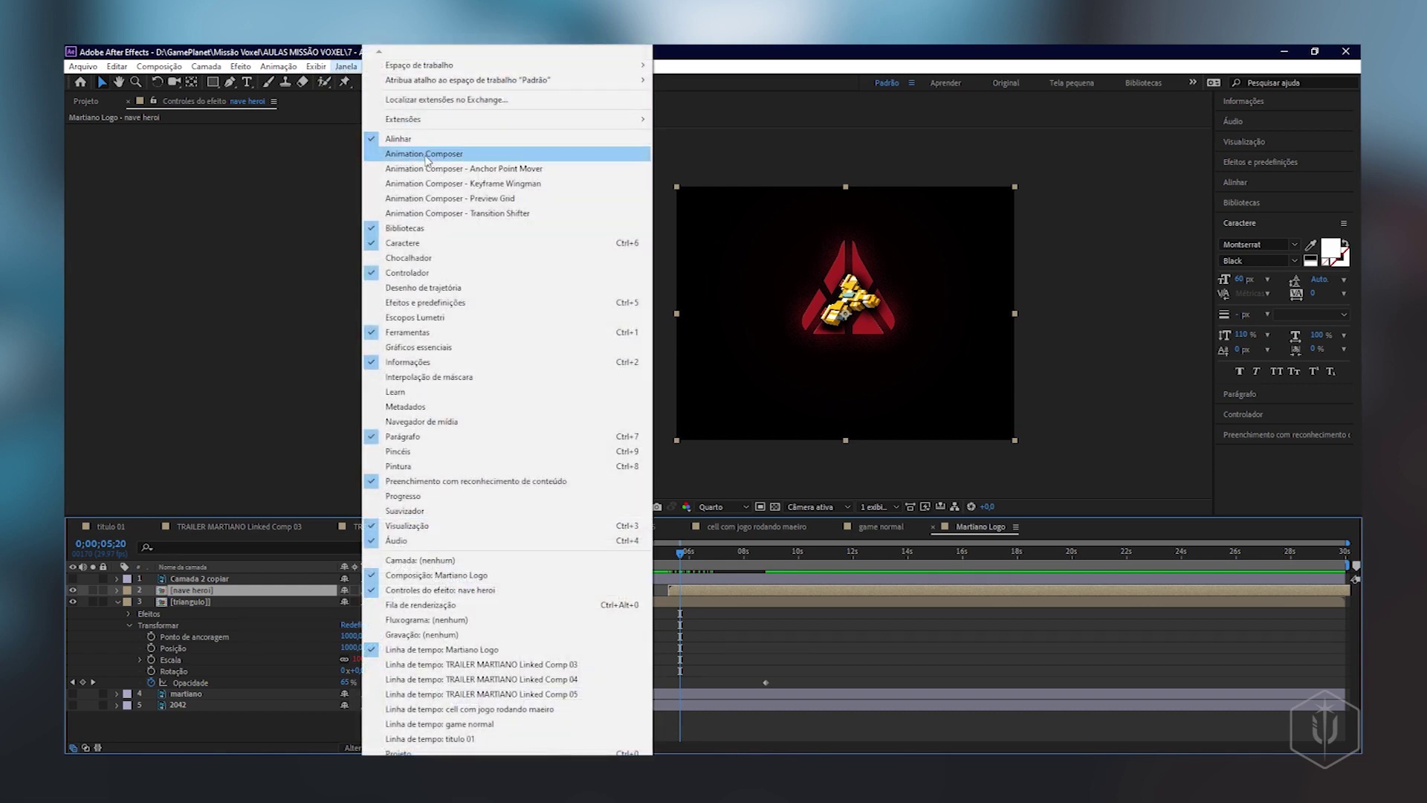
click(425, 153)
click(139, 337)
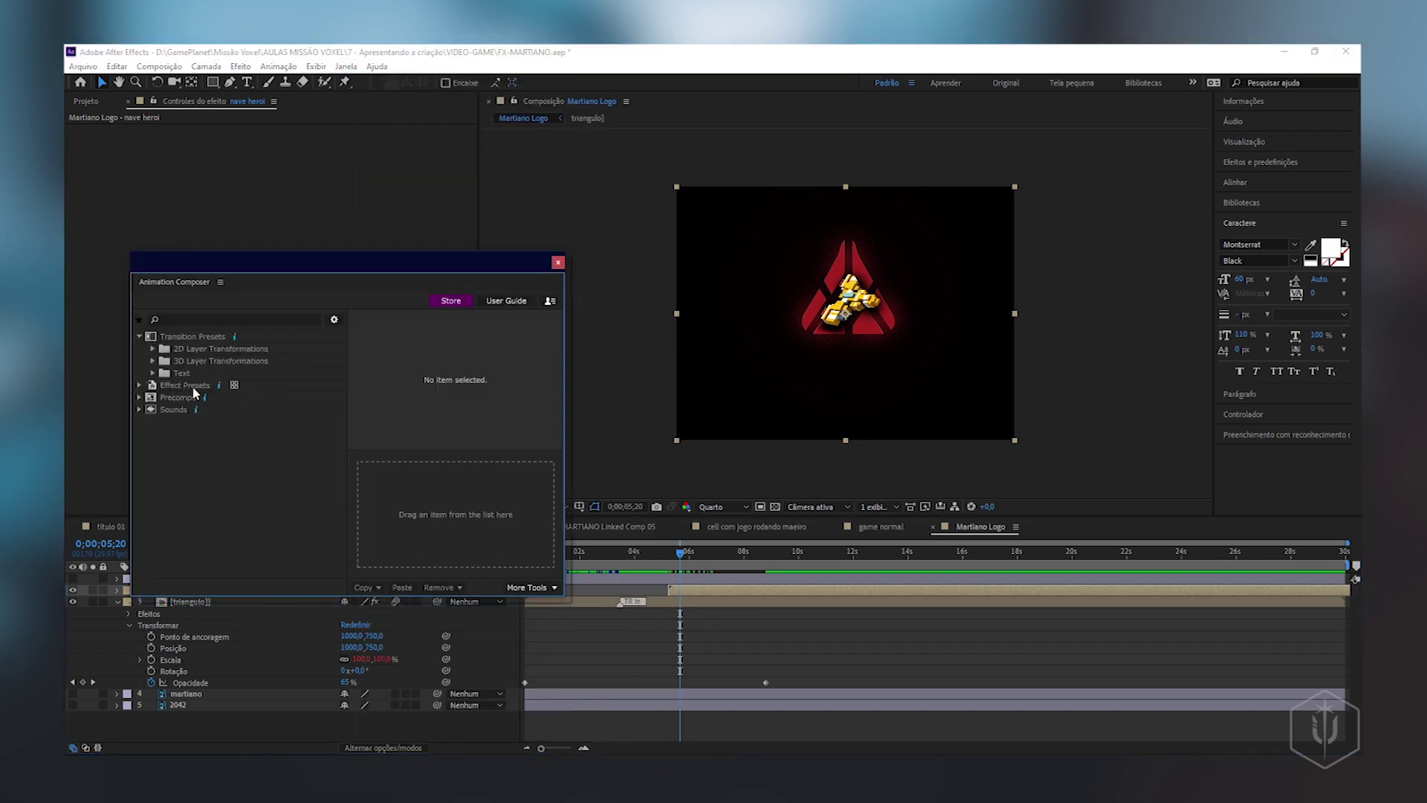
- Apply Overshoot Scale From Anchor Point 2 as the ship's In transition, then close Animation Composer
click(153, 361)
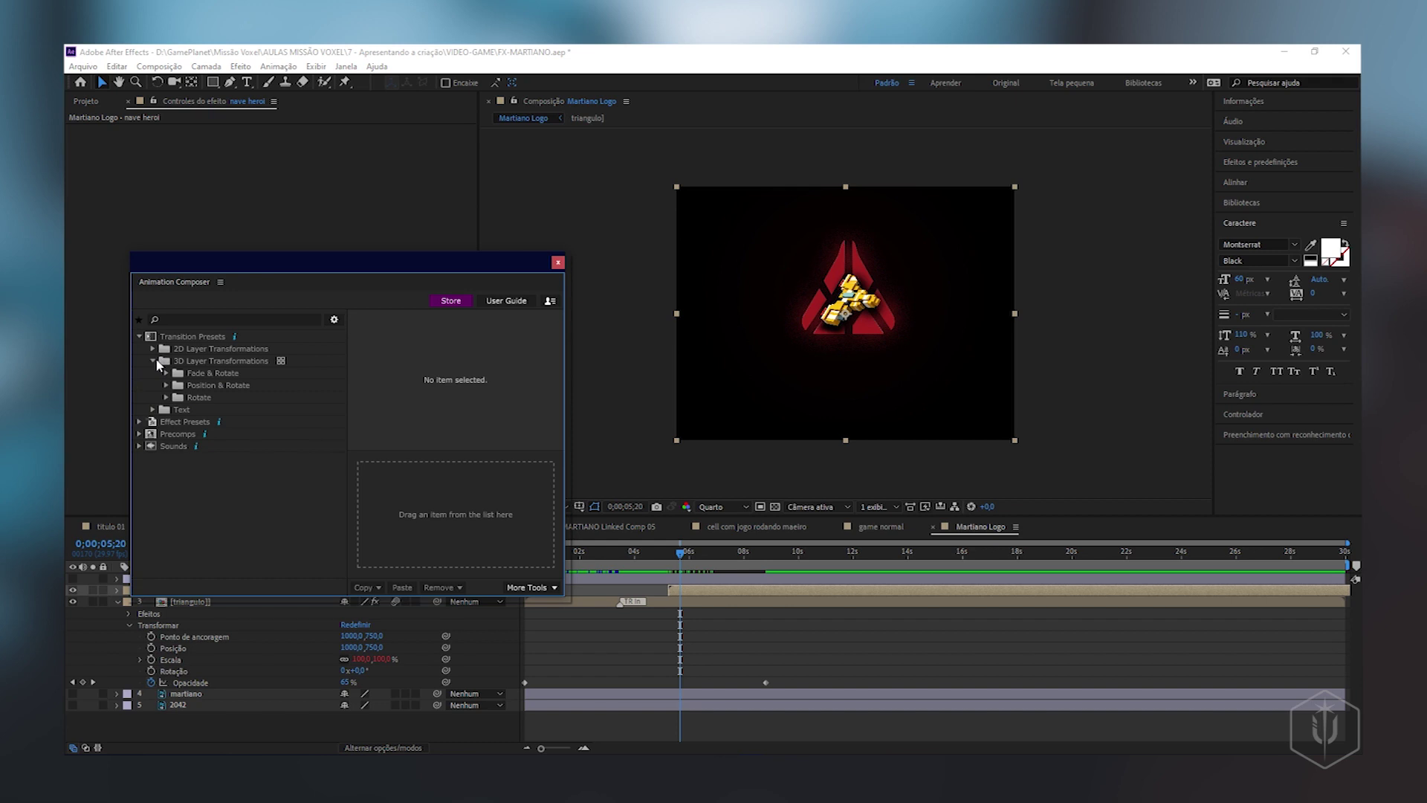
click(154, 360)
click(153, 348)
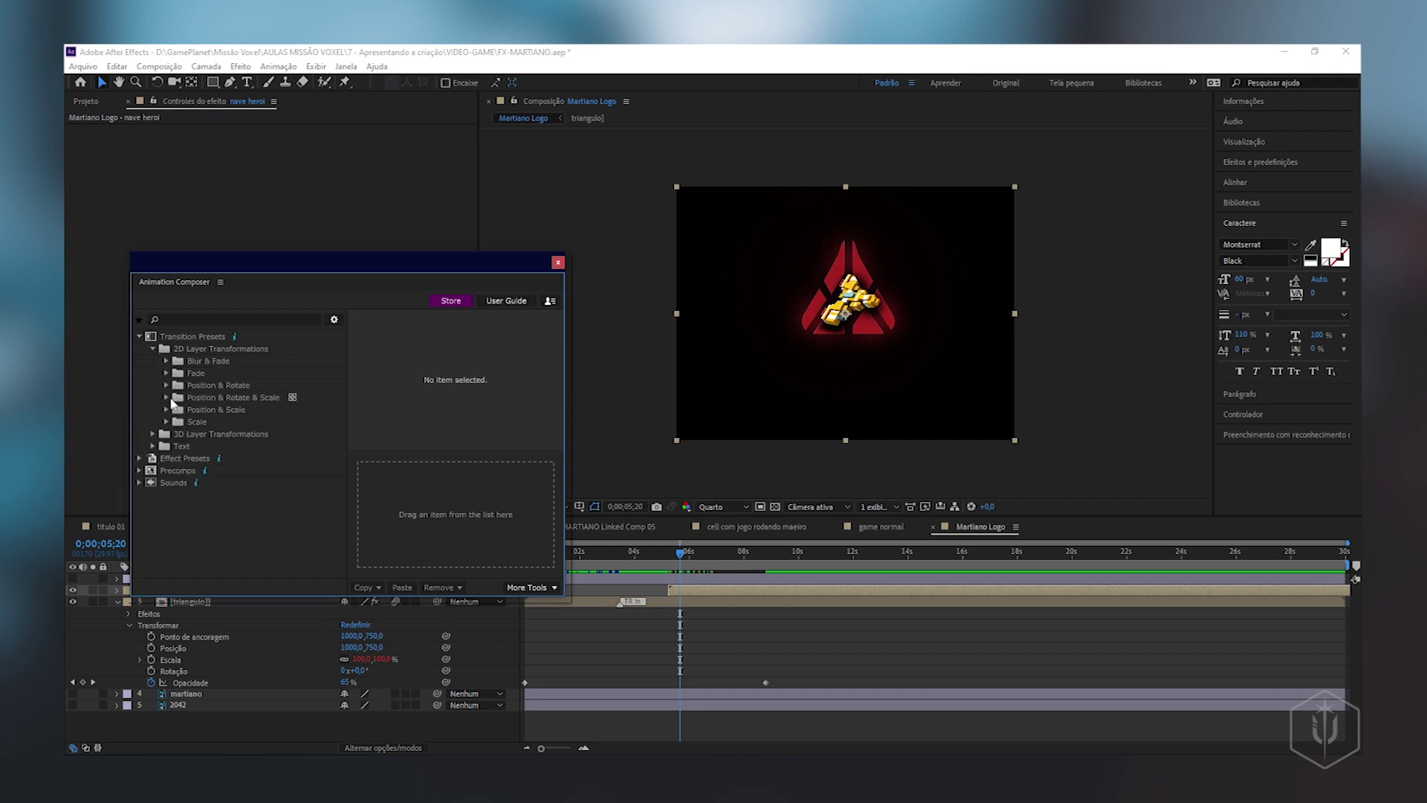
click(166, 421)
click(180, 433)
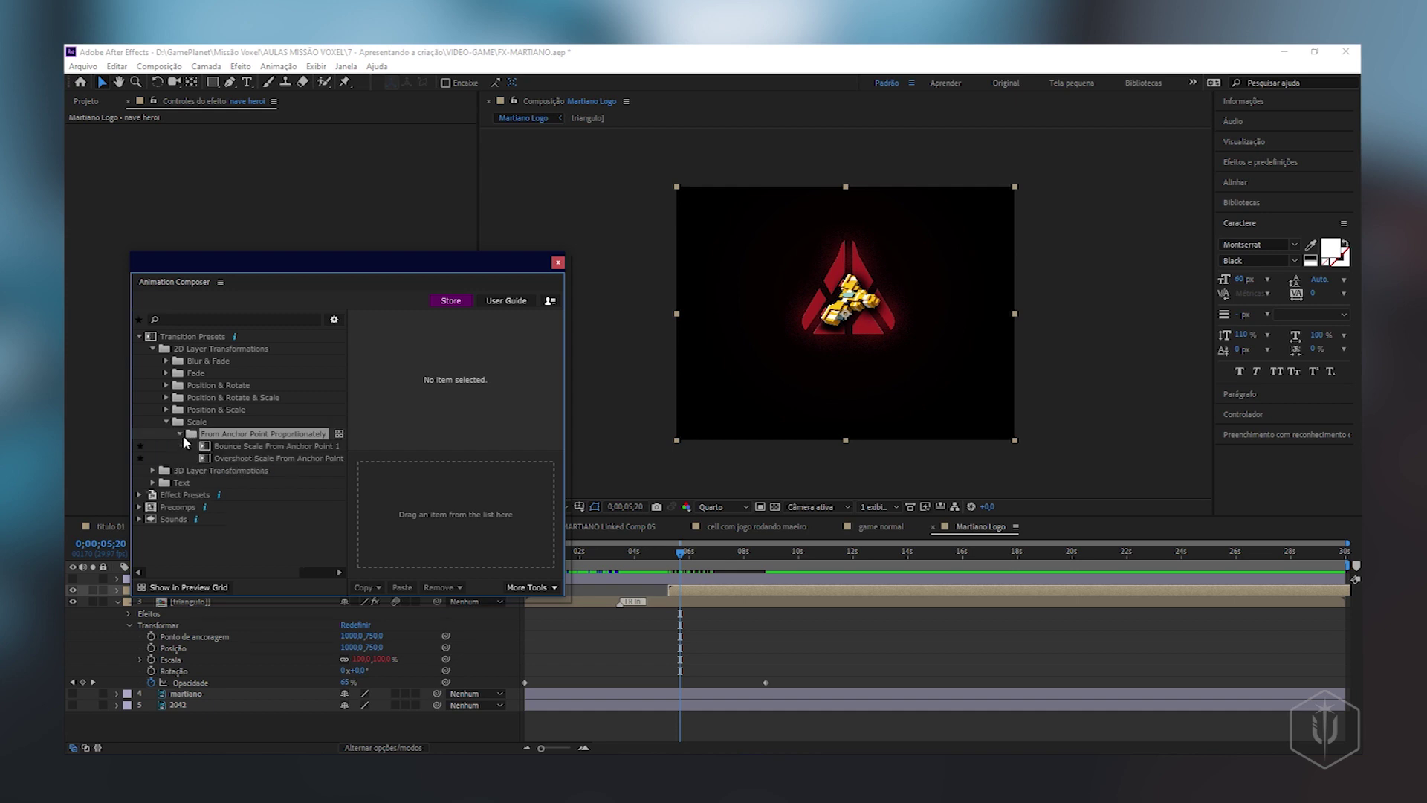
click(211, 457)
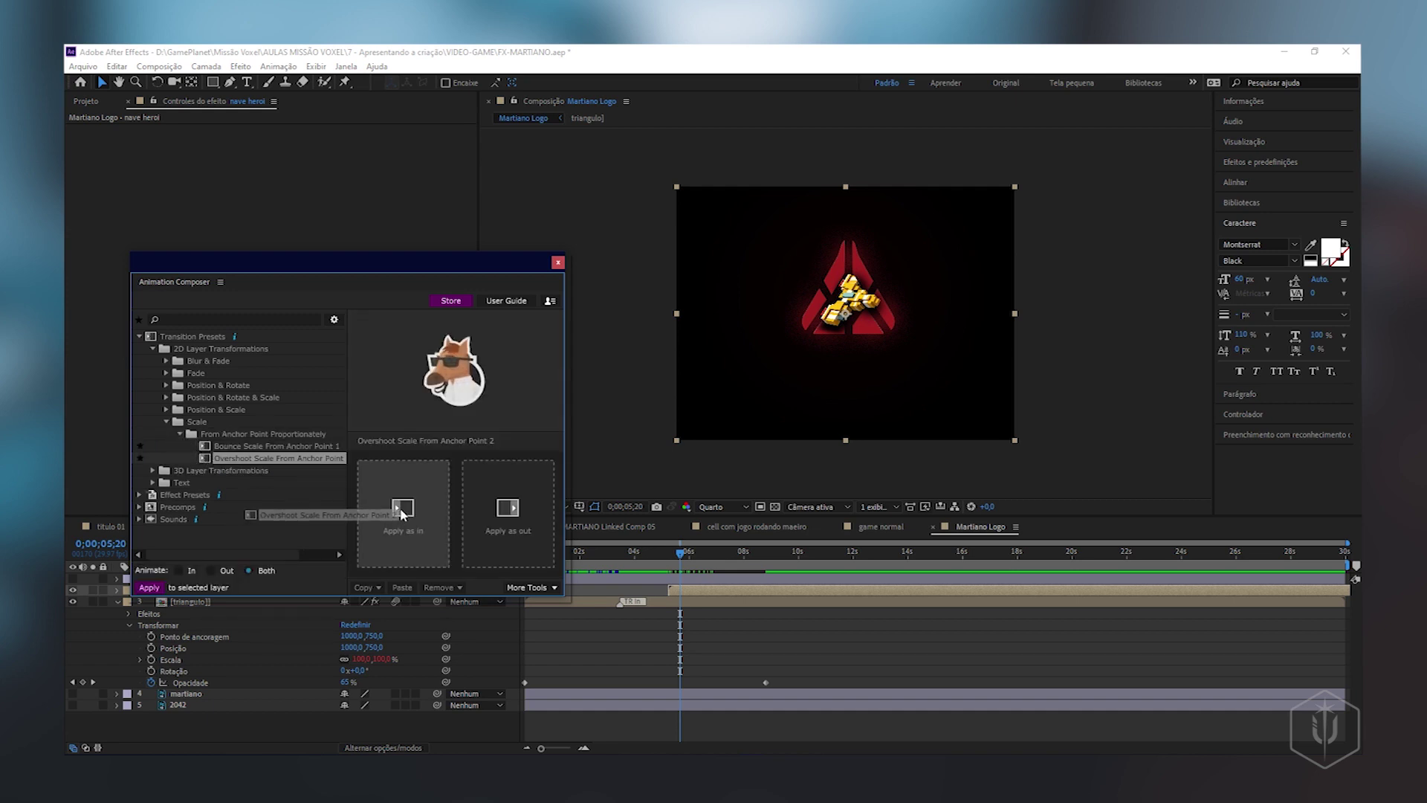
drag(278, 458, 409, 520)
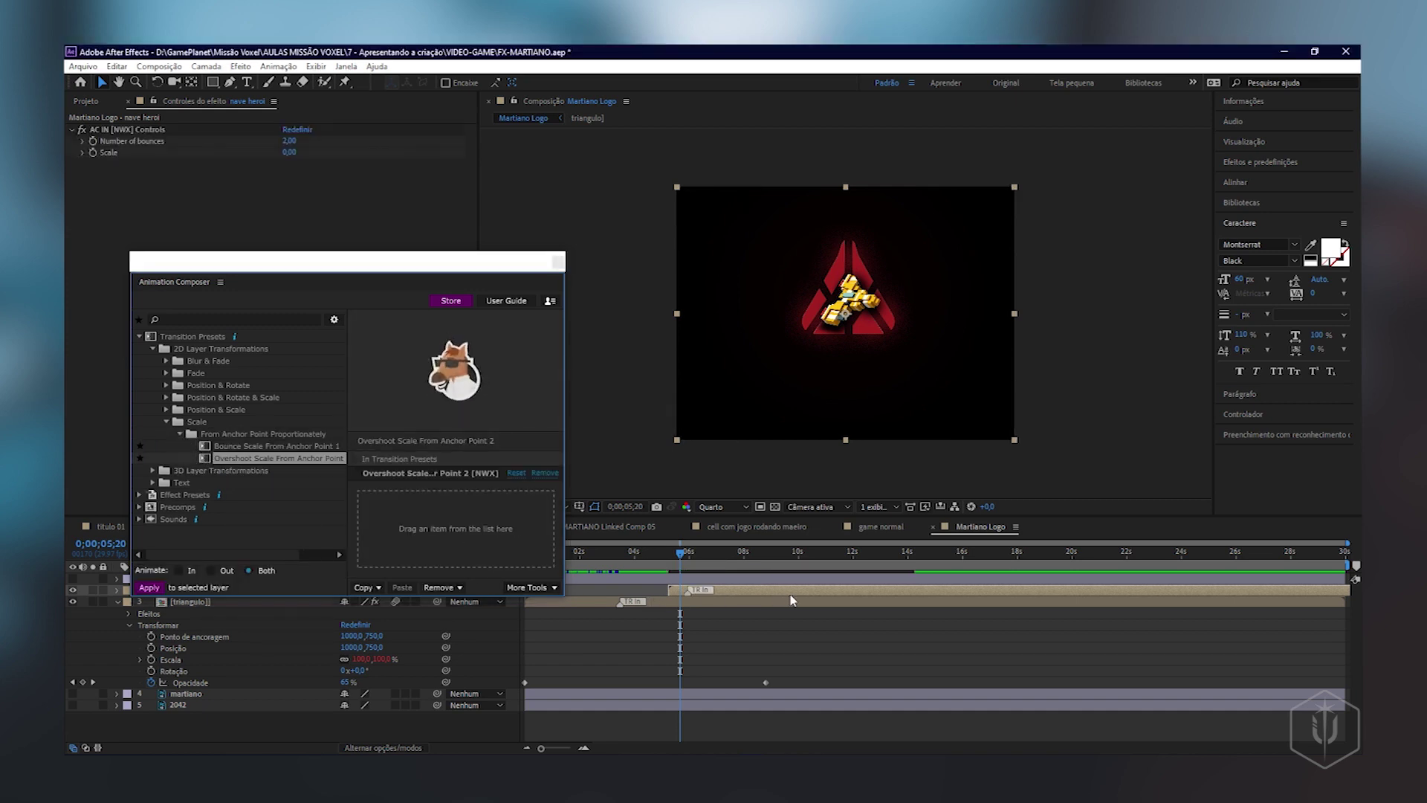
click(557, 262)
click(288, 142)
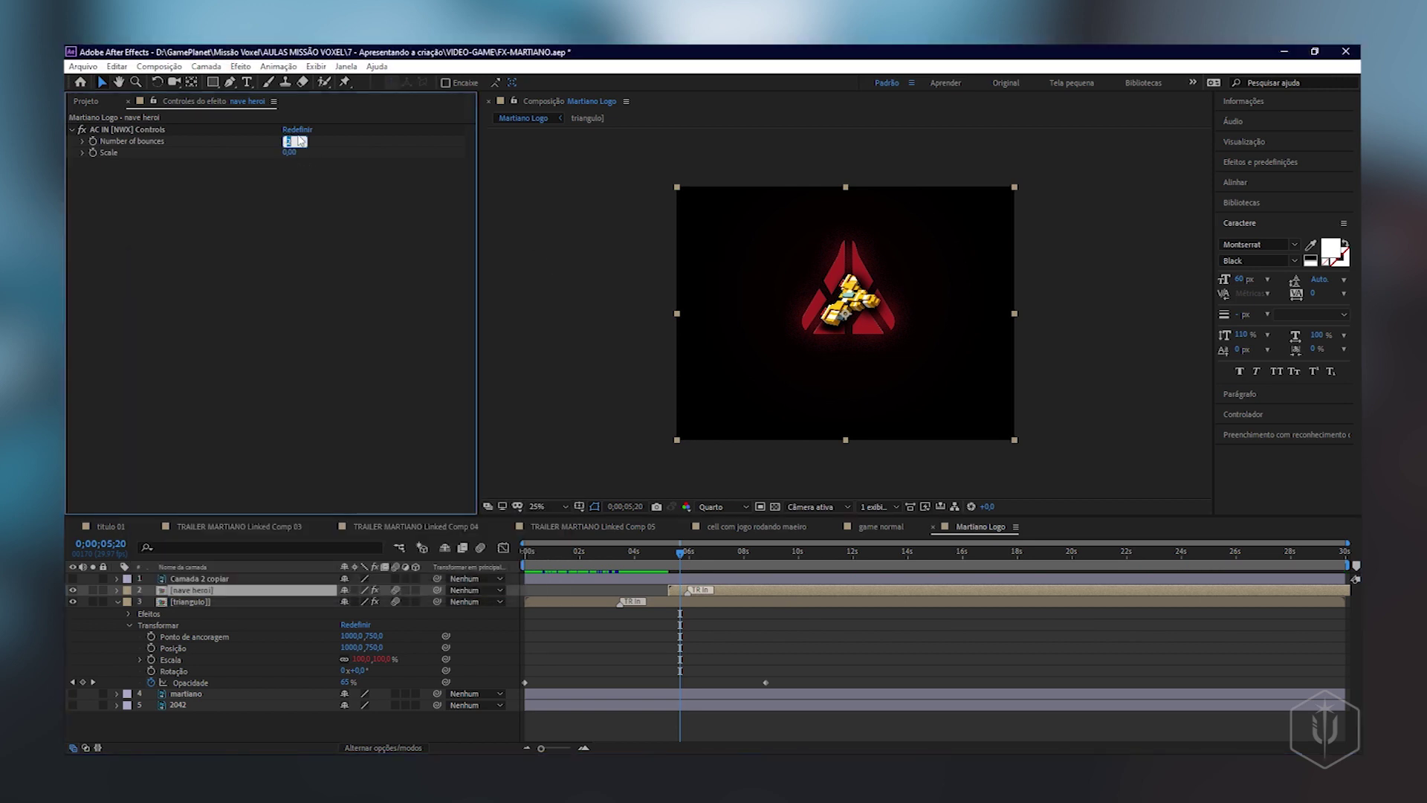
text(1)
- Set the ship transition's Number of bounces to 1 and preview its entrance
key(Return)
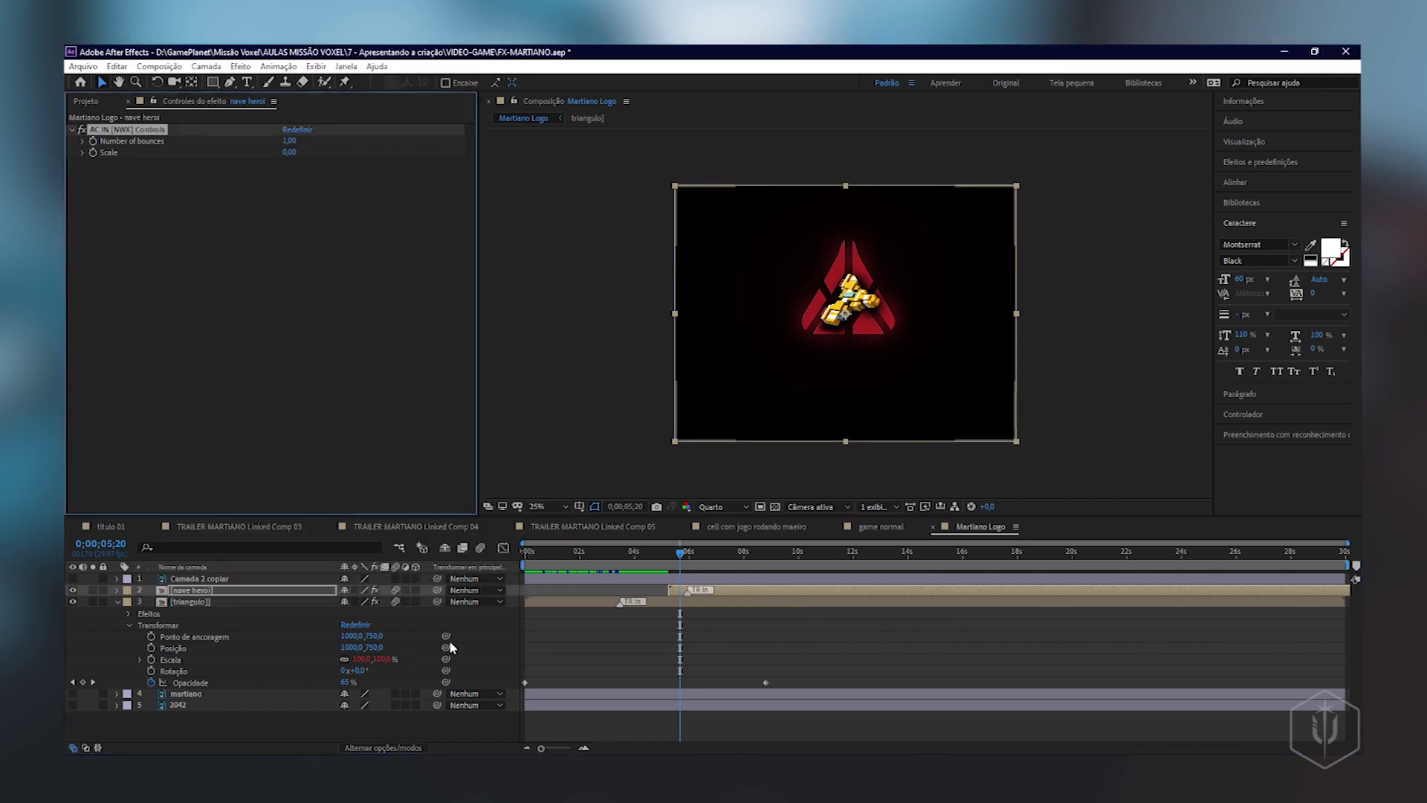
drag(677, 562, 666, 562)
click(661, 560)
key(space)
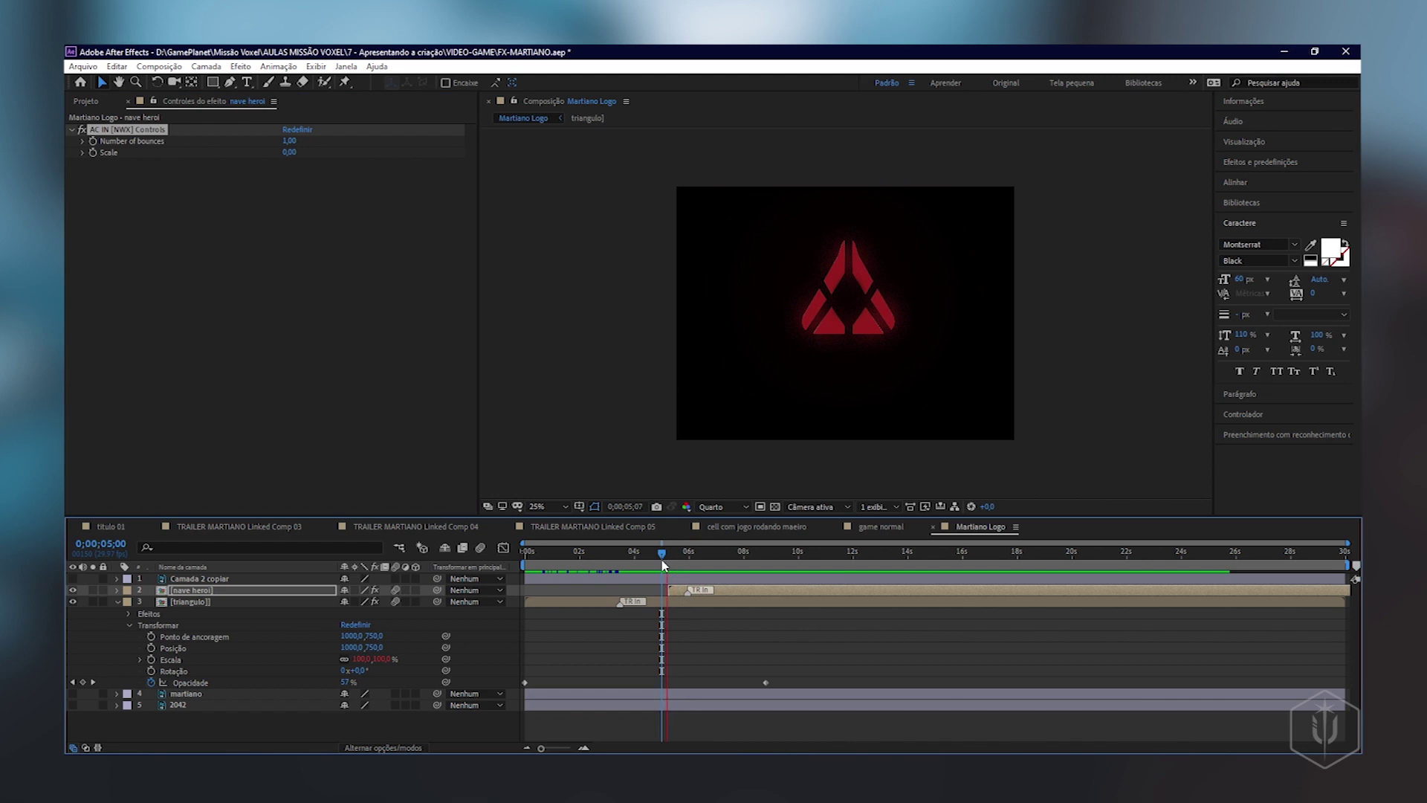
click(698, 594)
- Shift the ship's TR In marker later and drag the triangle's 100% opacity keyframe earlier
drag(695, 594, 744, 592)
click(651, 565)
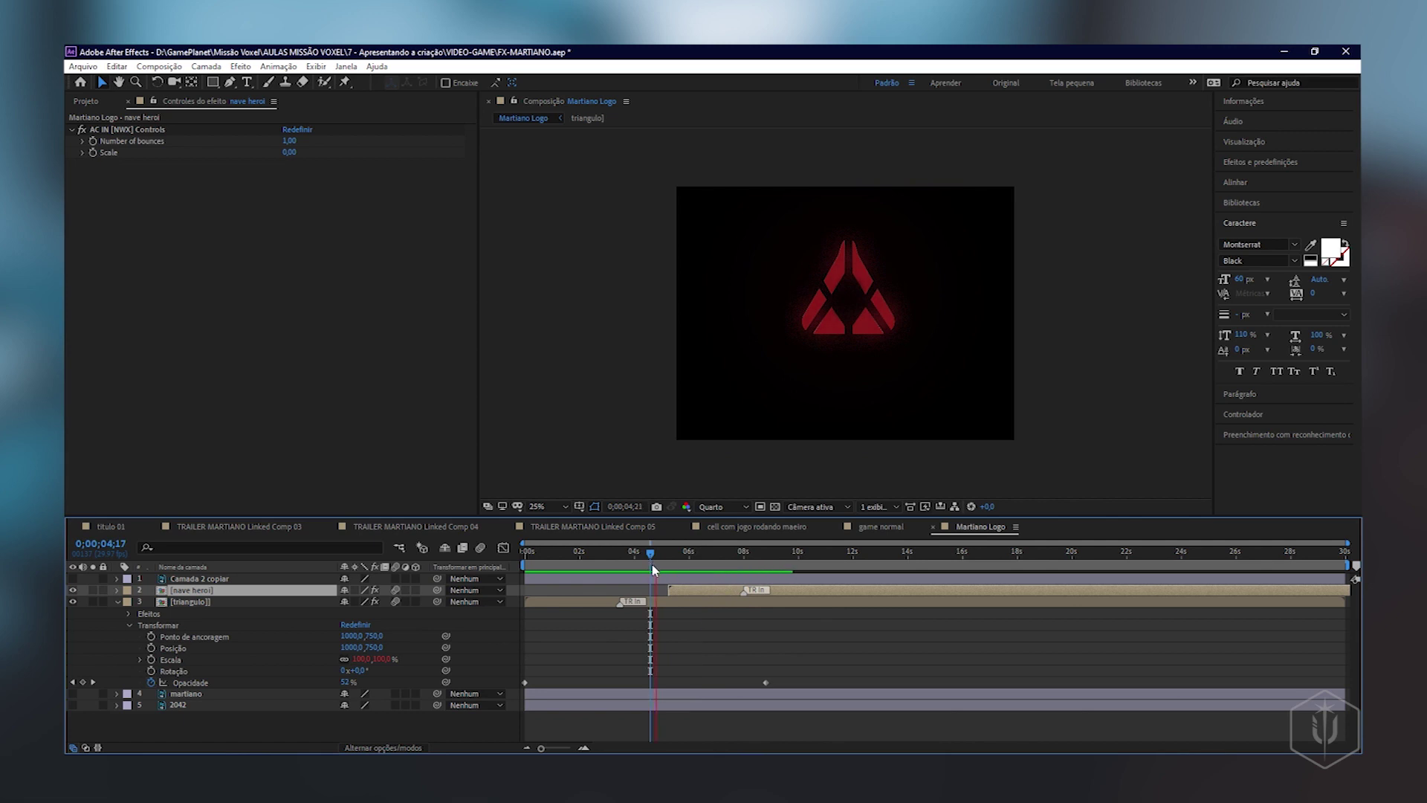
key(space)
key(space)
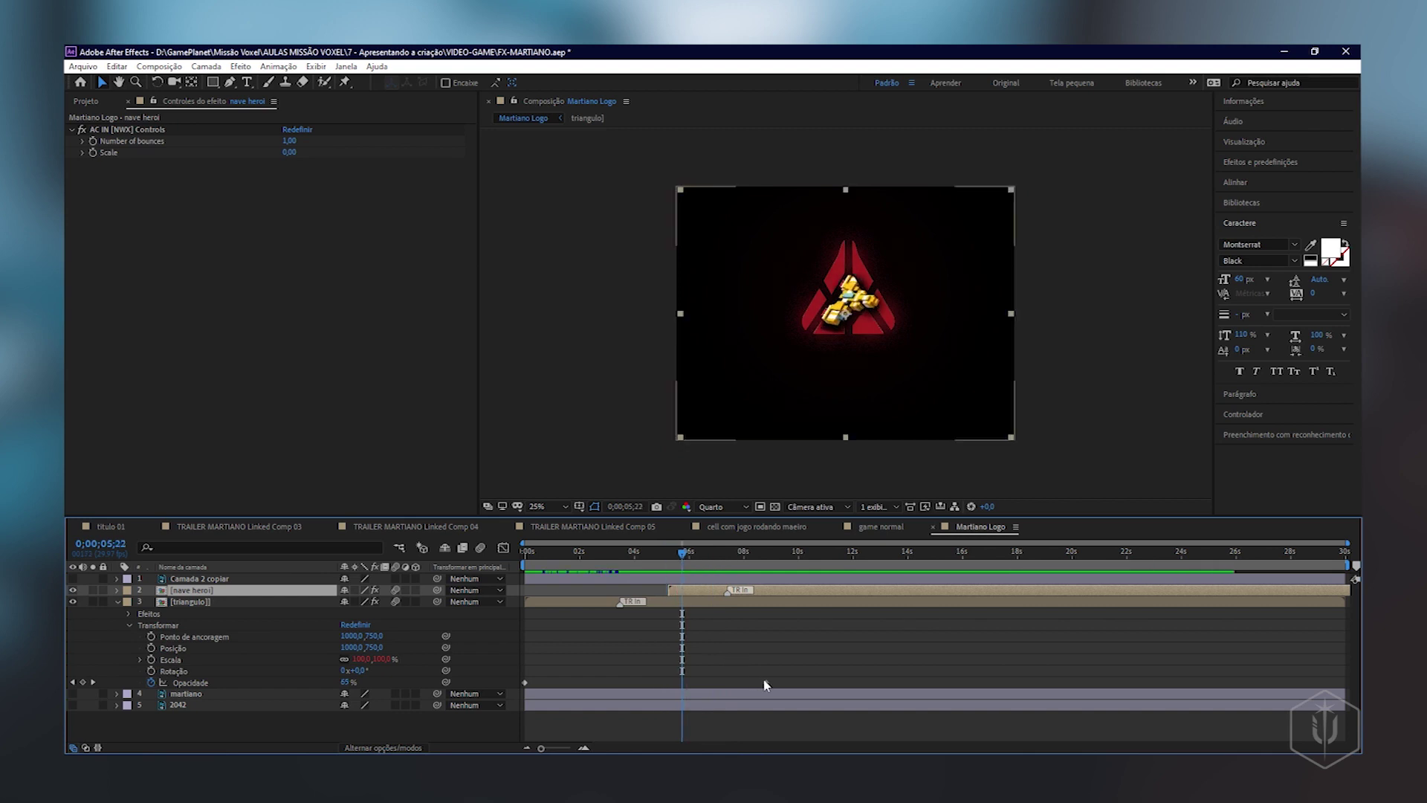
drag(765, 682, 667, 657)
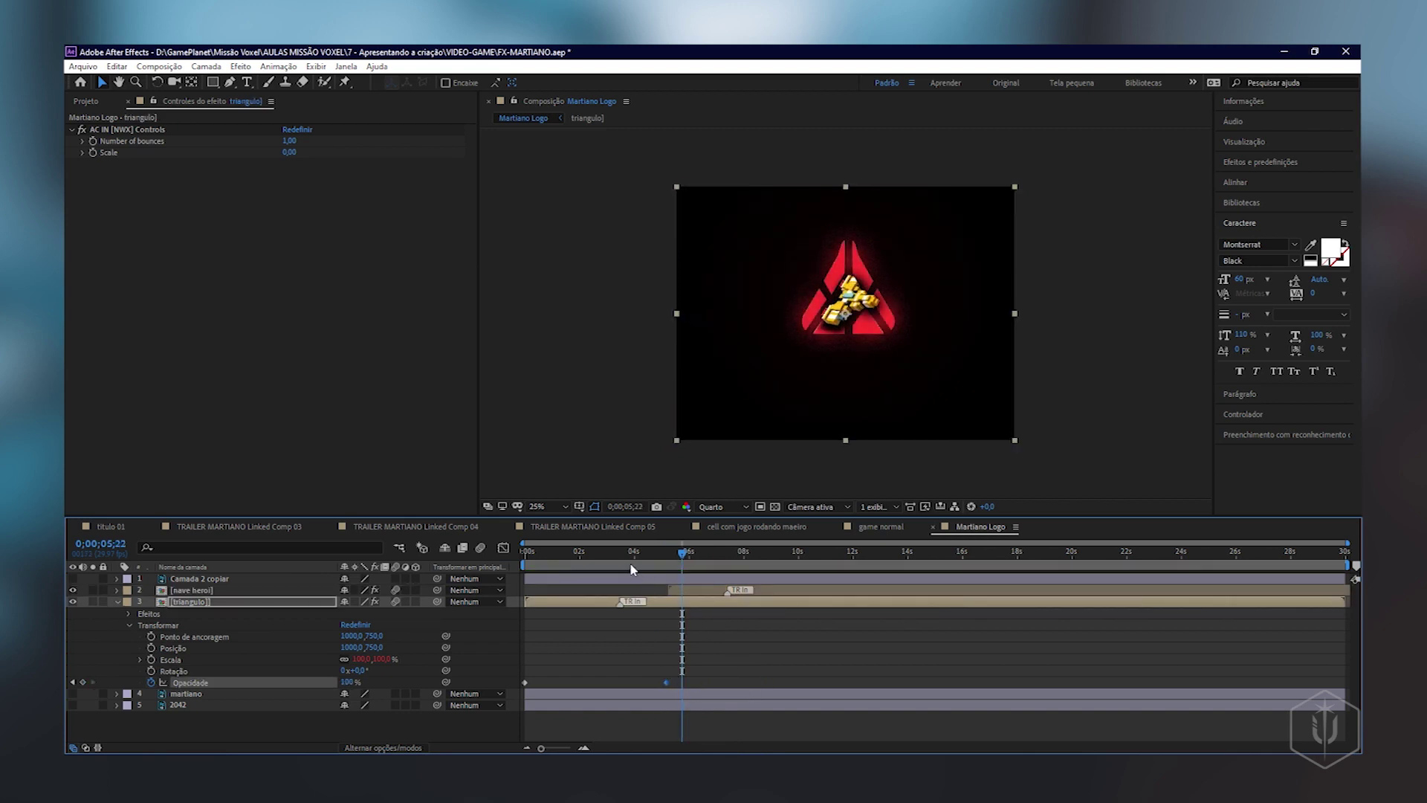
- Slide the nave heroi layer bar earlier in the timeline and preview from 0;00;02;20
key(space)
key(space)
key(space)
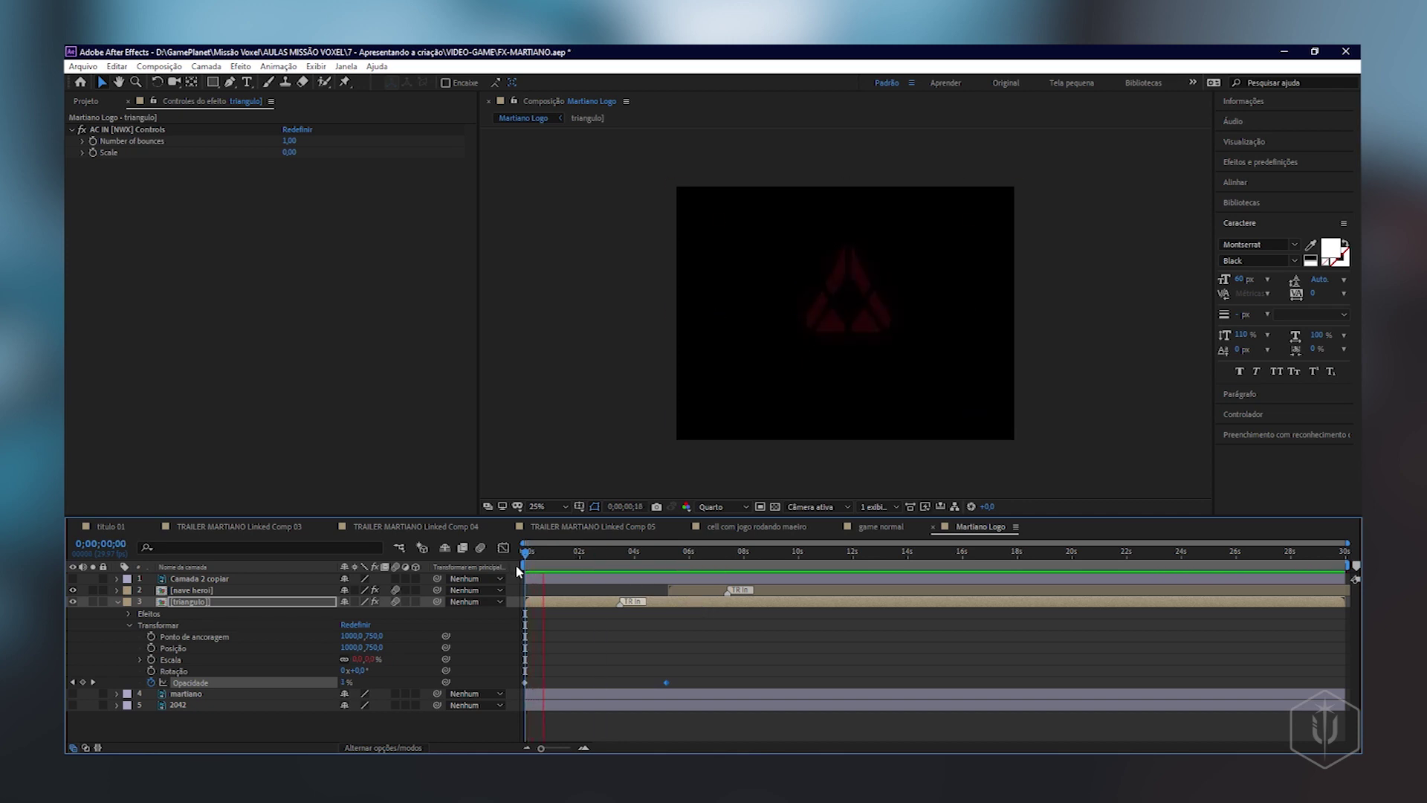
drag(780, 590, 715, 590)
key(space)
key(space)
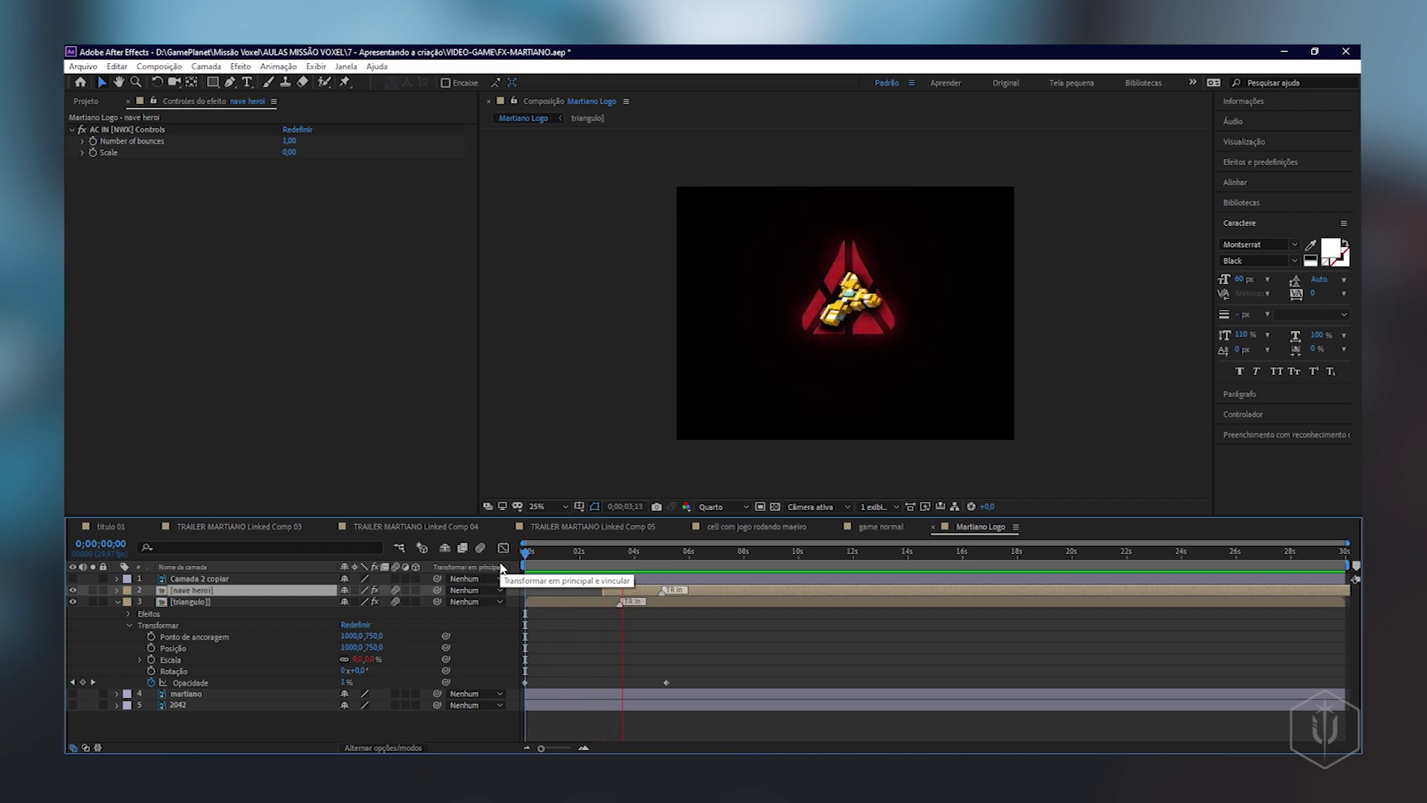
key(space)
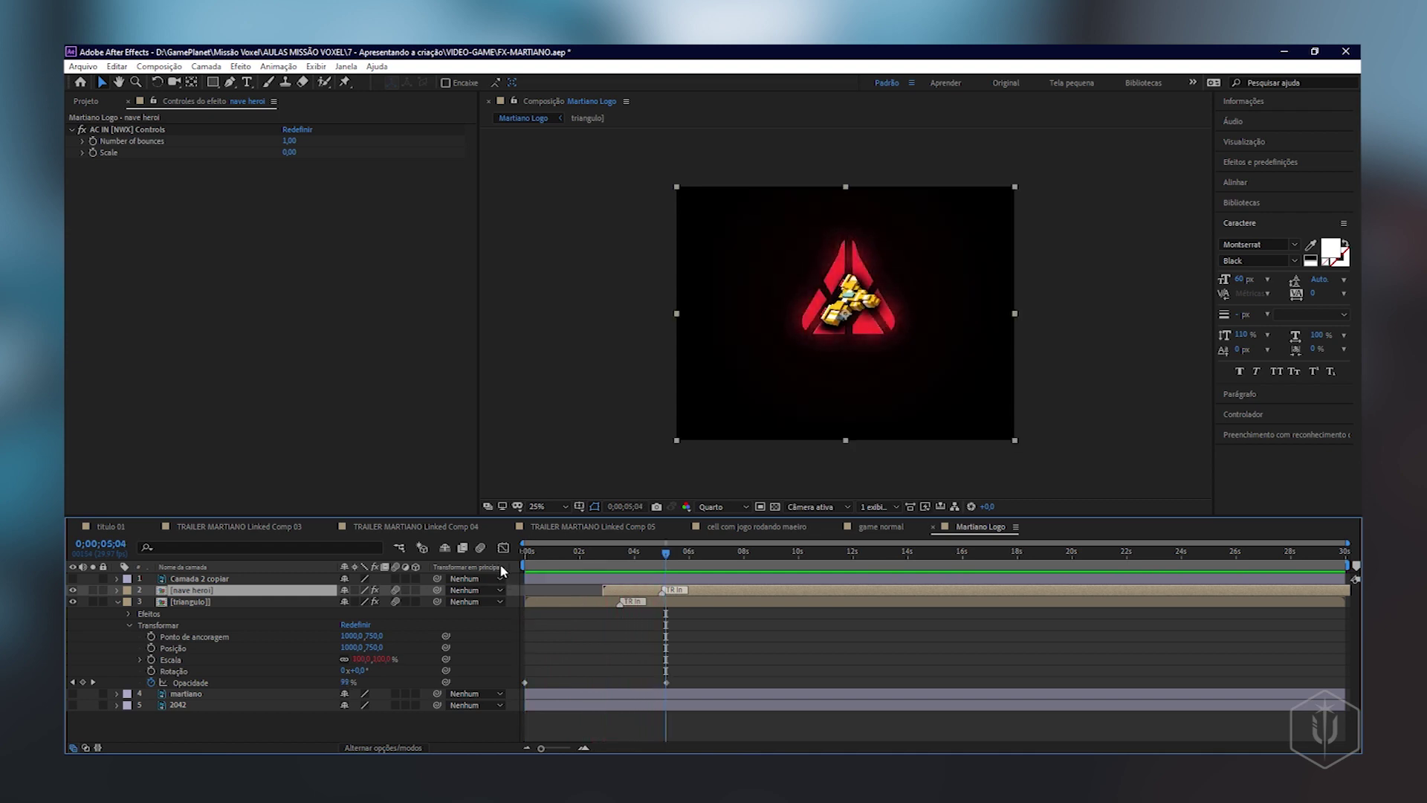
click(597, 551)
key(space)
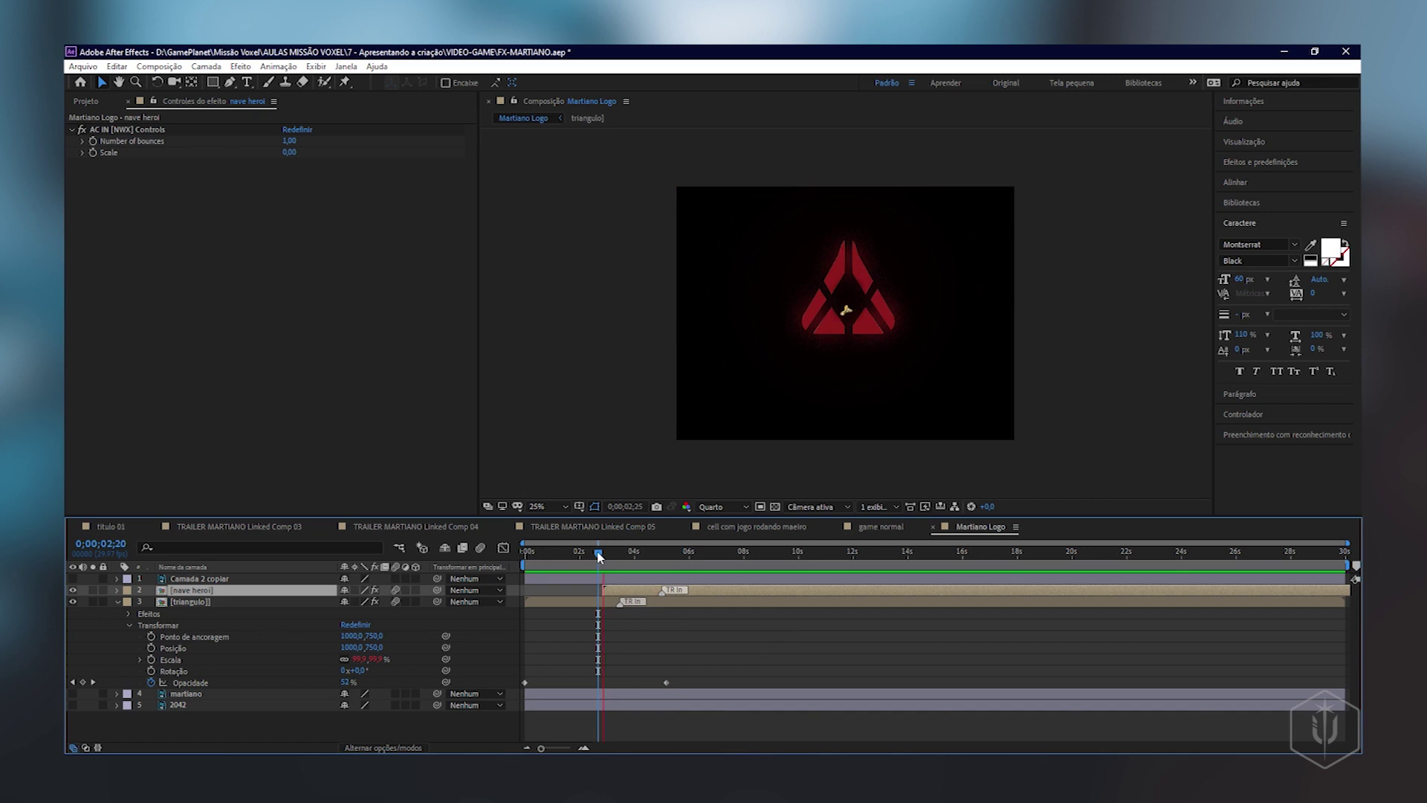
drag(598, 554, 528, 552)
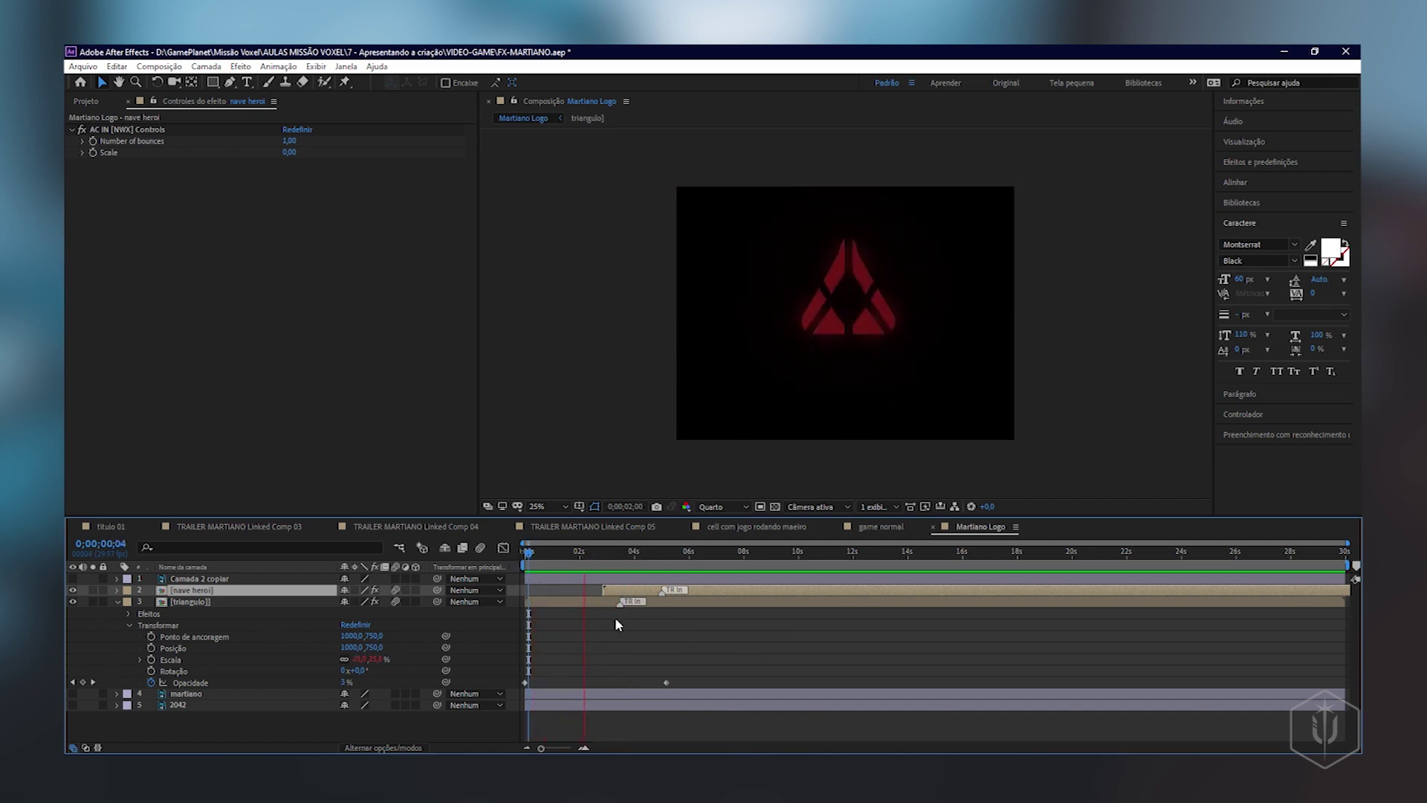
- Move the ship layer even earlier, to about 2 seconds, preview, and collapse triangulo
drag(605, 590, 583, 590)
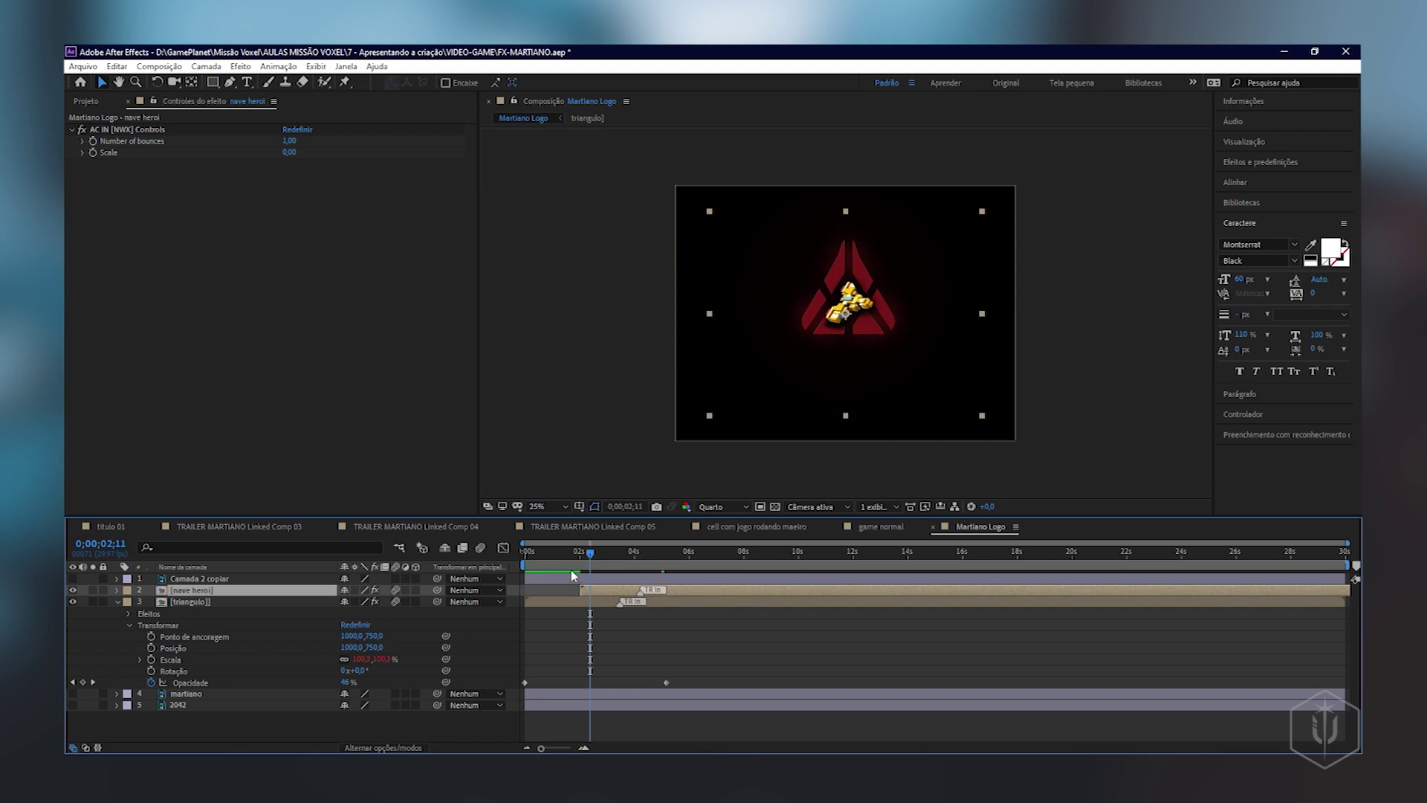
click(520, 551)
key(space)
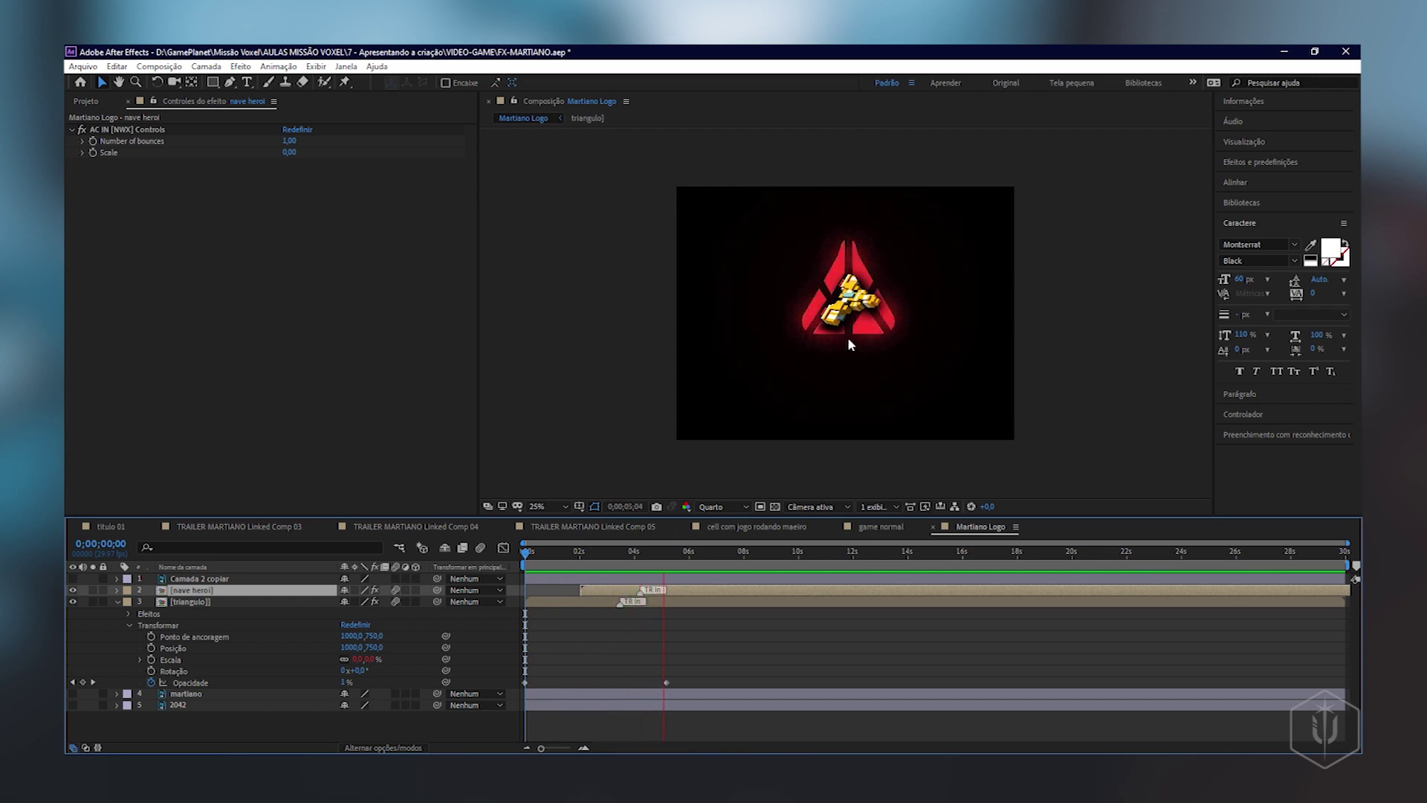
key(space)
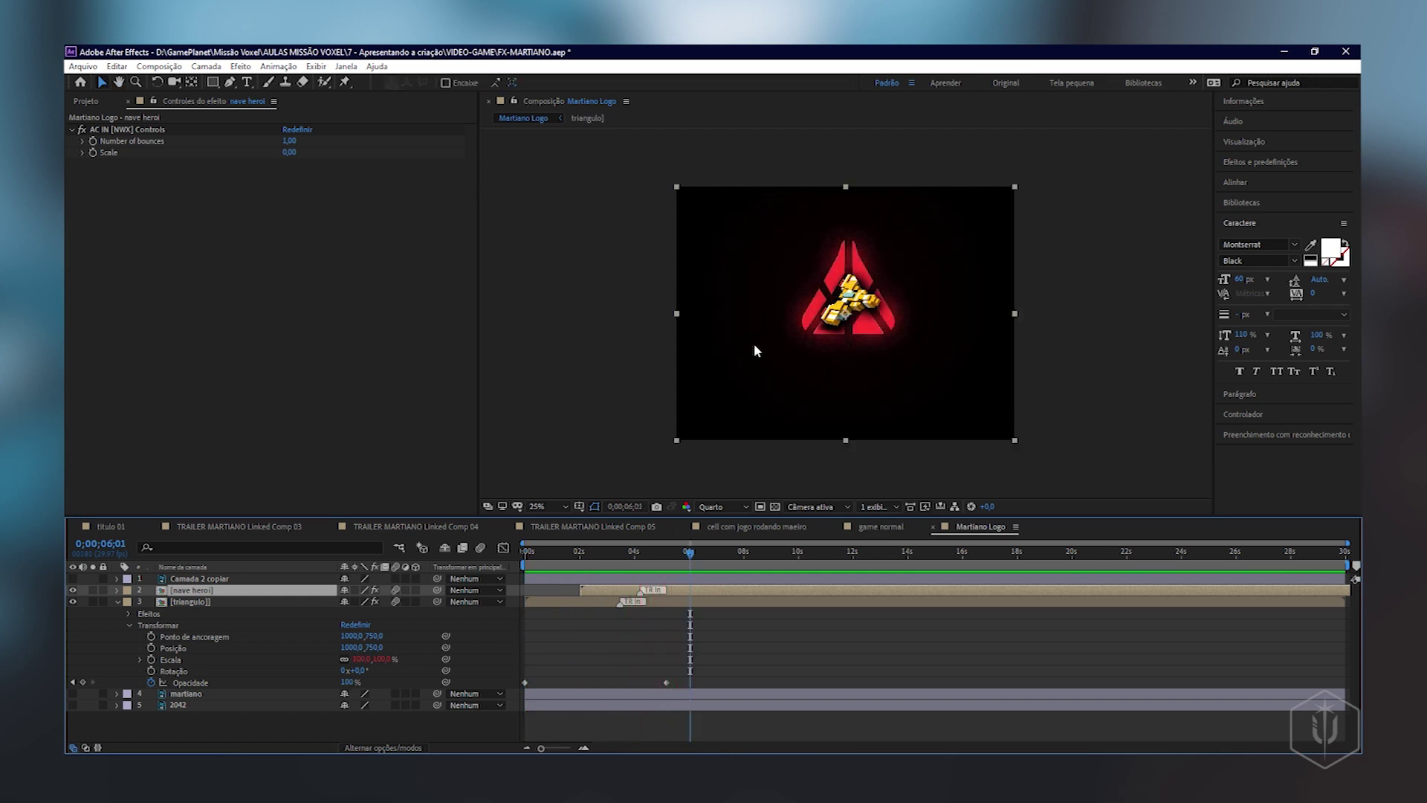
click(117, 603)
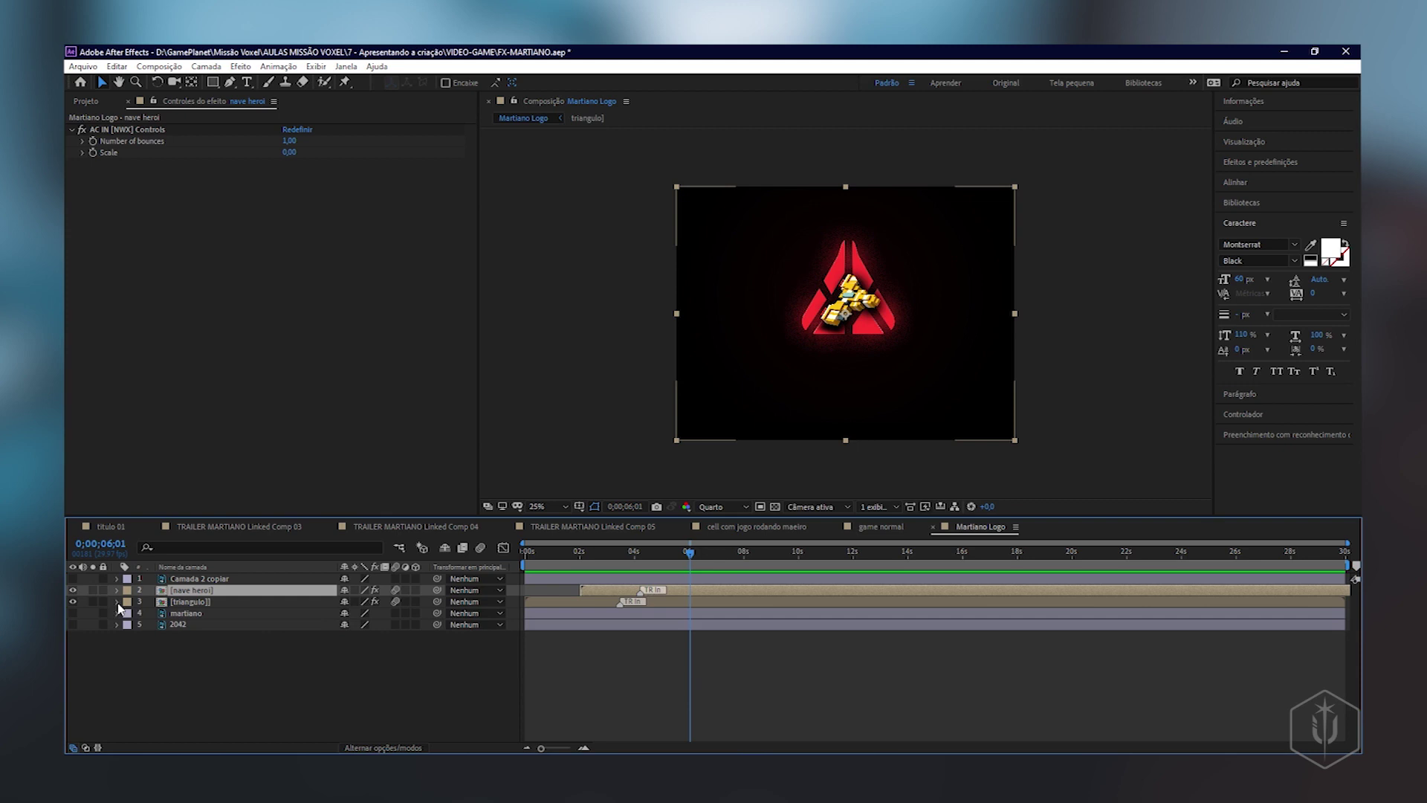
- Show and select the martiano title layer, with the time set to 0;00;02;24
click(73, 613)
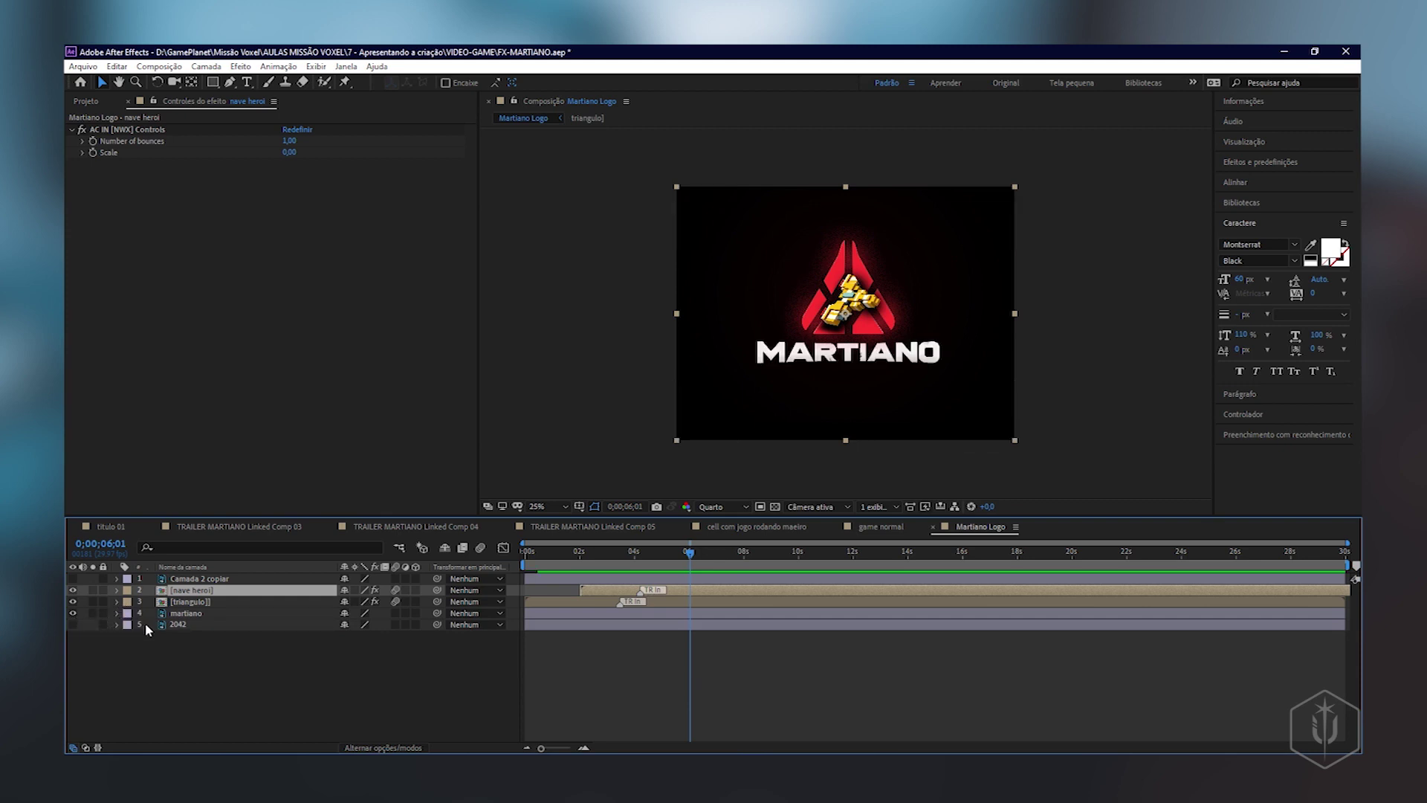
click(327, 614)
click(601, 552)
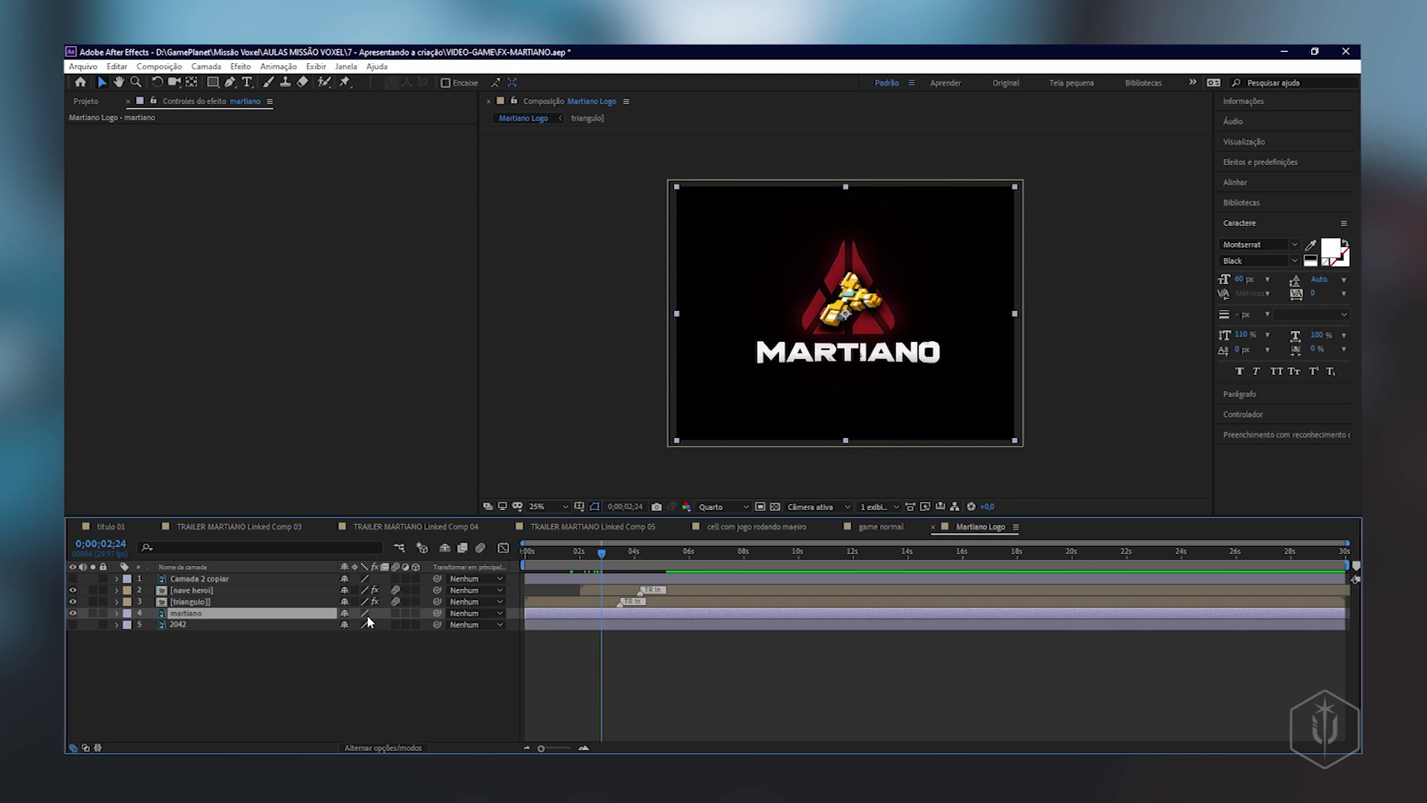
drag(211, 82, 245, 116)
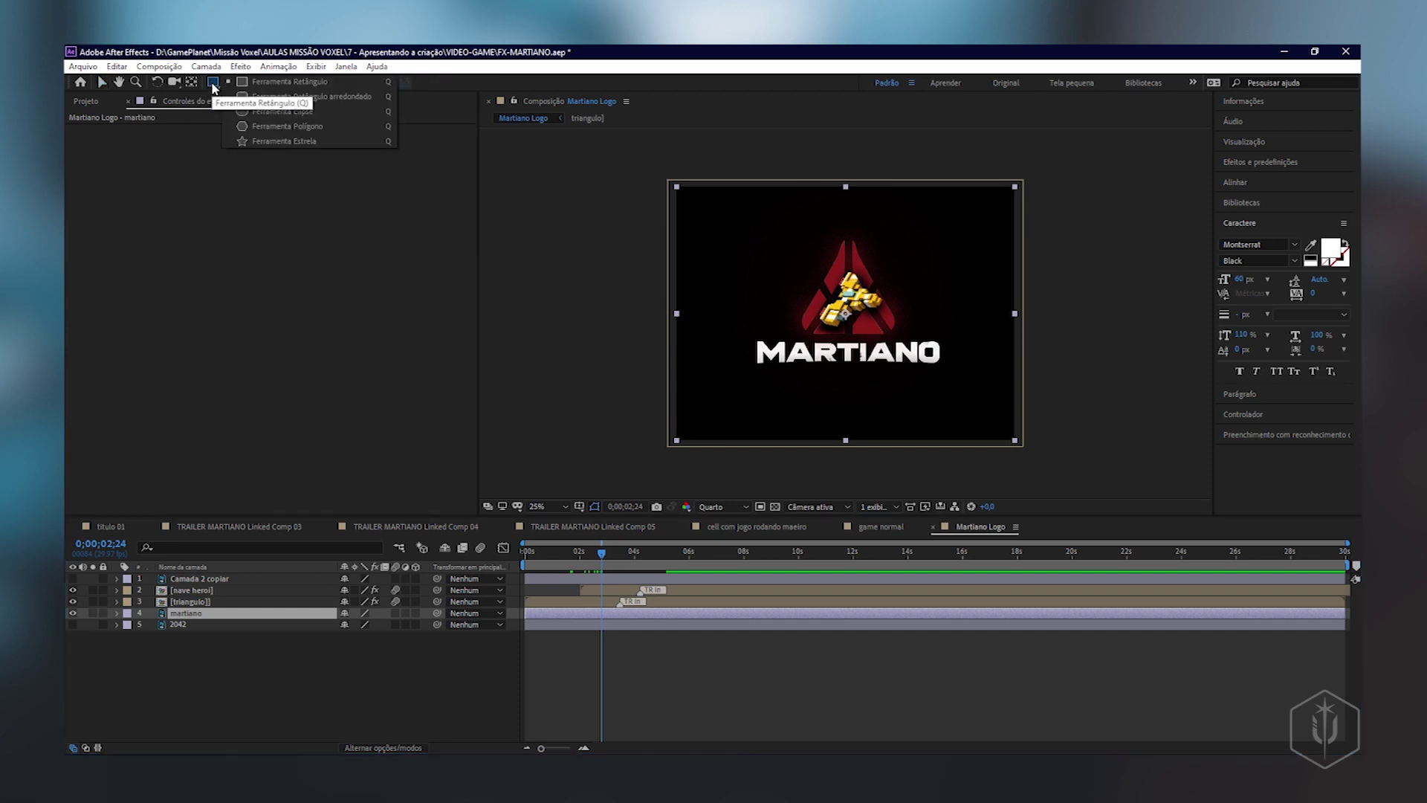
- Draw an orange ellipse with the Ellipse tool across the lower part of the frame
click(245, 113)
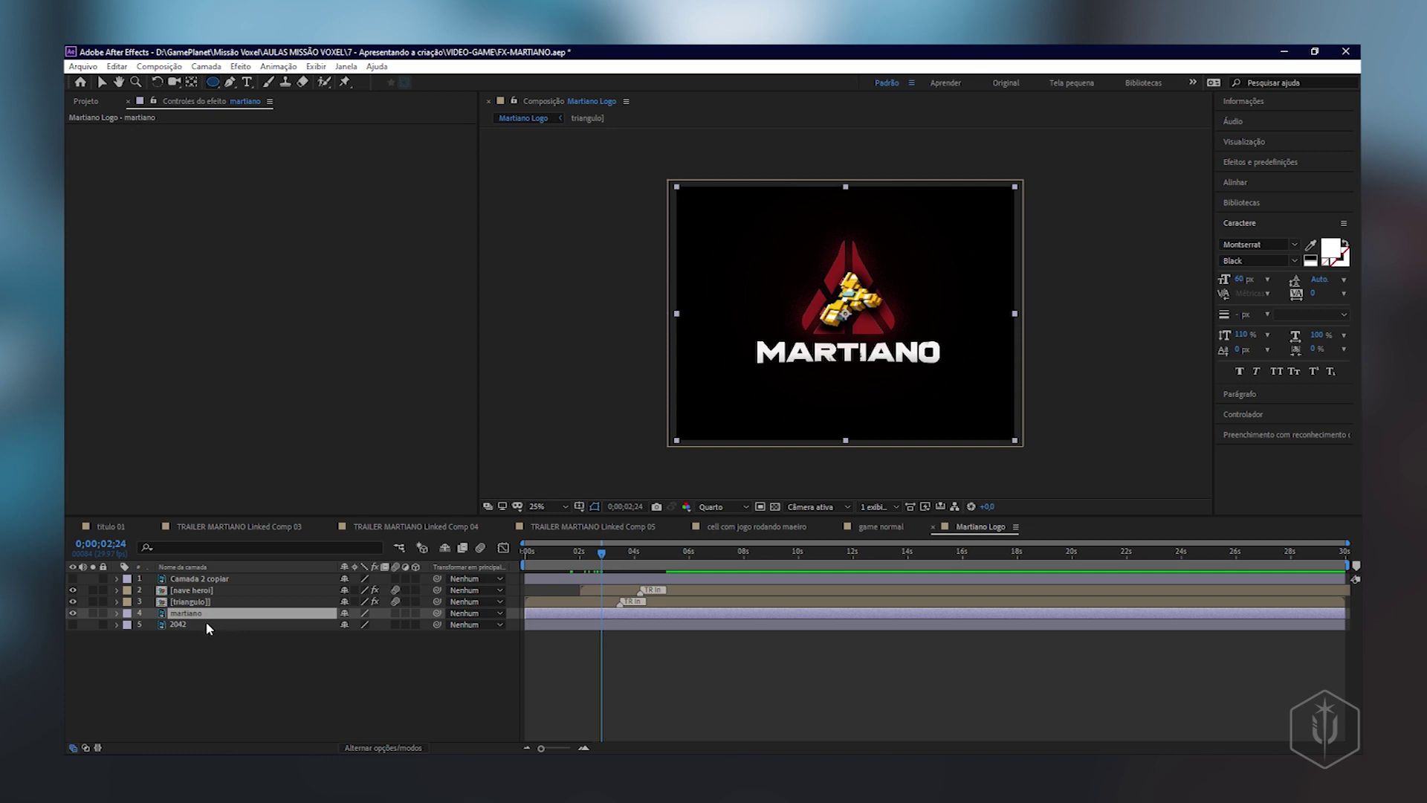
click(243, 667)
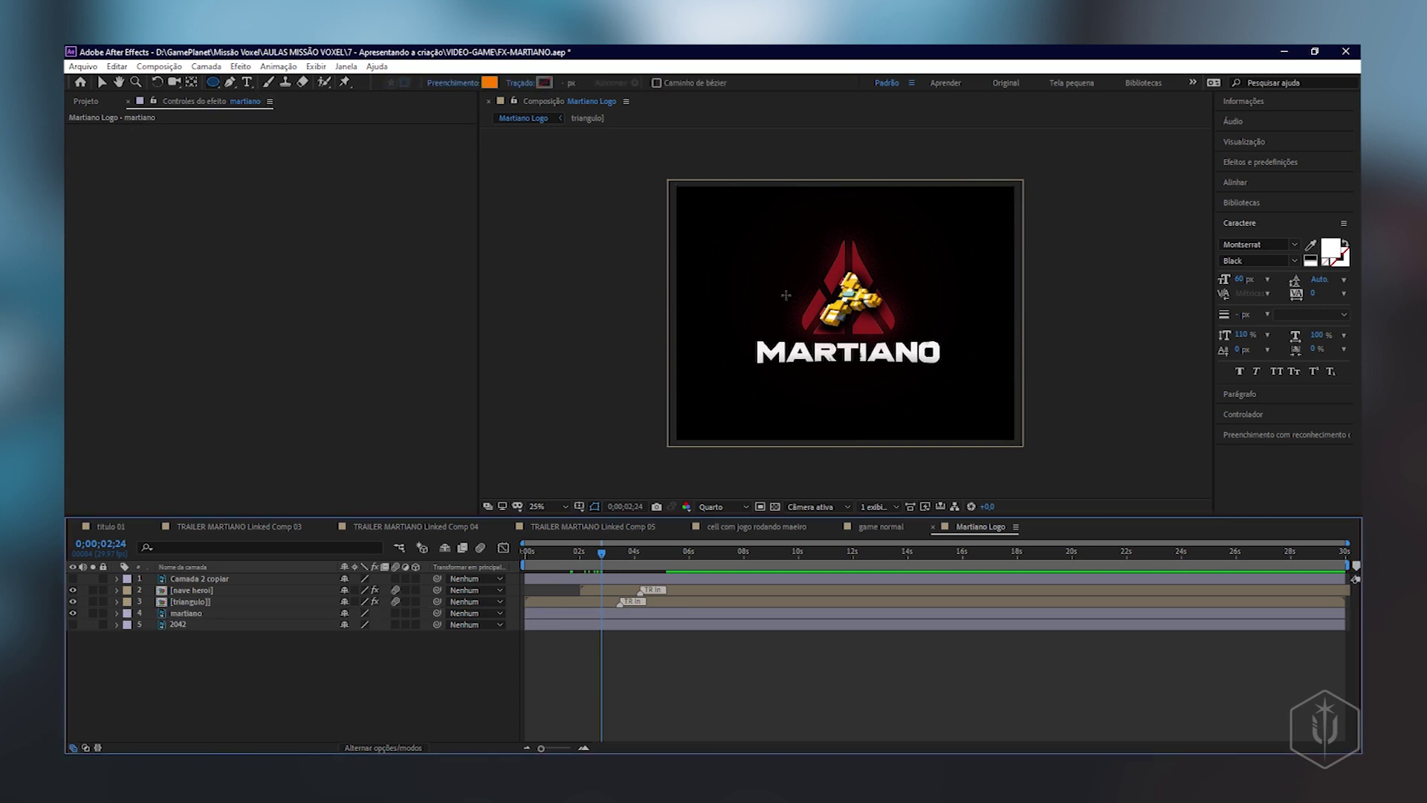
click(186, 625)
click(829, 449)
drag(735, 374, 927, 462)
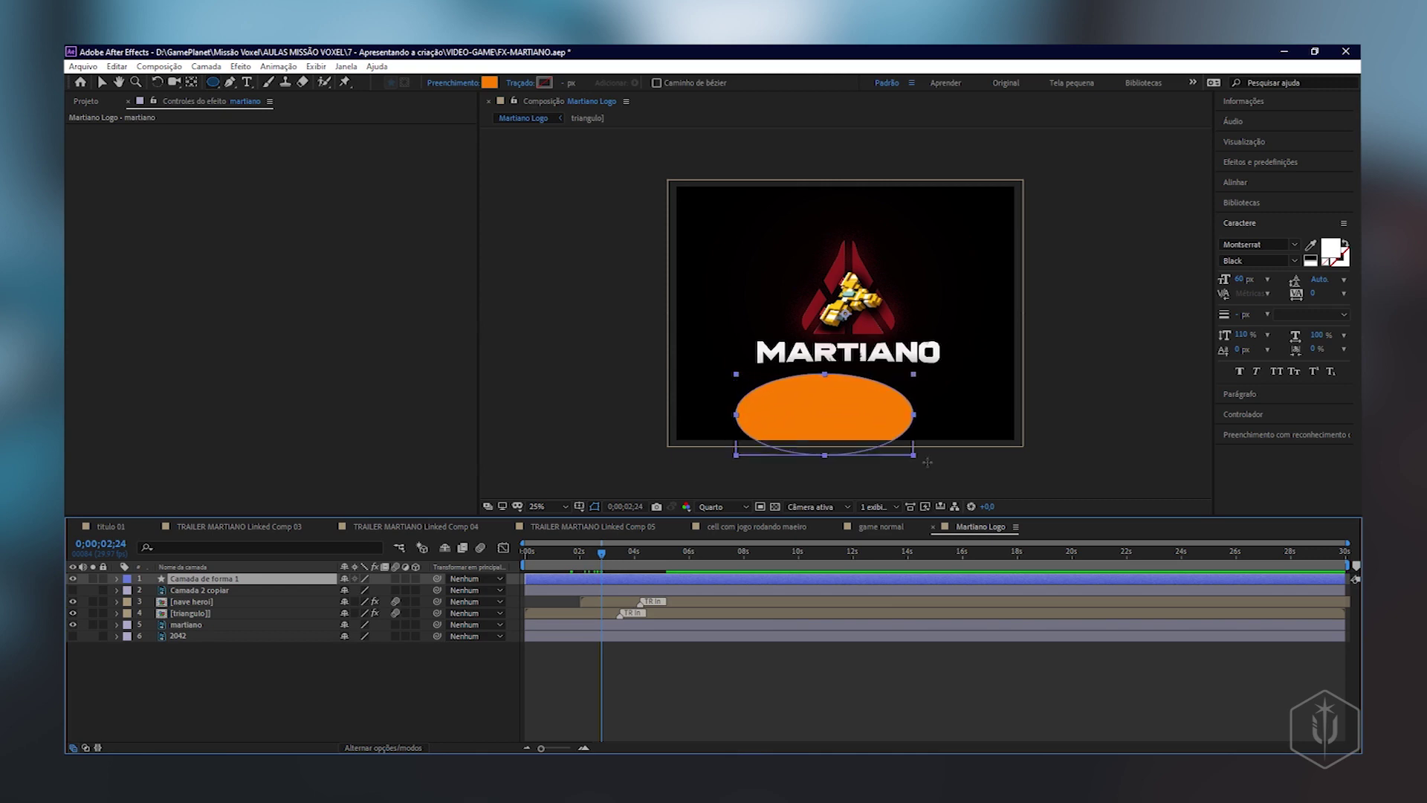
drag(927, 462, 1026, 532)
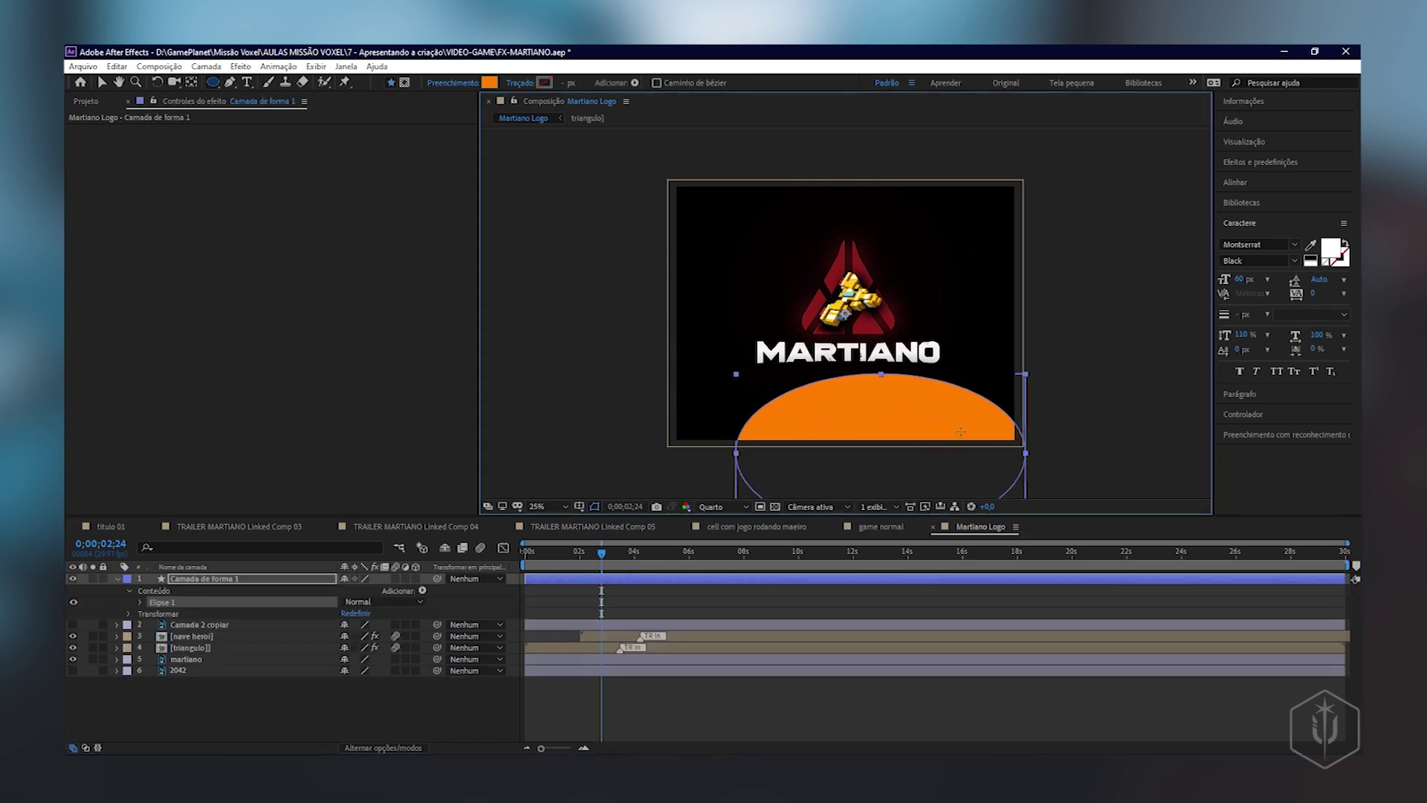
- Flatten and position the ellipse just below the MARTIANO title, moving its layer down the stack
key(v)
drag(941, 417, 912, 398)
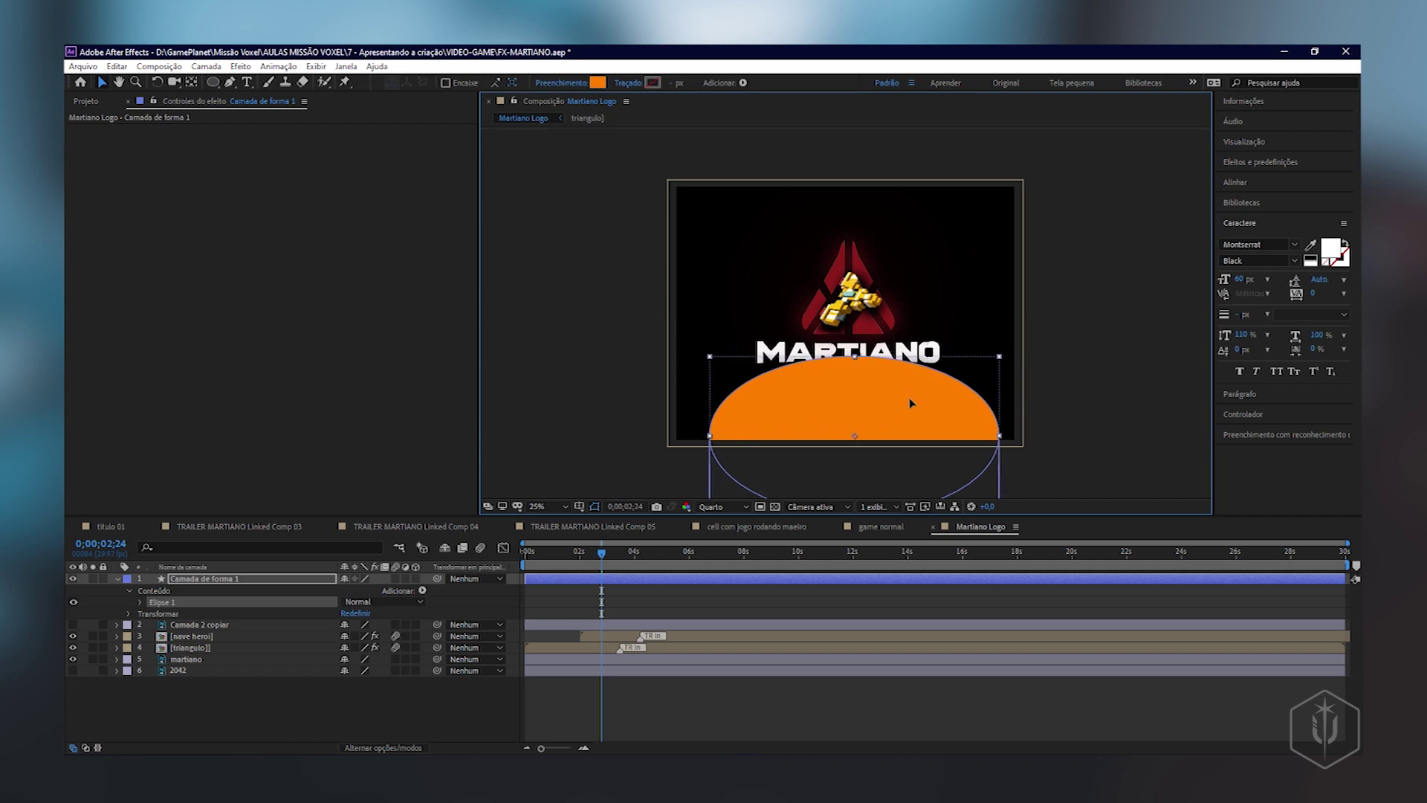
mouse_move(852, 354)
mouse_down()
mouse_move(856, 404)
mouse_move(853, 385)
mouse_up()
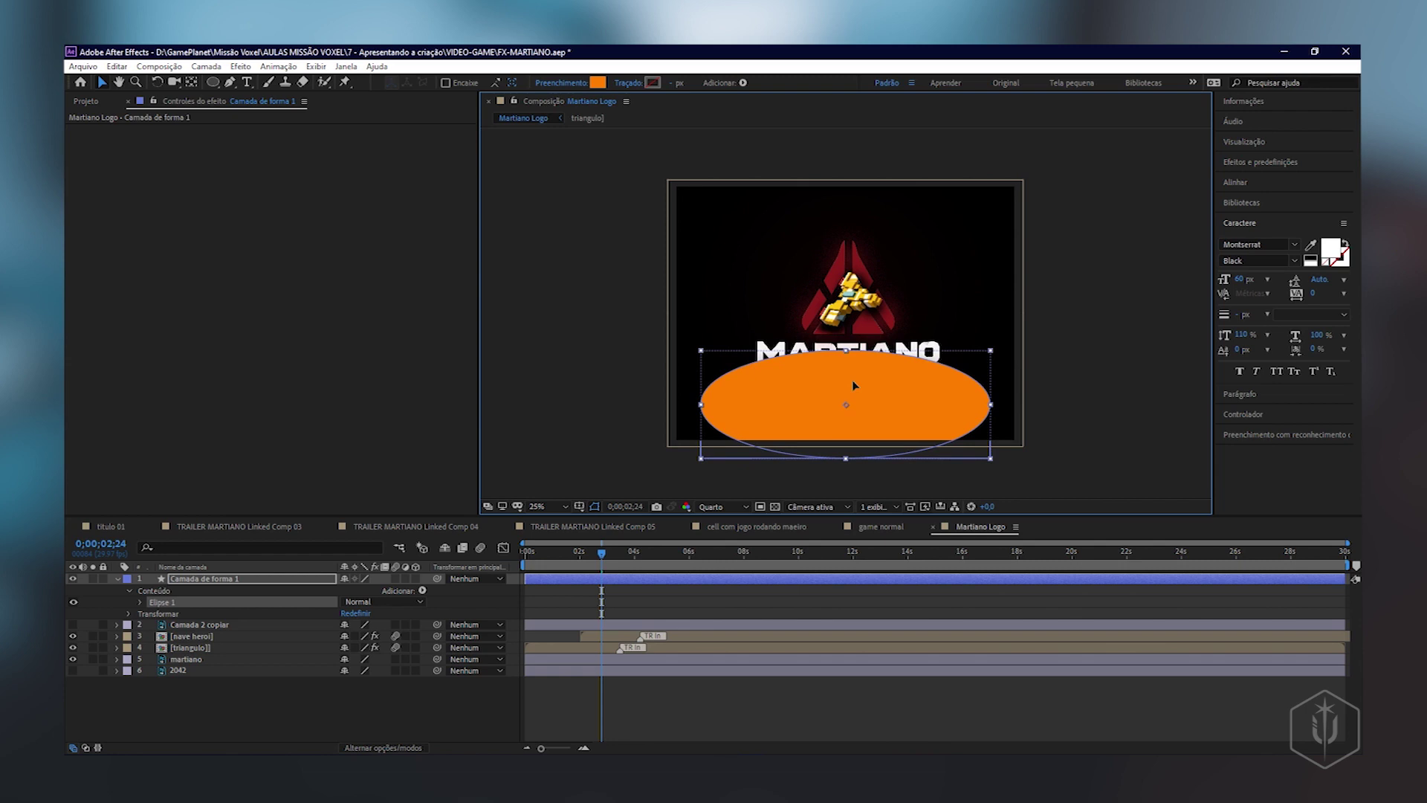
drag(853, 385, 853, 398)
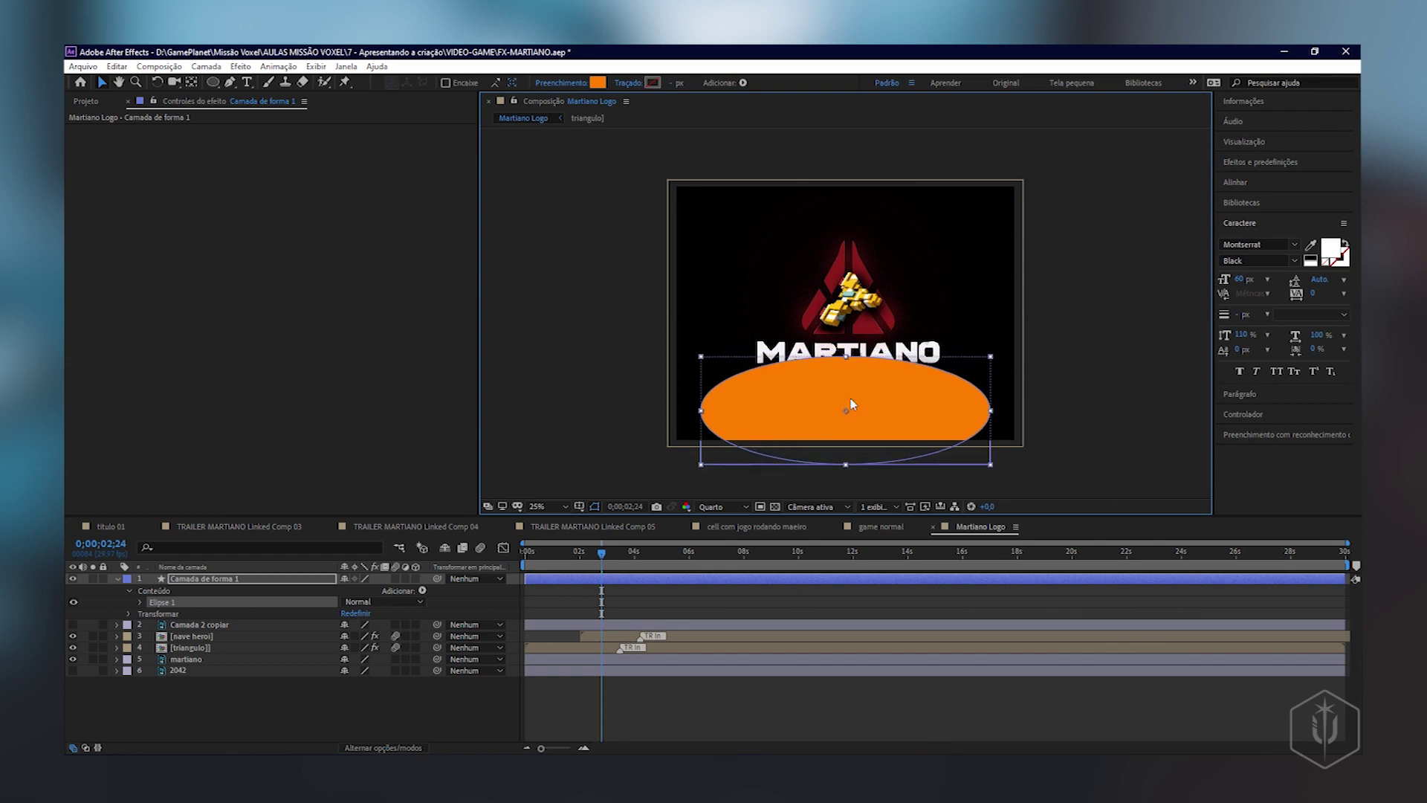
drag(847, 466, 845, 455)
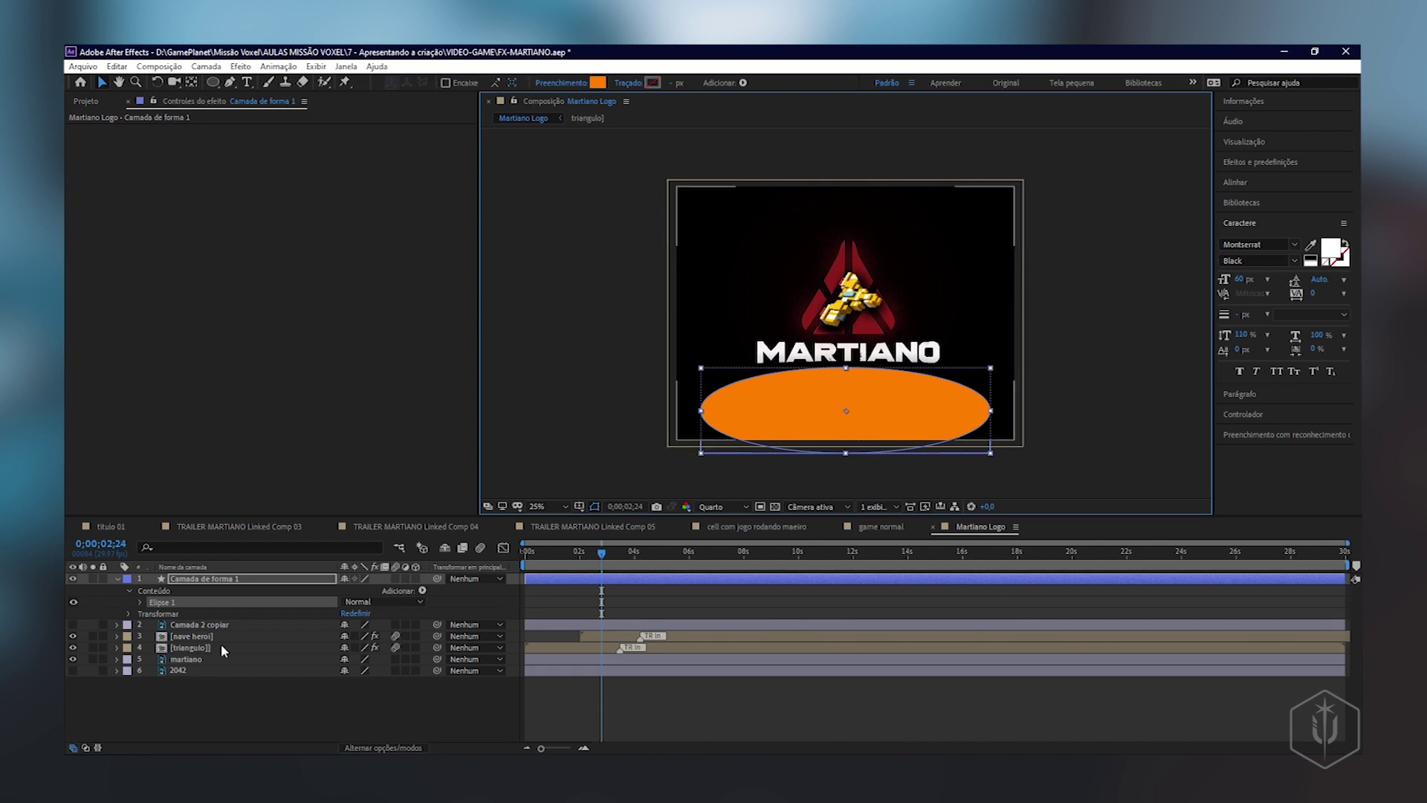
drag(238, 587, 256, 652)
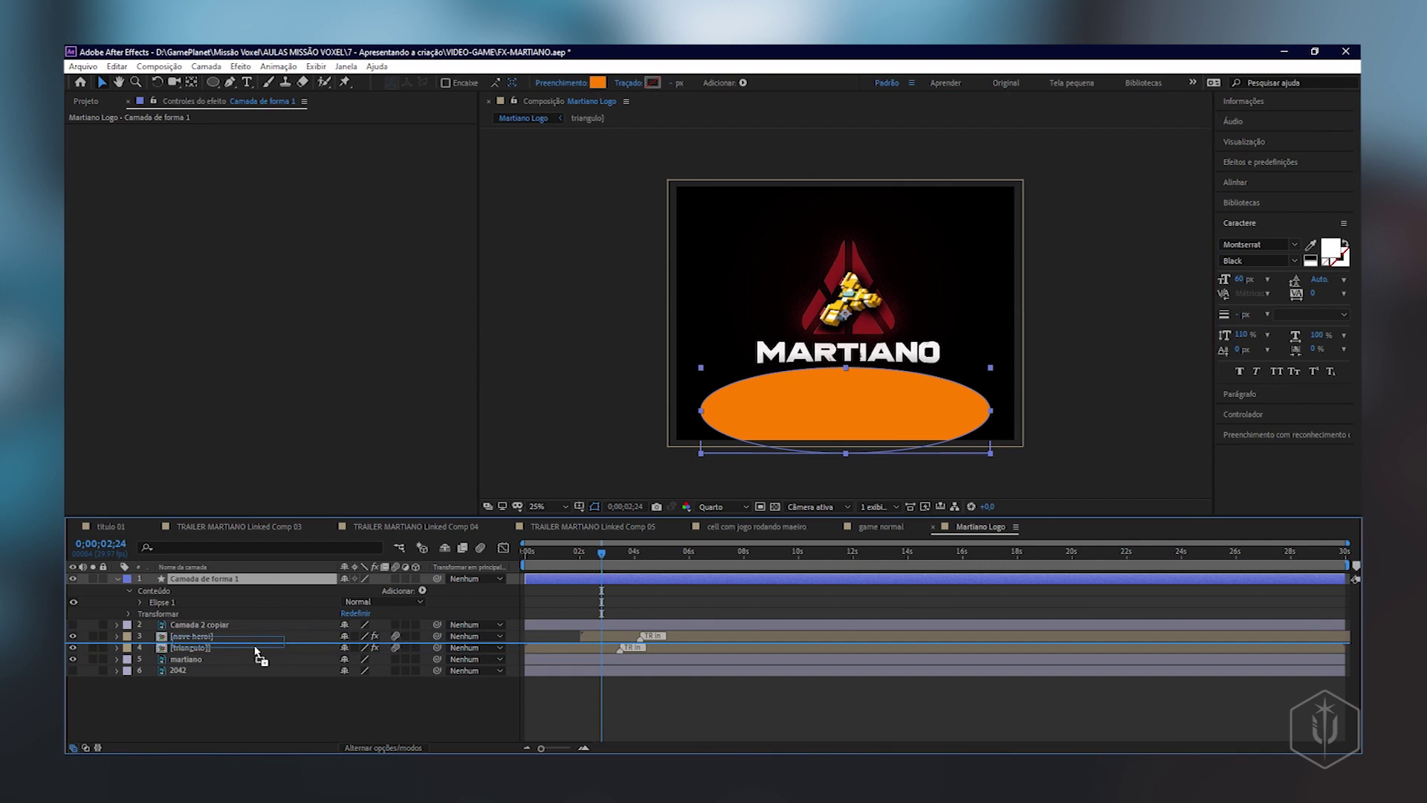
- Place the ellipse layer beneath triangulo, show the Modes/Track Matte columns, and select martiano
drag(256, 651, 259, 658)
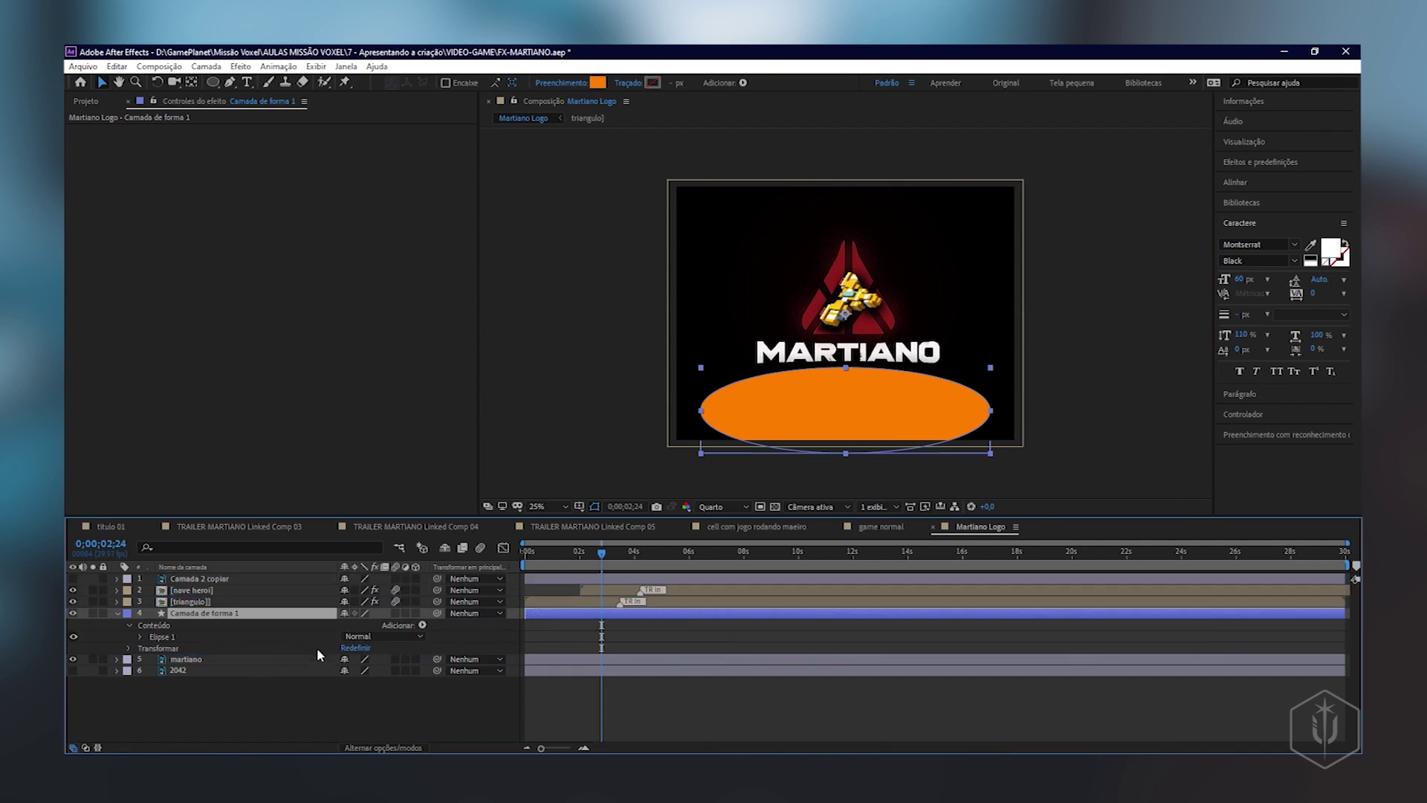
key(F4)
click(194, 601)
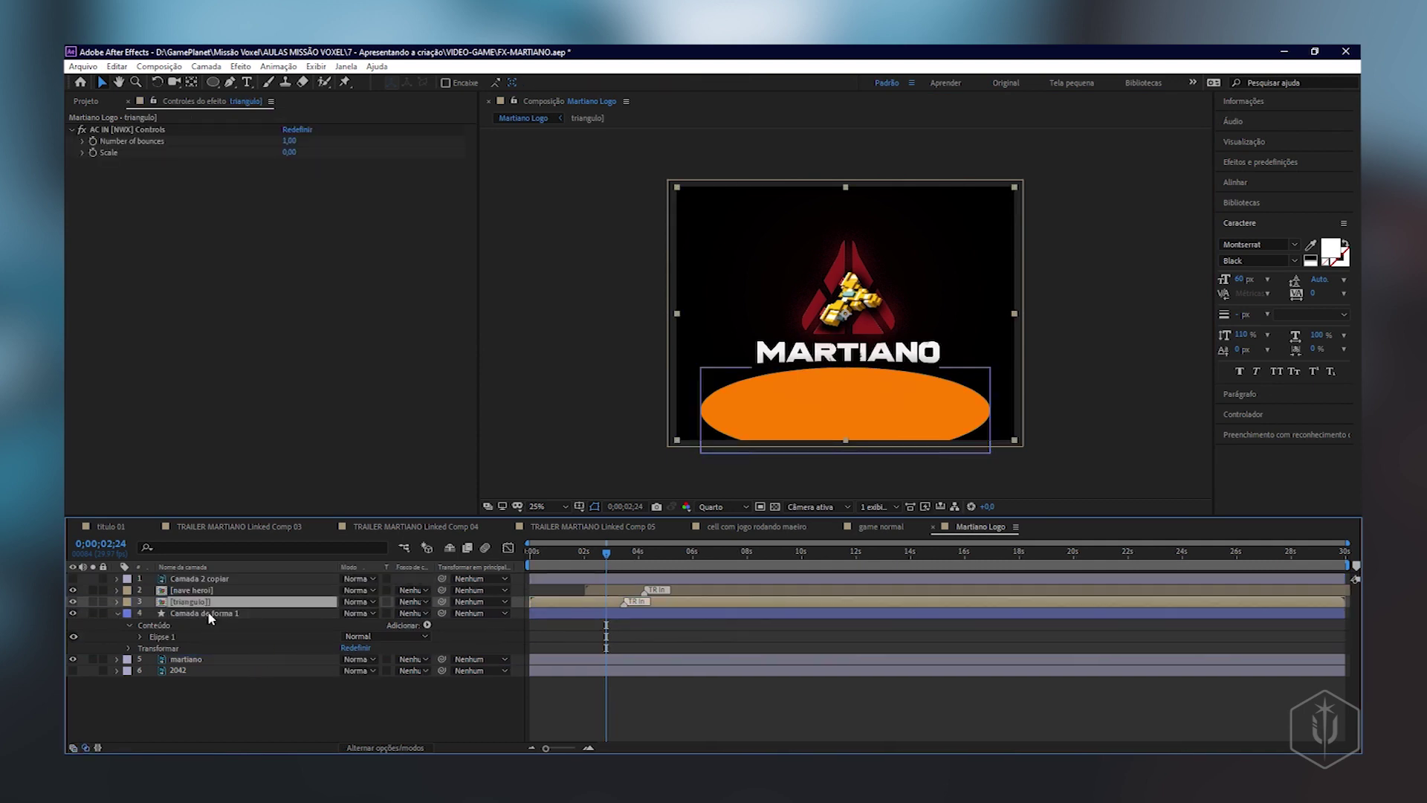
click(208, 657)
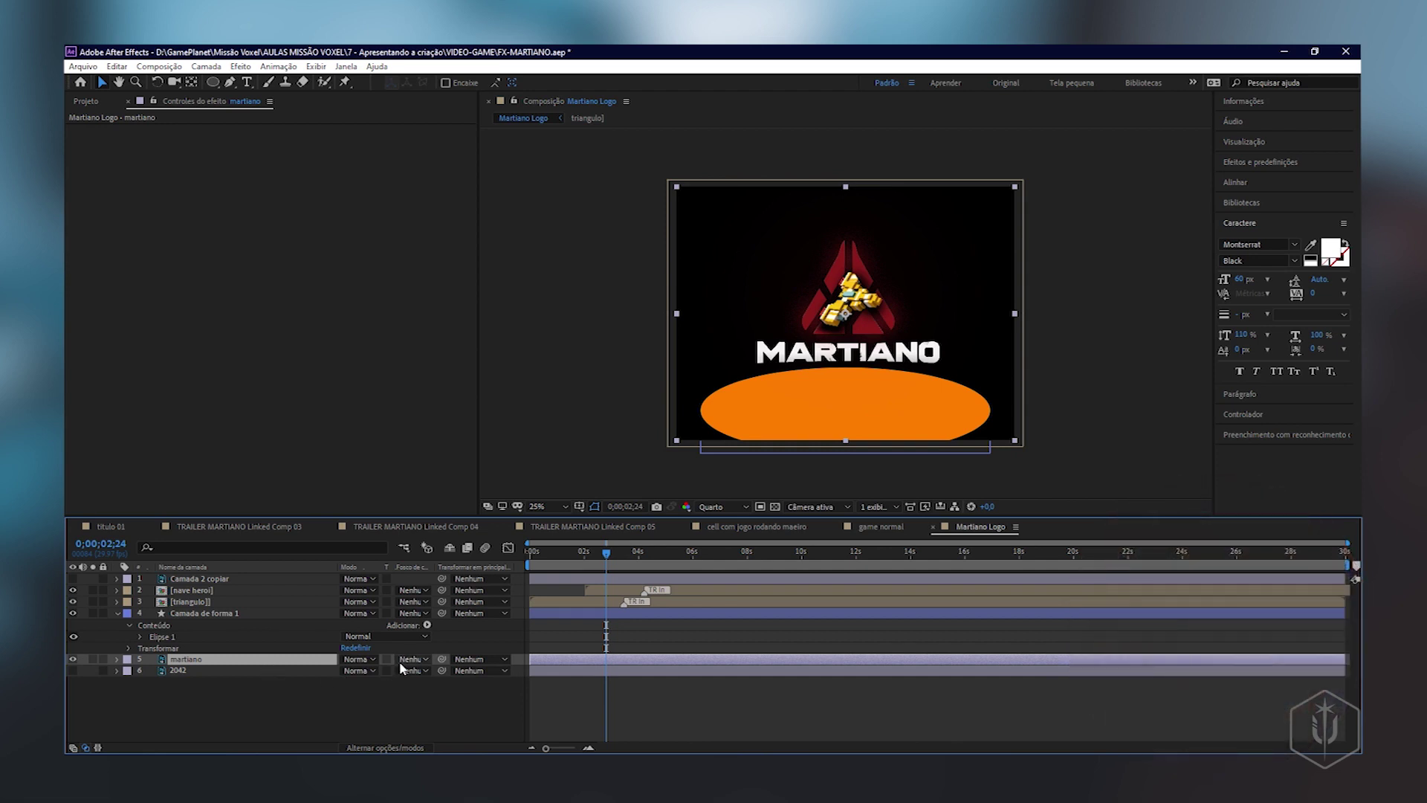
key(p)
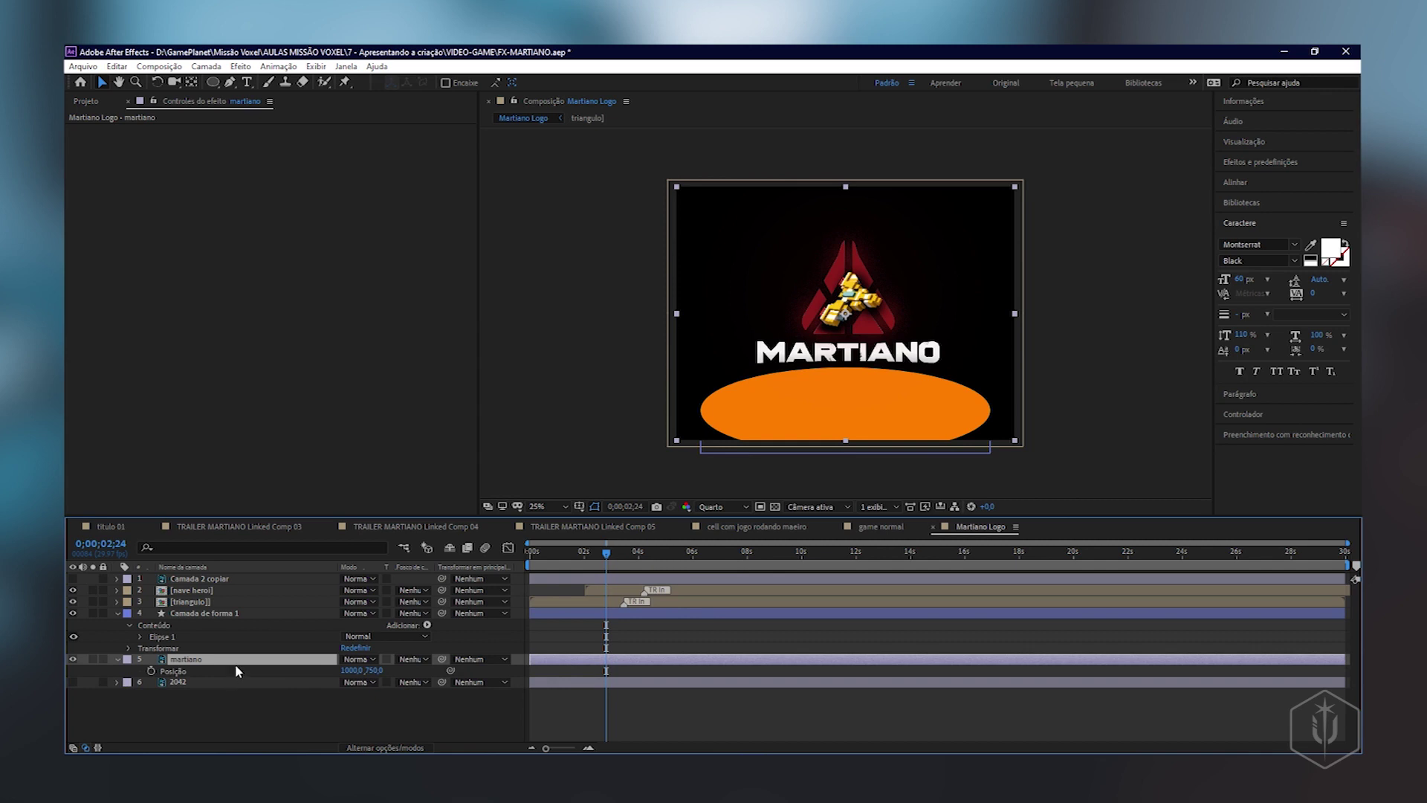
- Keyframe martiano's Position at 1000,996 on 0;00;01;28, rising to 1000,750, and preview
click(152, 671)
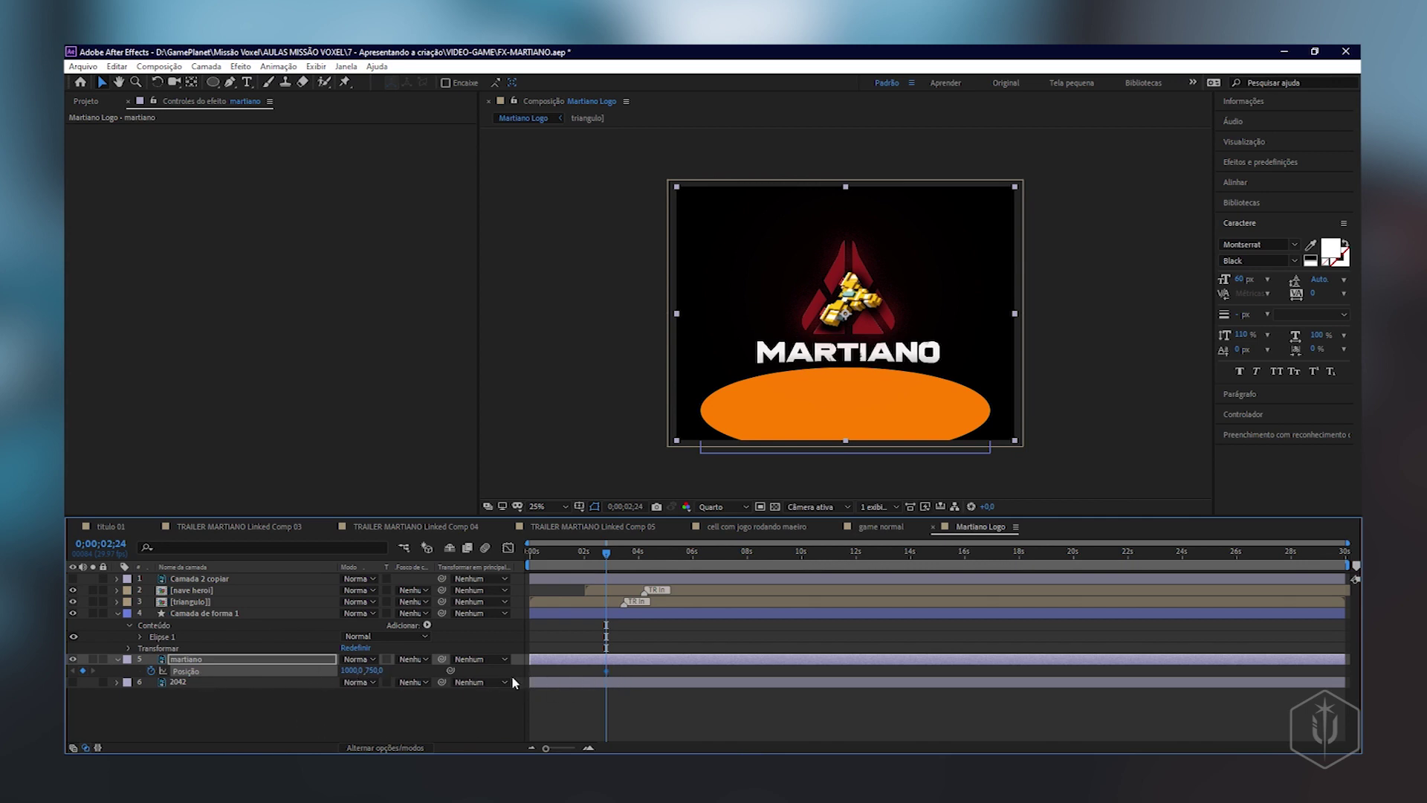
drag(606, 554, 583, 563)
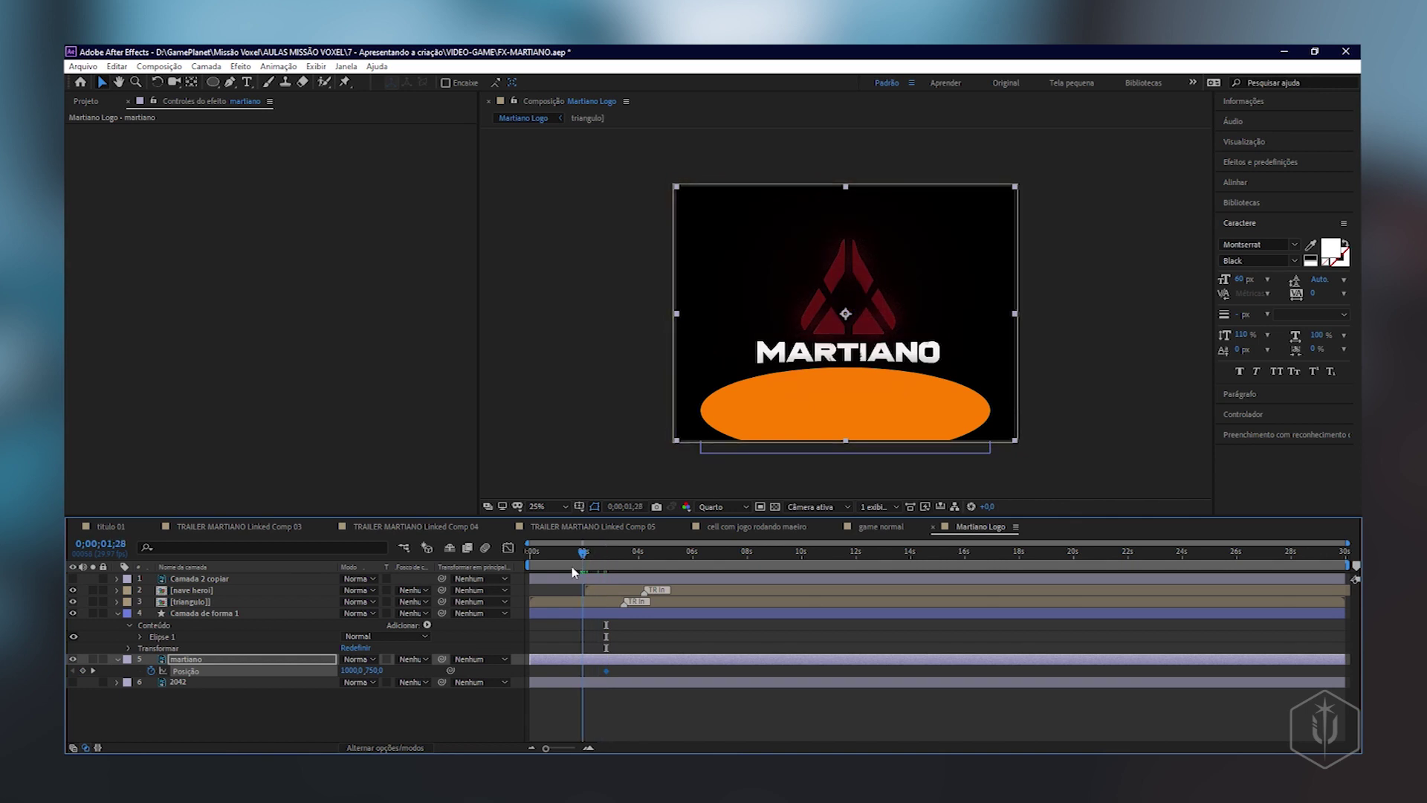
mouse_move(361, 671)
mouse_down()
mouse_move(363, 682)
mouse_move(528, 672)
mouse_up()
key(ctrl+z)
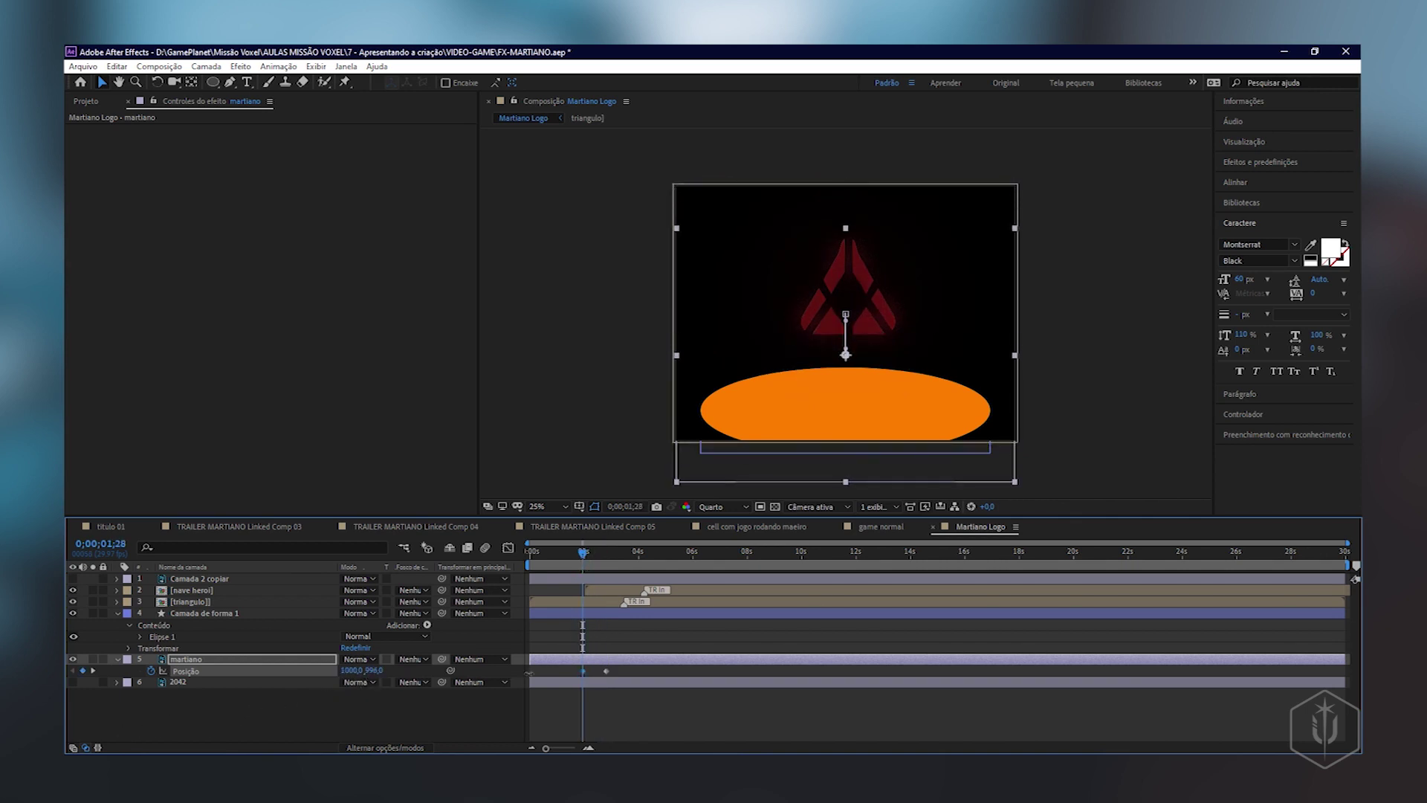
key(space)
key(space)
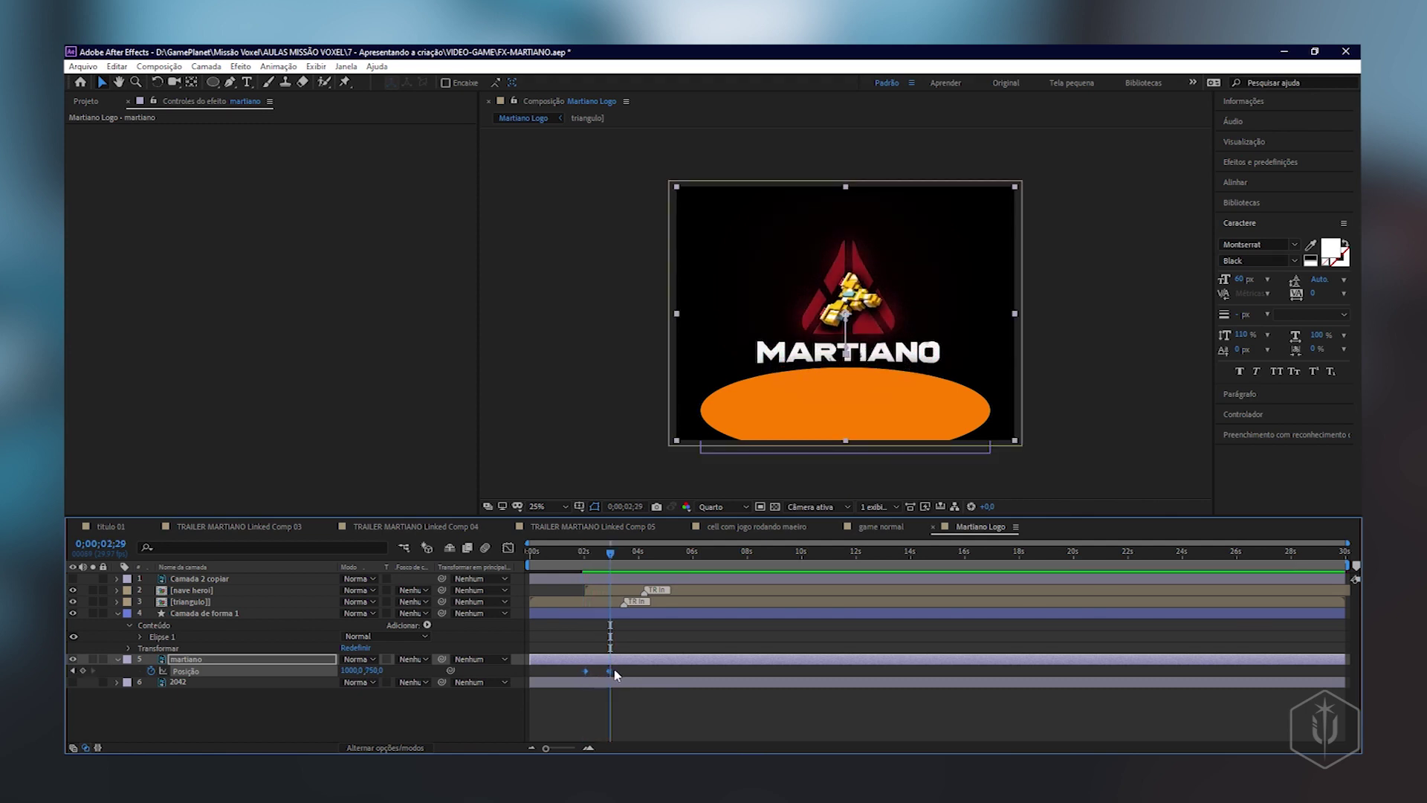
- Retime both position keyframes slightly later and preview from 0;00;01;12
drag(614, 674, 658, 669)
key(space)
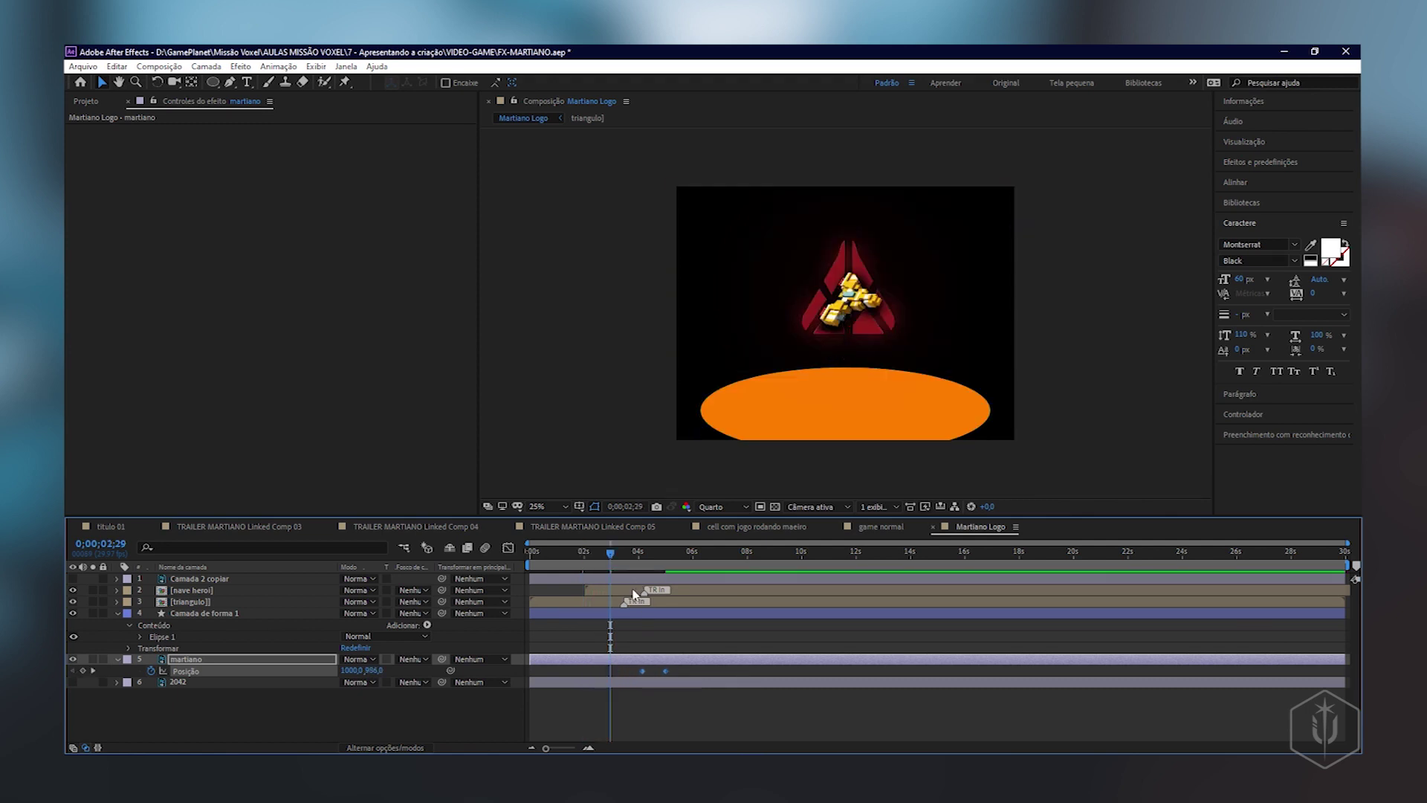
drag(645, 674, 628, 673)
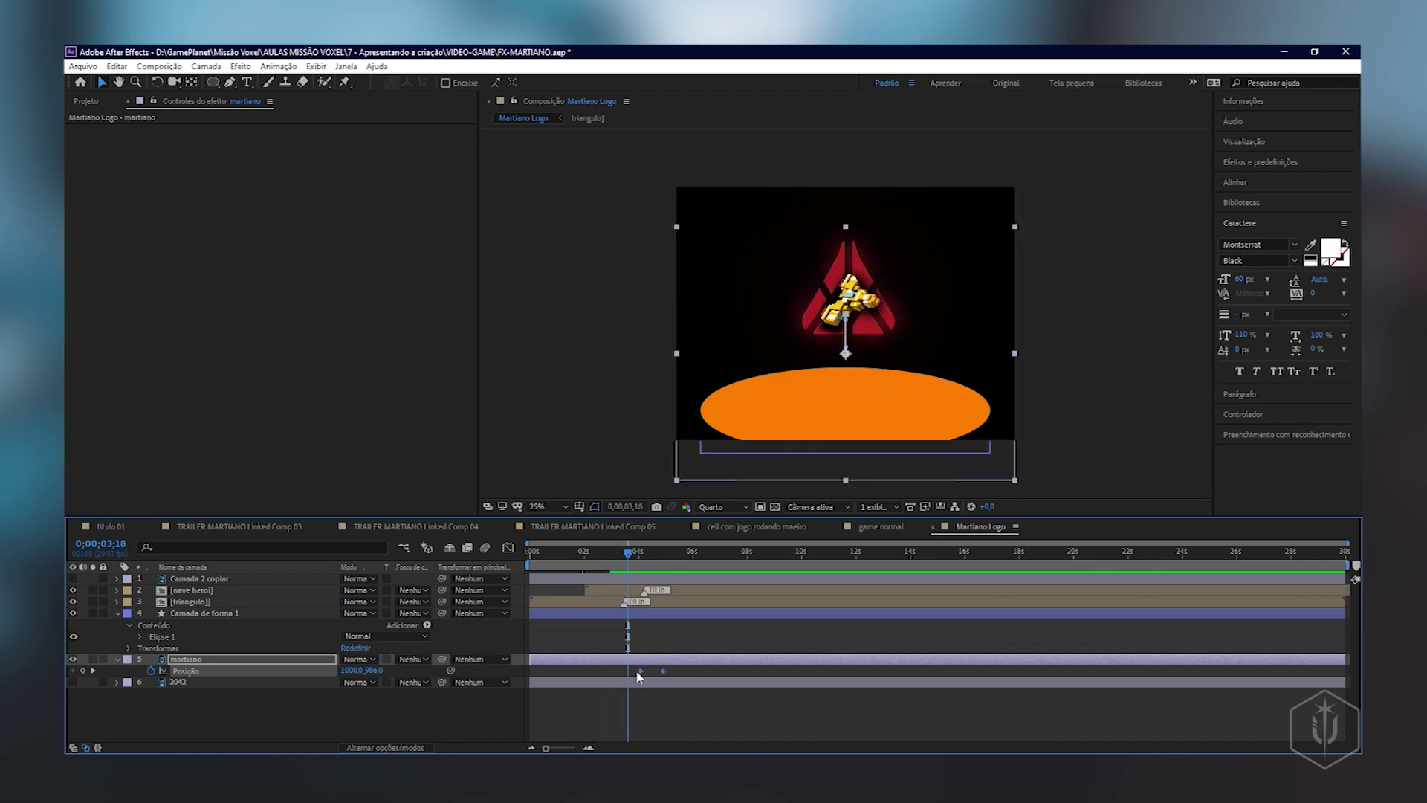
click(565, 563)
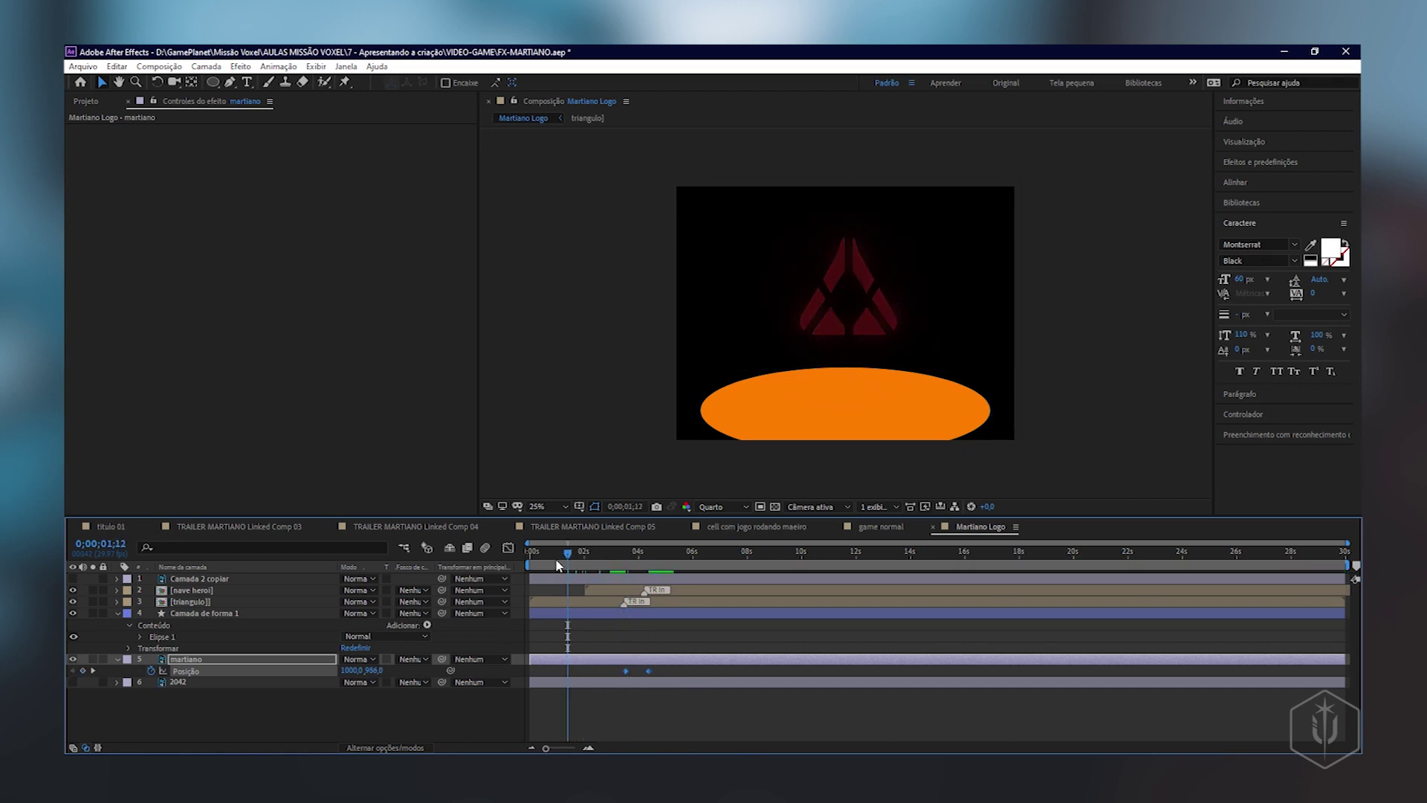
key(space)
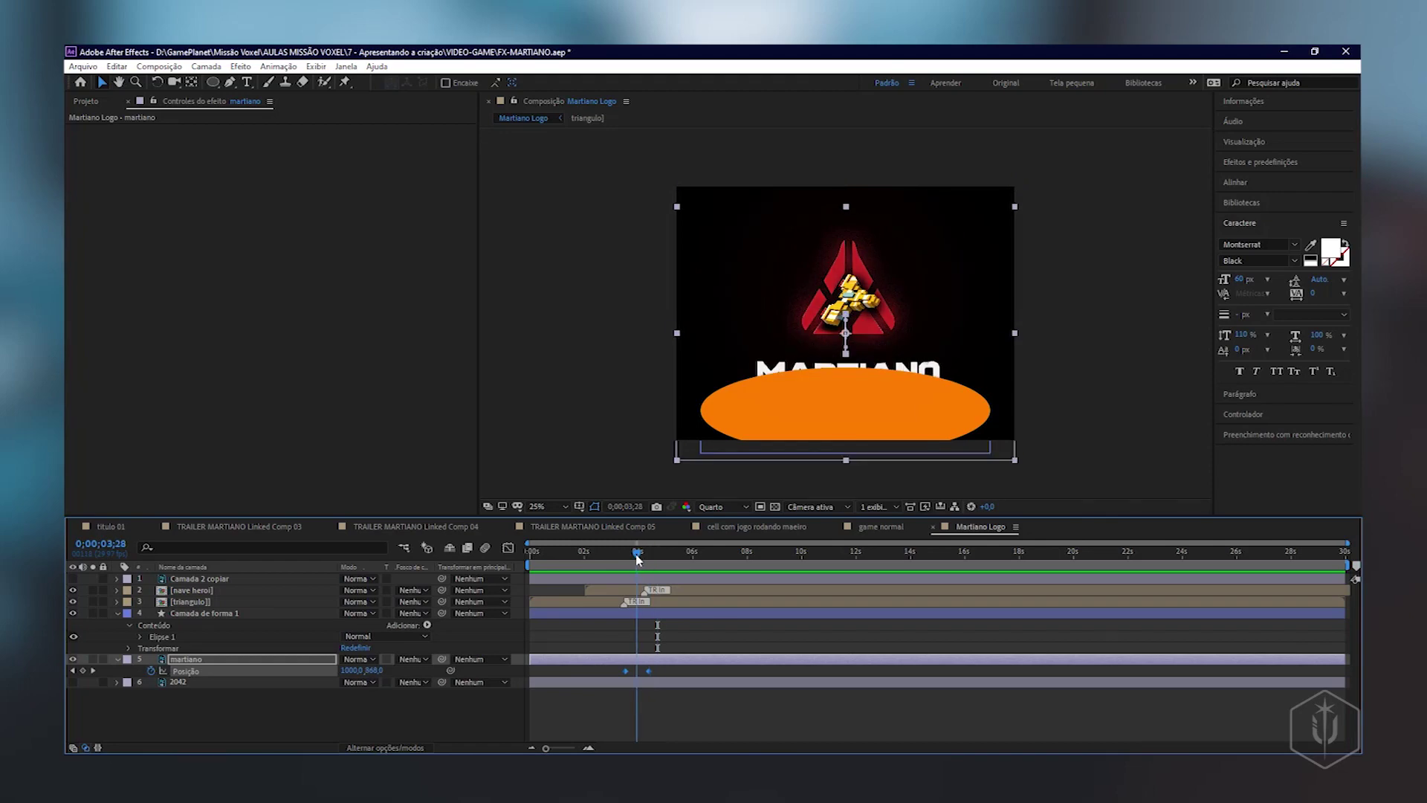
click(637, 558)
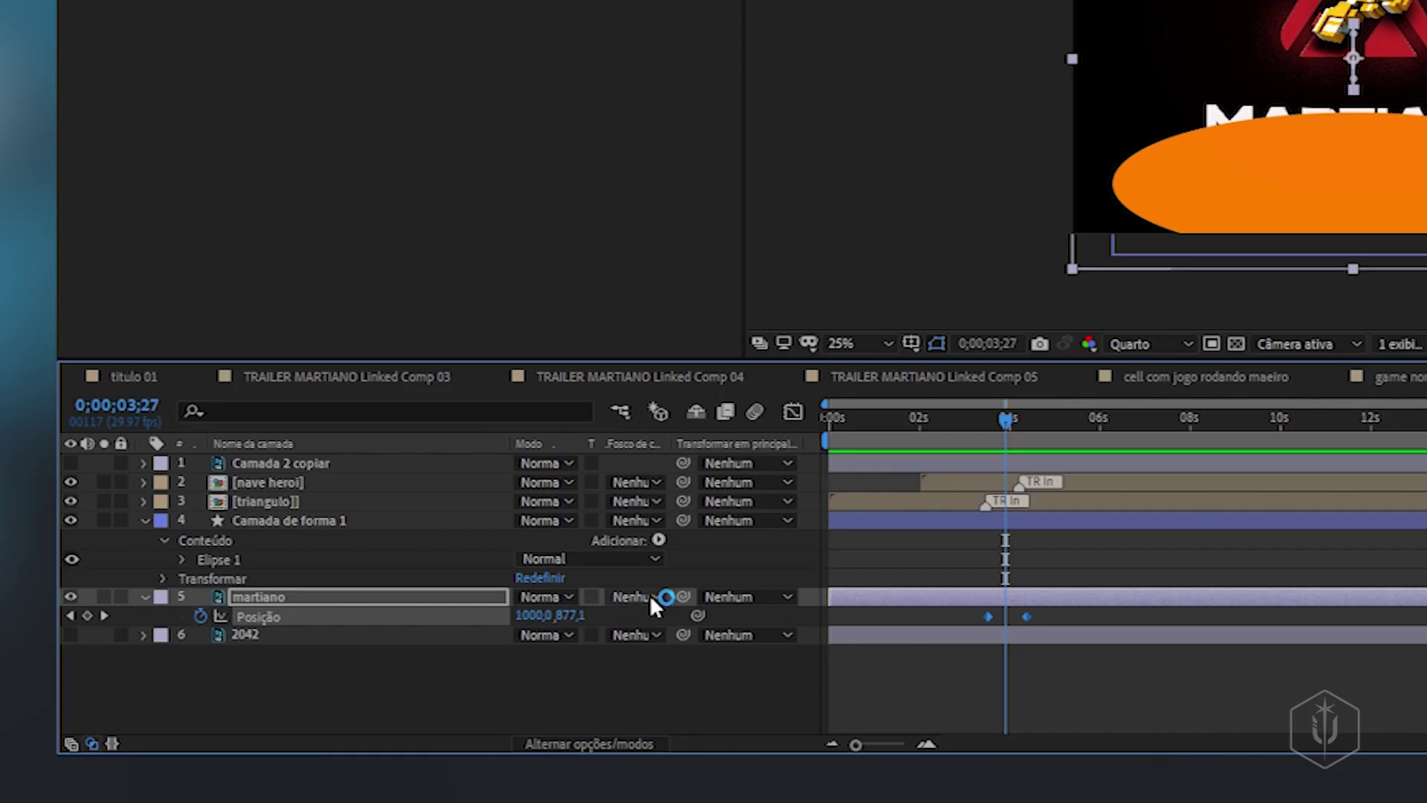
- Matte the martiano text with Camada de forma 1's Alpha Inverted Matte, check the reveal, open its position graph
click(650, 596)
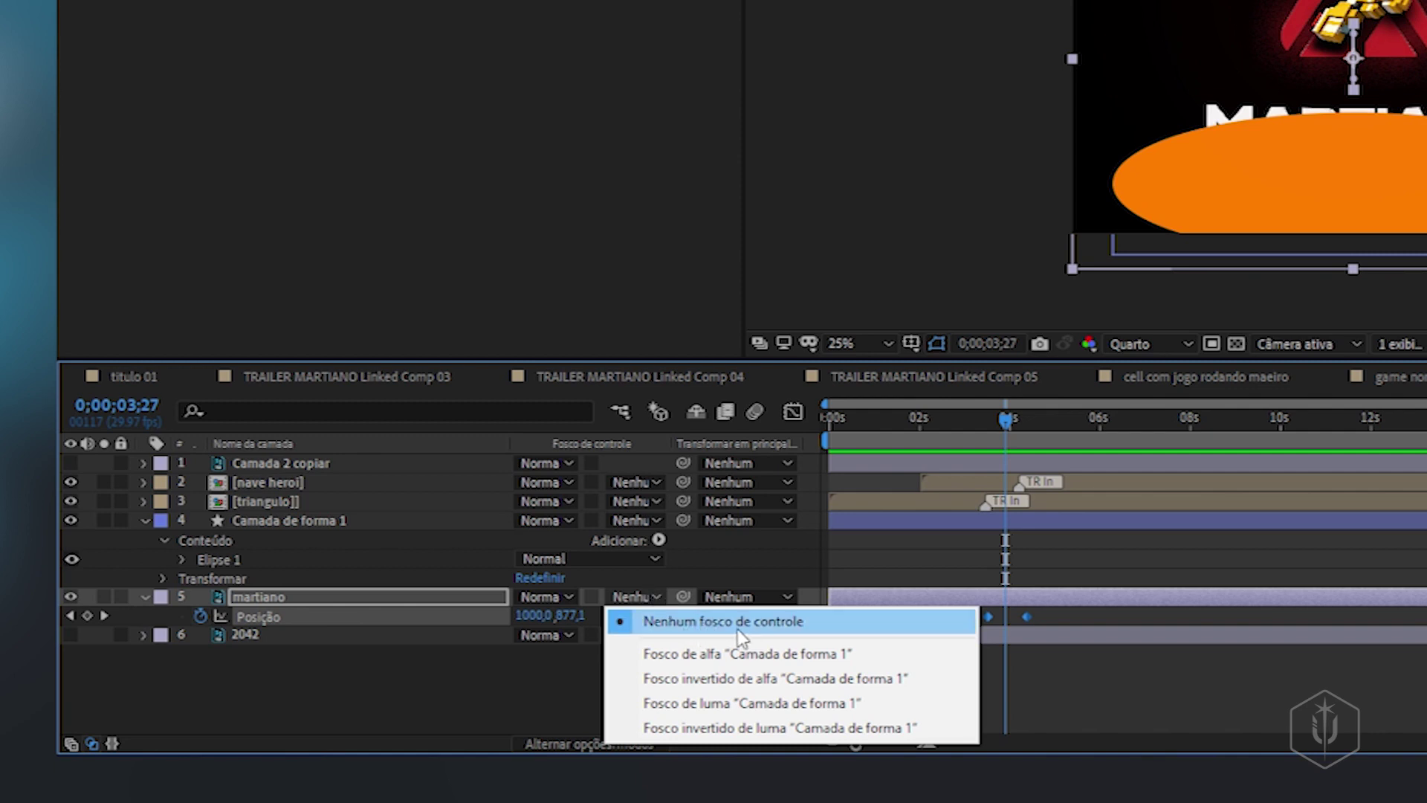
click(768, 678)
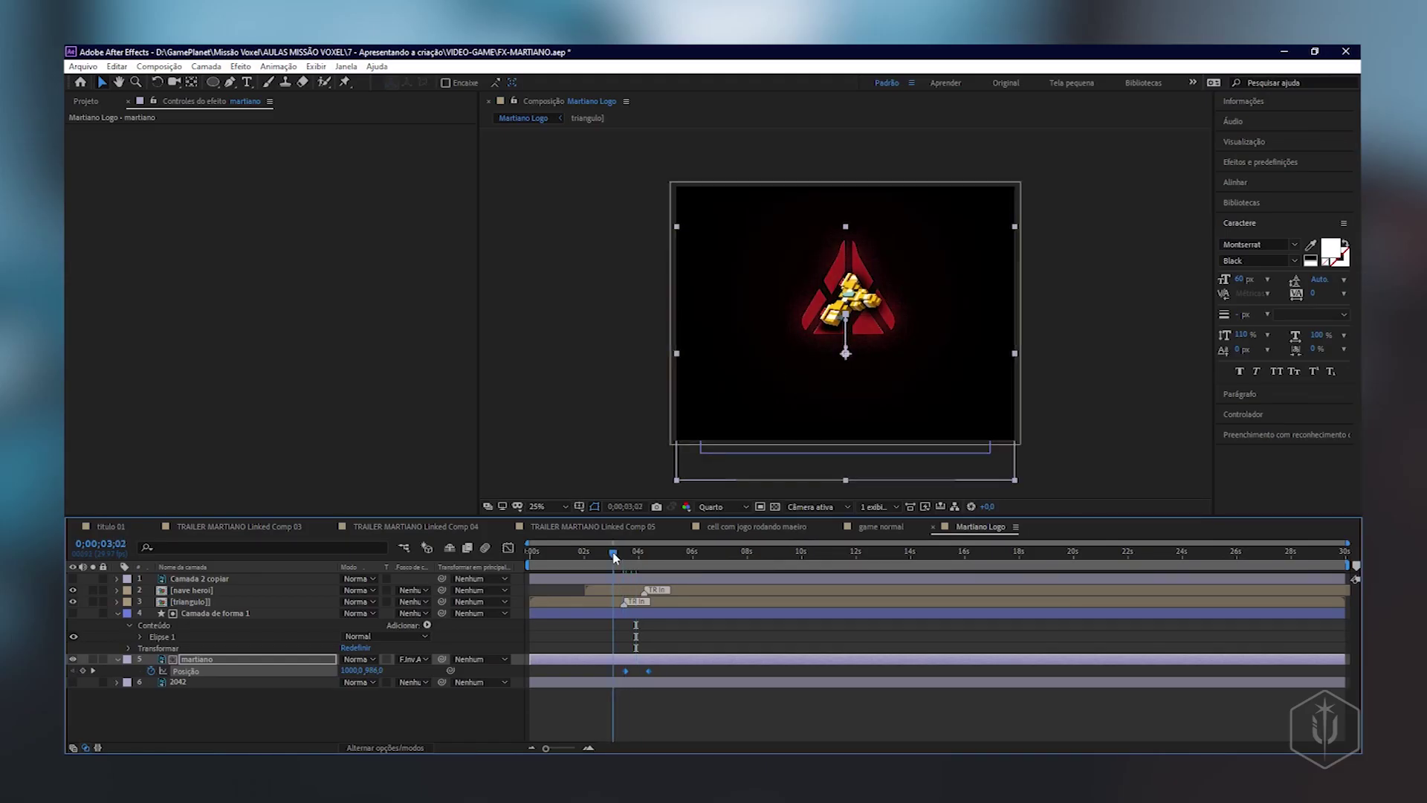
drag(635, 553, 613, 554)
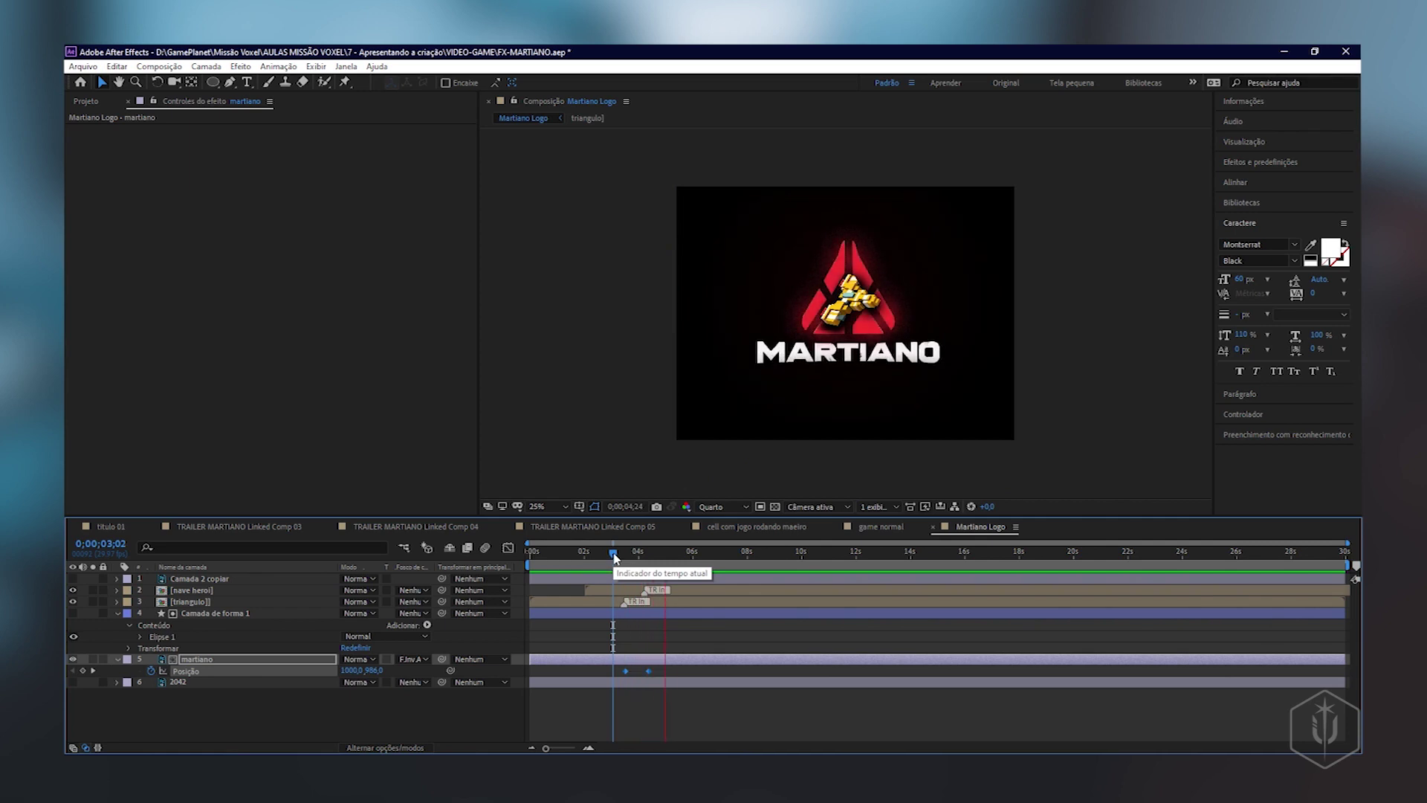
key(space)
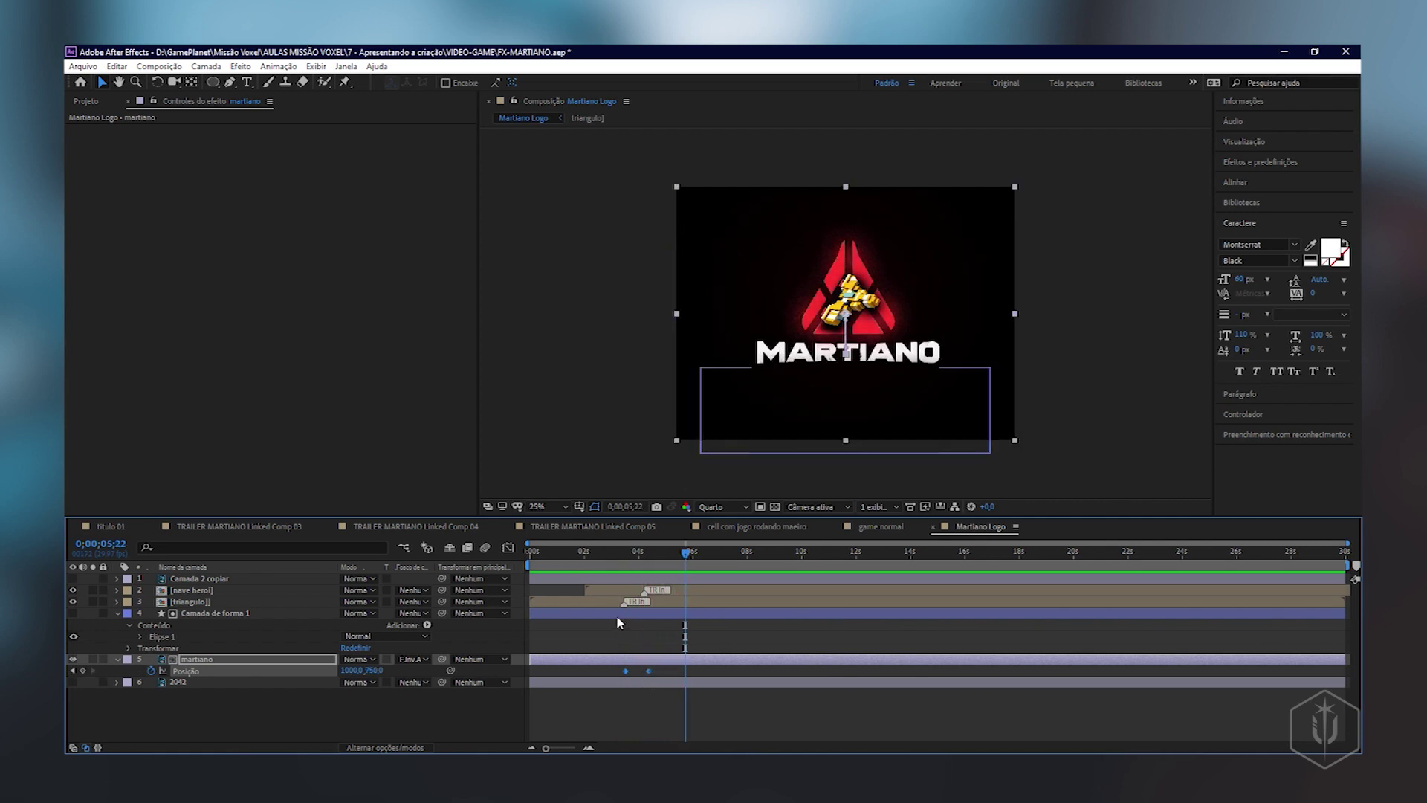
click(509, 547)
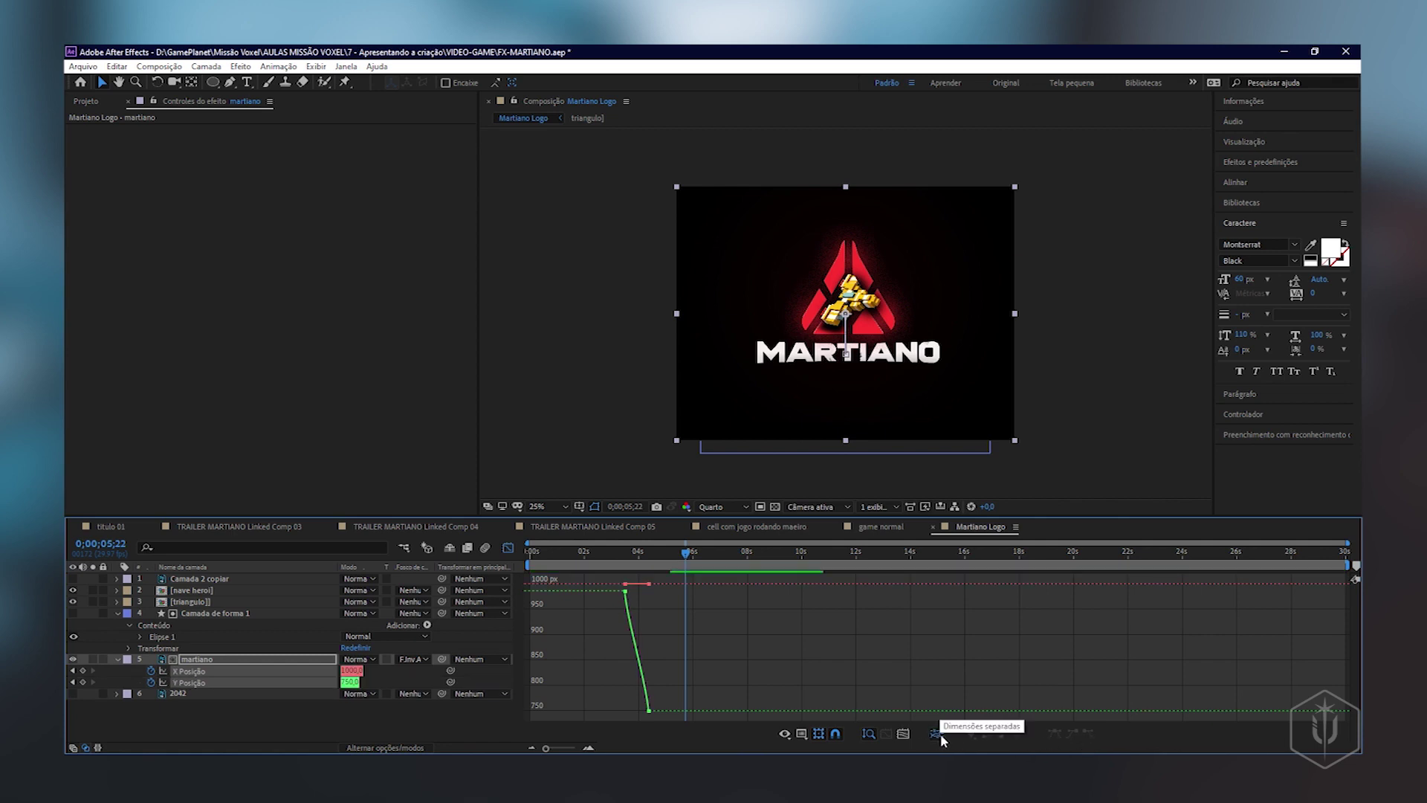
- Apply Easy Ease to the lower and upper Y Posição keyframes, then preview the rise from 0;00;03;03
click(650, 712)
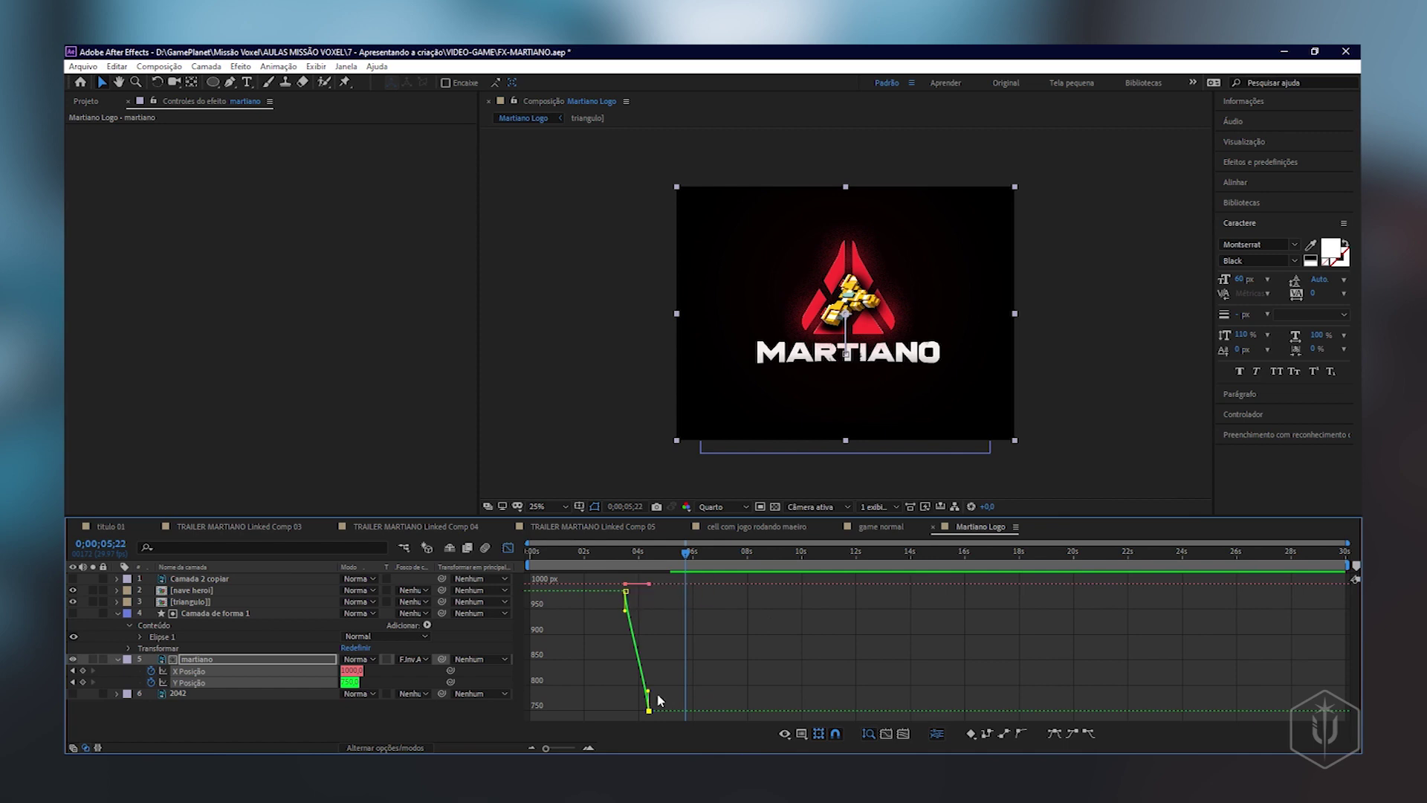
key(F9)
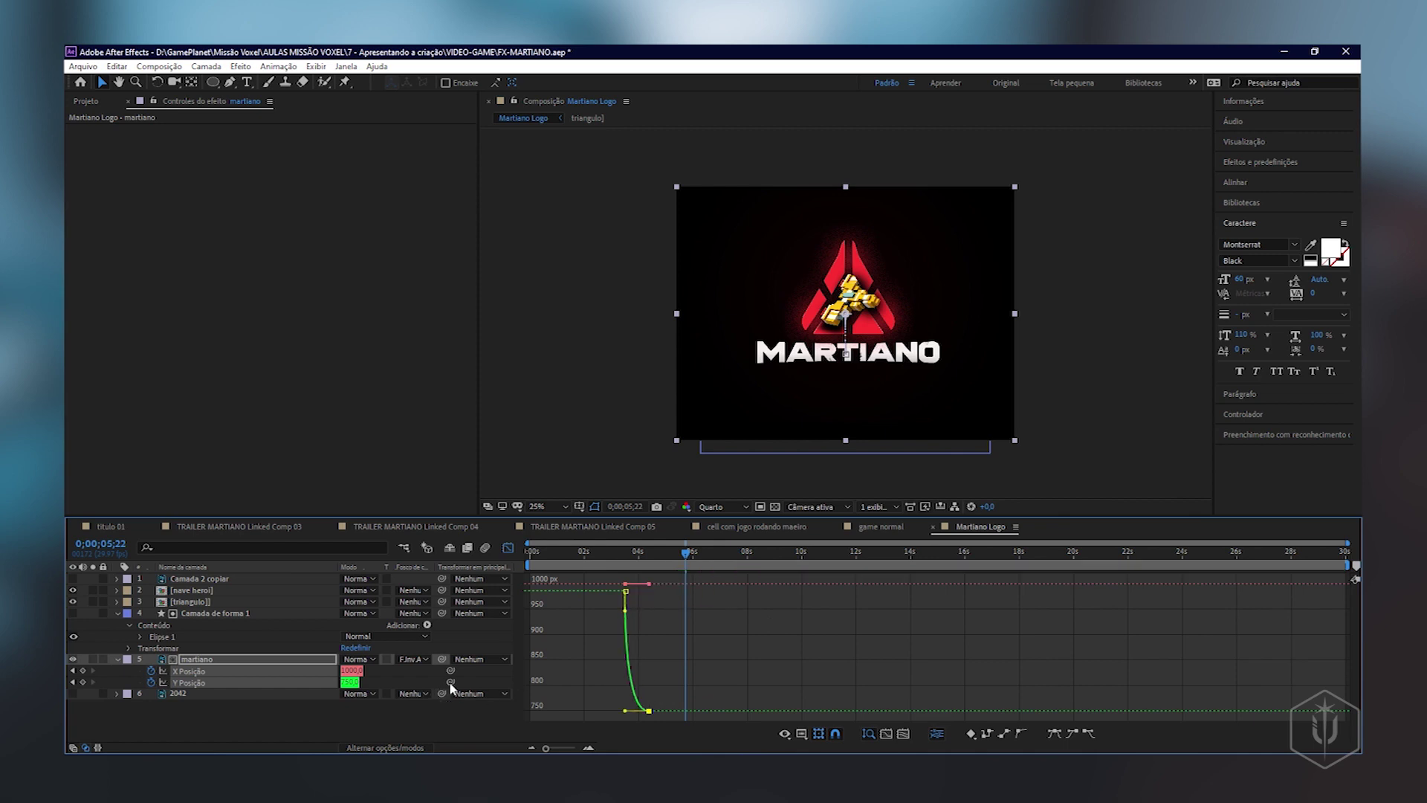
click(625, 591)
key(F9)
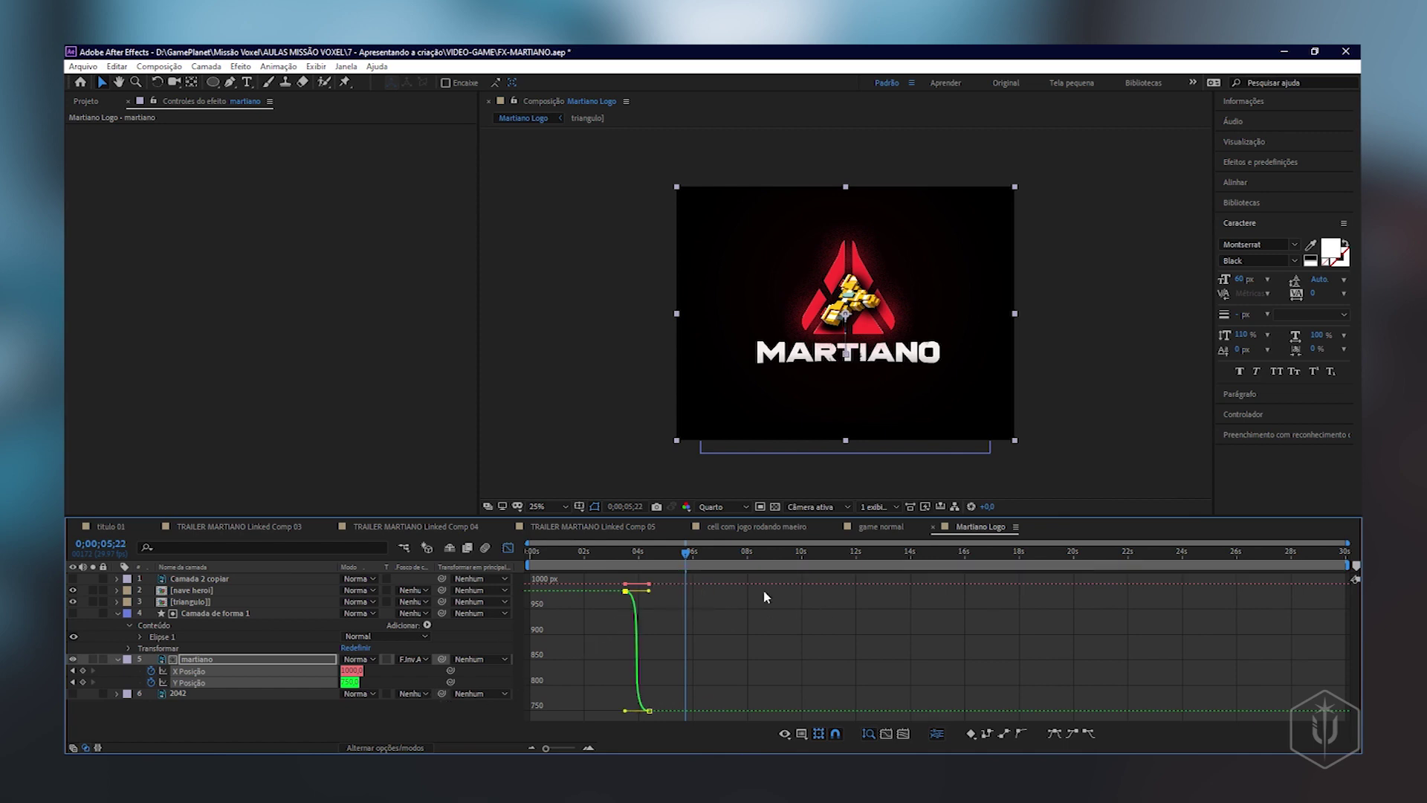
drag(637, 558, 617, 565)
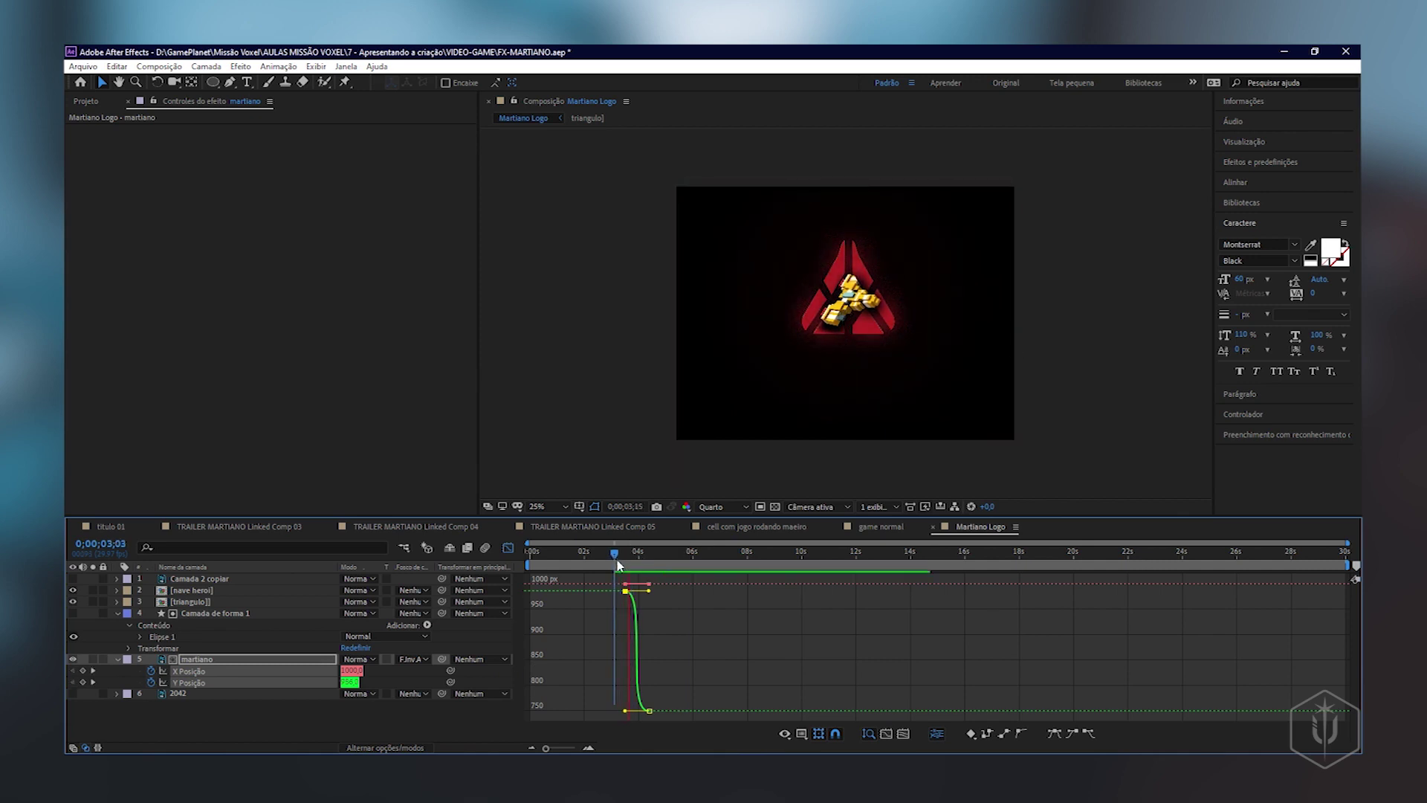
key(space)
key(space)
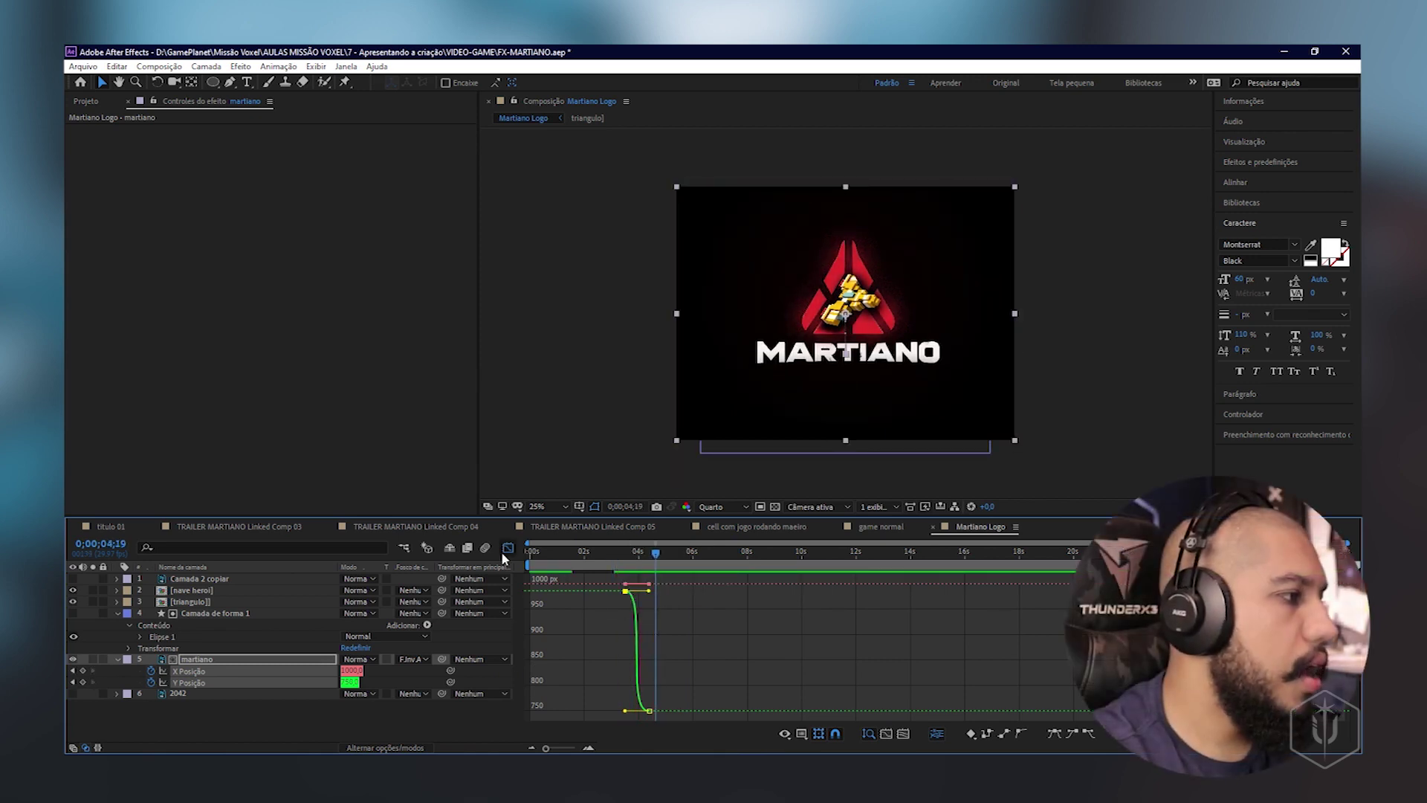
- Shift the martiano position keyframes later and preview the rise from 0;00;02;24 and 0;00;03;06
click(506, 550)
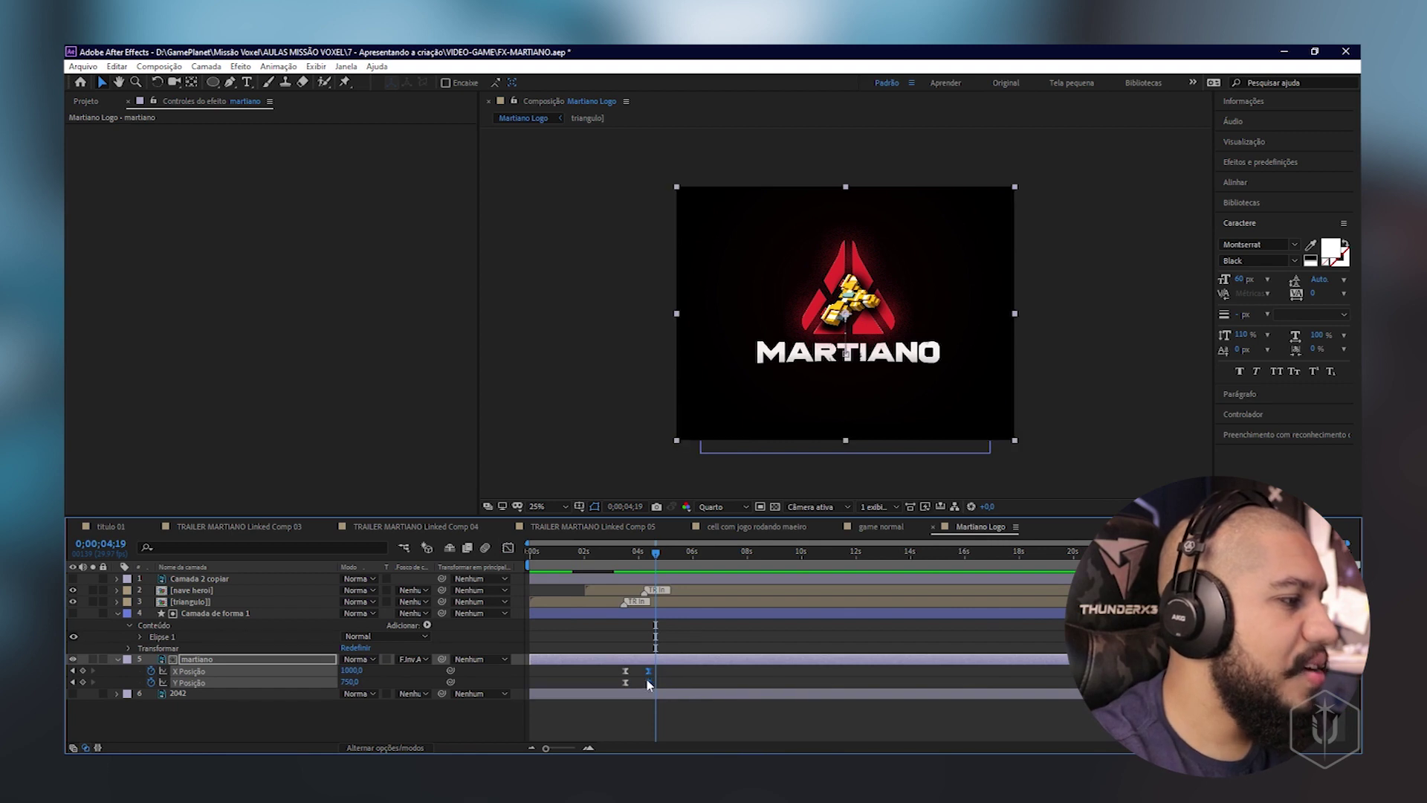
drag(648, 681, 674, 682)
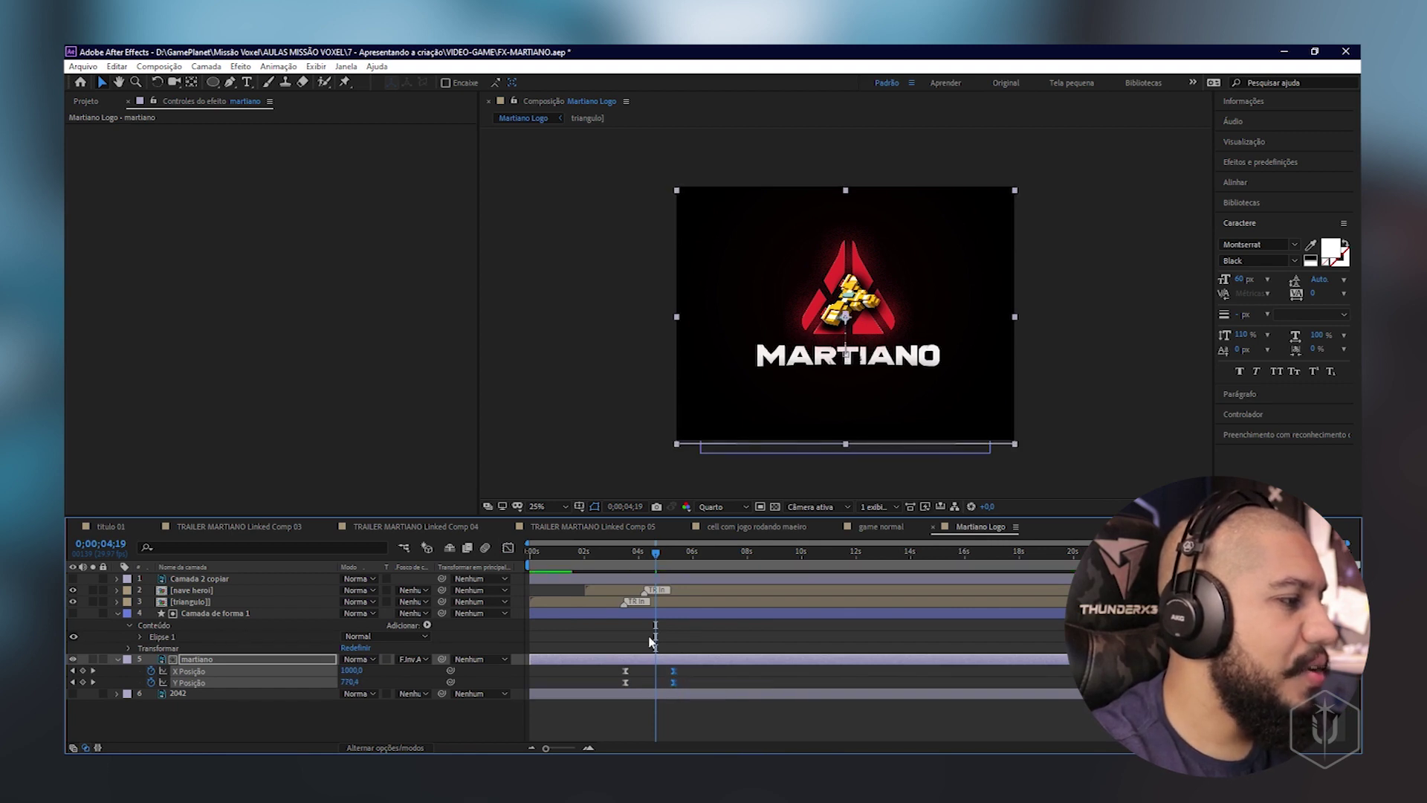
click(607, 554)
key(space)
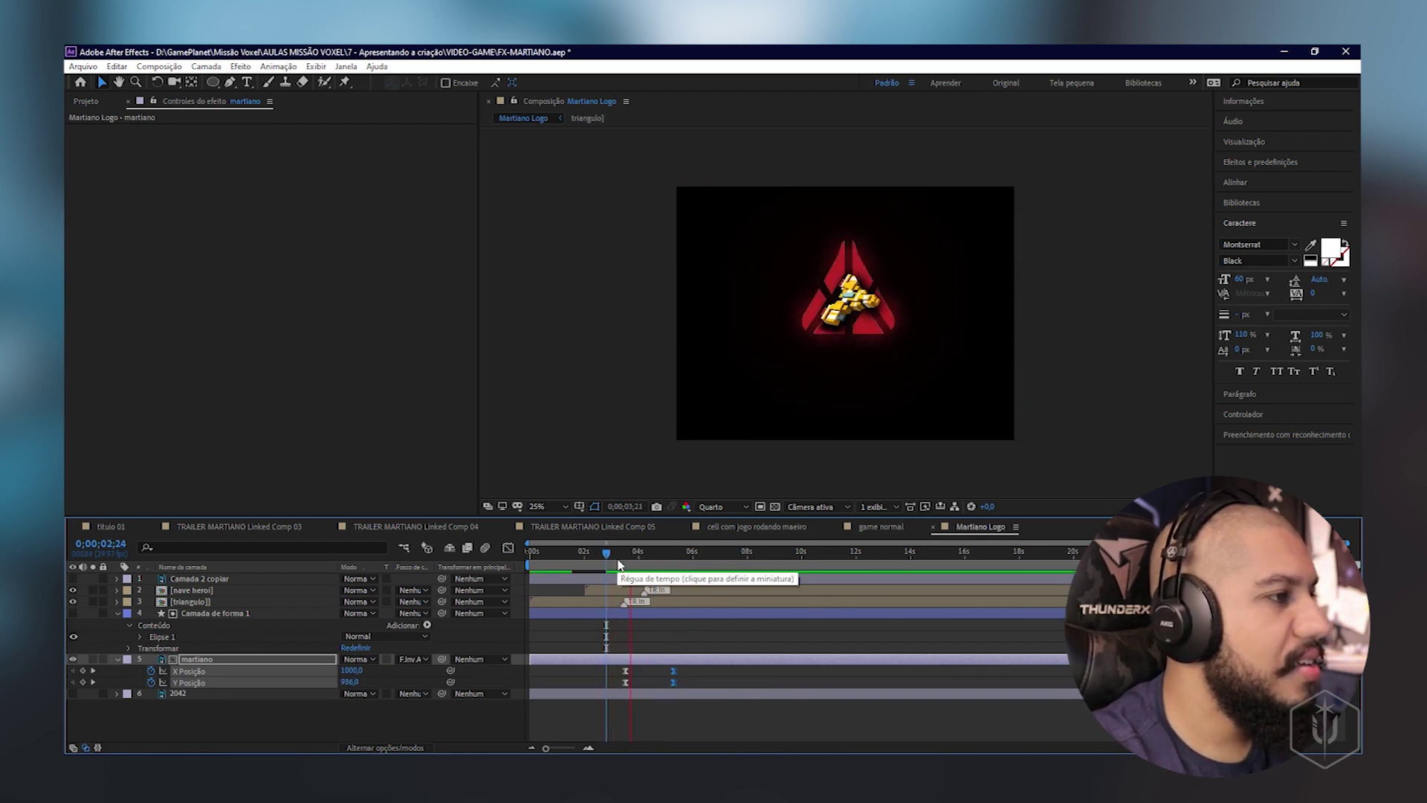
key(space)
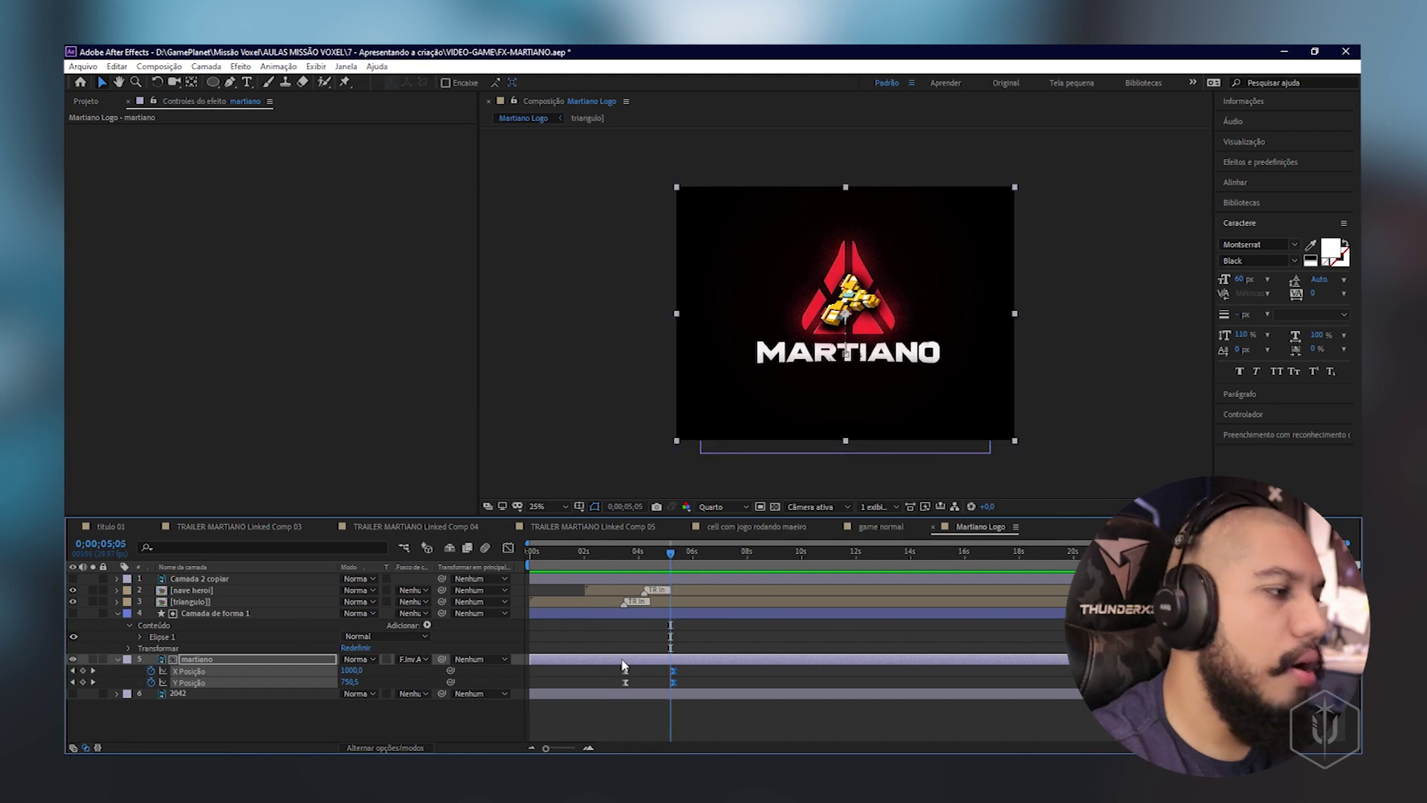
click(617, 554)
key(space)
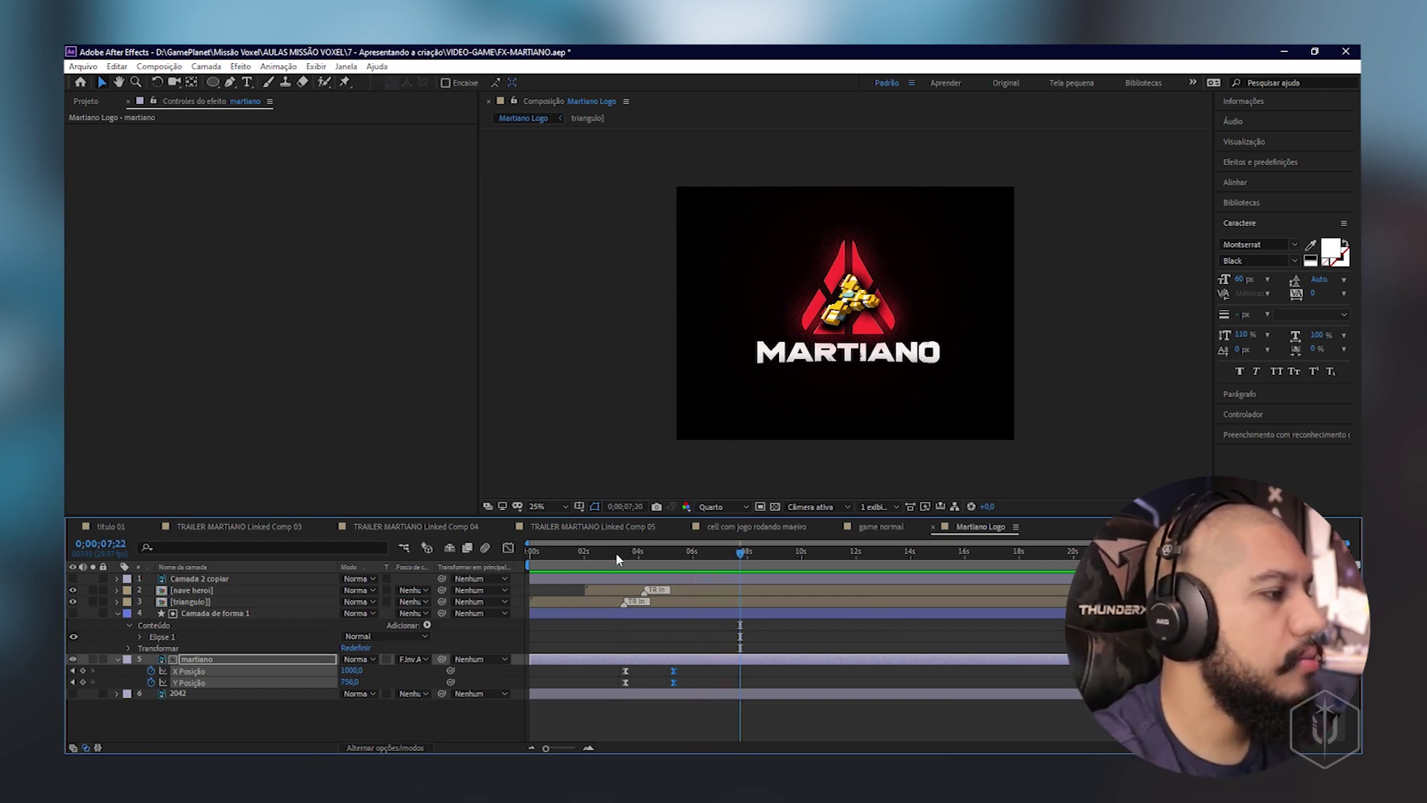
key(space)
key(space)
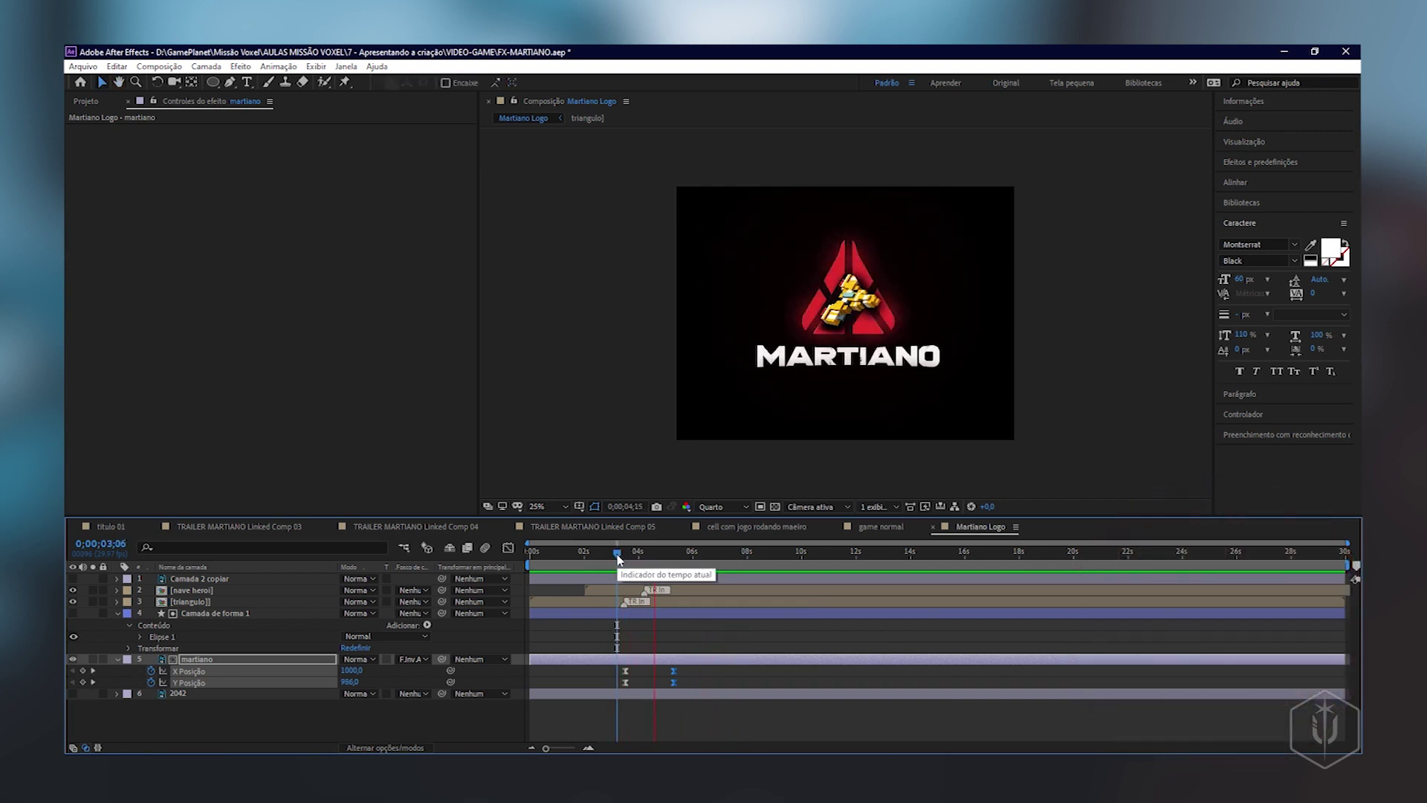
key(space)
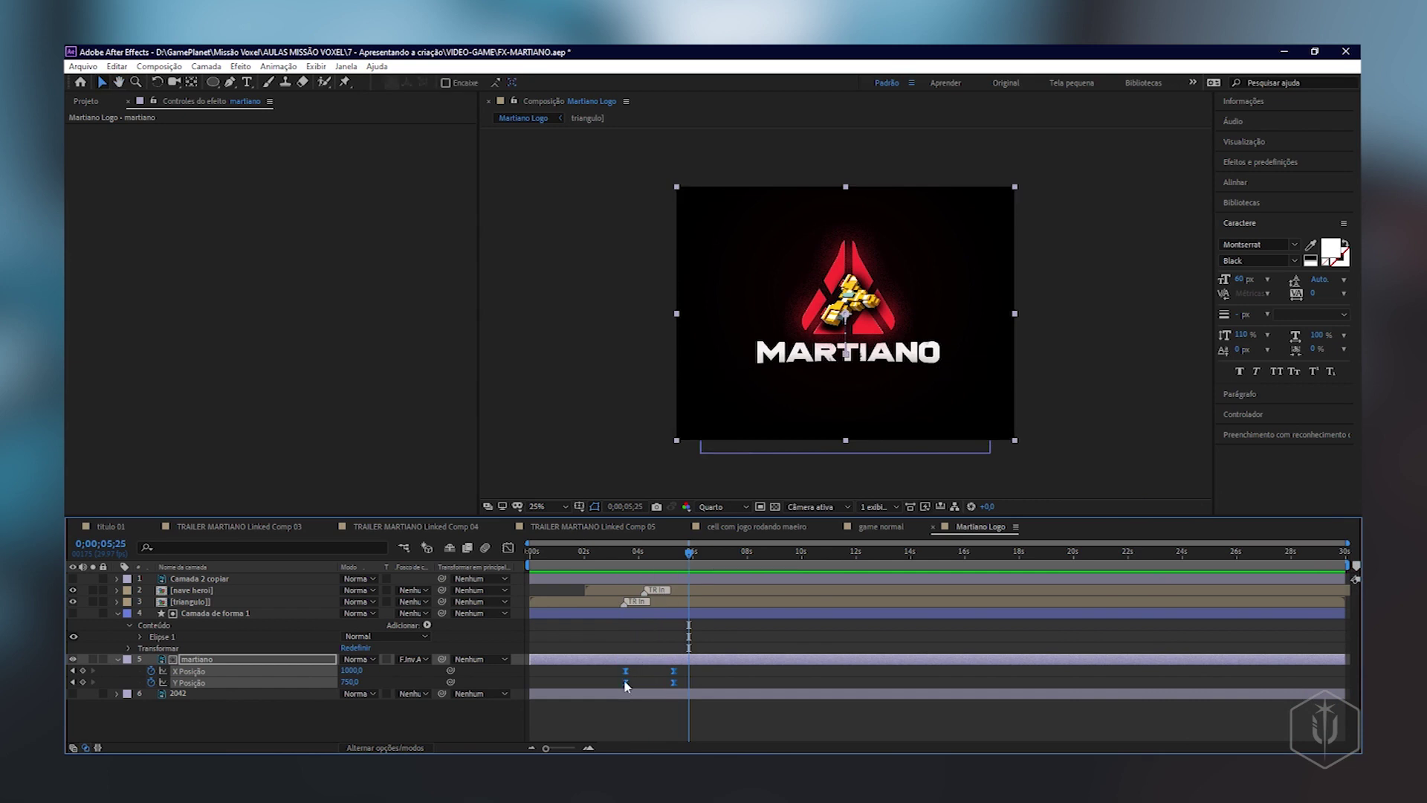
- Move the MARTIANO position keyframes earlier, preview the title, and make the 2042 layer visible
click(563, 554)
key(space)
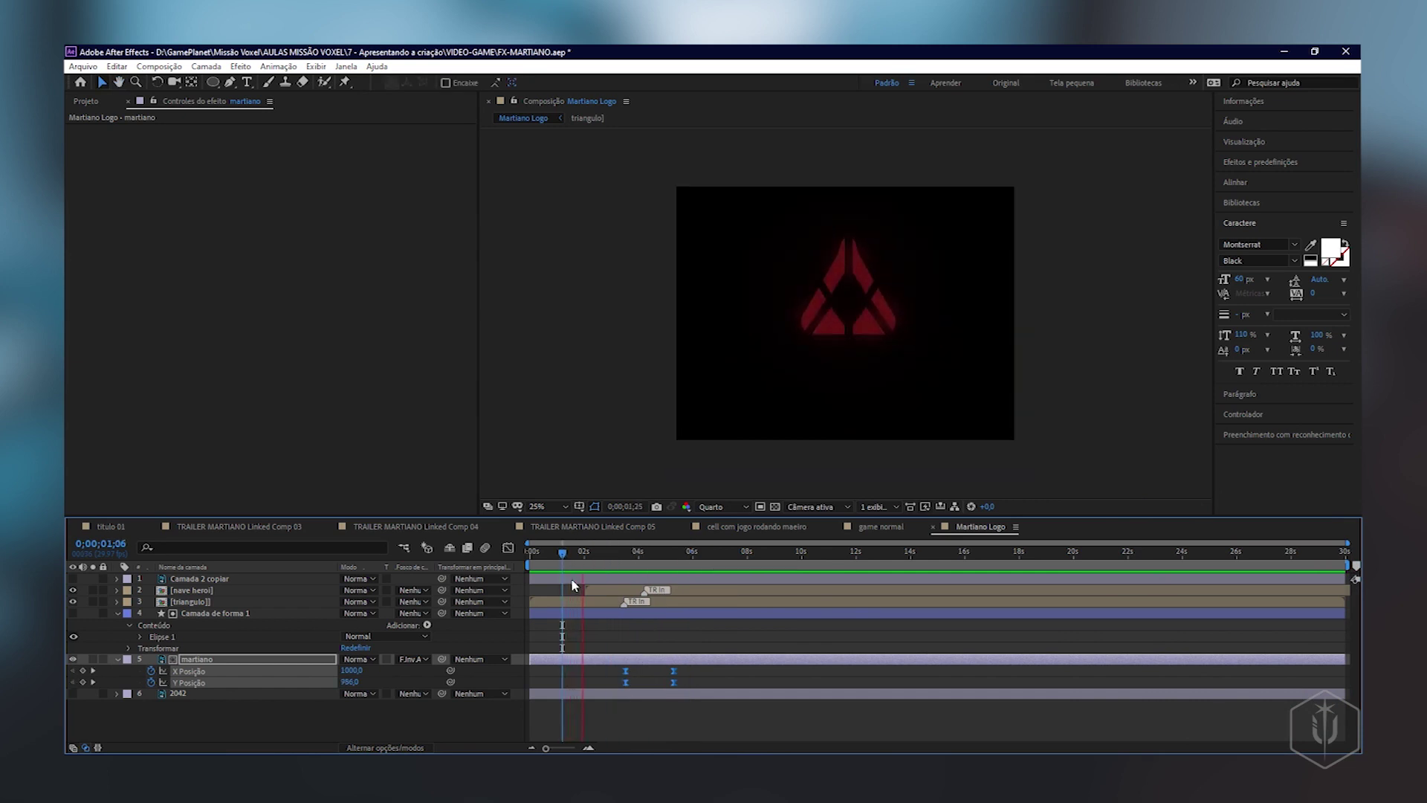
key(space)
drag(625, 675, 614, 676)
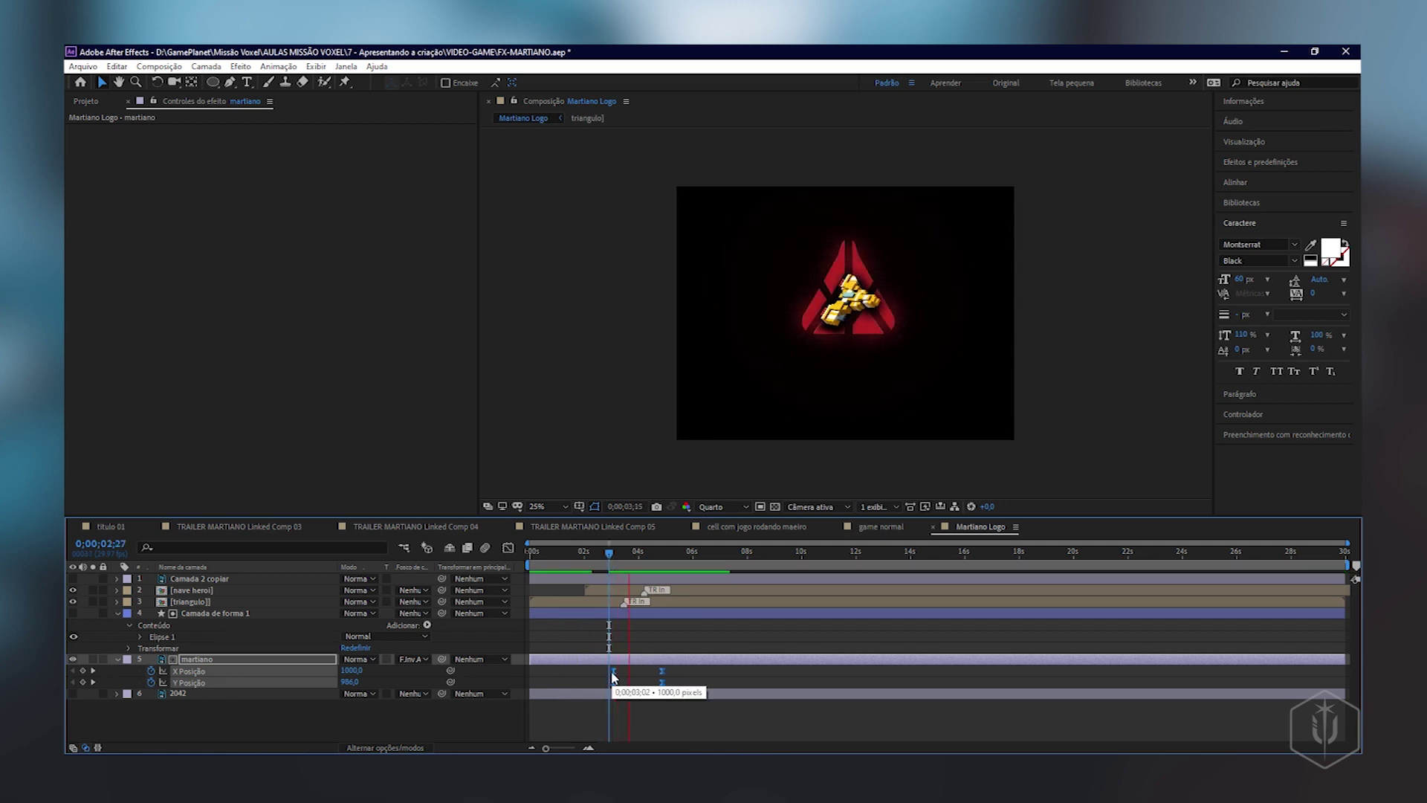
key(space)
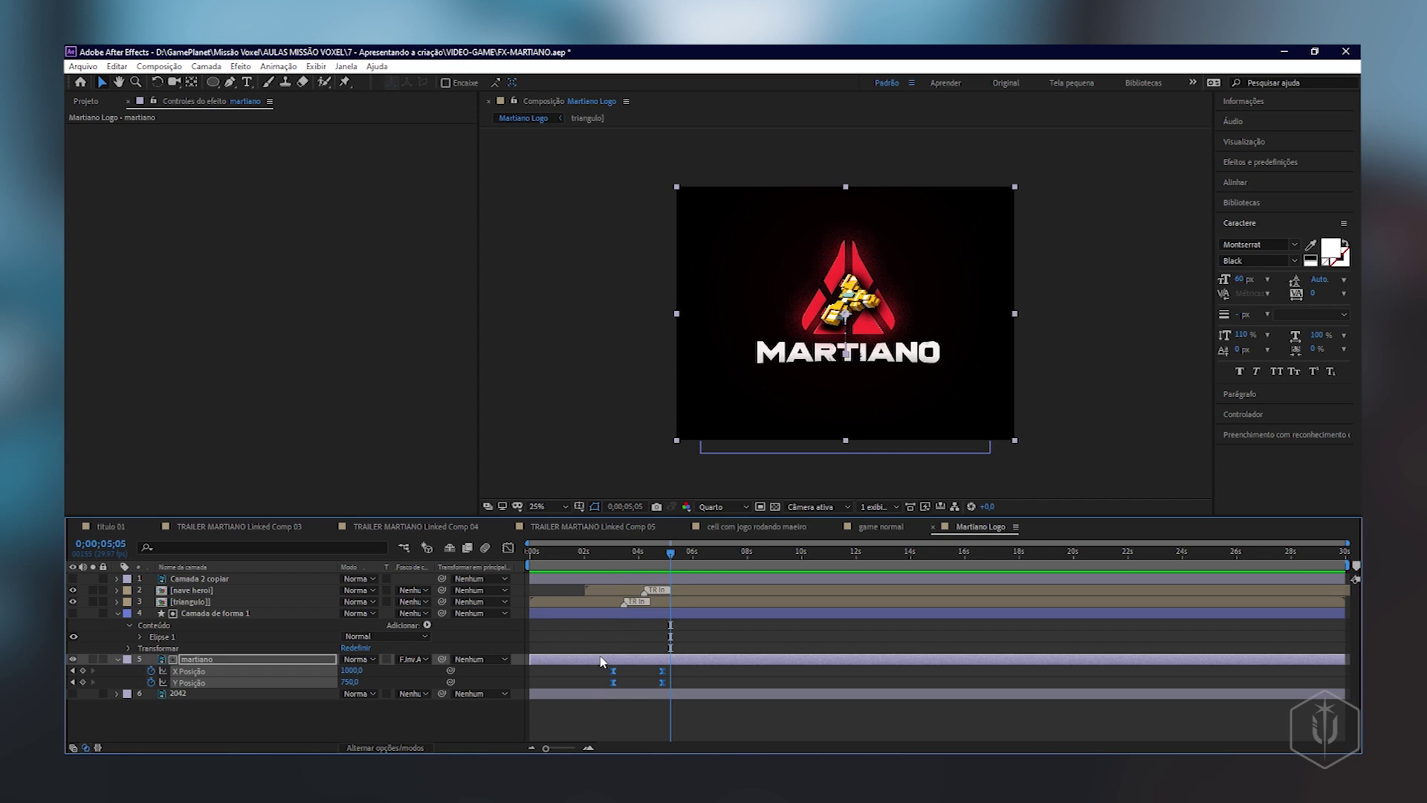
click(73, 694)
- Slide the 2042 layer bar so its in-point sits around the four-second mark
drag(551, 693, 646, 700)
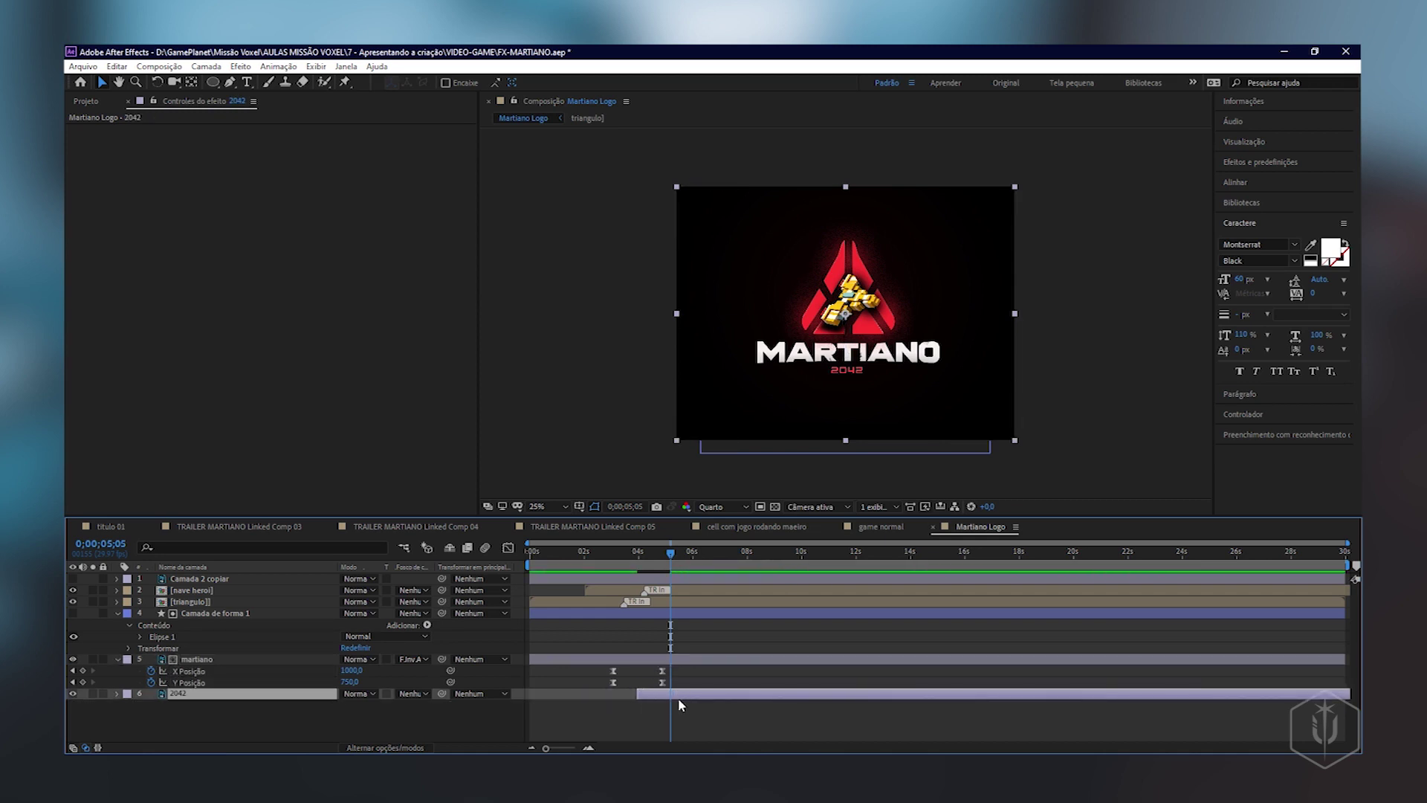
drag(645, 700, 537, 708)
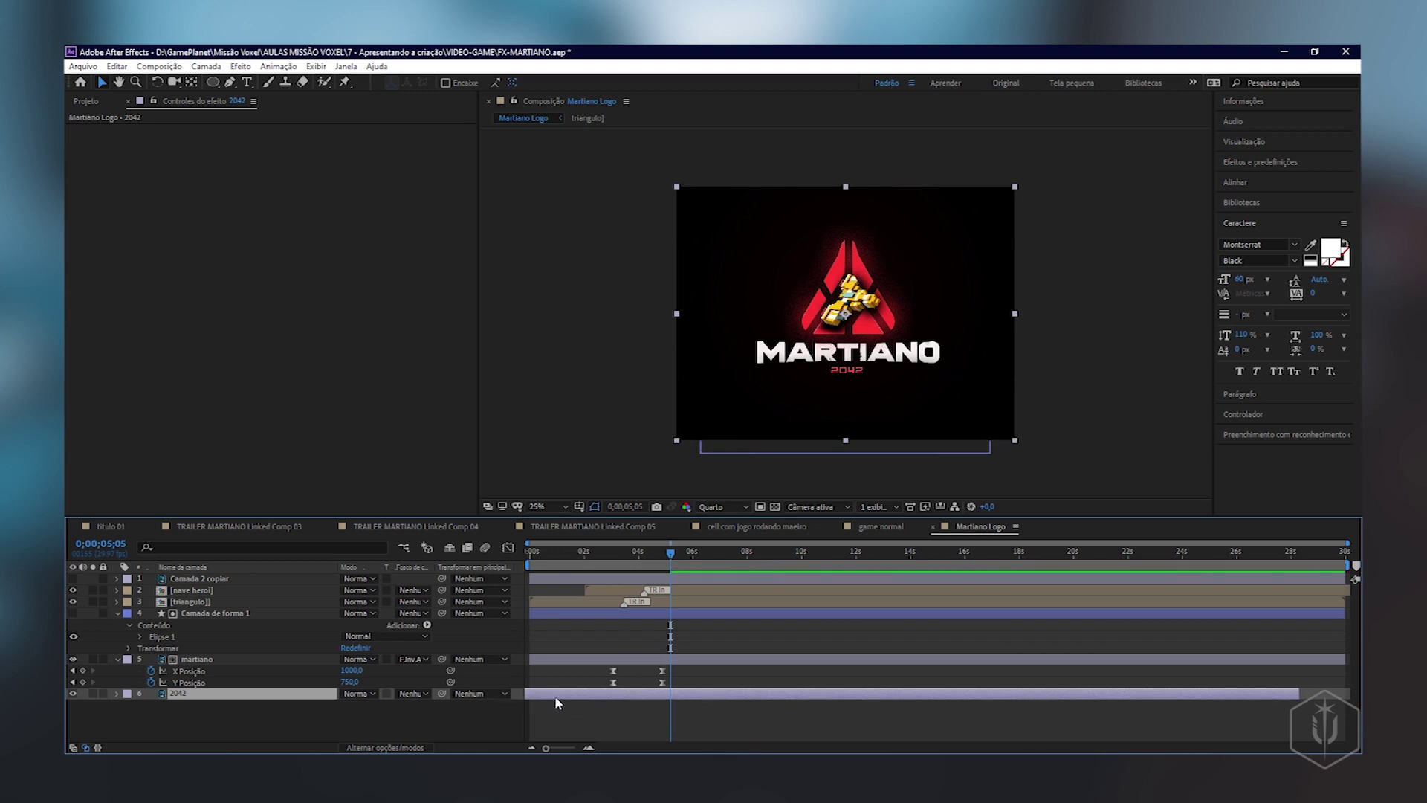
drag(557, 703, 643, 698)
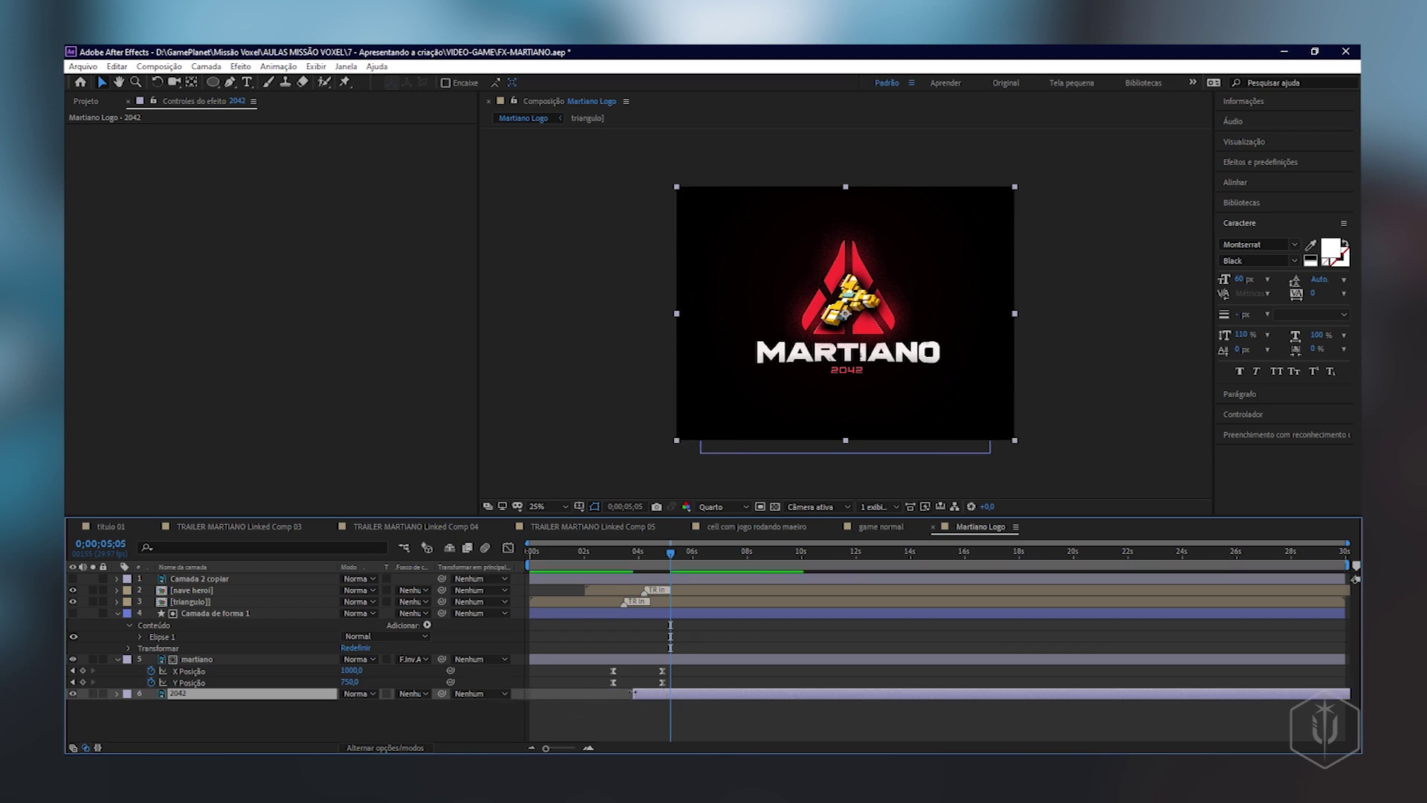
- Apply Animation Composer's Fade Cubic In 1 preset (2D Layer Transformations > Fade) as the 2042 intro
click(345, 67)
click(440, 168)
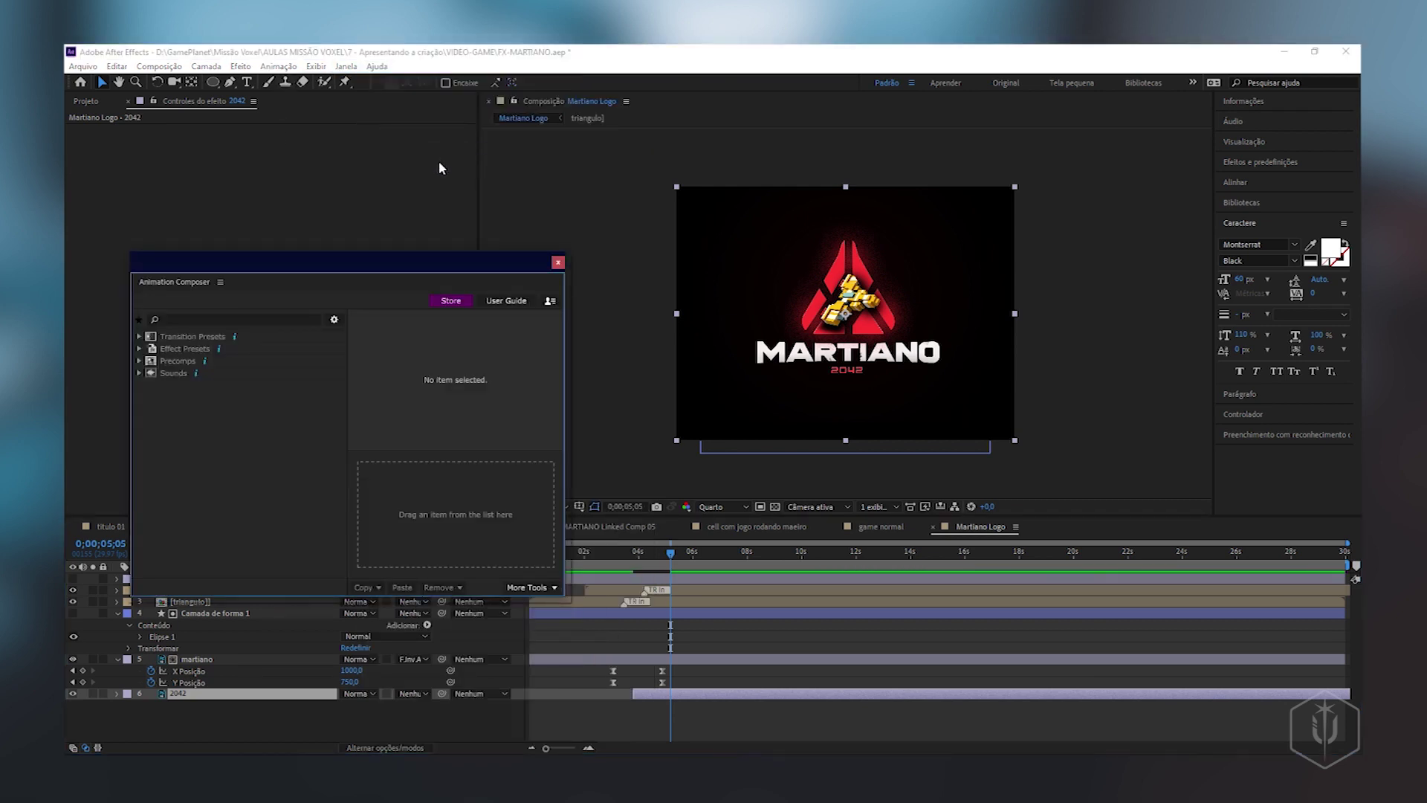
click(139, 337)
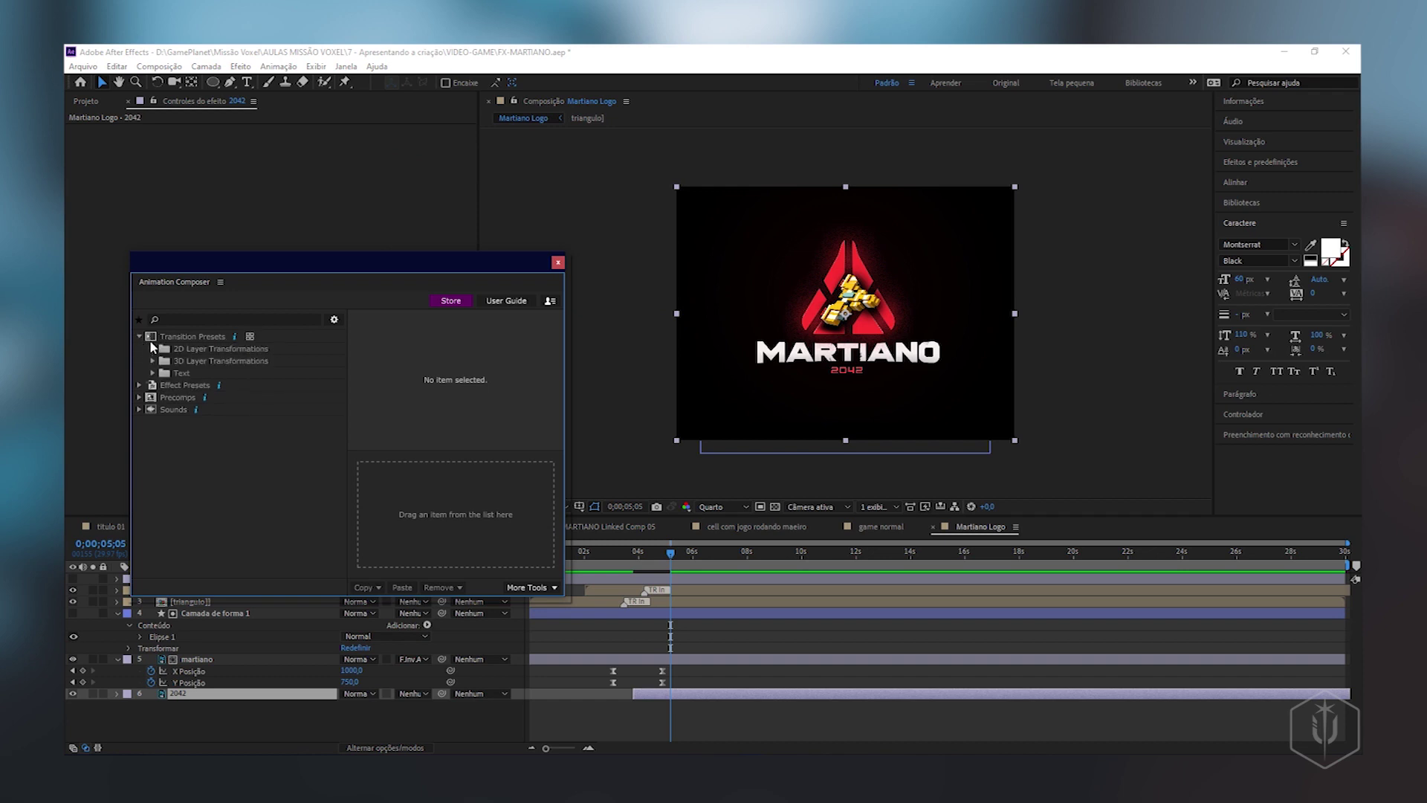
click(152, 348)
click(167, 372)
click(194, 386)
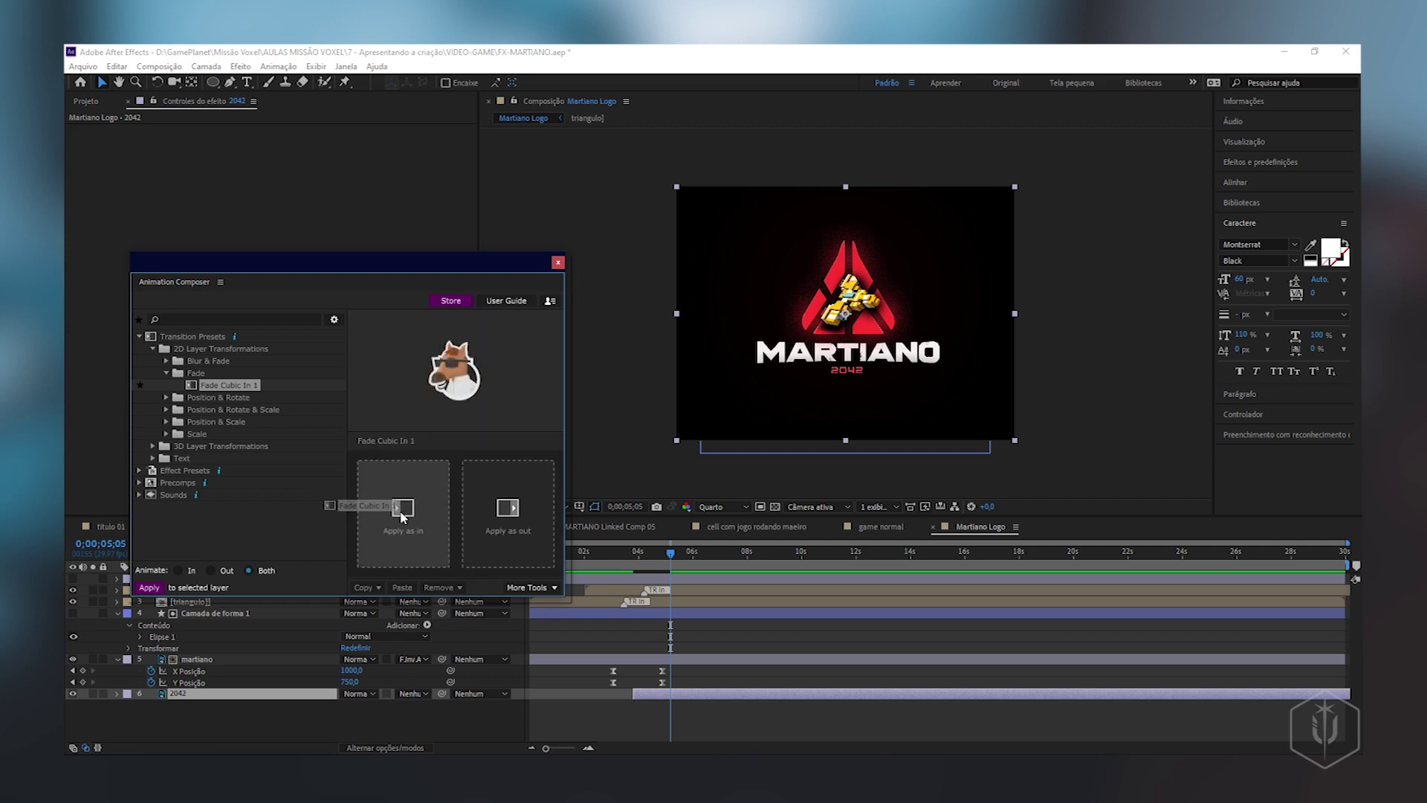
click(399, 499)
- Preview the 2042 fade-in from about two and a half seconds and close Animation Composer
click(595, 554)
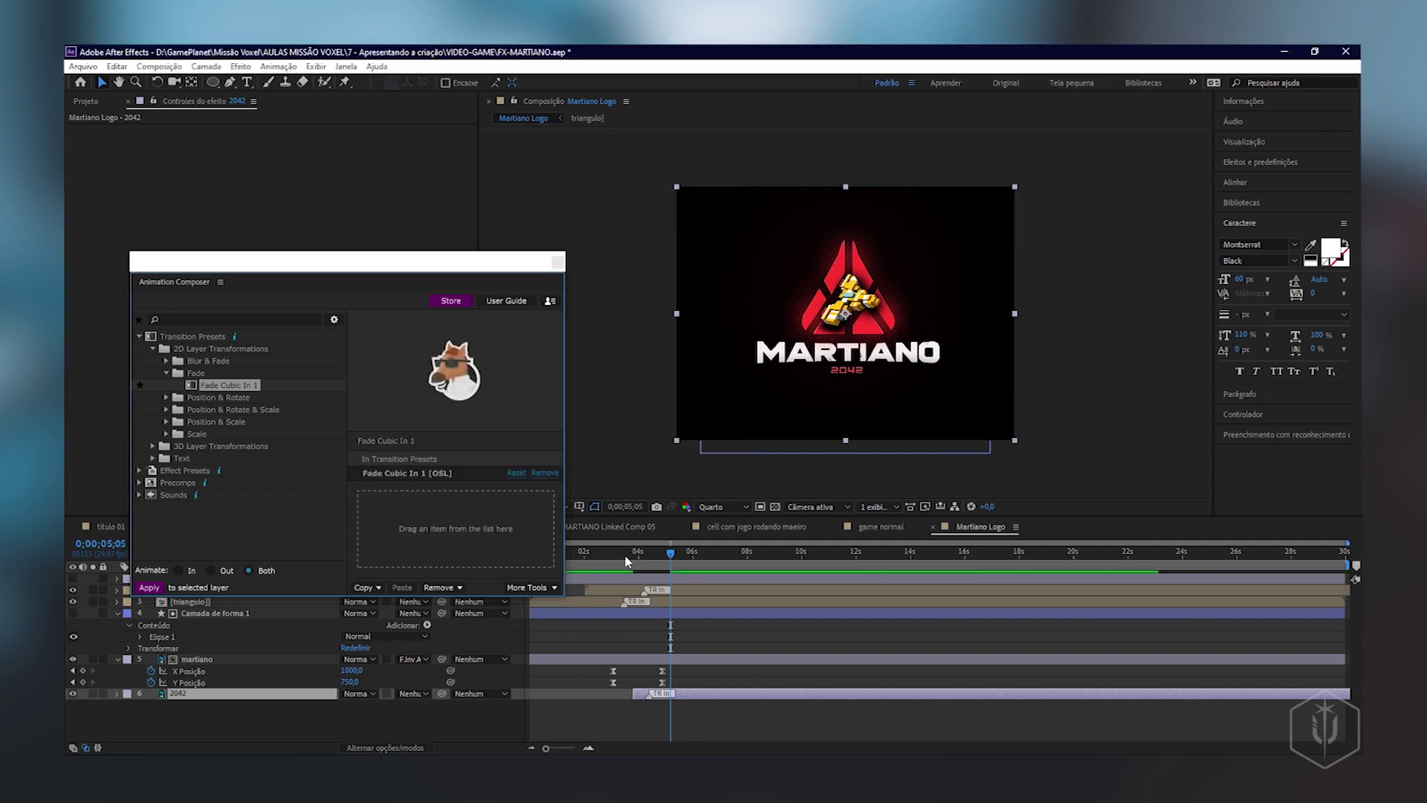
click(595, 561)
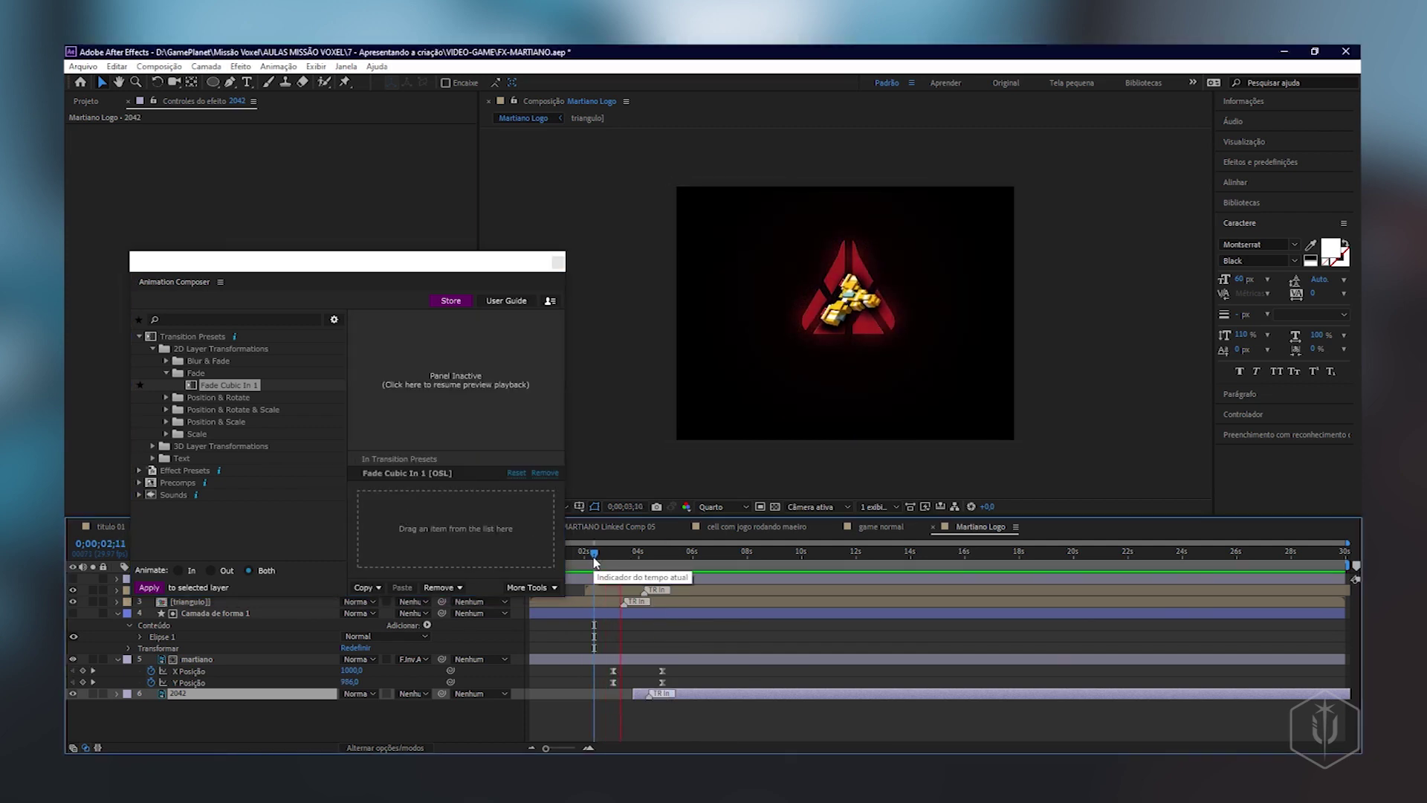
key(space)
key(space)
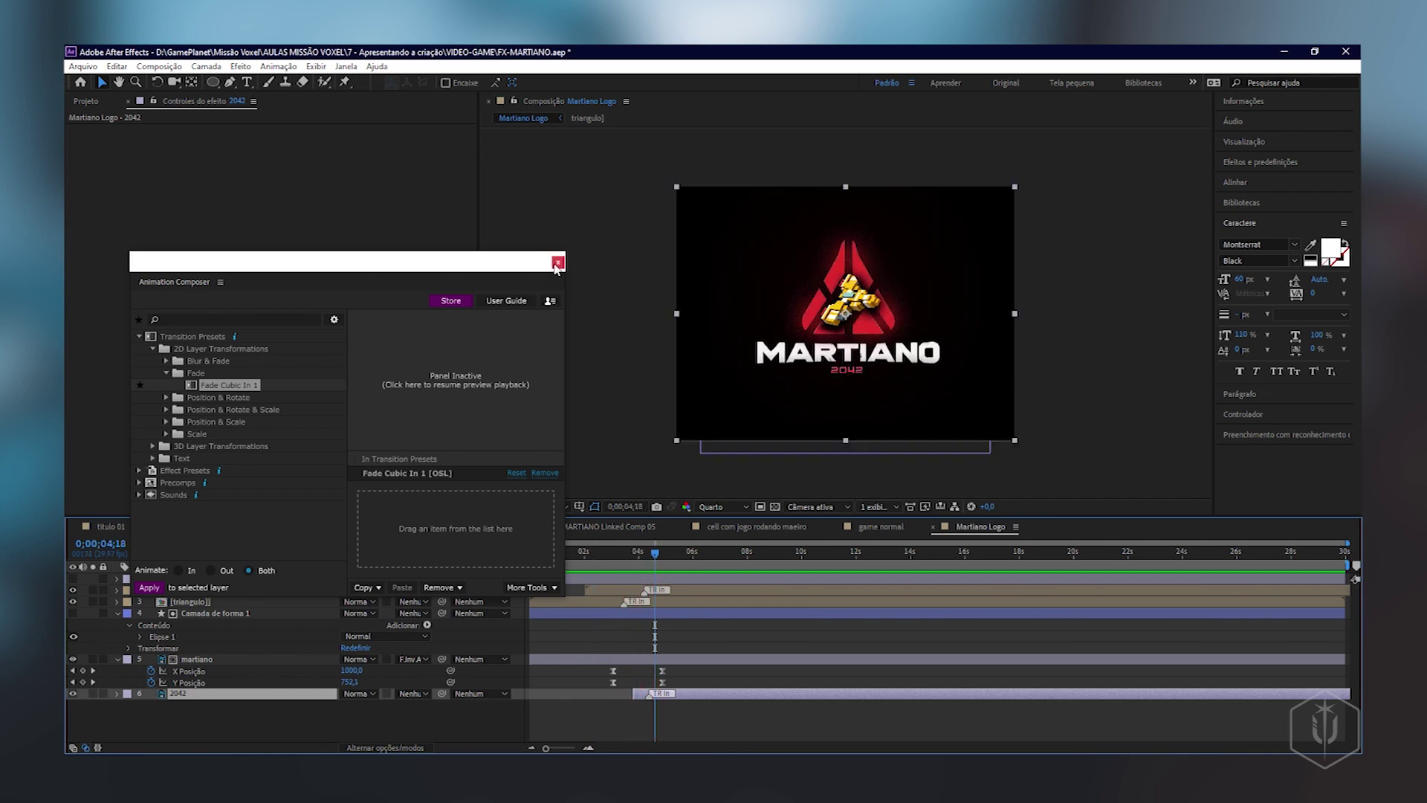
click(557, 262)
- Delay the 2042 layer slightly, preview the logo animation, then switch over to Premiere Pro
drag(710, 702, 738, 699)
drag(602, 557, 563, 557)
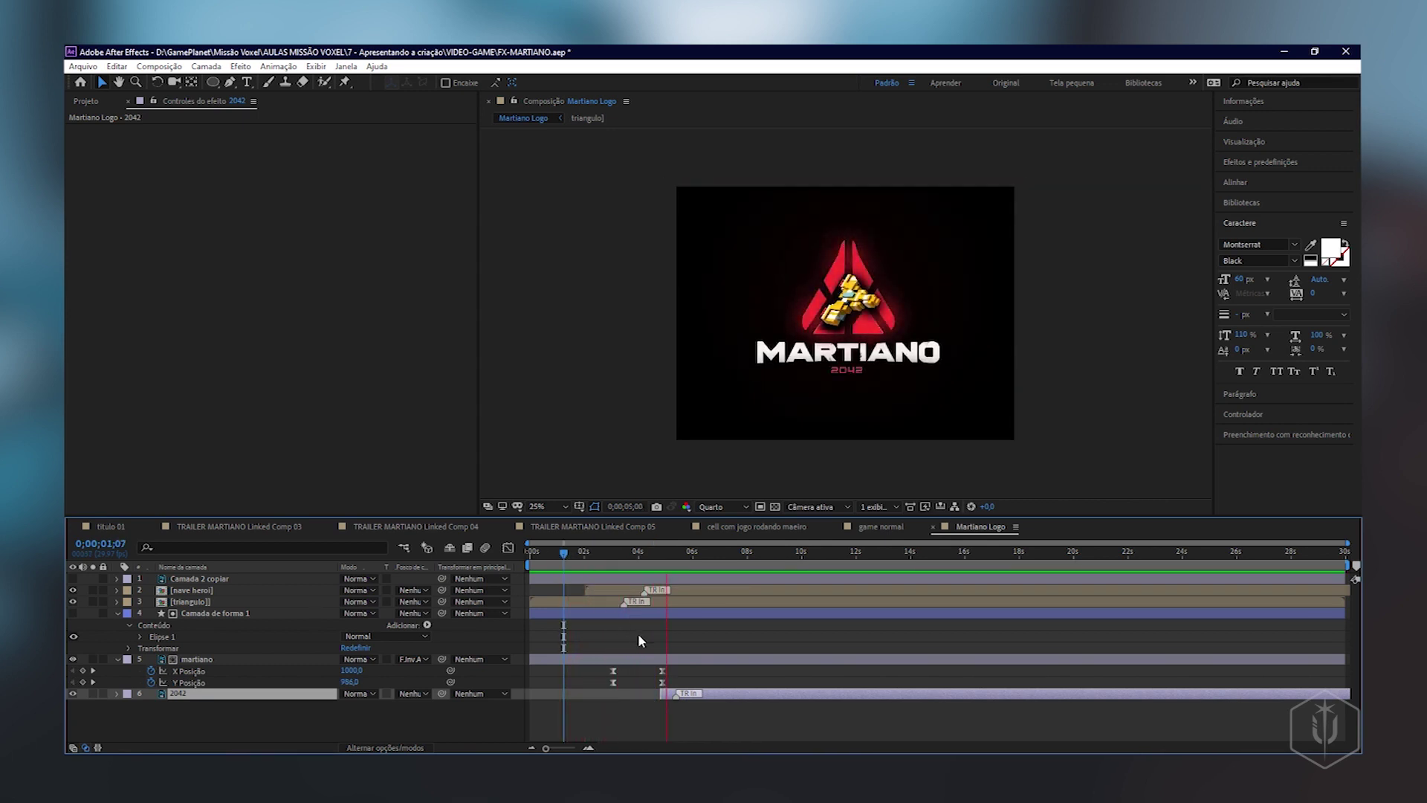
click(684, 700)
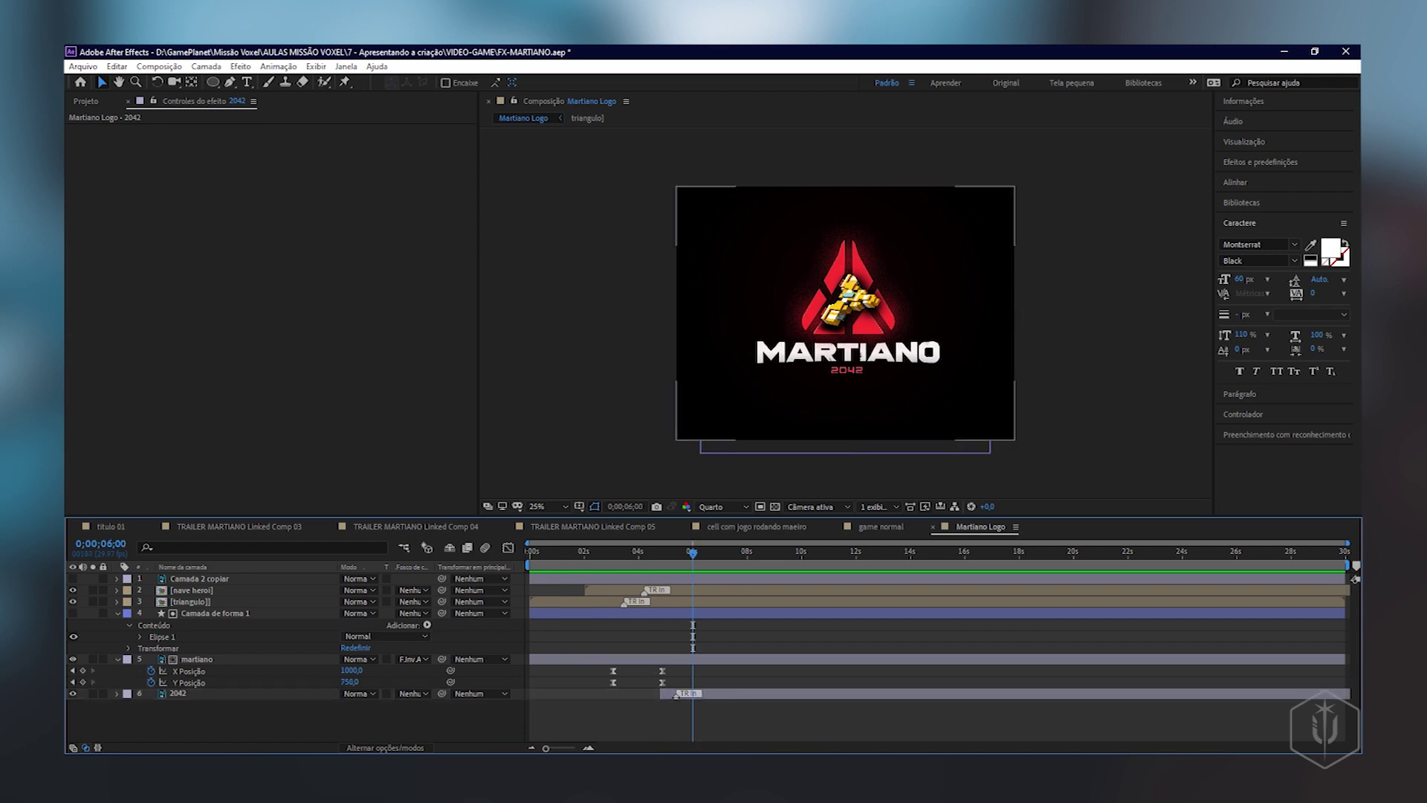
click(619, 558)
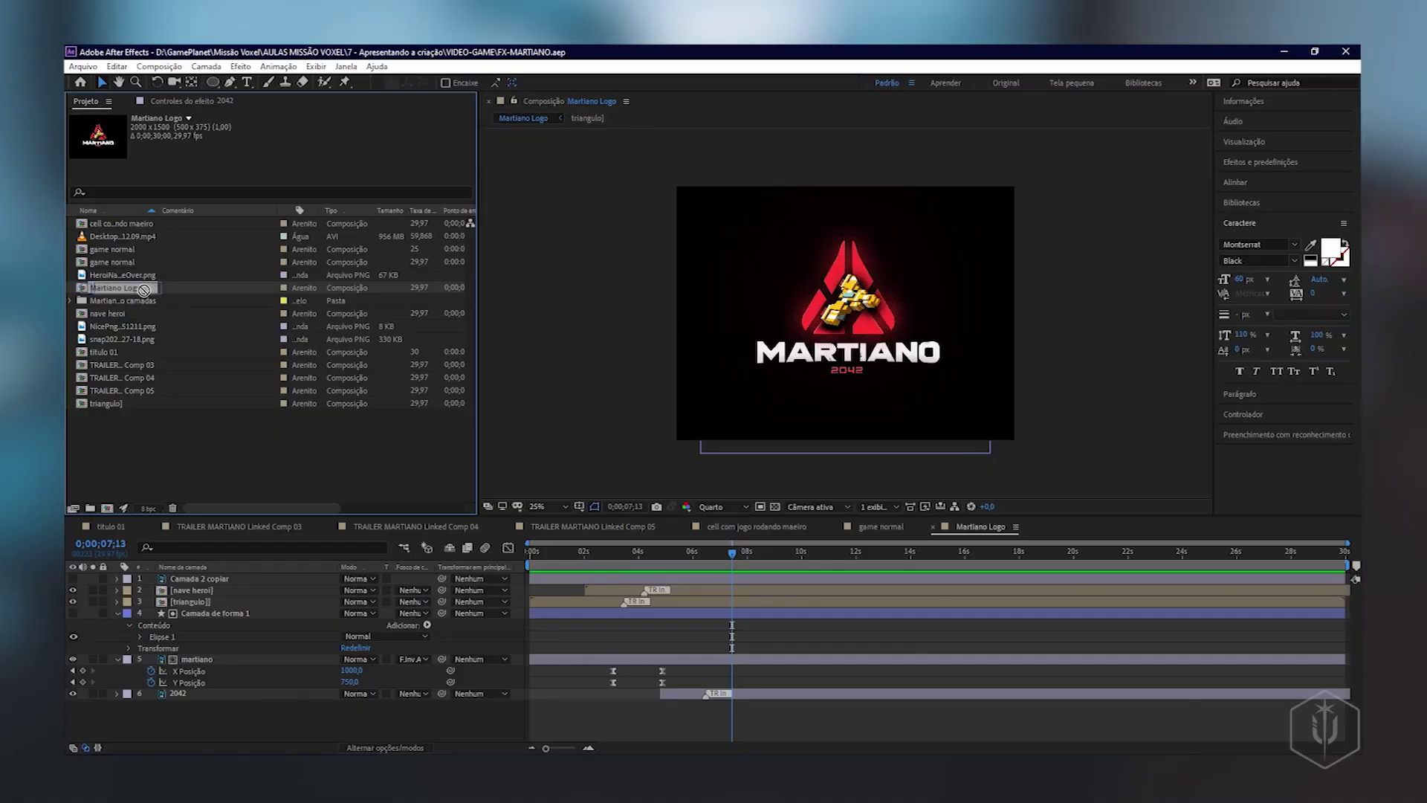
key(alt+Tab)
key(alt+Tab)
key(alt+Tab)
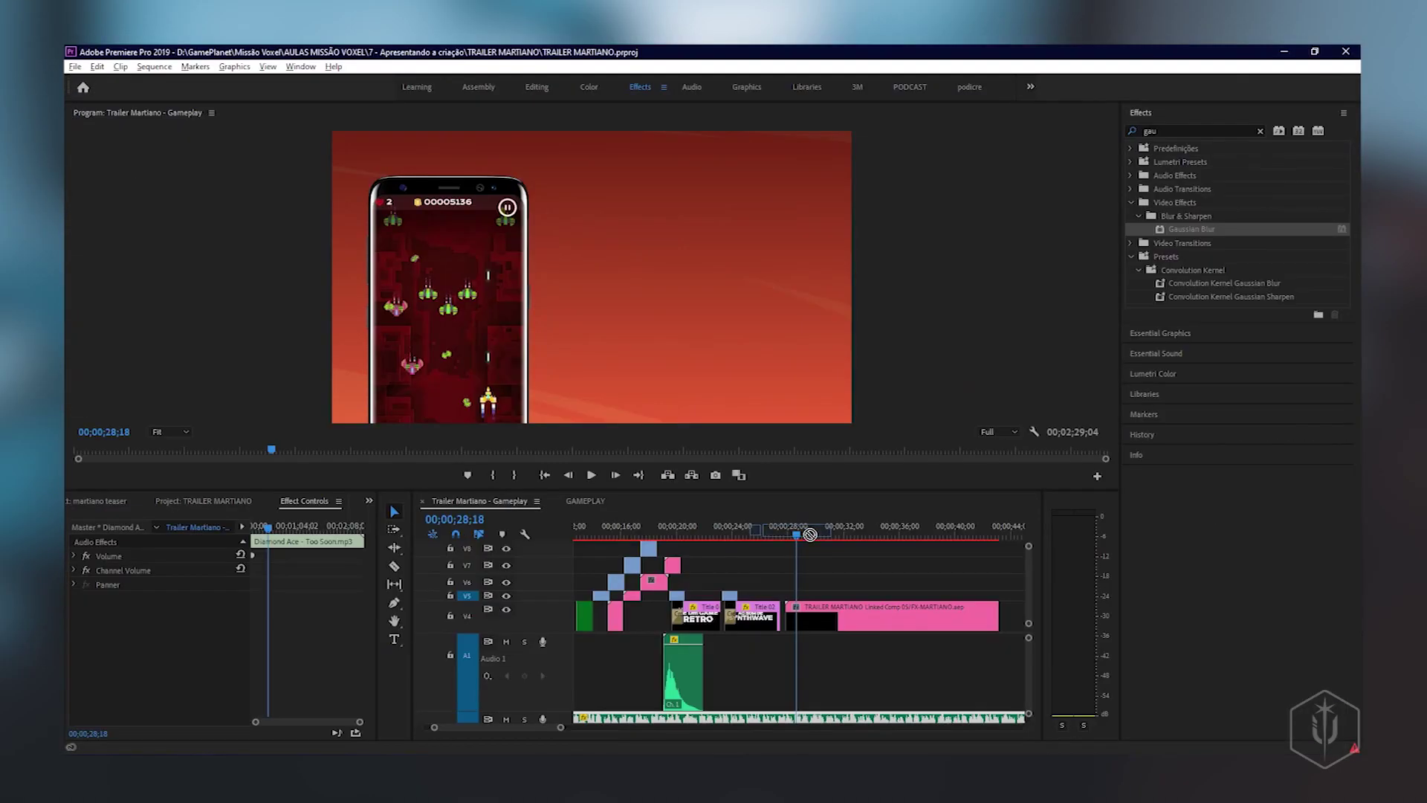
- Place the Martiano Logo comp from the TRAILER MARTIANO bin above the trailer clip and play it back
click(89, 503)
drag(141, 591, 173, 608)
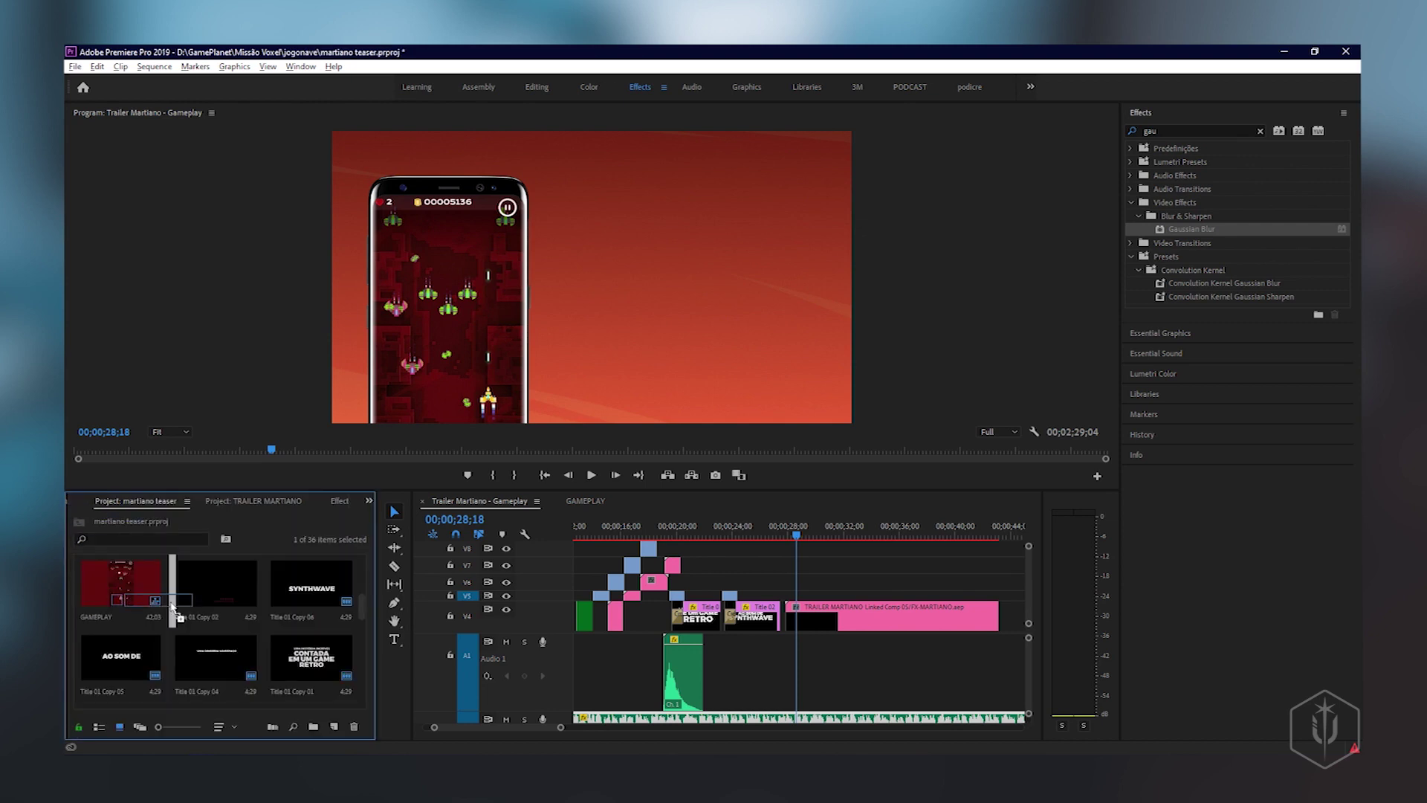
click(252, 500)
mouse_move(301, 597)
mouse_down()
mouse_move(713, 616)
mouse_move(793, 594)
mouse_up()
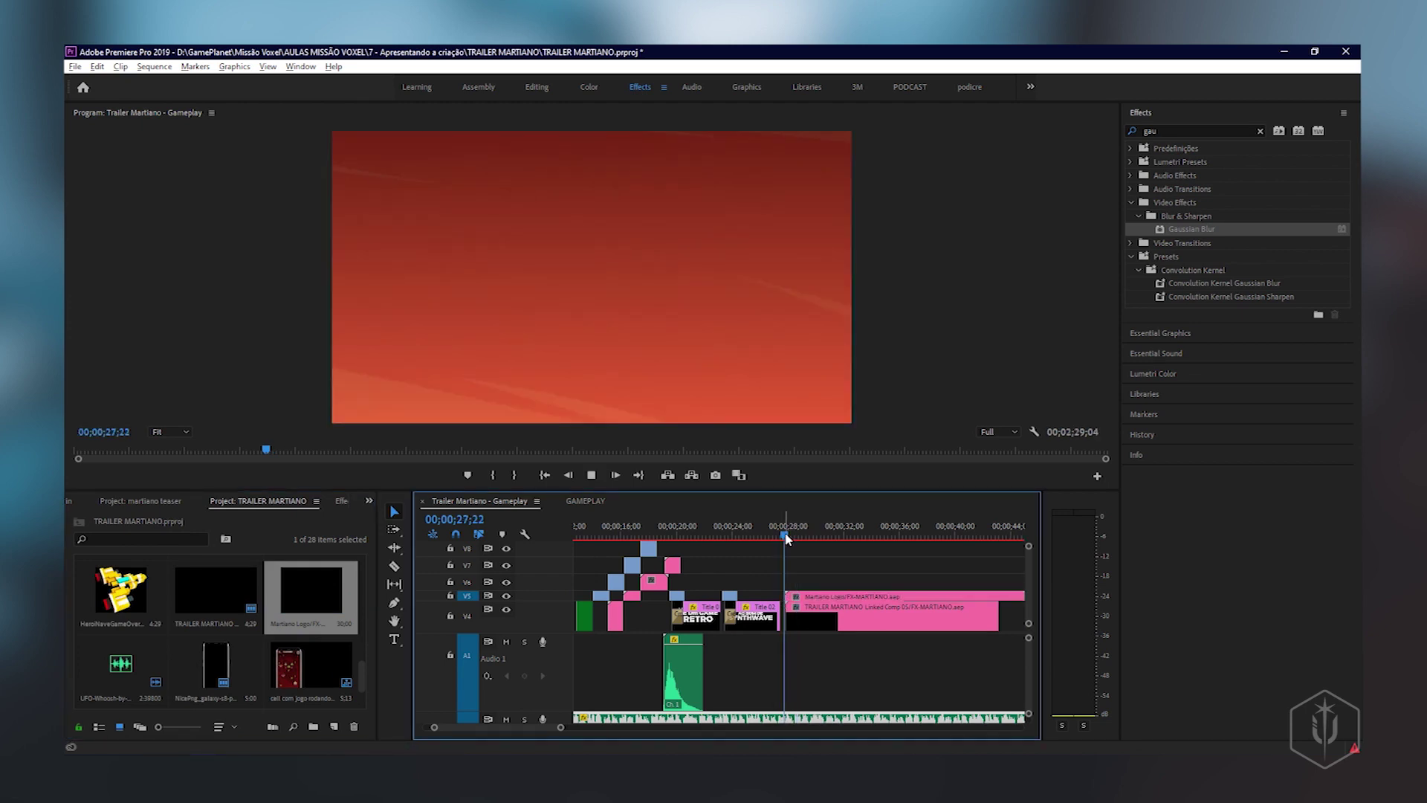
key(space)
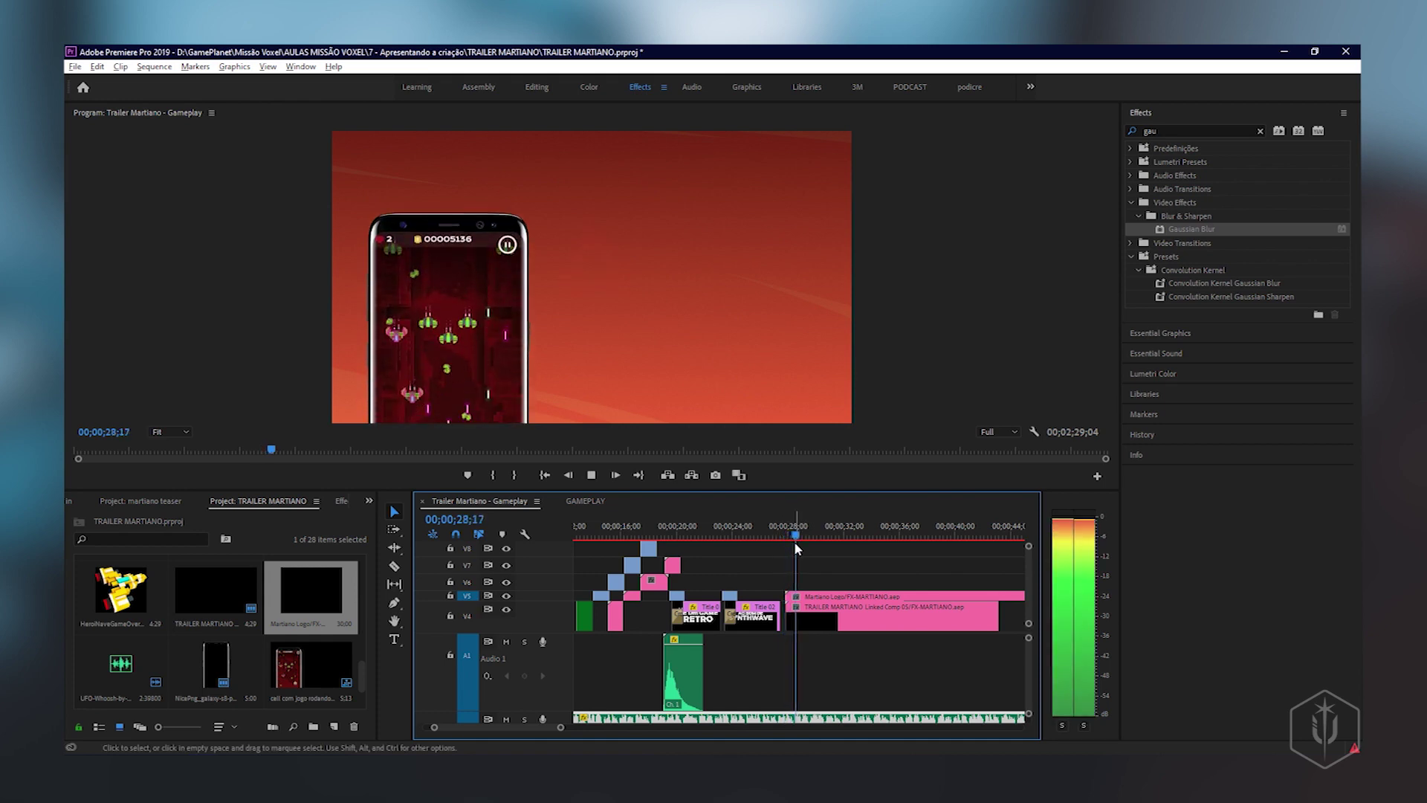
key(space)
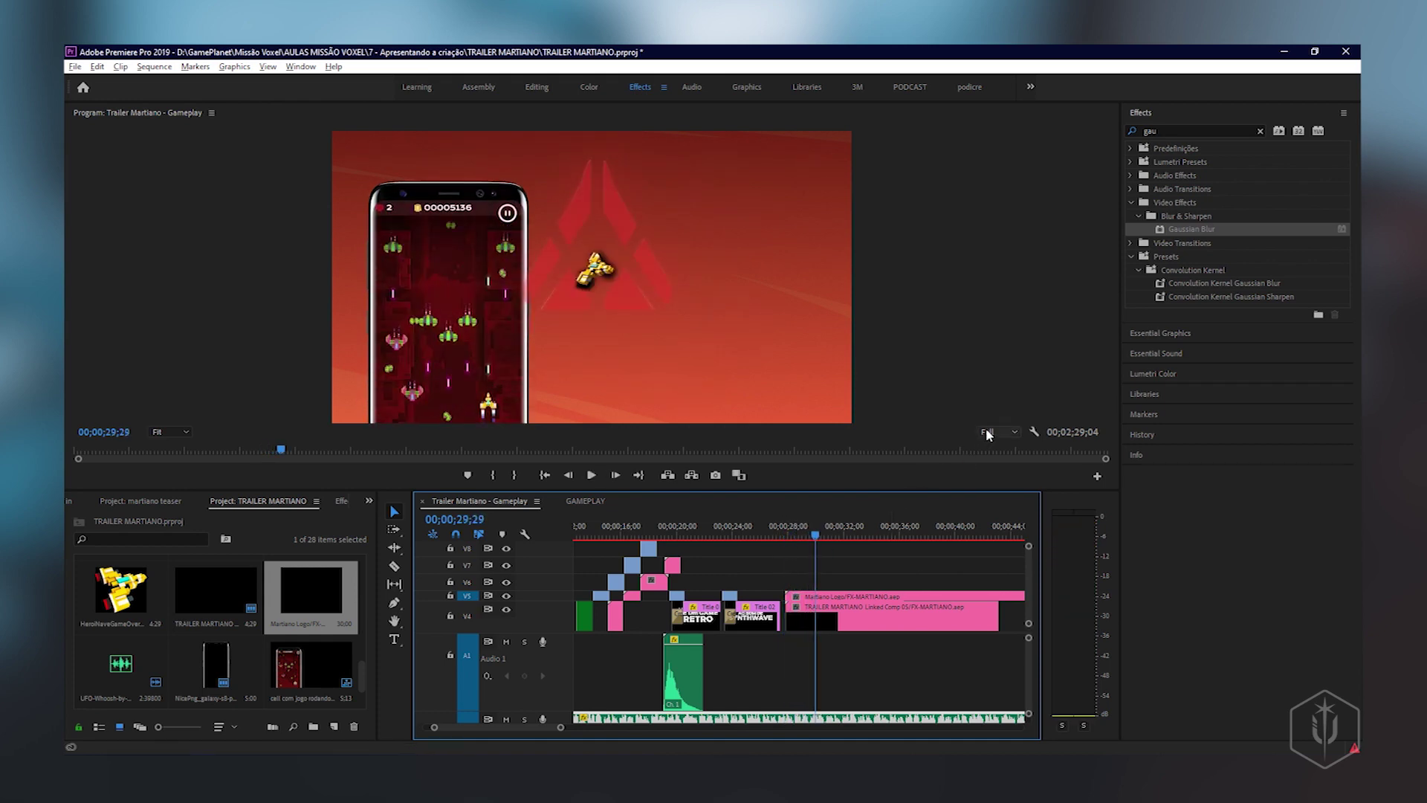
click(989, 433)
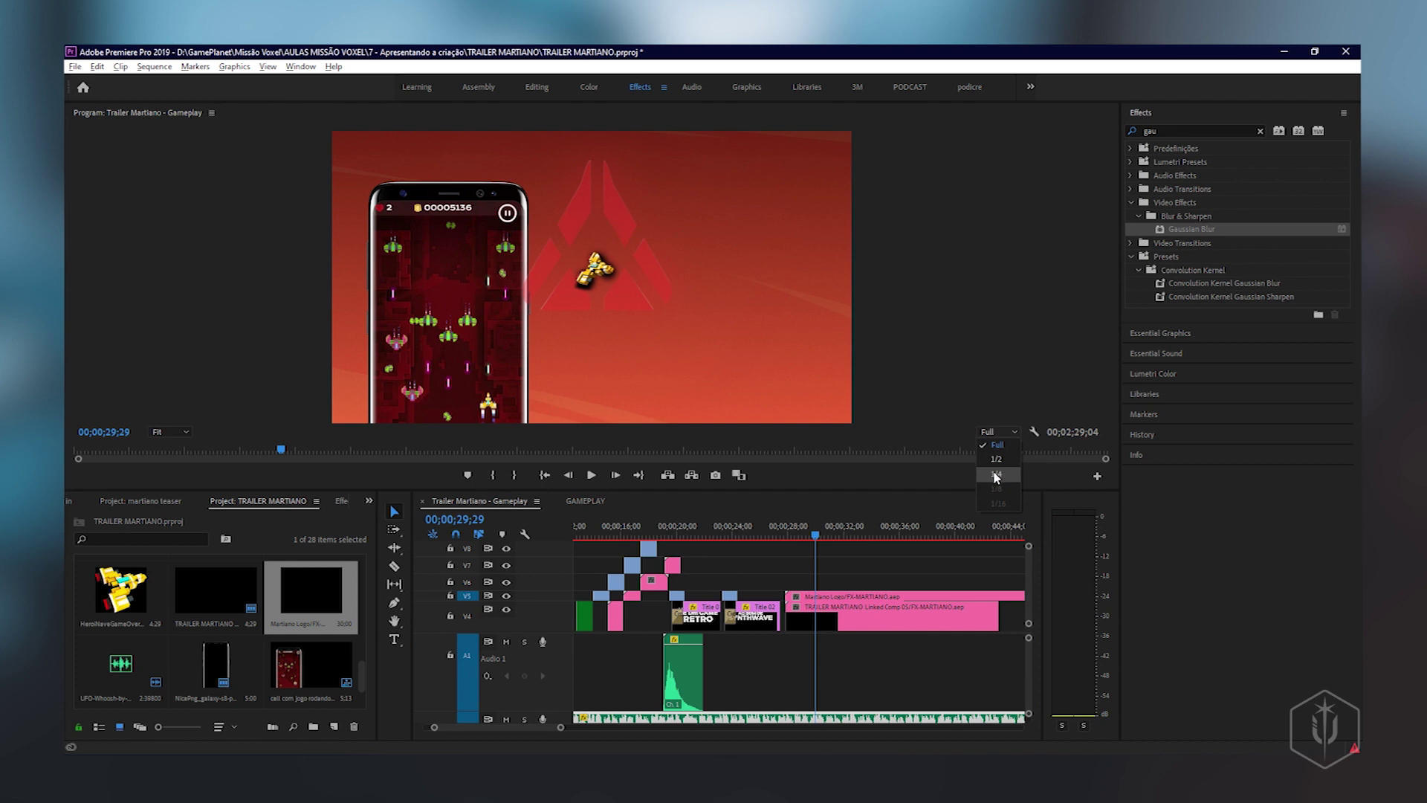
- Play the logo over the gameplay from just before it appears, then bring After Effects back
drag(813, 532, 790, 536)
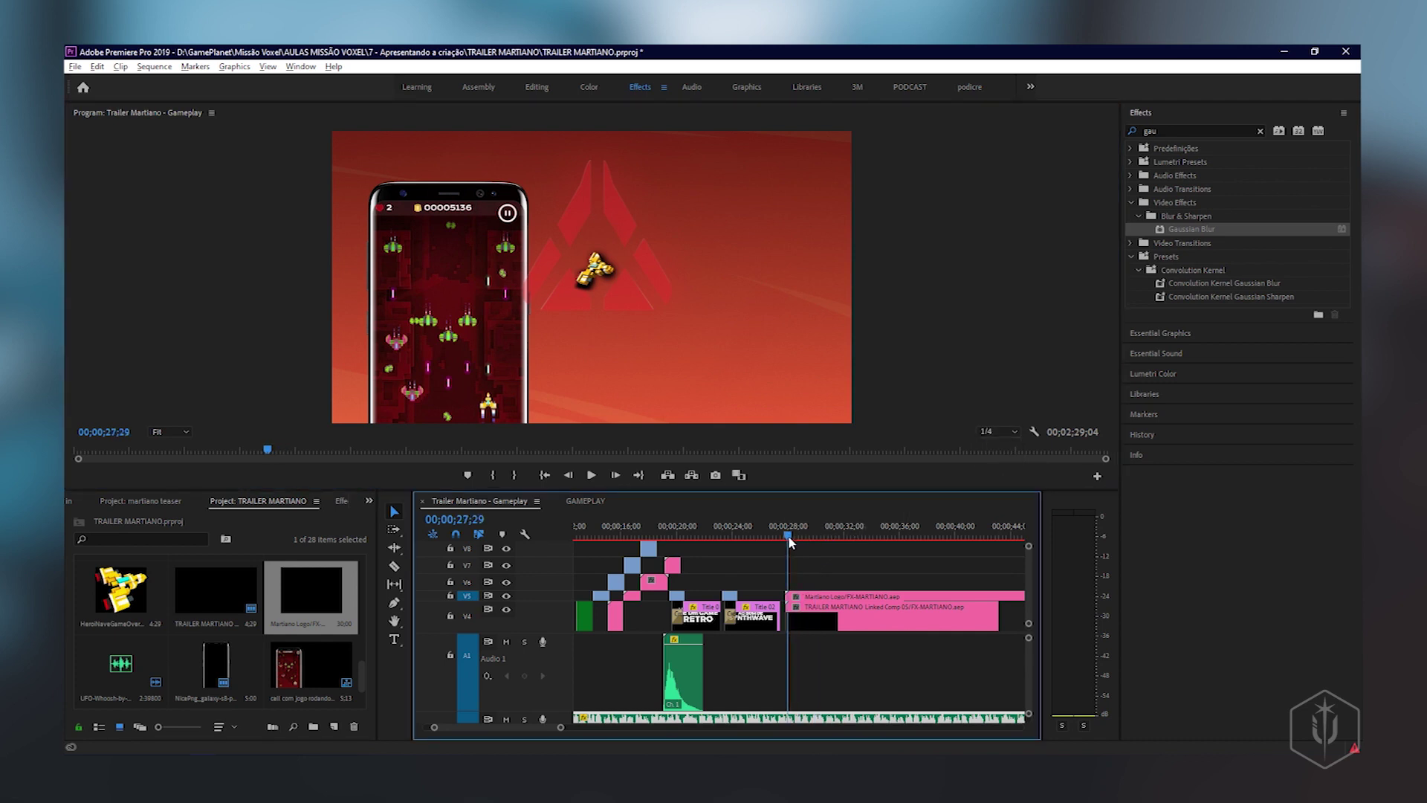
key(space)
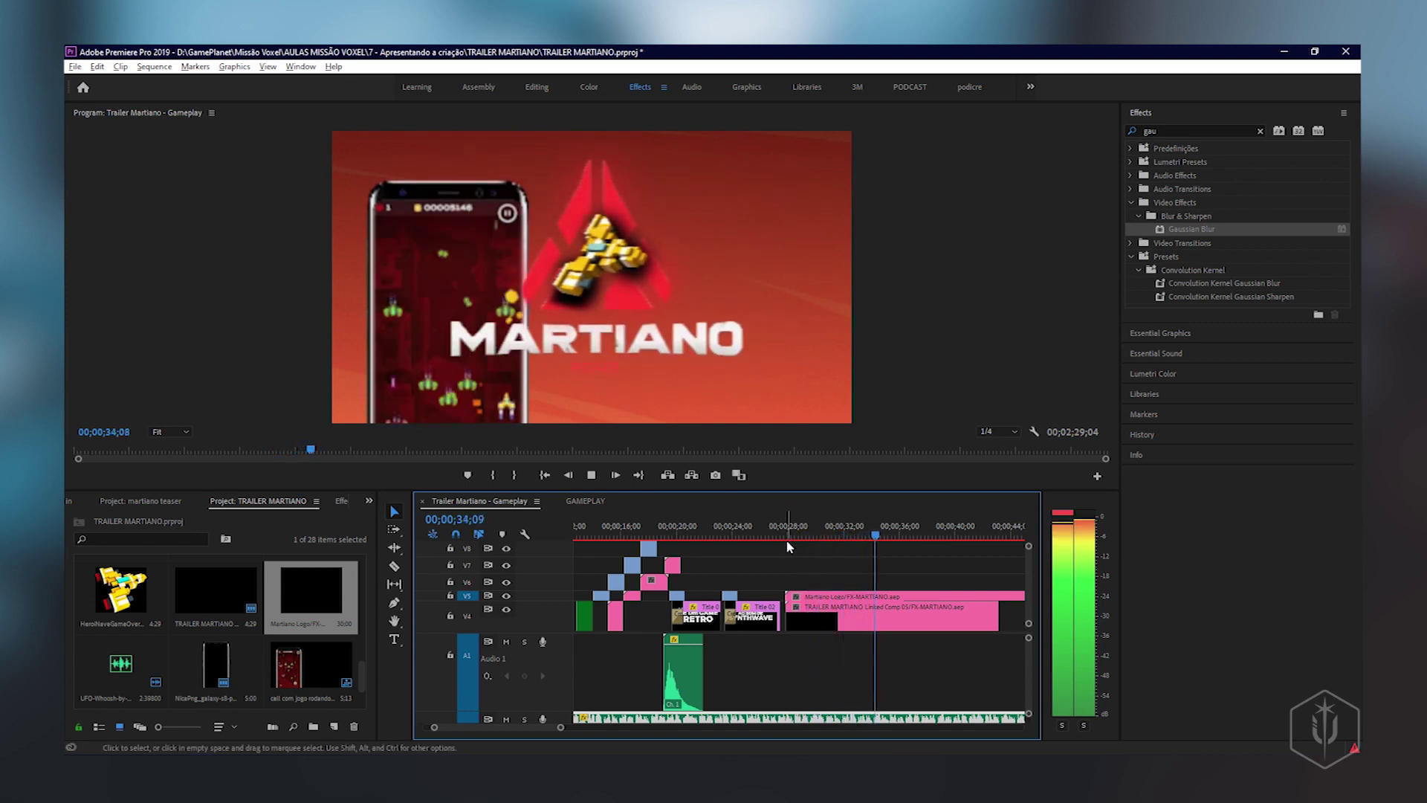
key(space)
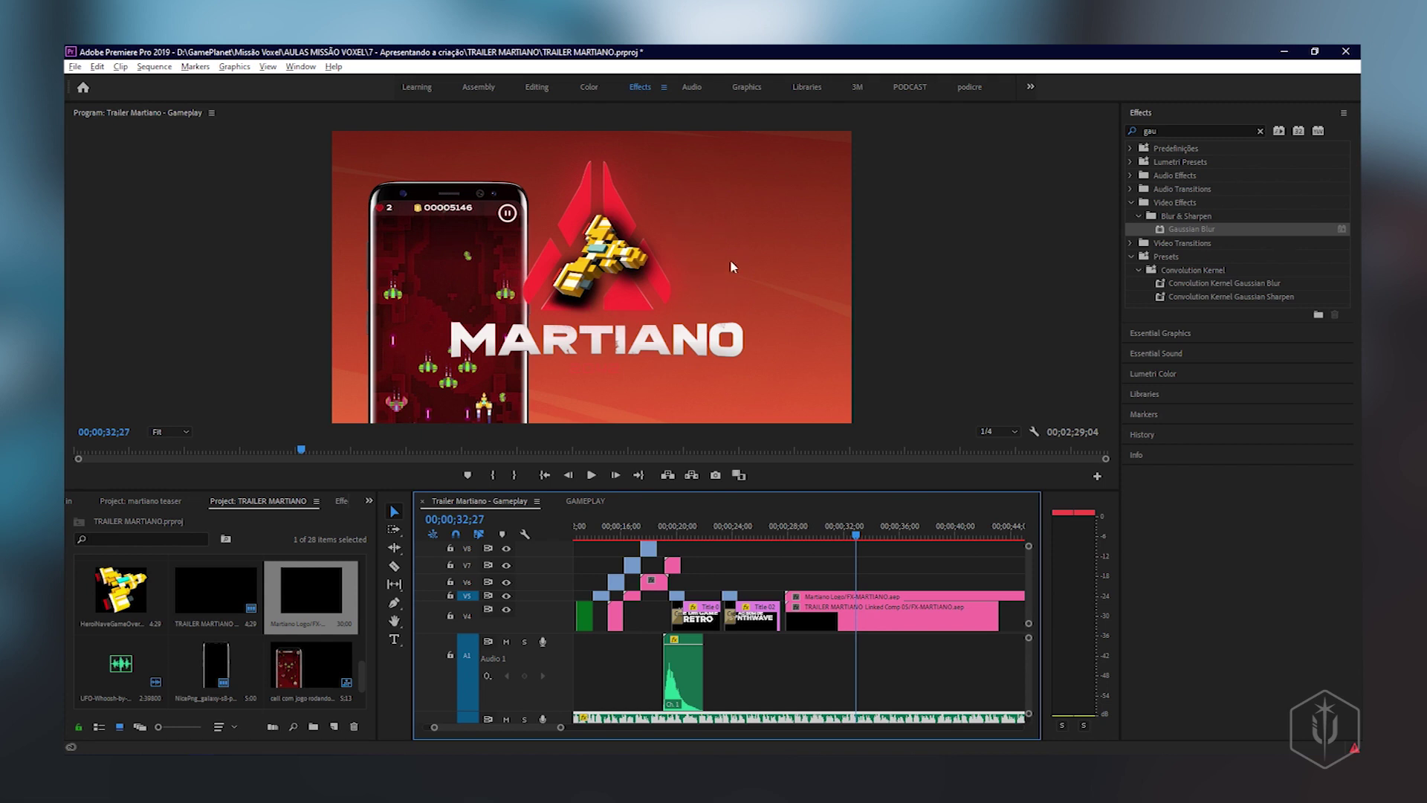
click(838, 528)
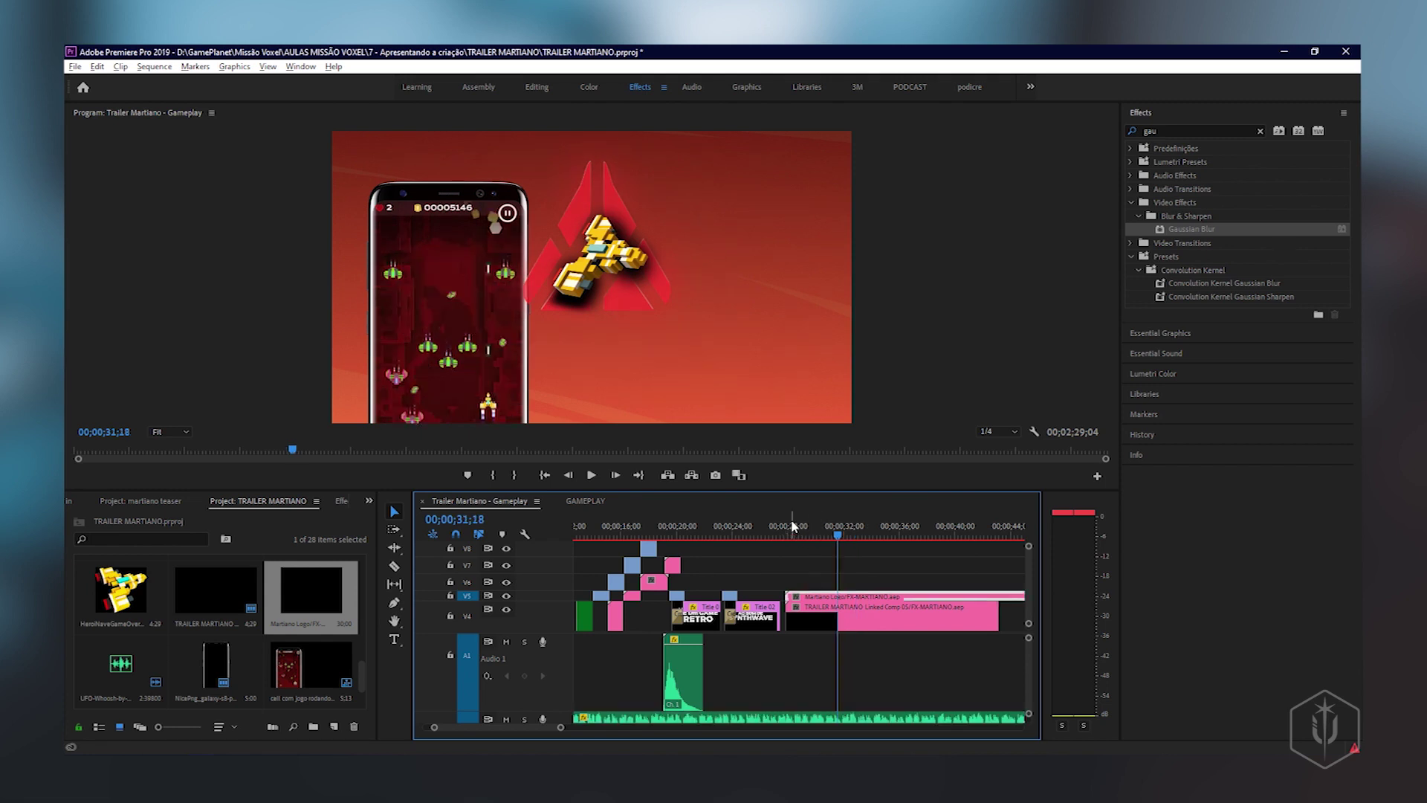
key(alt+Tab)
click(693, 281)
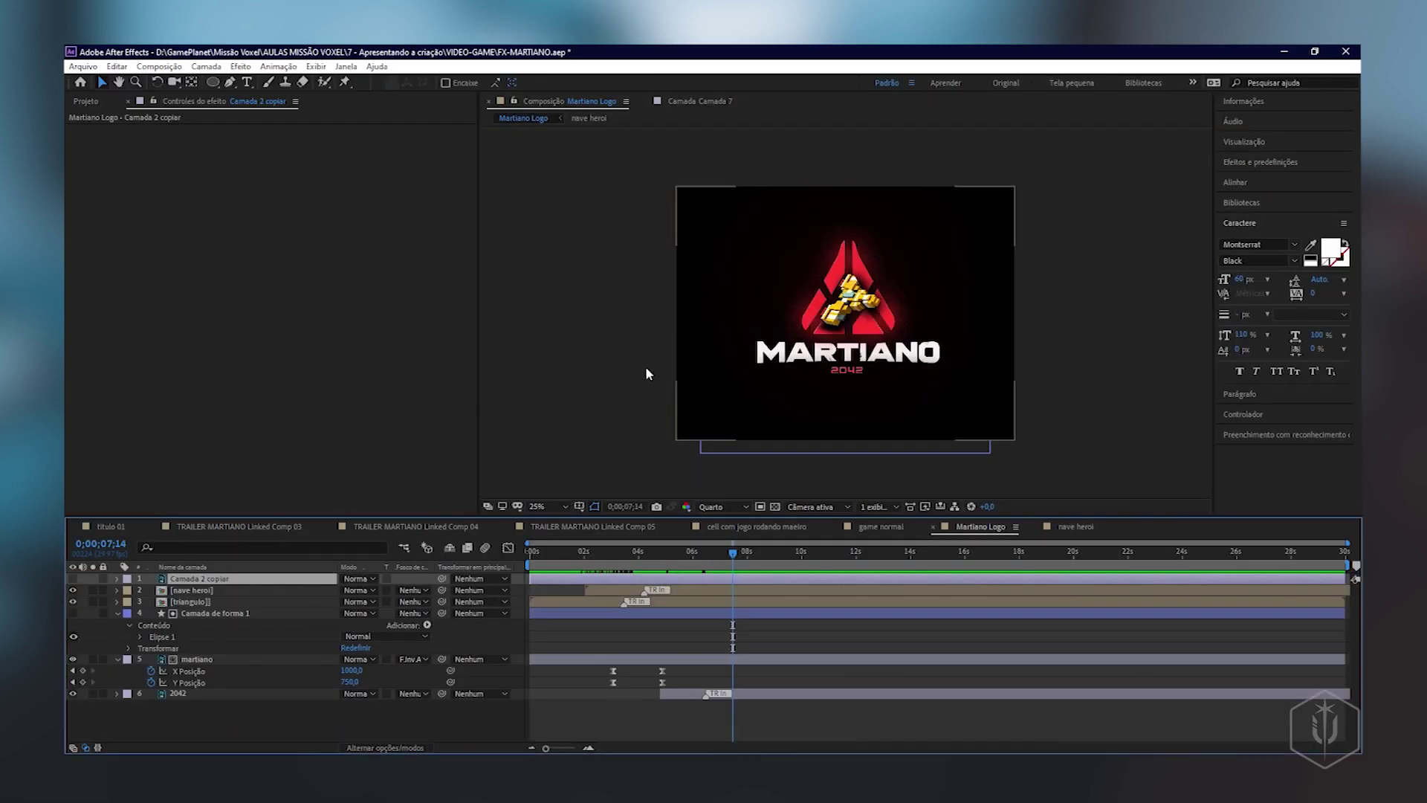
- In nave heroi, add Alterar para cor to Camada 8 with Alterar set to Matiz, luminosidade e saturação
double_click(188, 591)
click(185, 605)
shift+click(201, 591)
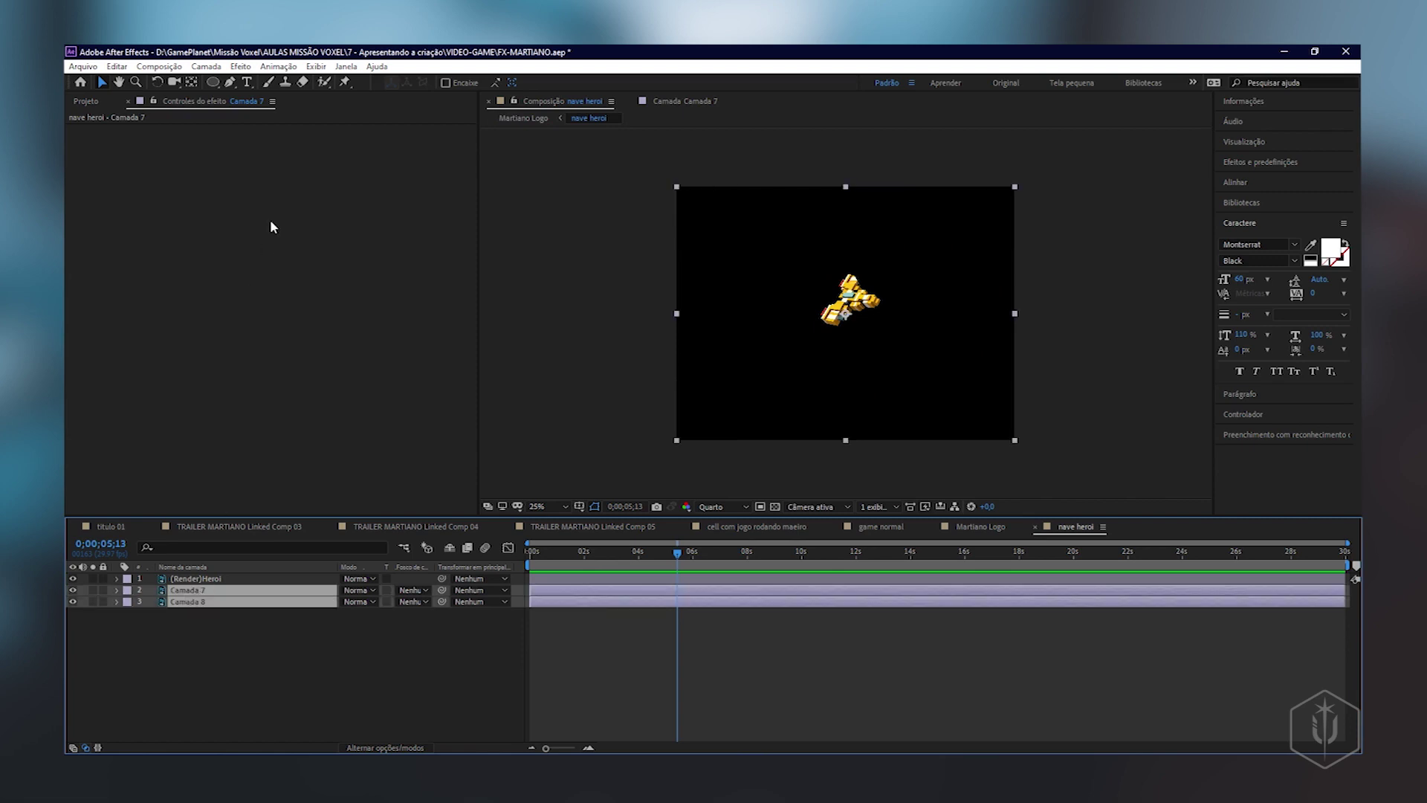
click(240, 66)
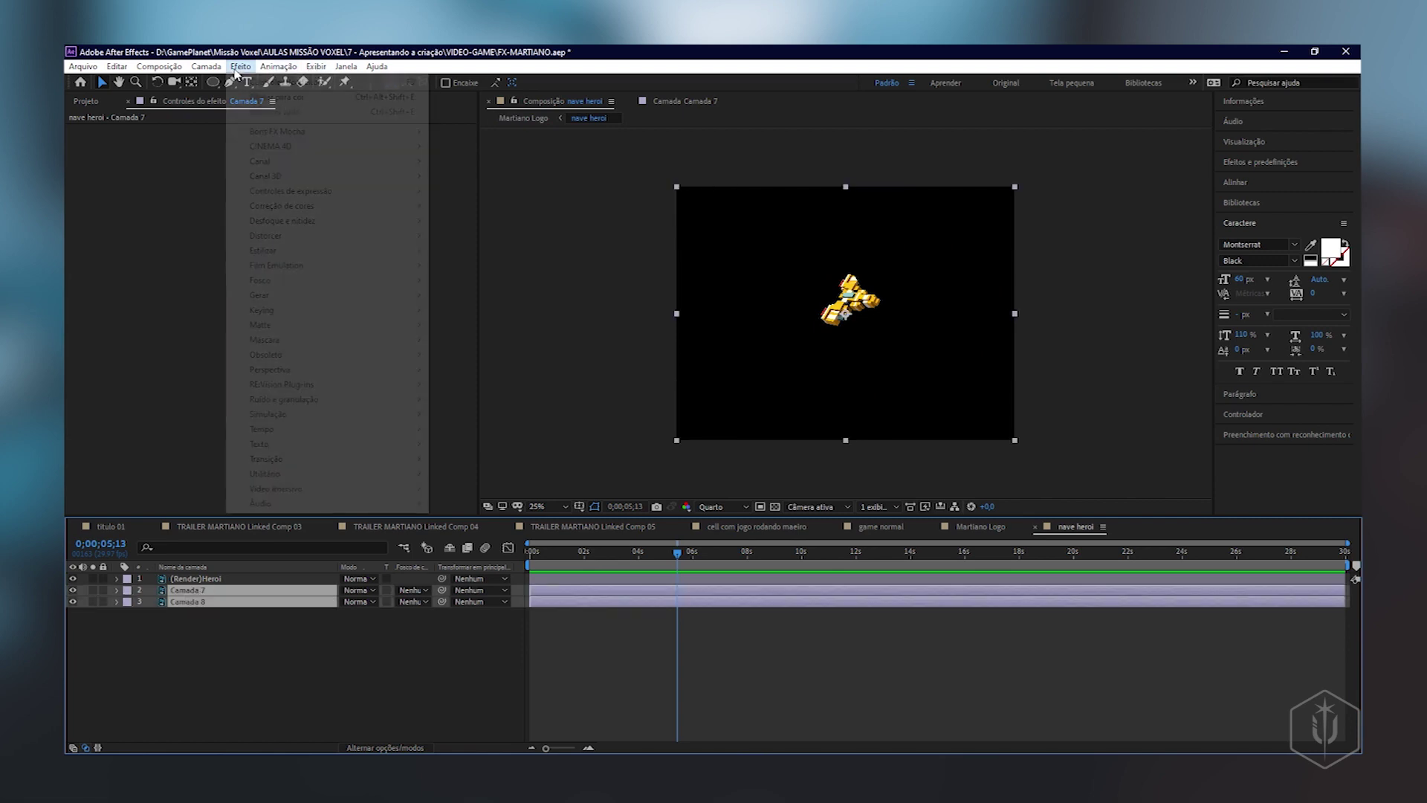
mouse_move(353, 170)
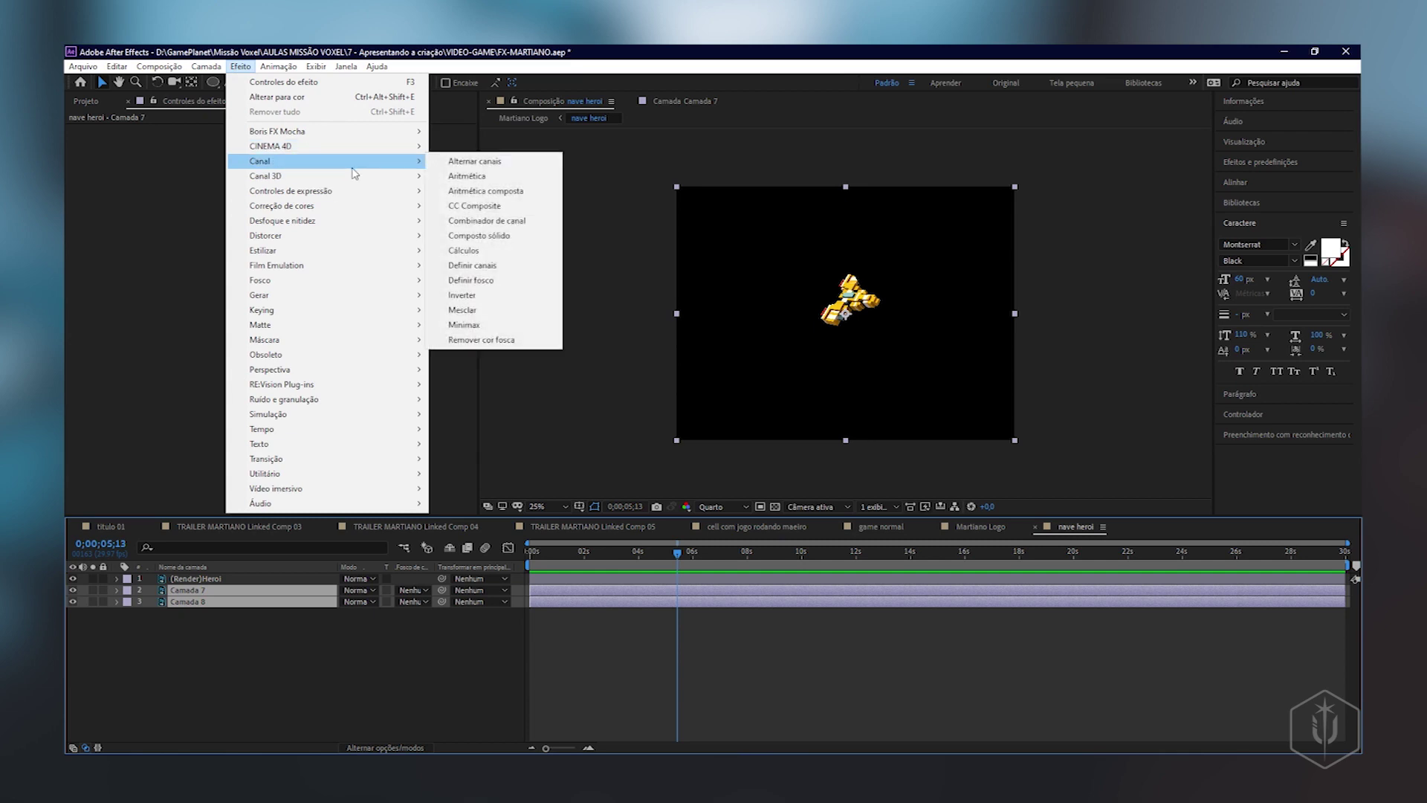
mouse_move(370, 209)
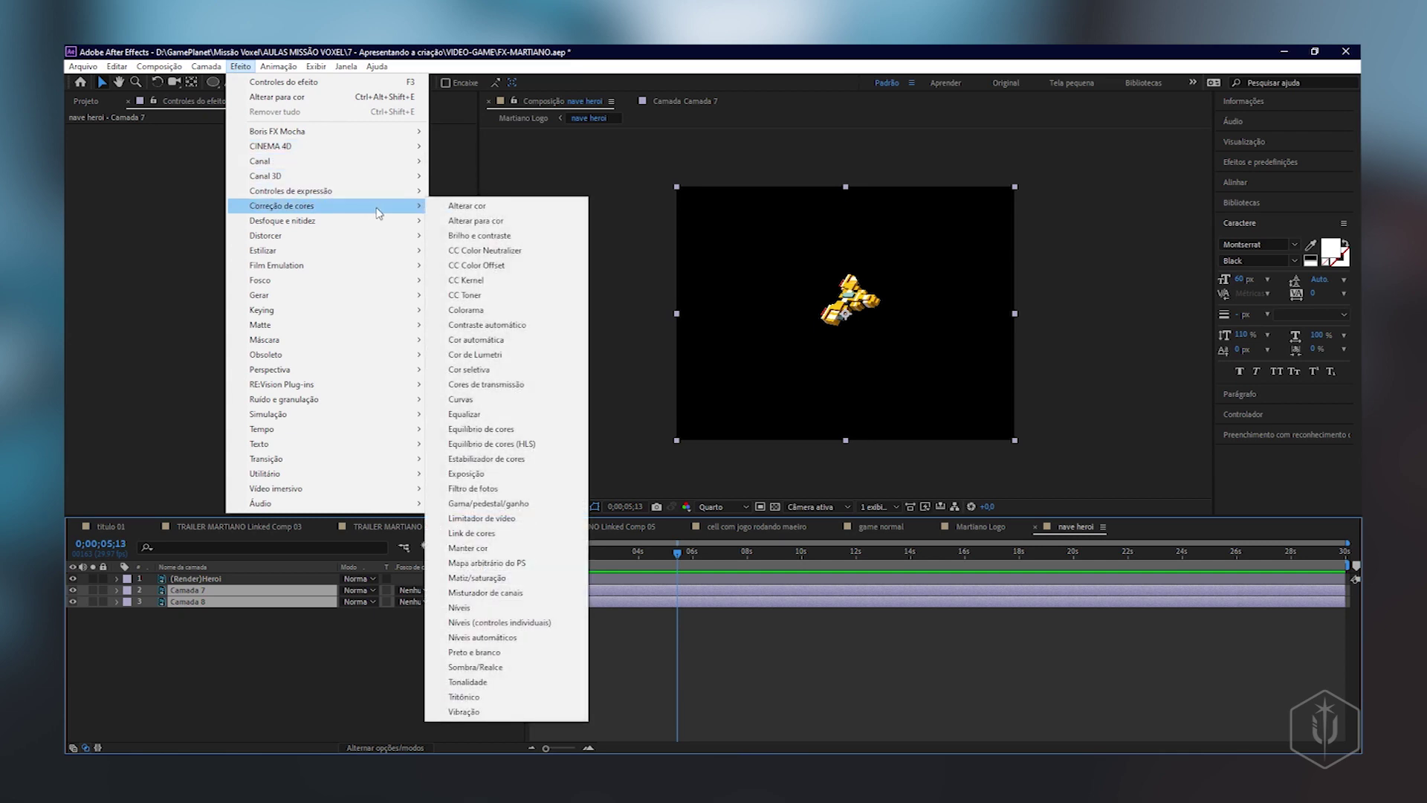
click(509, 225)
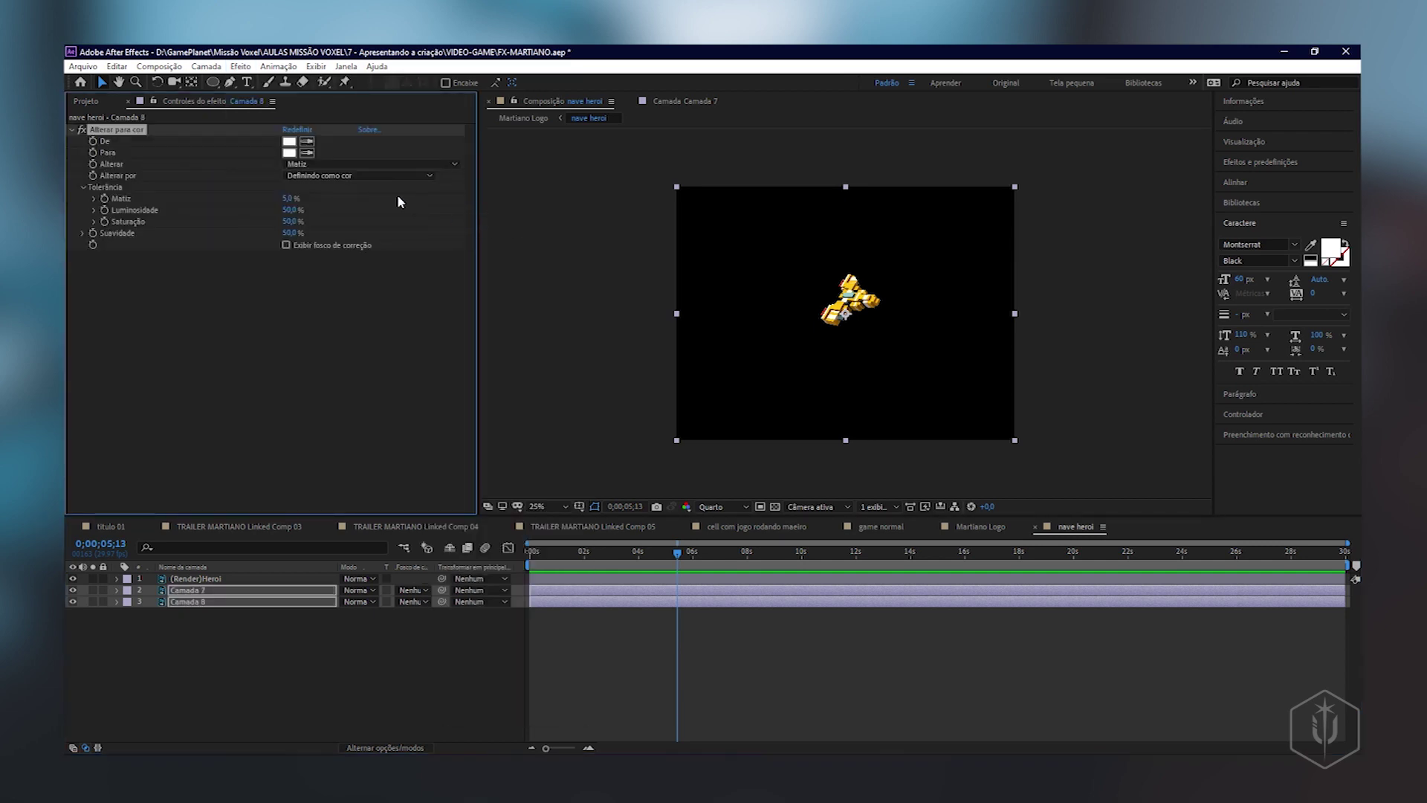
click(363, 167)
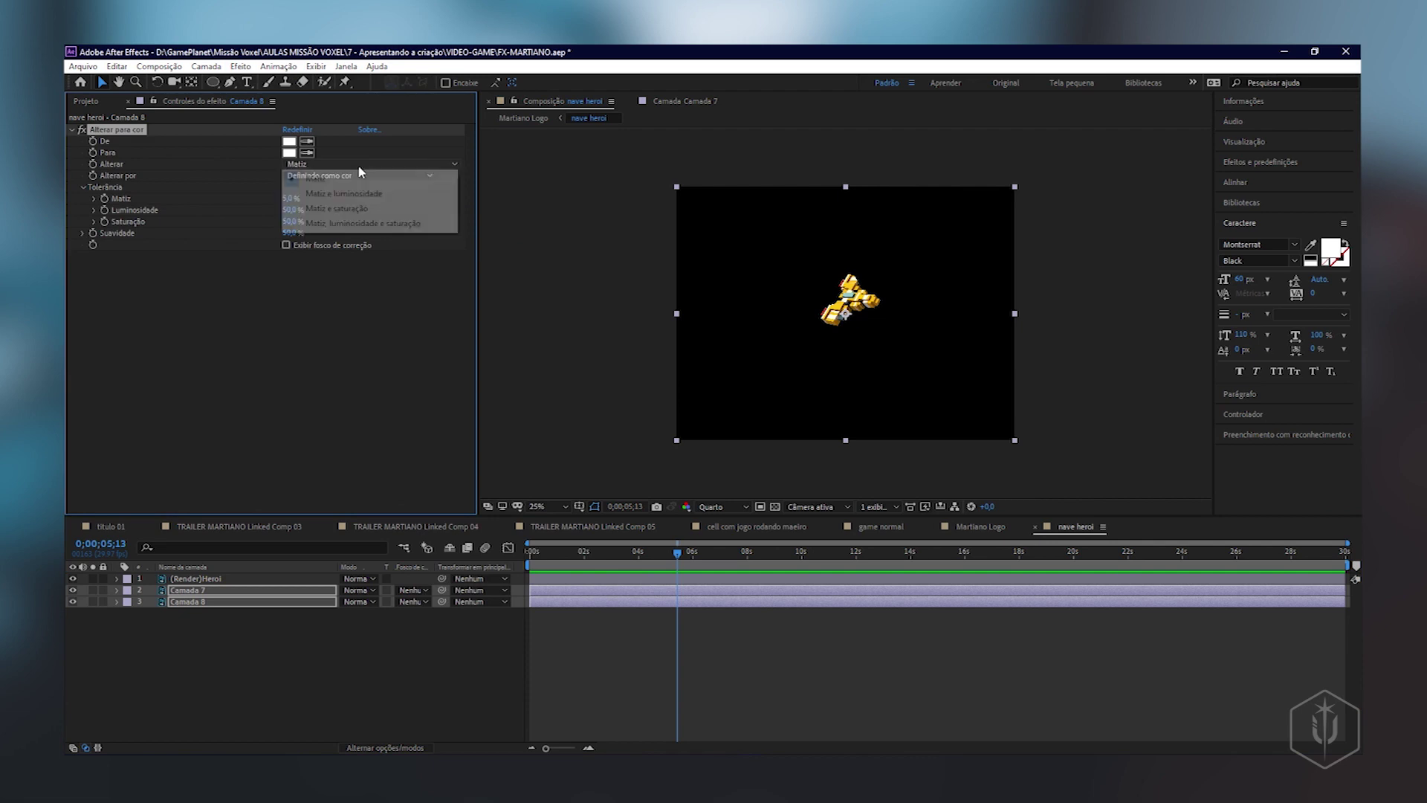
click(364, 223)
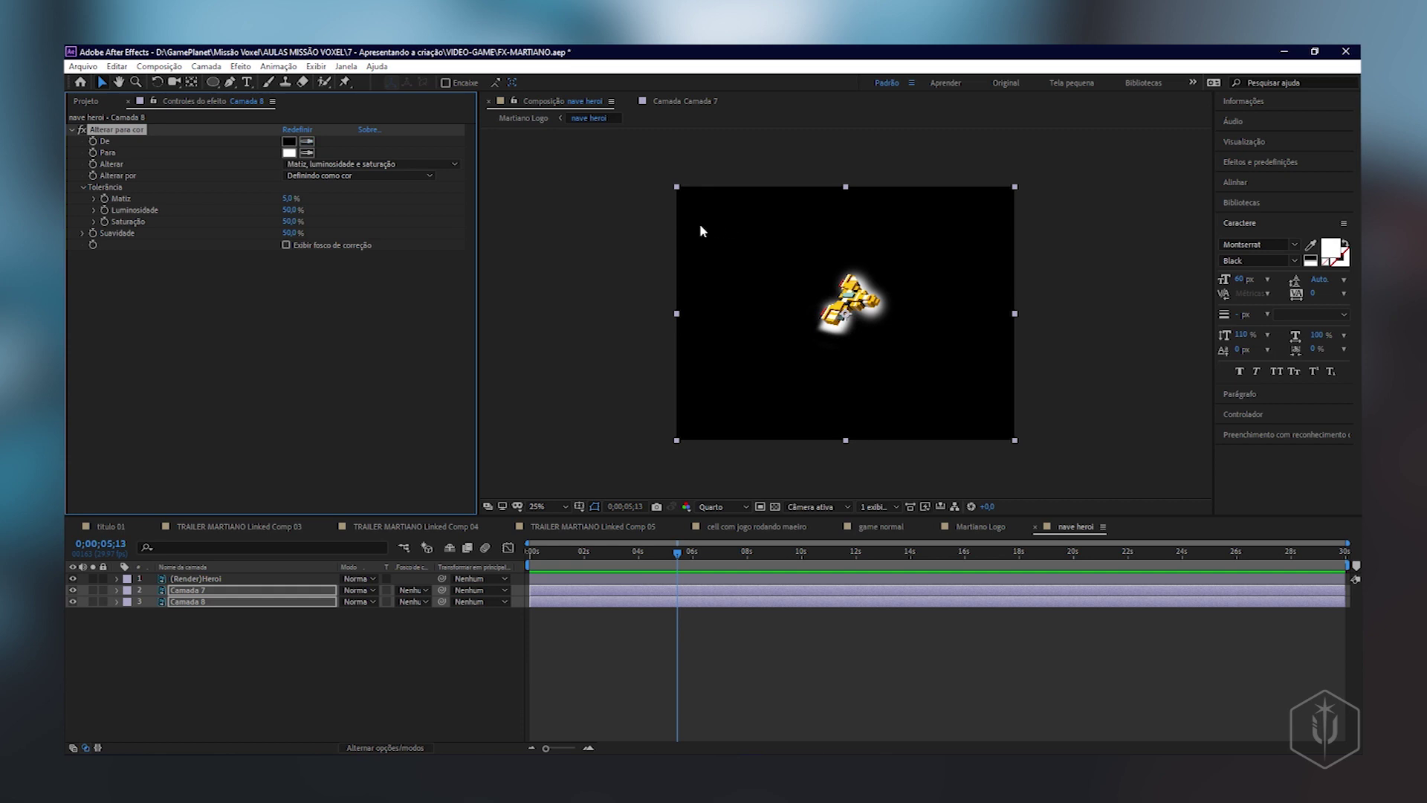
key(alt+Tab)
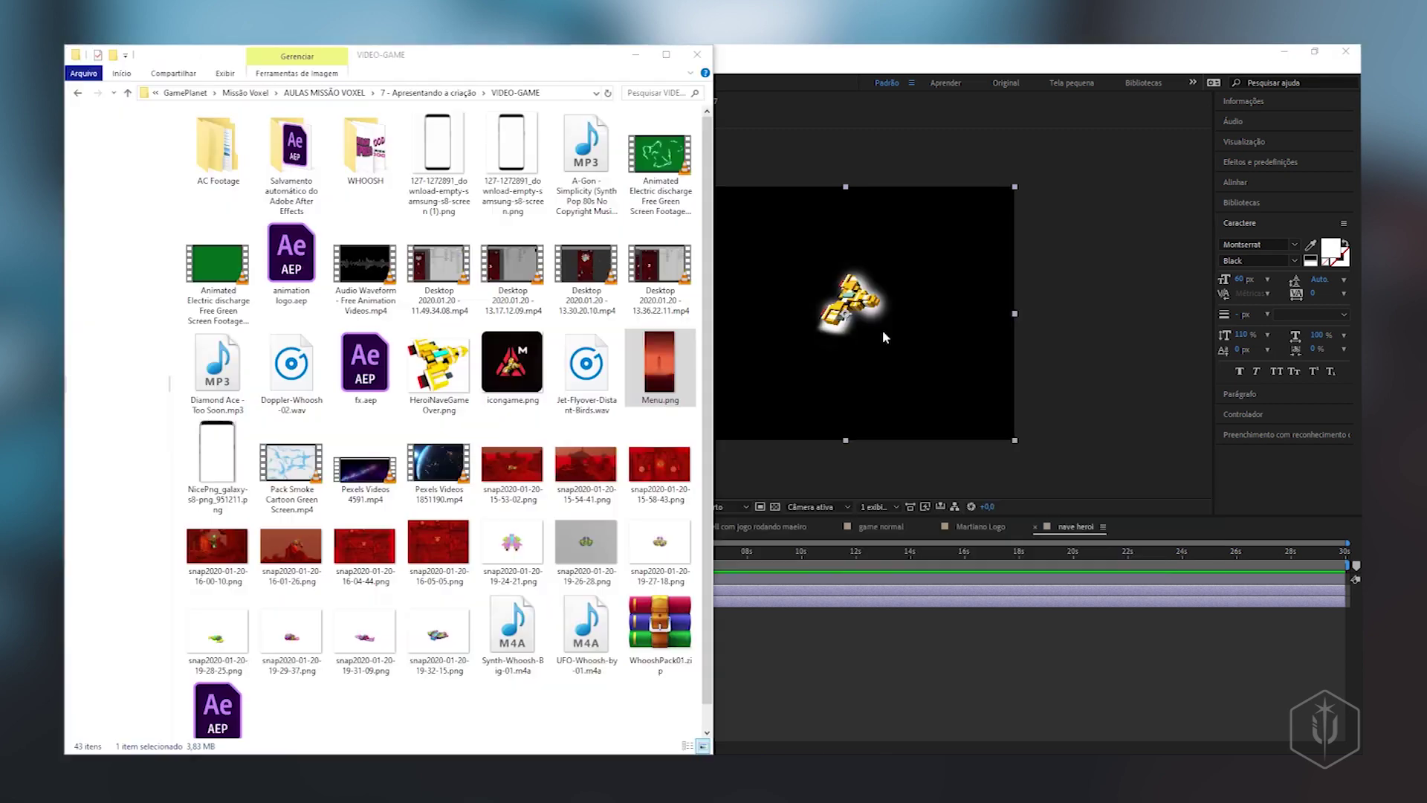
- Drag Menu.png from the VIDEO-GAME folder into the nave heroi composition
click(884, 338)
drag(659, 372, 761, 686)
key(alt+Tab)
key(Tab)
key(Tab)
key(Tab)
key(Tab)
key(Tab)
key(Tab)
key(Tab)
key(Tab)
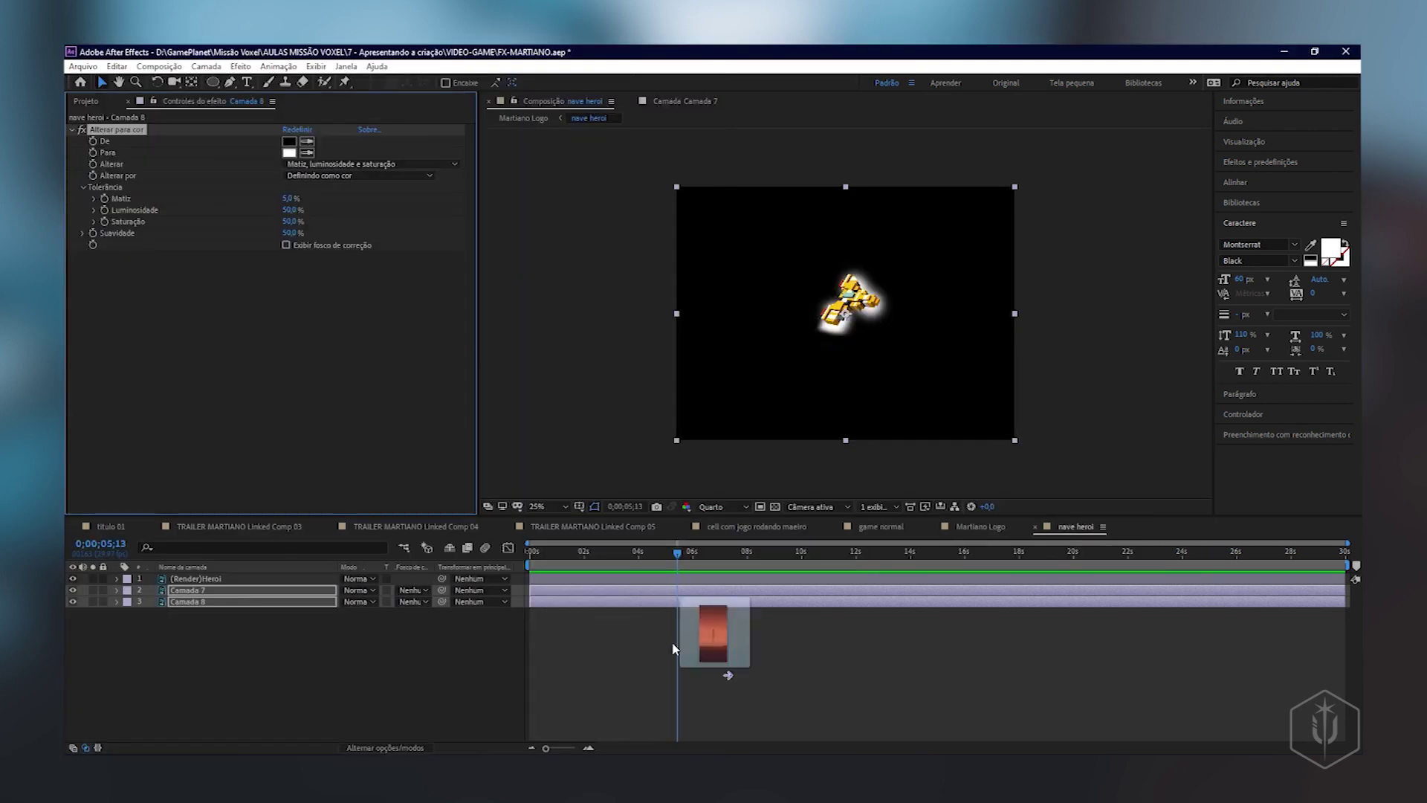
drag(761, 686, 799, 371)
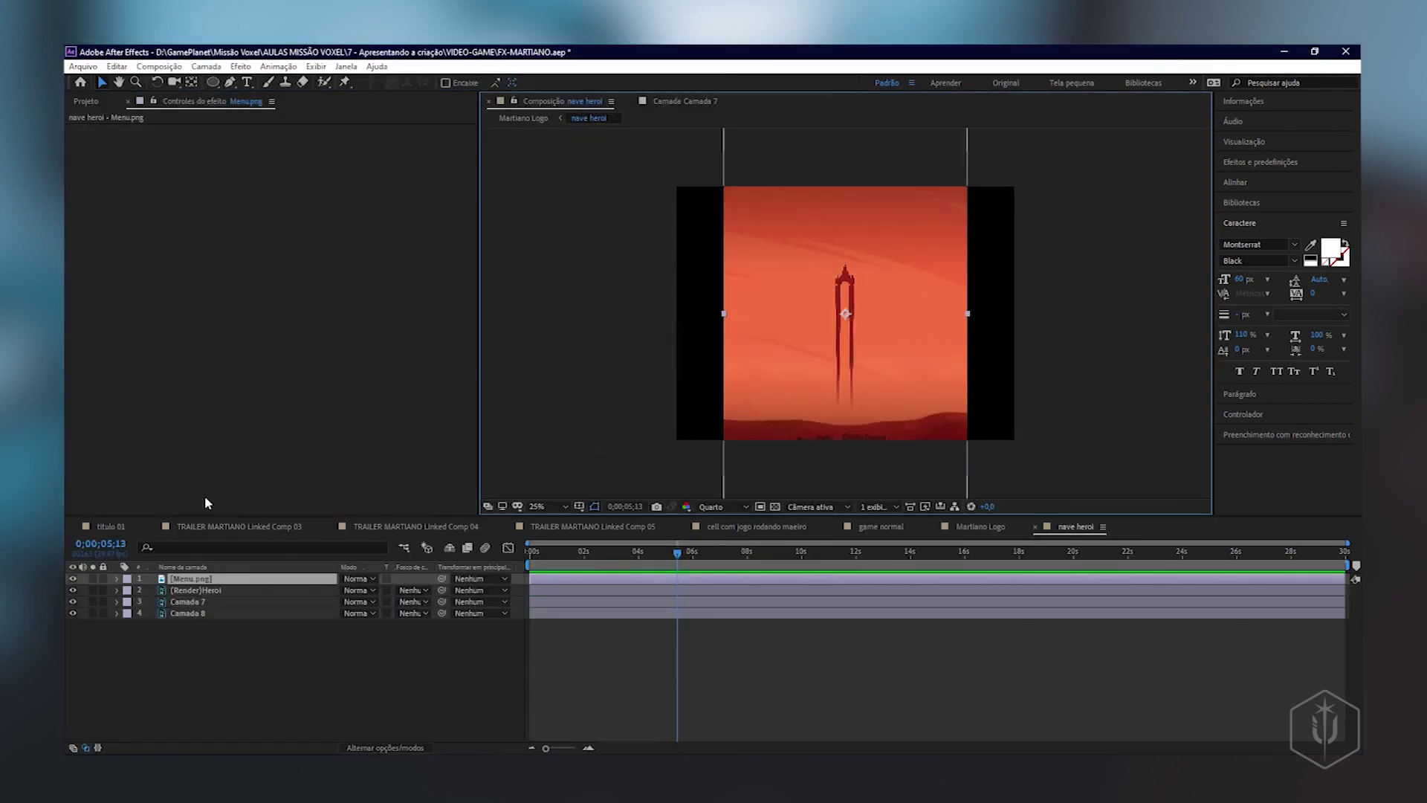
- Sample Menu.png's red (R 196, G 72, B 43) as Camada 8's target colour, then delete Menu.png
click(202, 613)
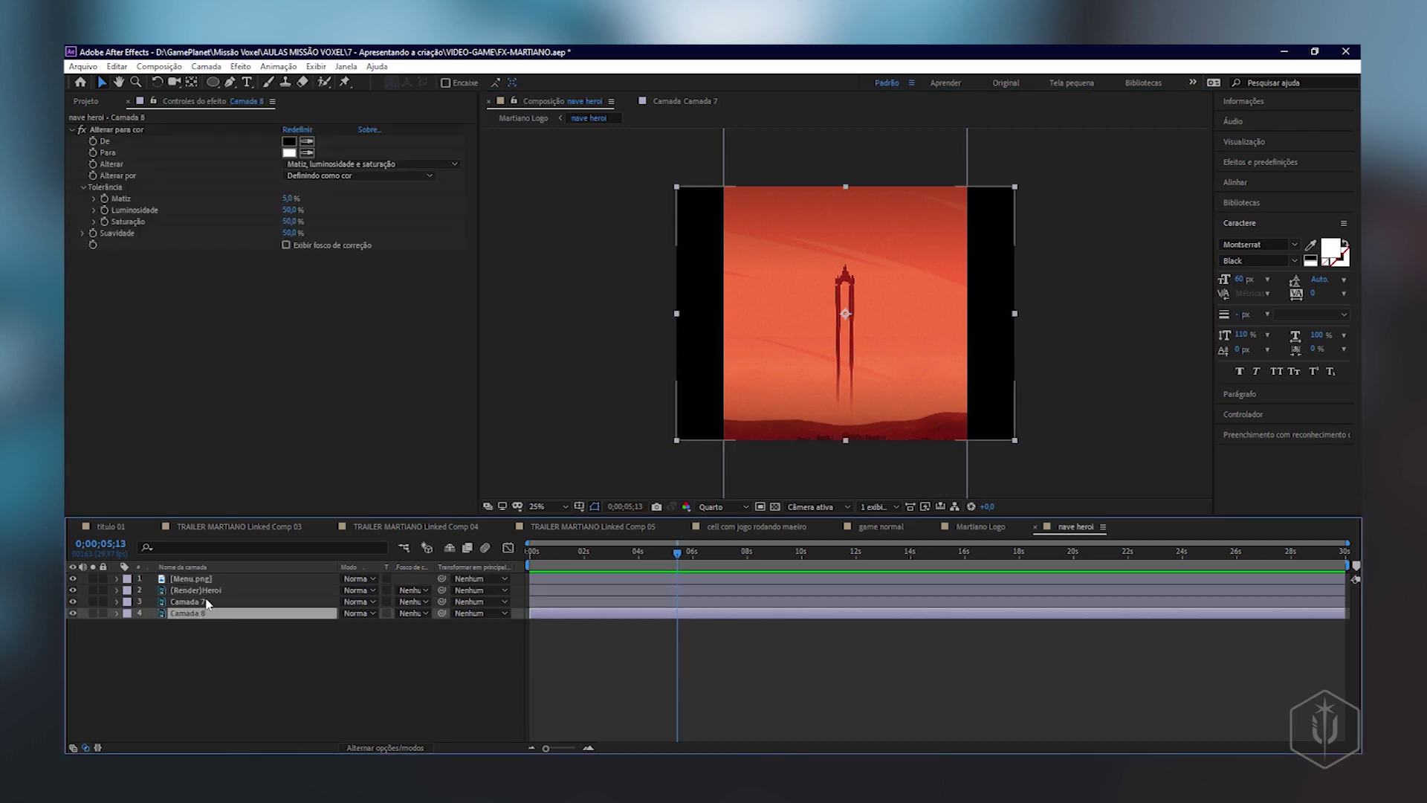
shift+click(207, 602)
click(307, 153)
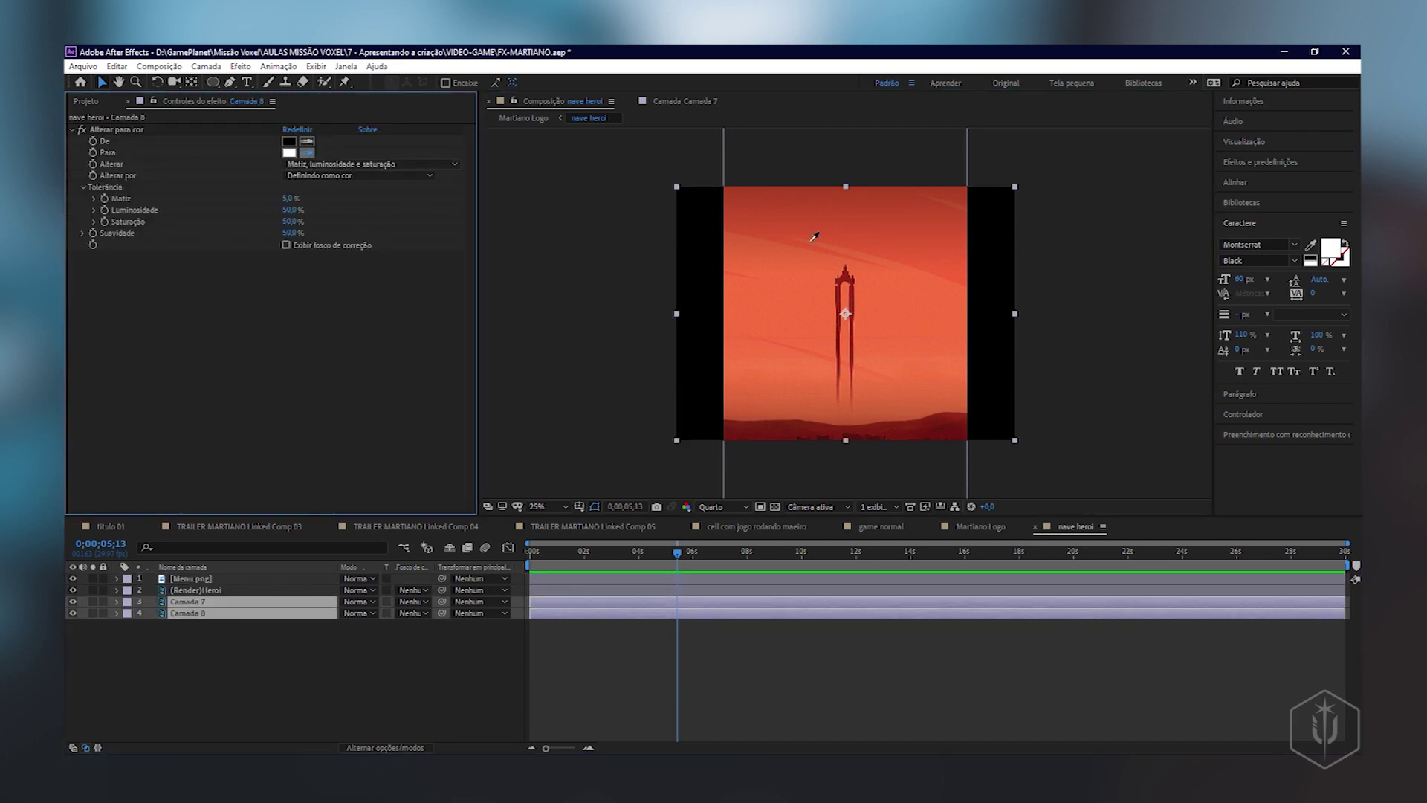
click(871, 219)
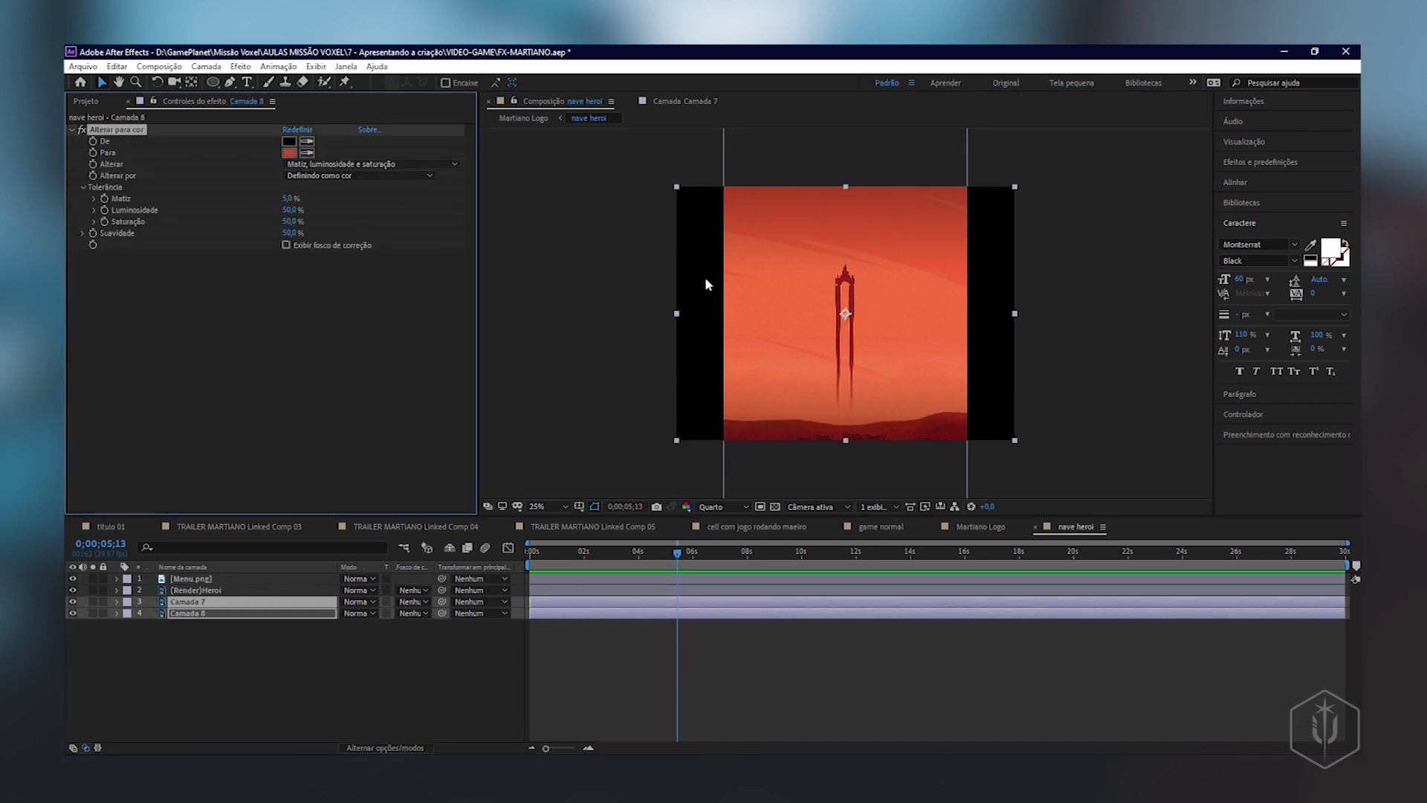
click(215, 580)
key(Delete)
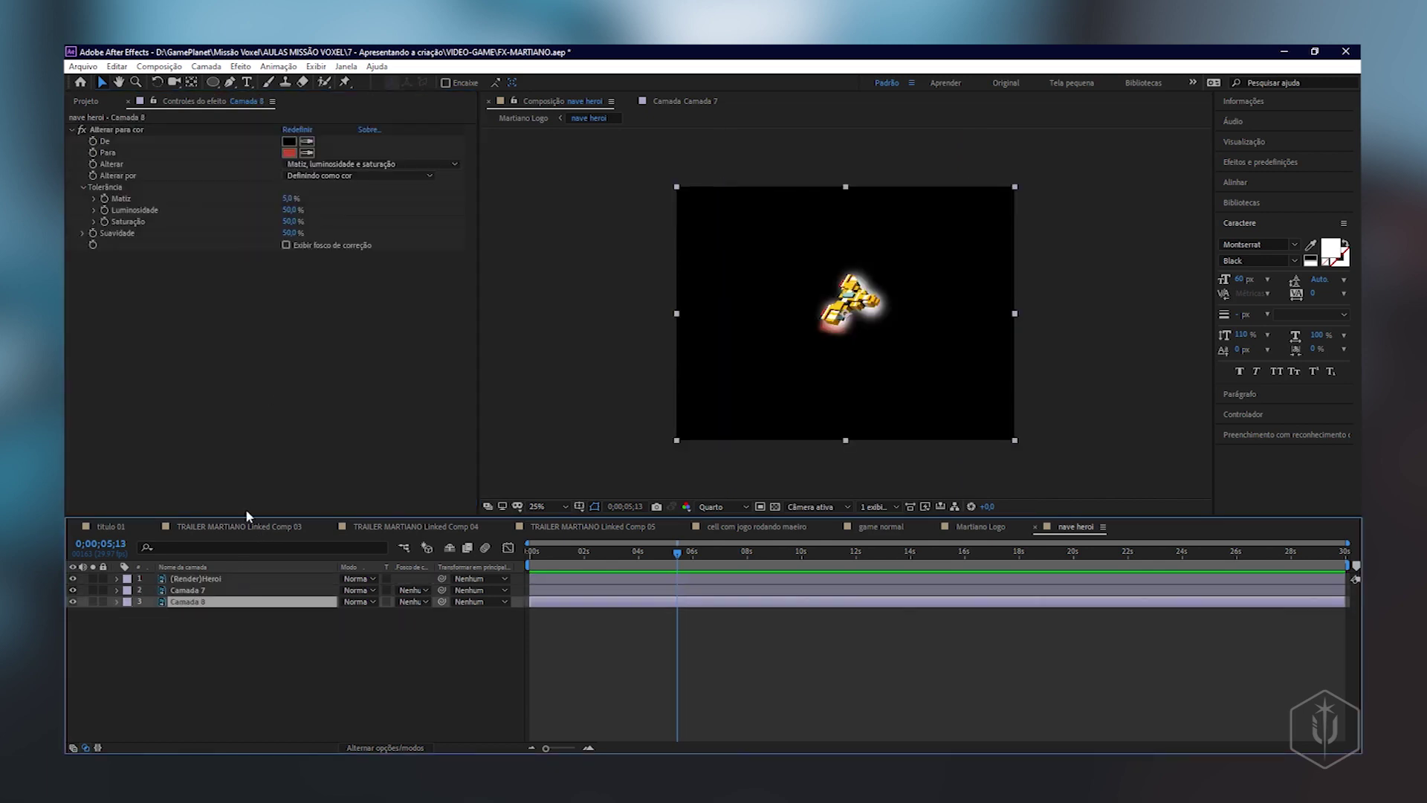
click(290, 153)
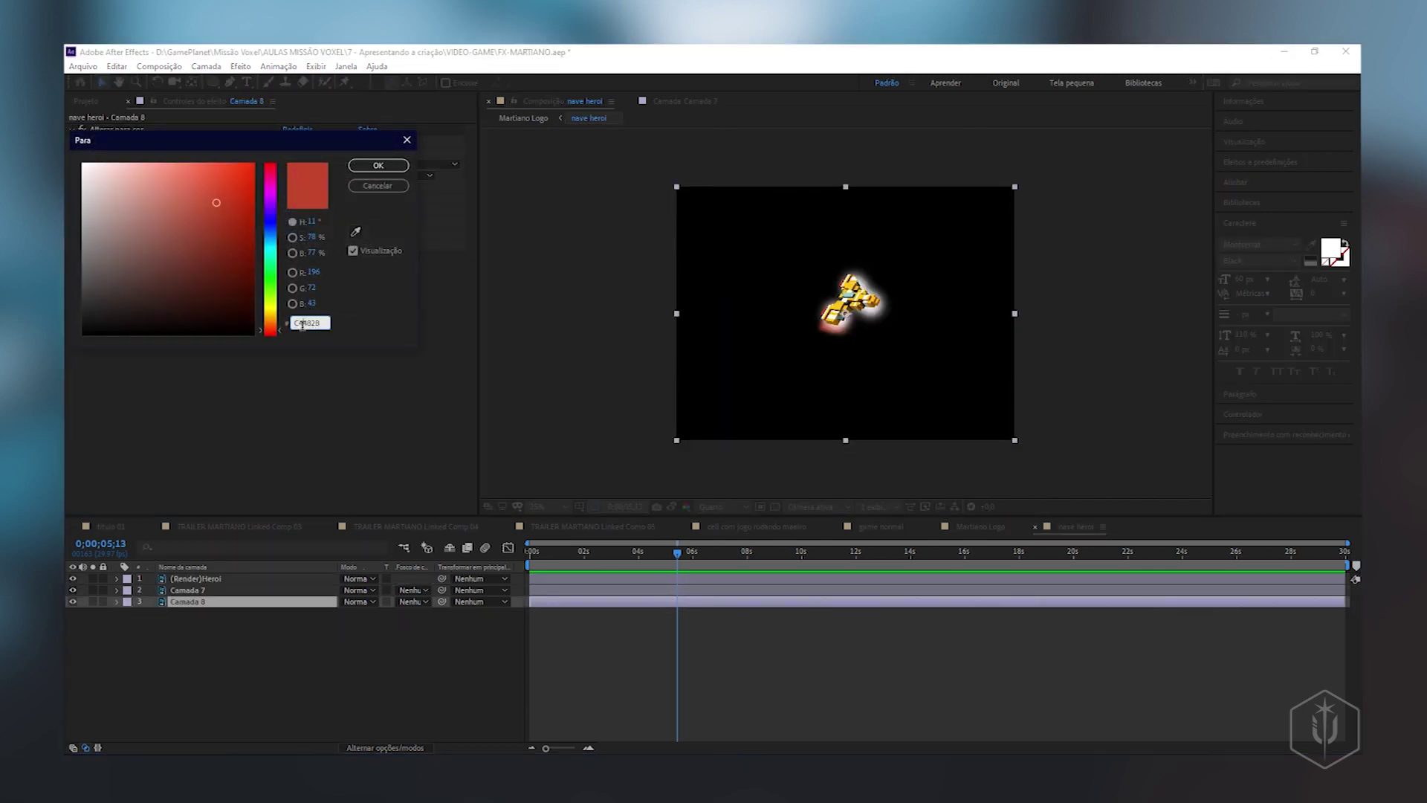
- Make Camada 7's Alterar para cor target colour red too, then return to the Martiano Logo composition
click(381, 165)
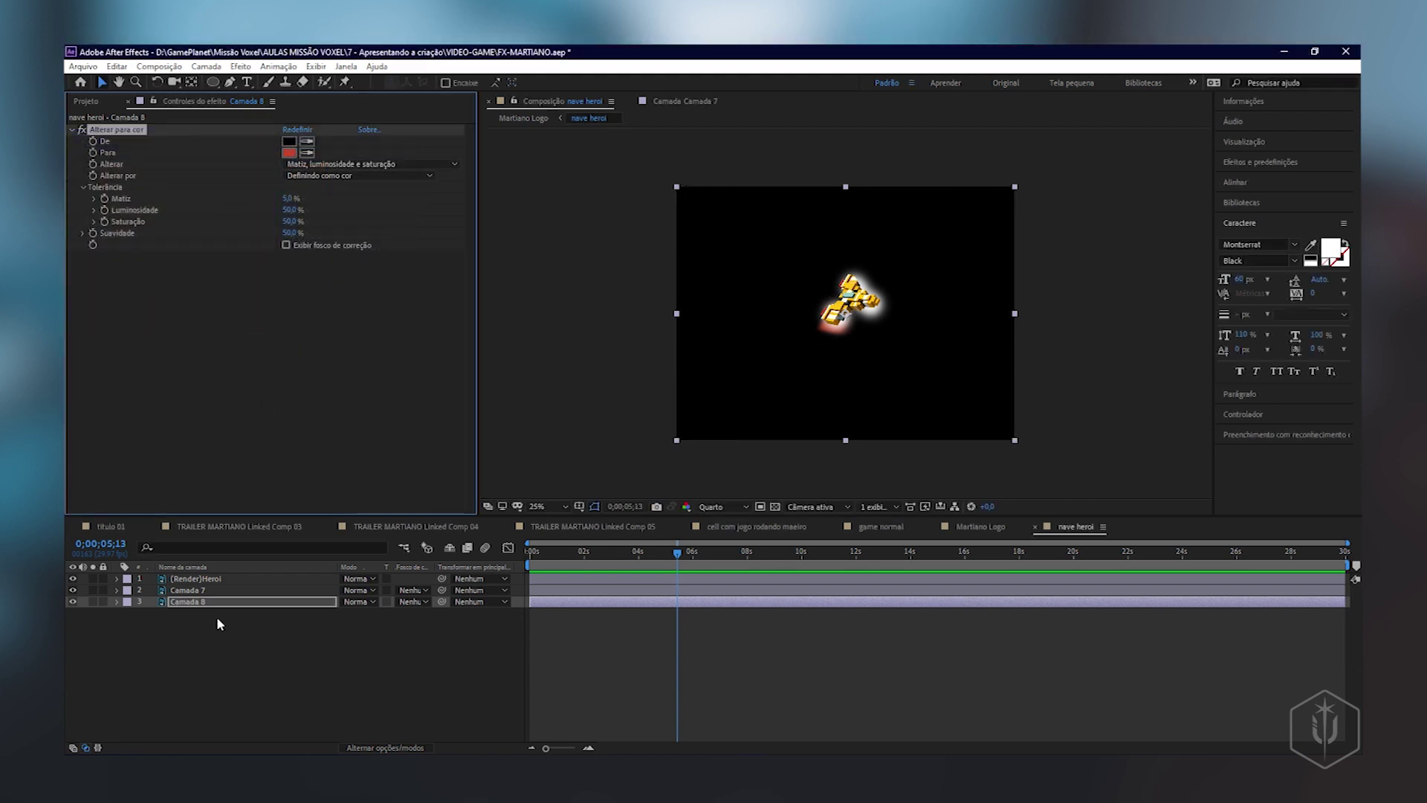
double_click(186, 590)
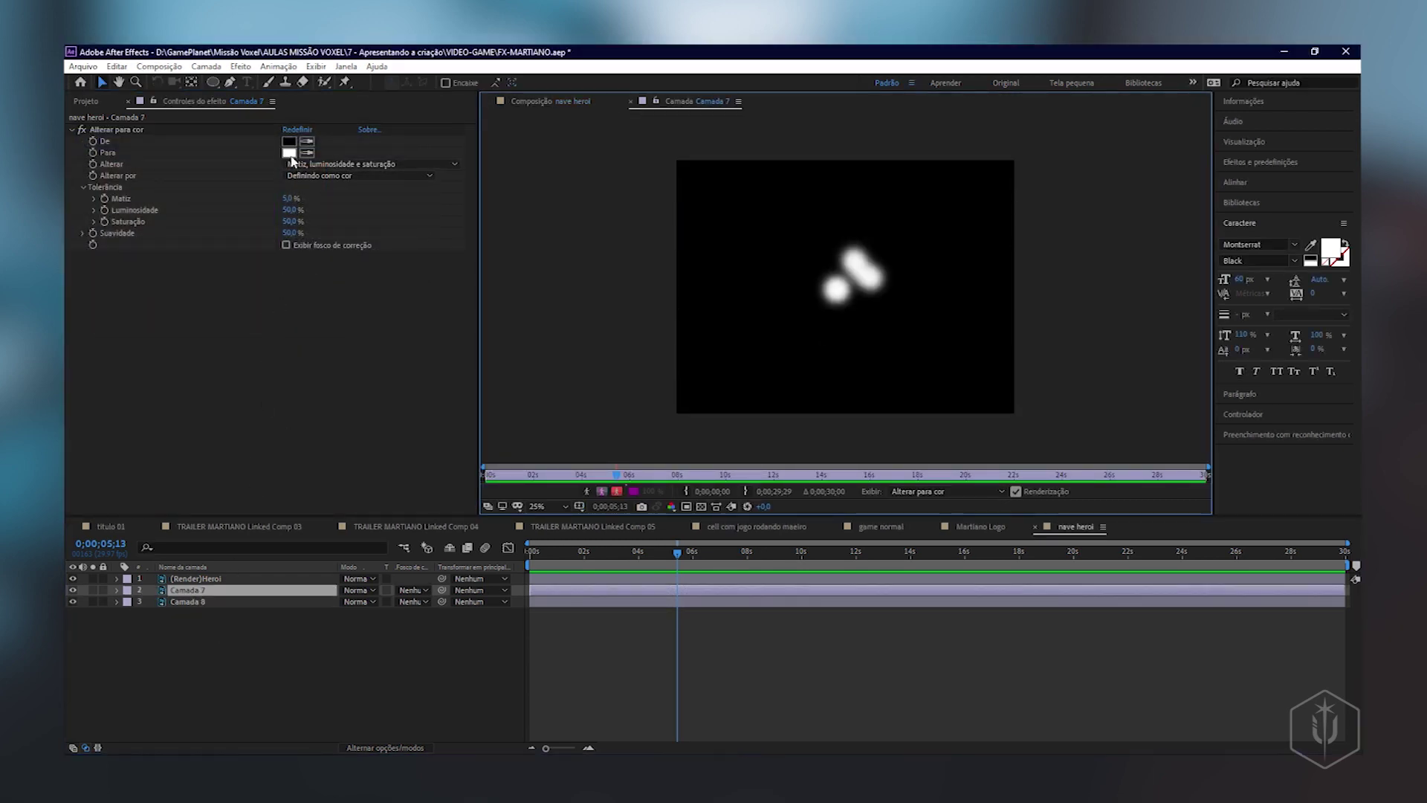
click(289, 153)
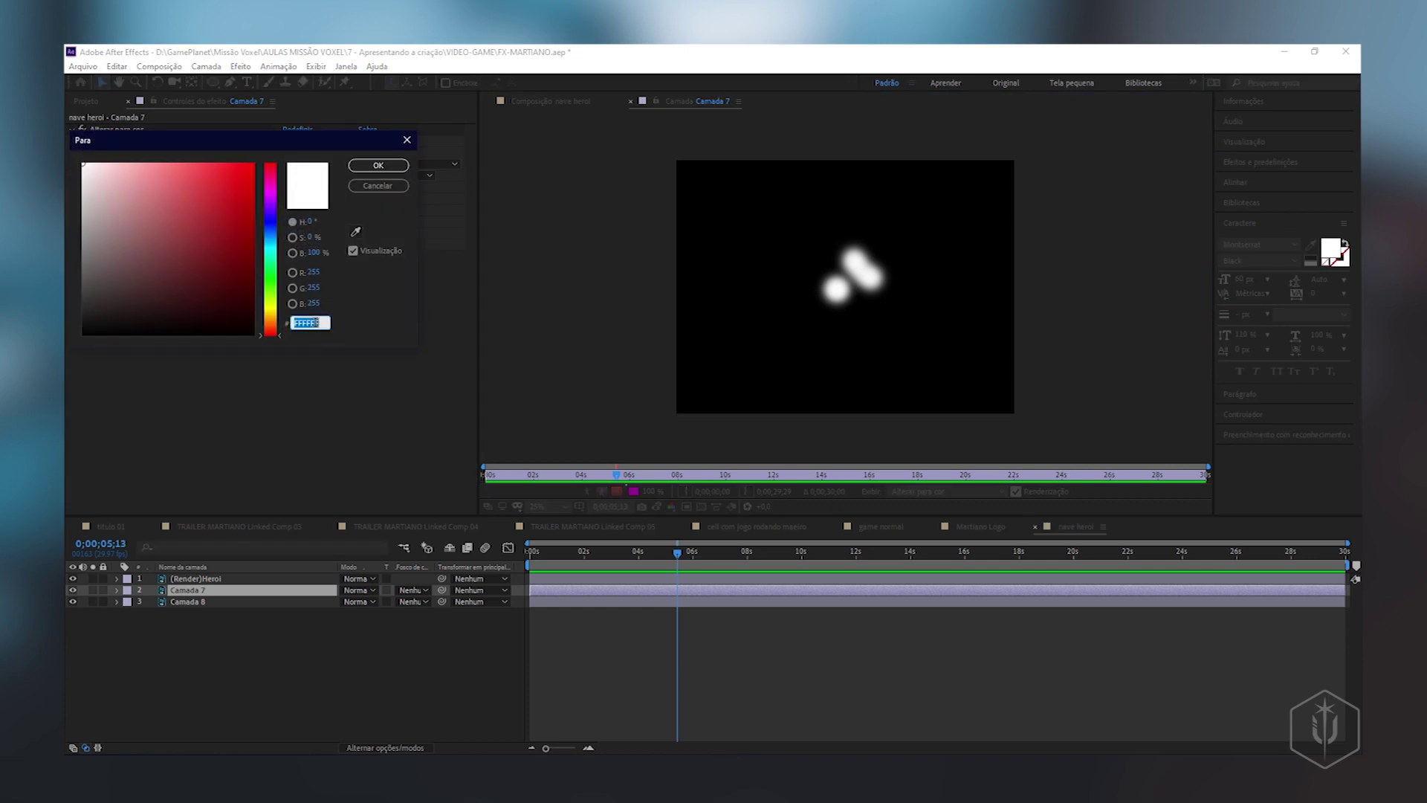
click(216, 198)
click(378, 165)
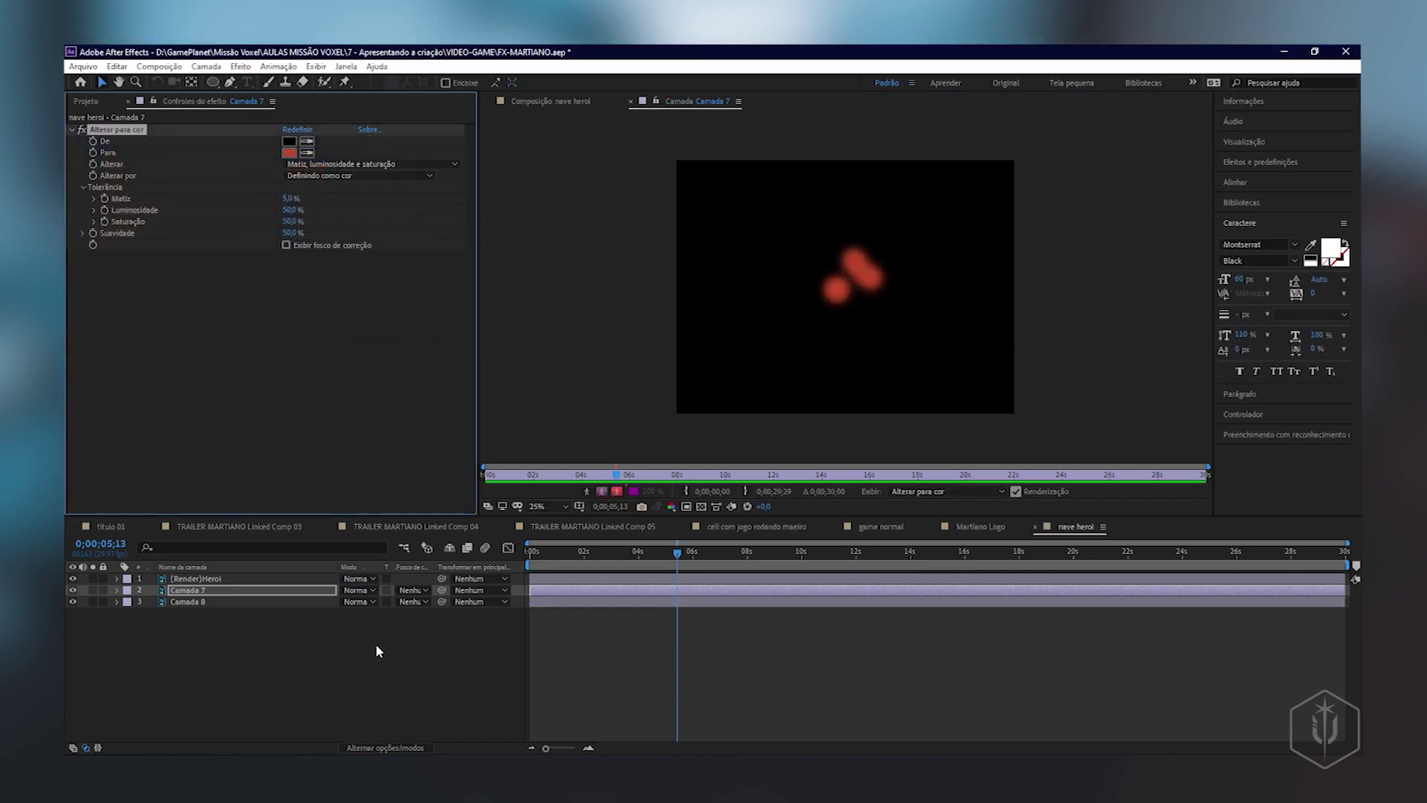
click(569, 634)
click(975, 529)
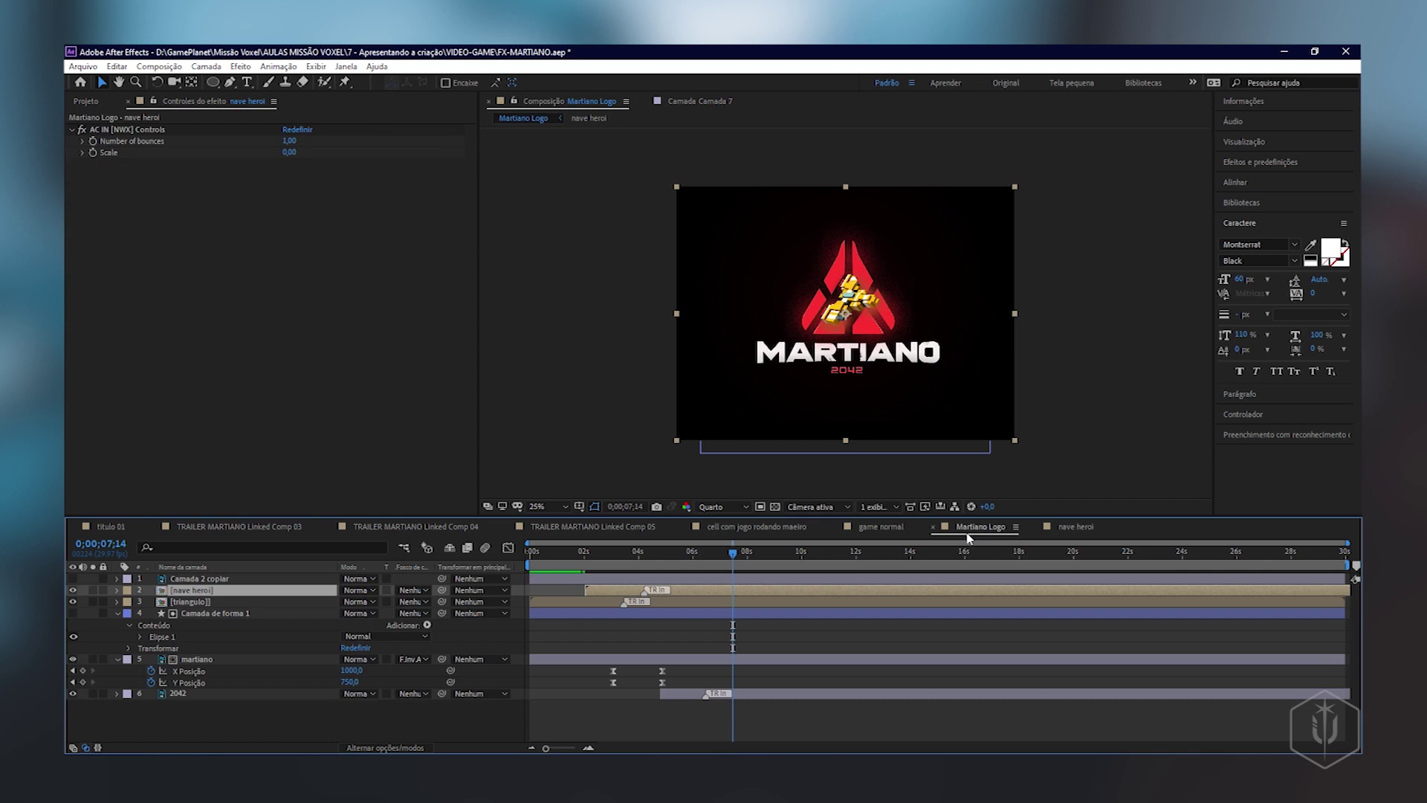
- Back in Premiere Pro, select the TRAILER MARTIANO linked comp clip to show its Motion and Opacity settings
key(alt+Tab)
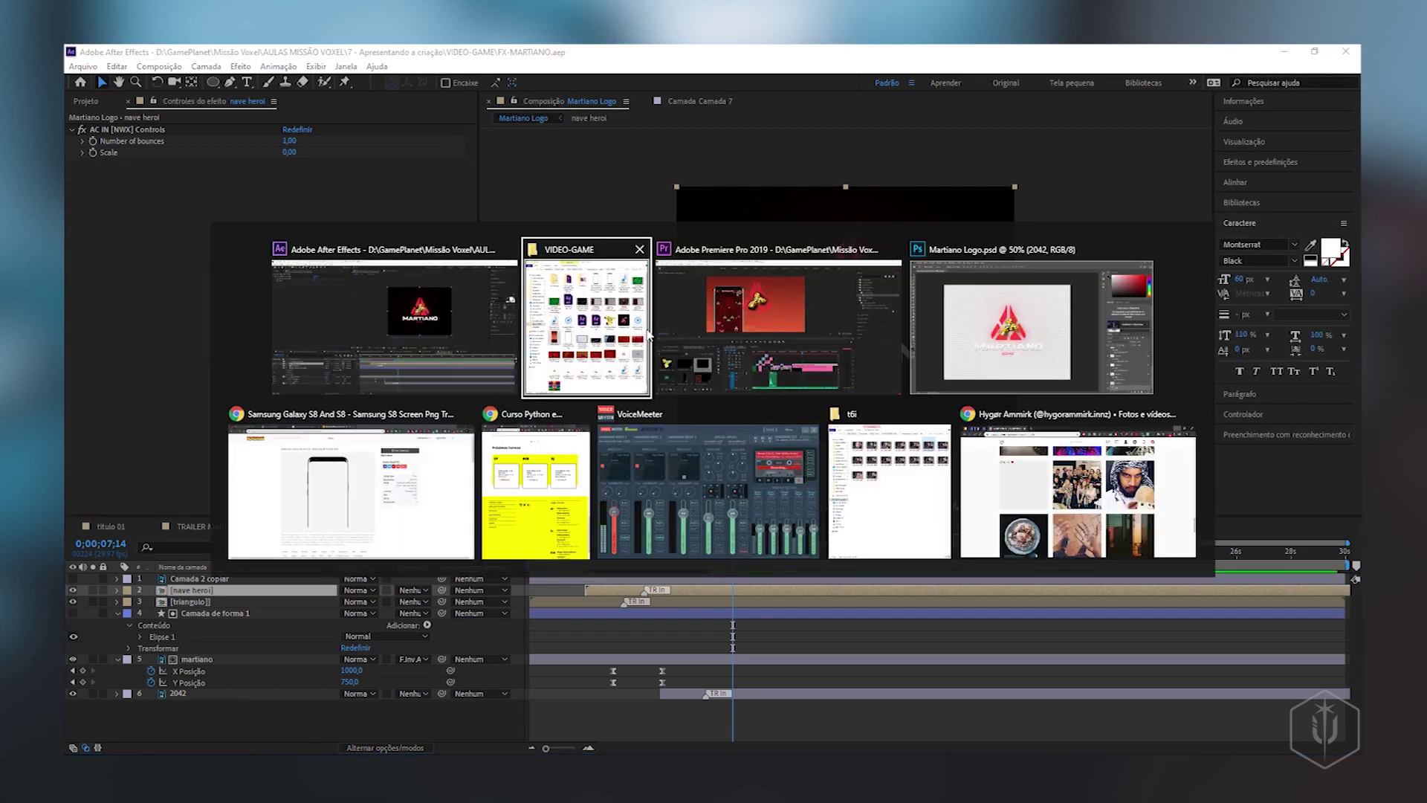
click(773, 322)
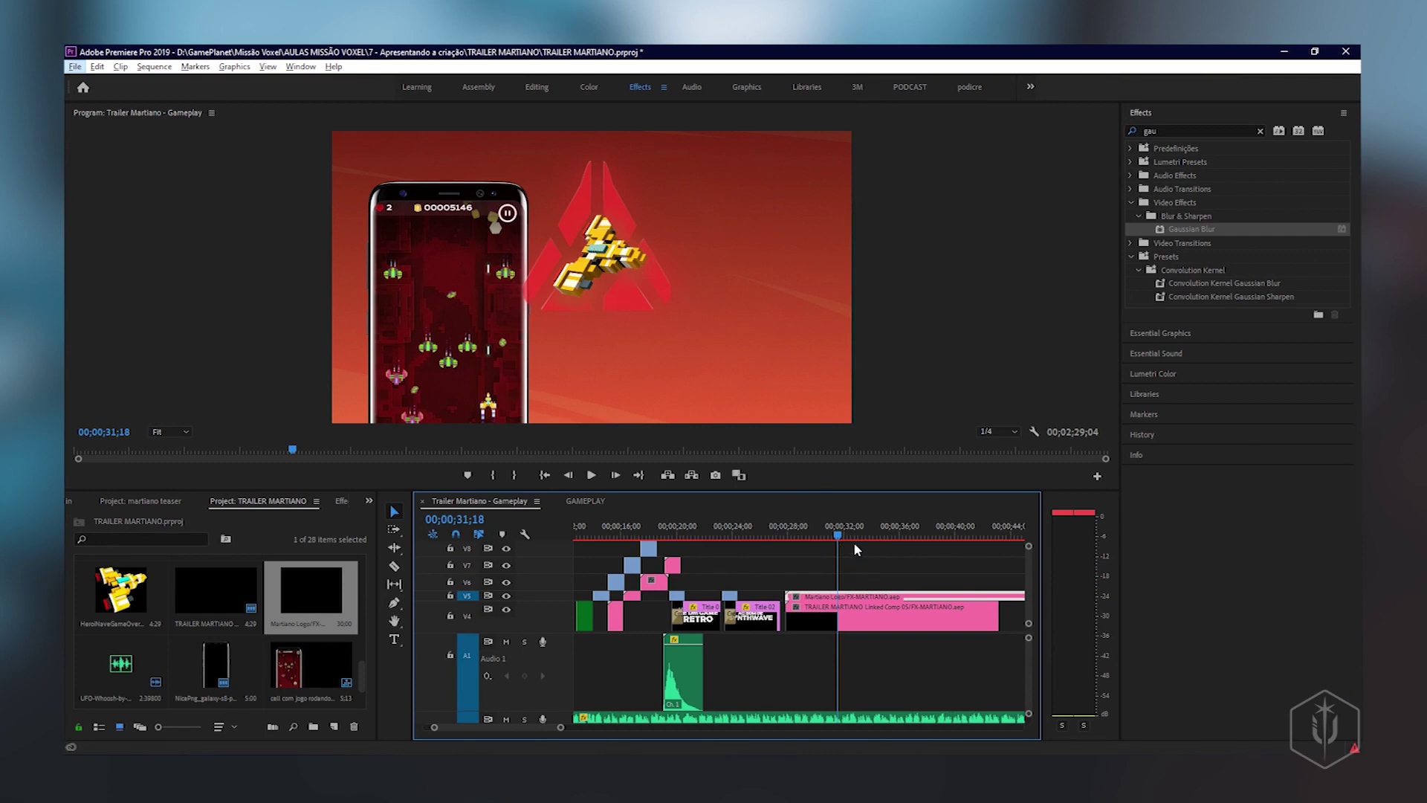
click(818, 618)
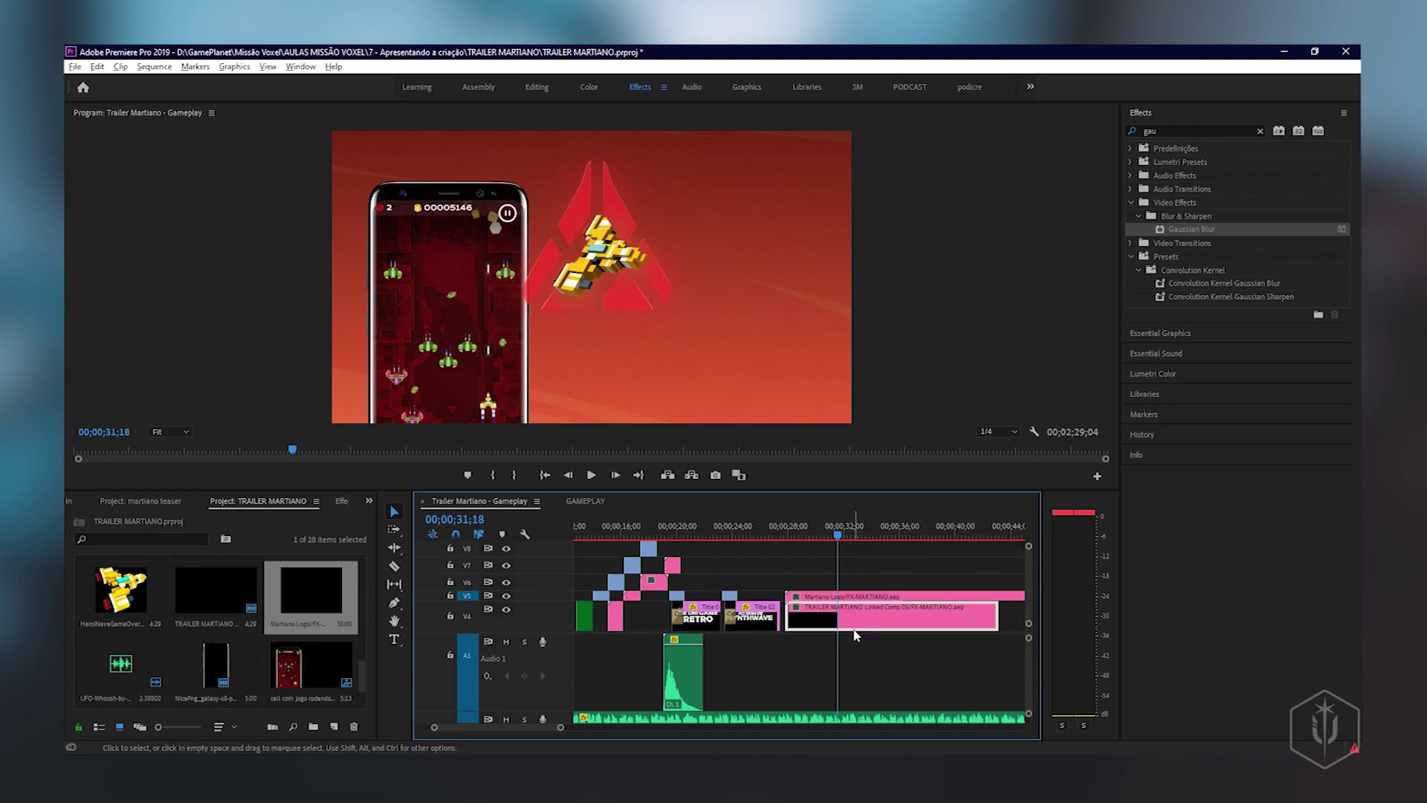
key(minus)
key(equal)
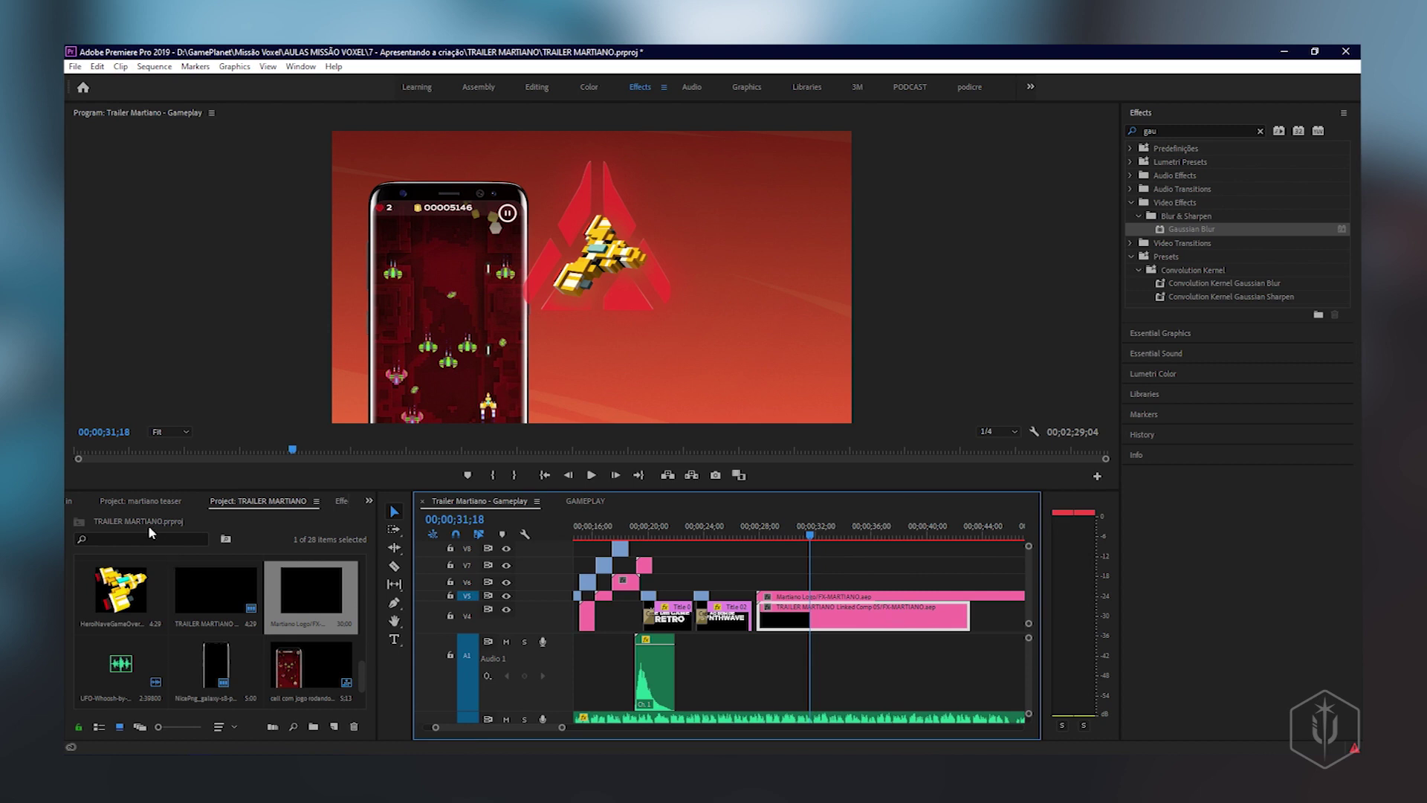
click(340, 501)
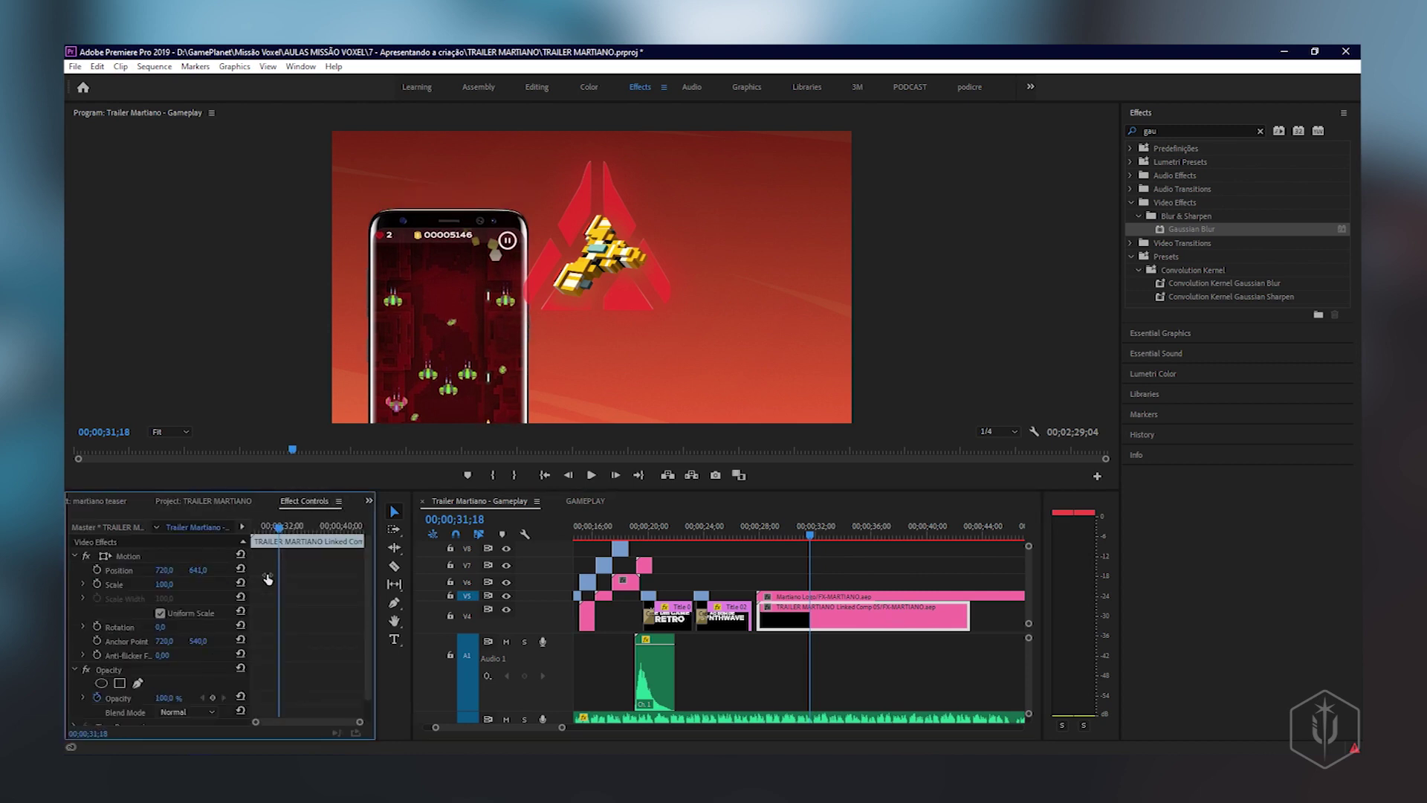
- Lower the Menu.png background by setting its Position Y to about 2051
scroll(1037, 649, down, 3)
scroll(817, 587, down, 3)
click(683, 550)
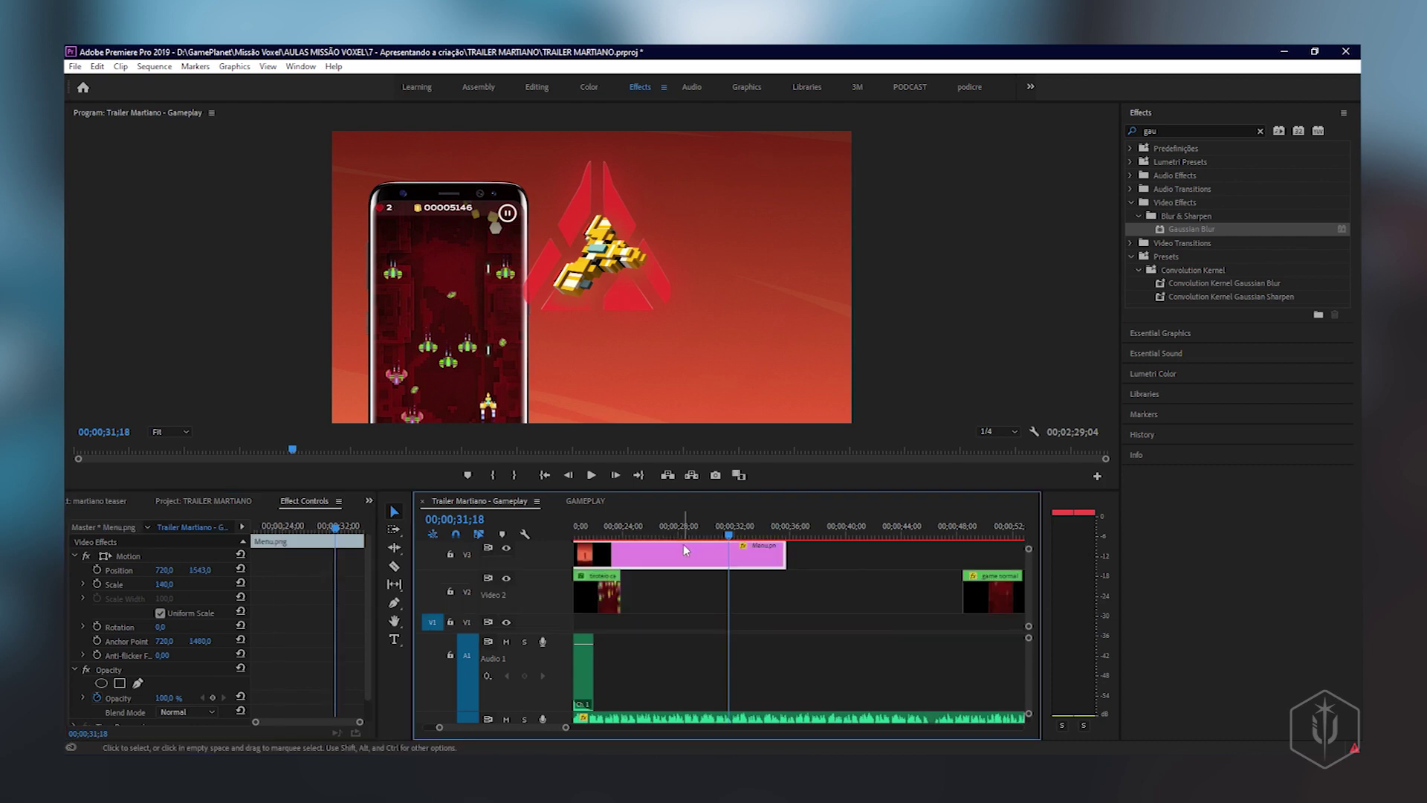
mouse_move(200, 570)
mouse_down()
mouse_move(246, 570)
mouse_move(190, 570)
mouse_move(209, 570)
mouse_up()
key(minus)
- Play back the trailer and scrub to an earlier moment to review the Martiano logo
scroll(665, 583, up, 3)
key(shift+k)
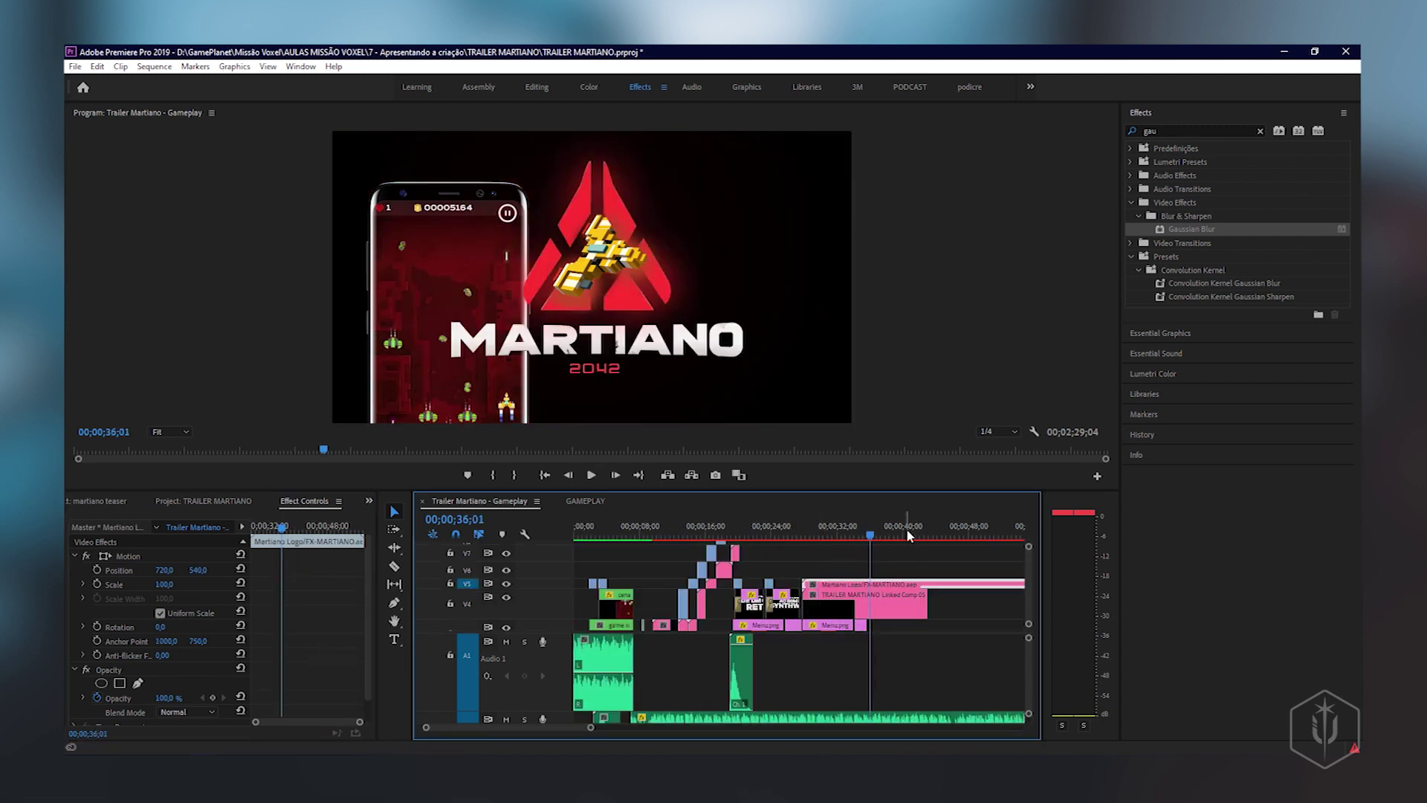
click(845, 541)
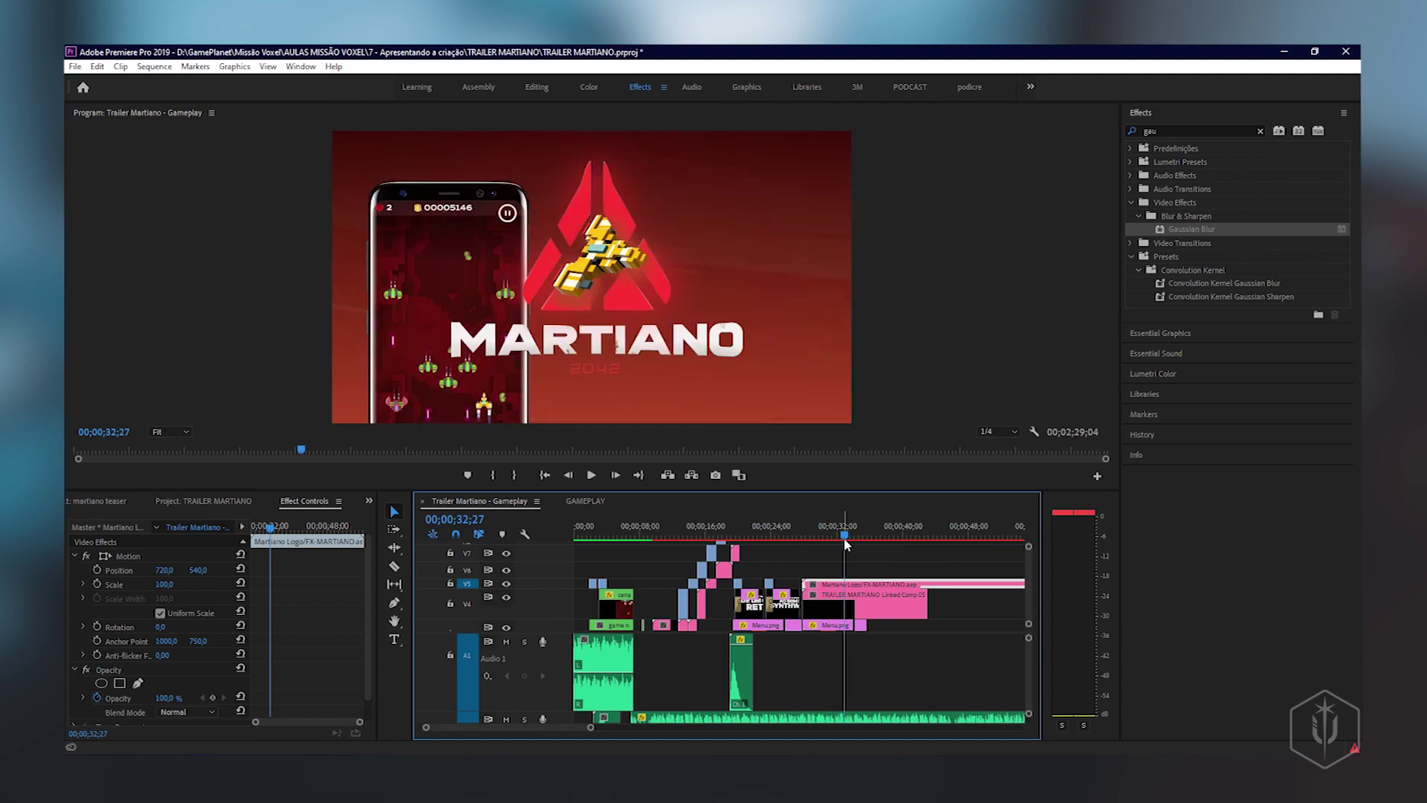